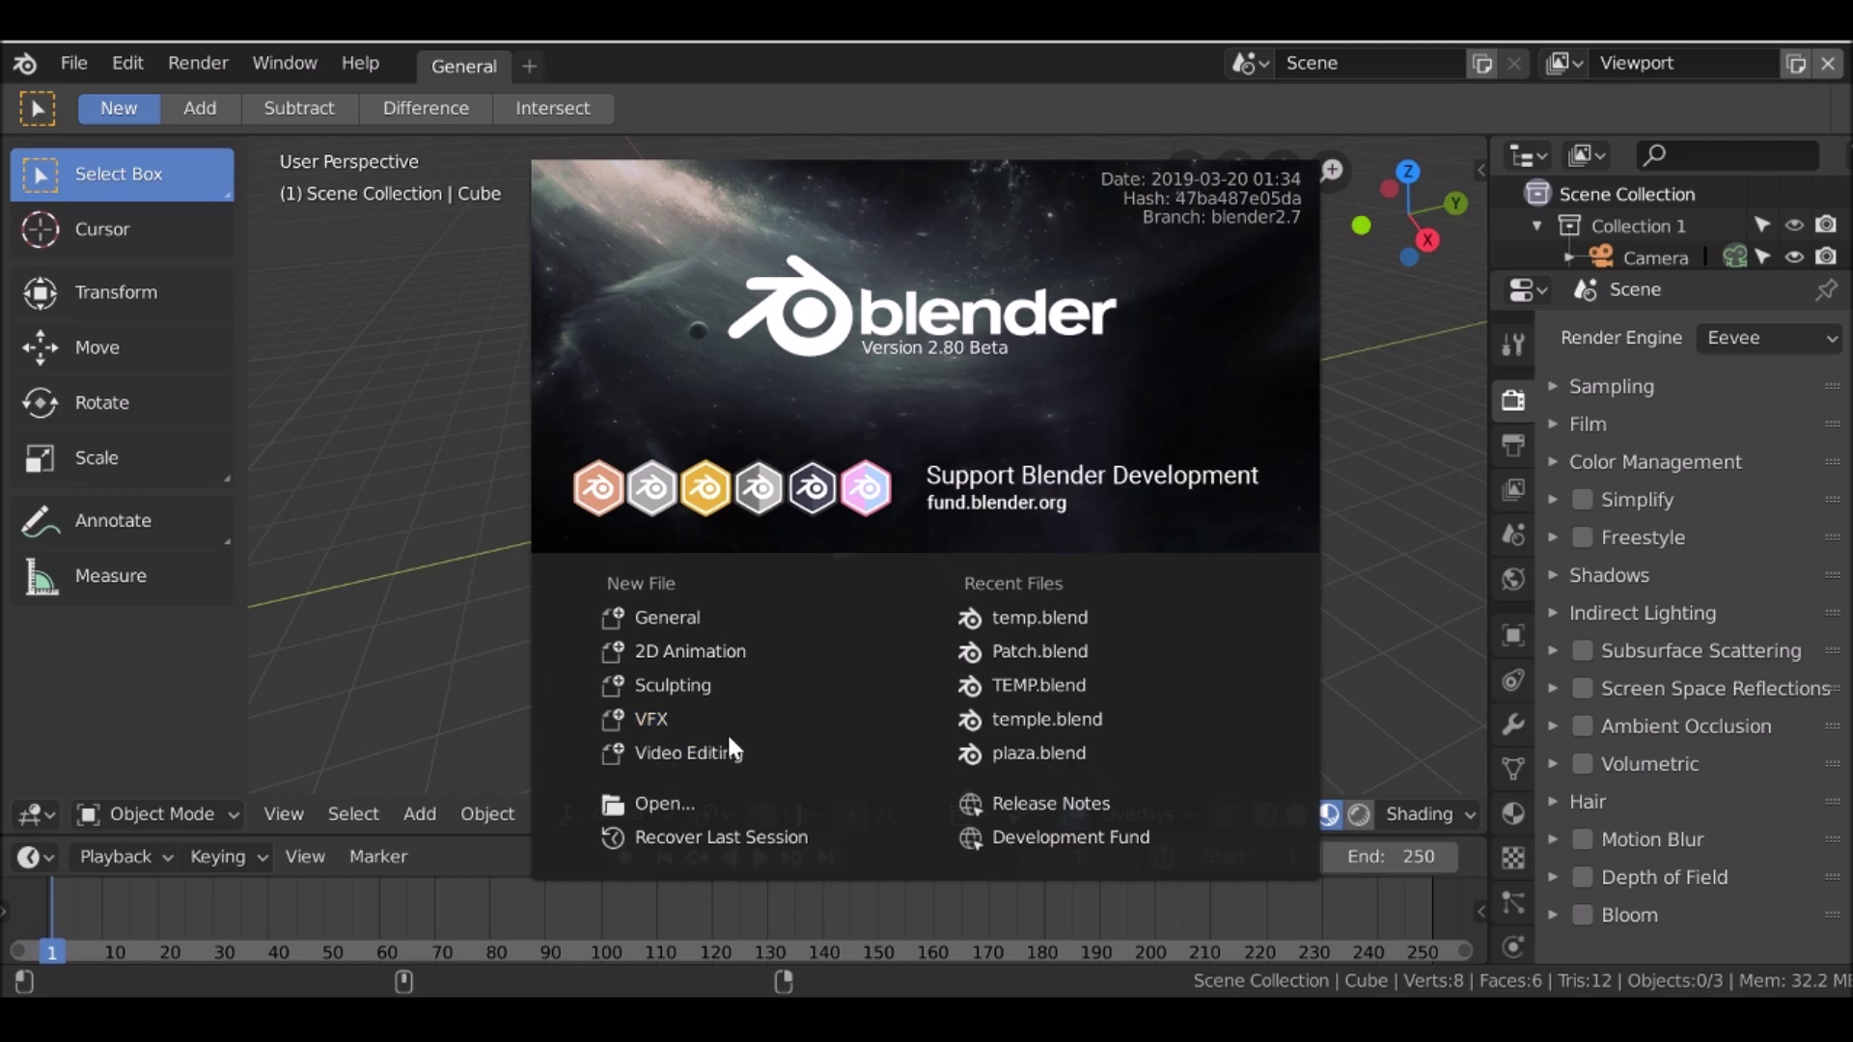
# Start a new VFX project and merge the dopesheet and 3D view areas away so the clip editor fills the space
pyautogui.click(689, 719)
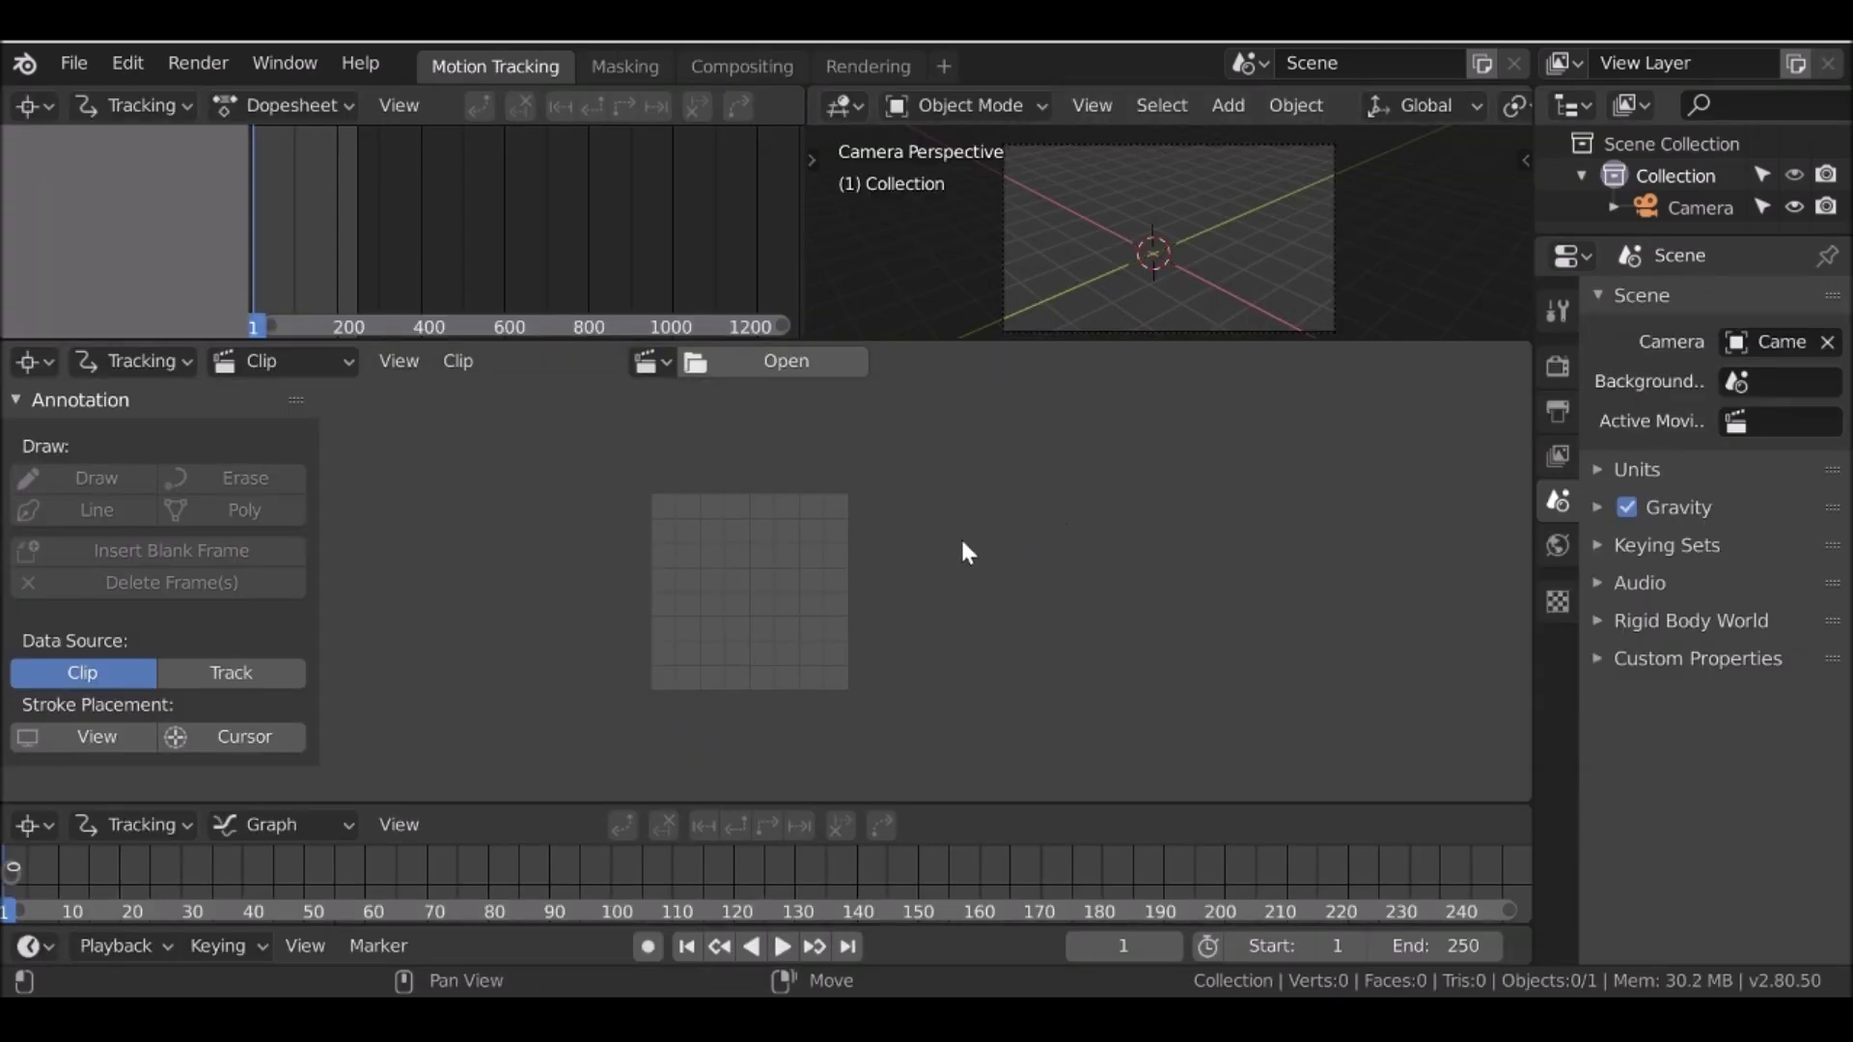
pyautogui.rightClick(804, 248)
pyautogui.click(779, 280)
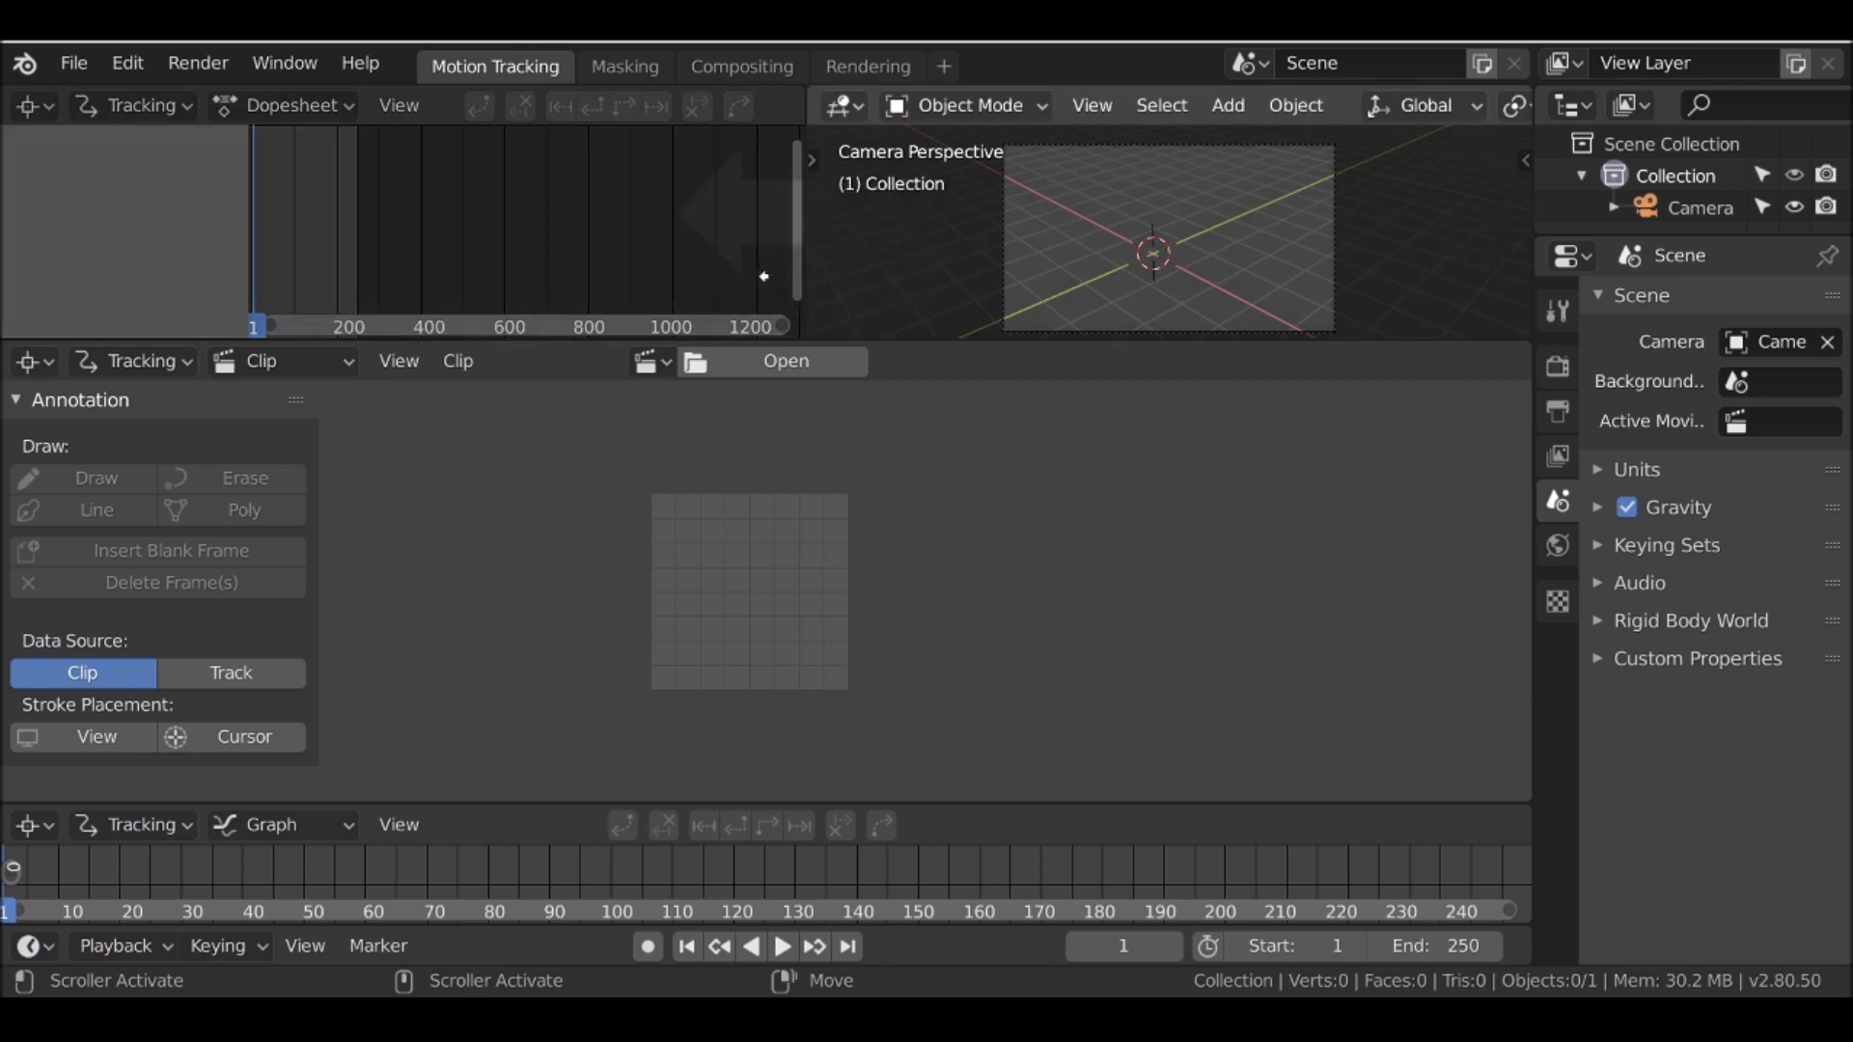
pyautogui.click(492, 218)
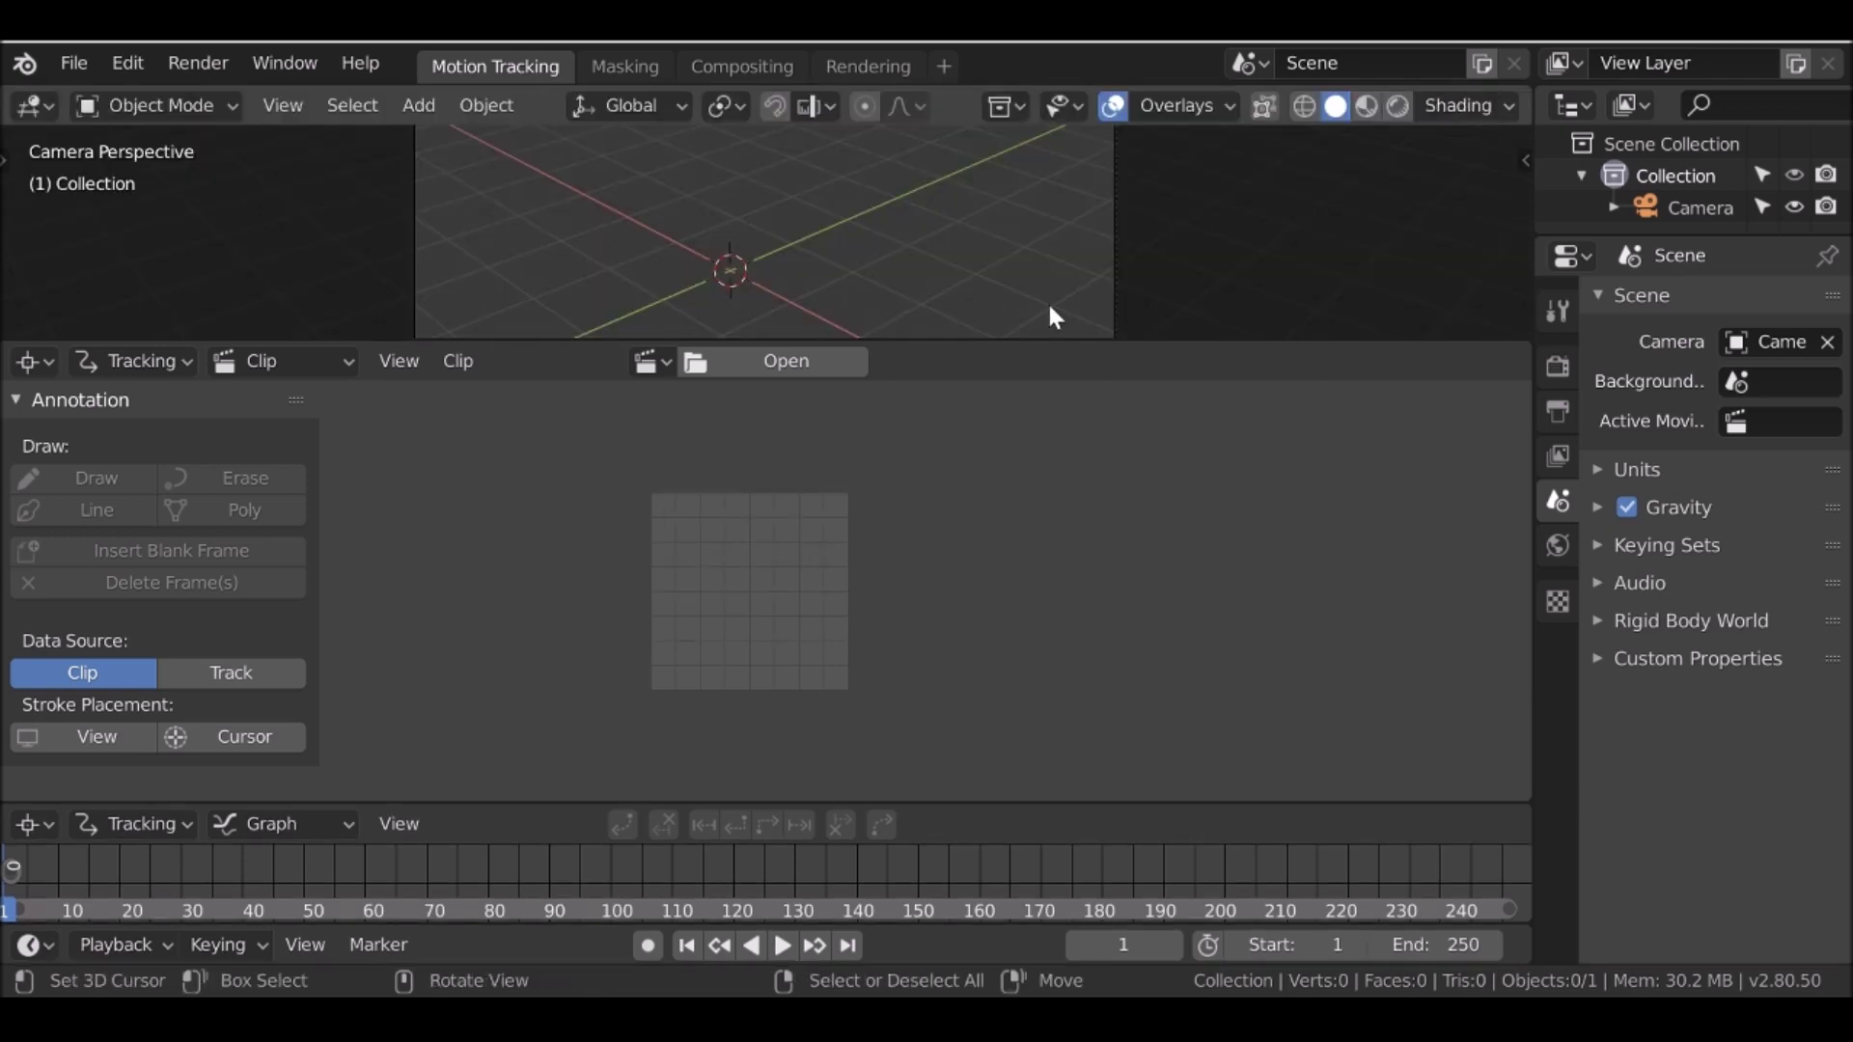
pyautogui.rightClick(1062, 340)
pyautogui.click(1064, 336)
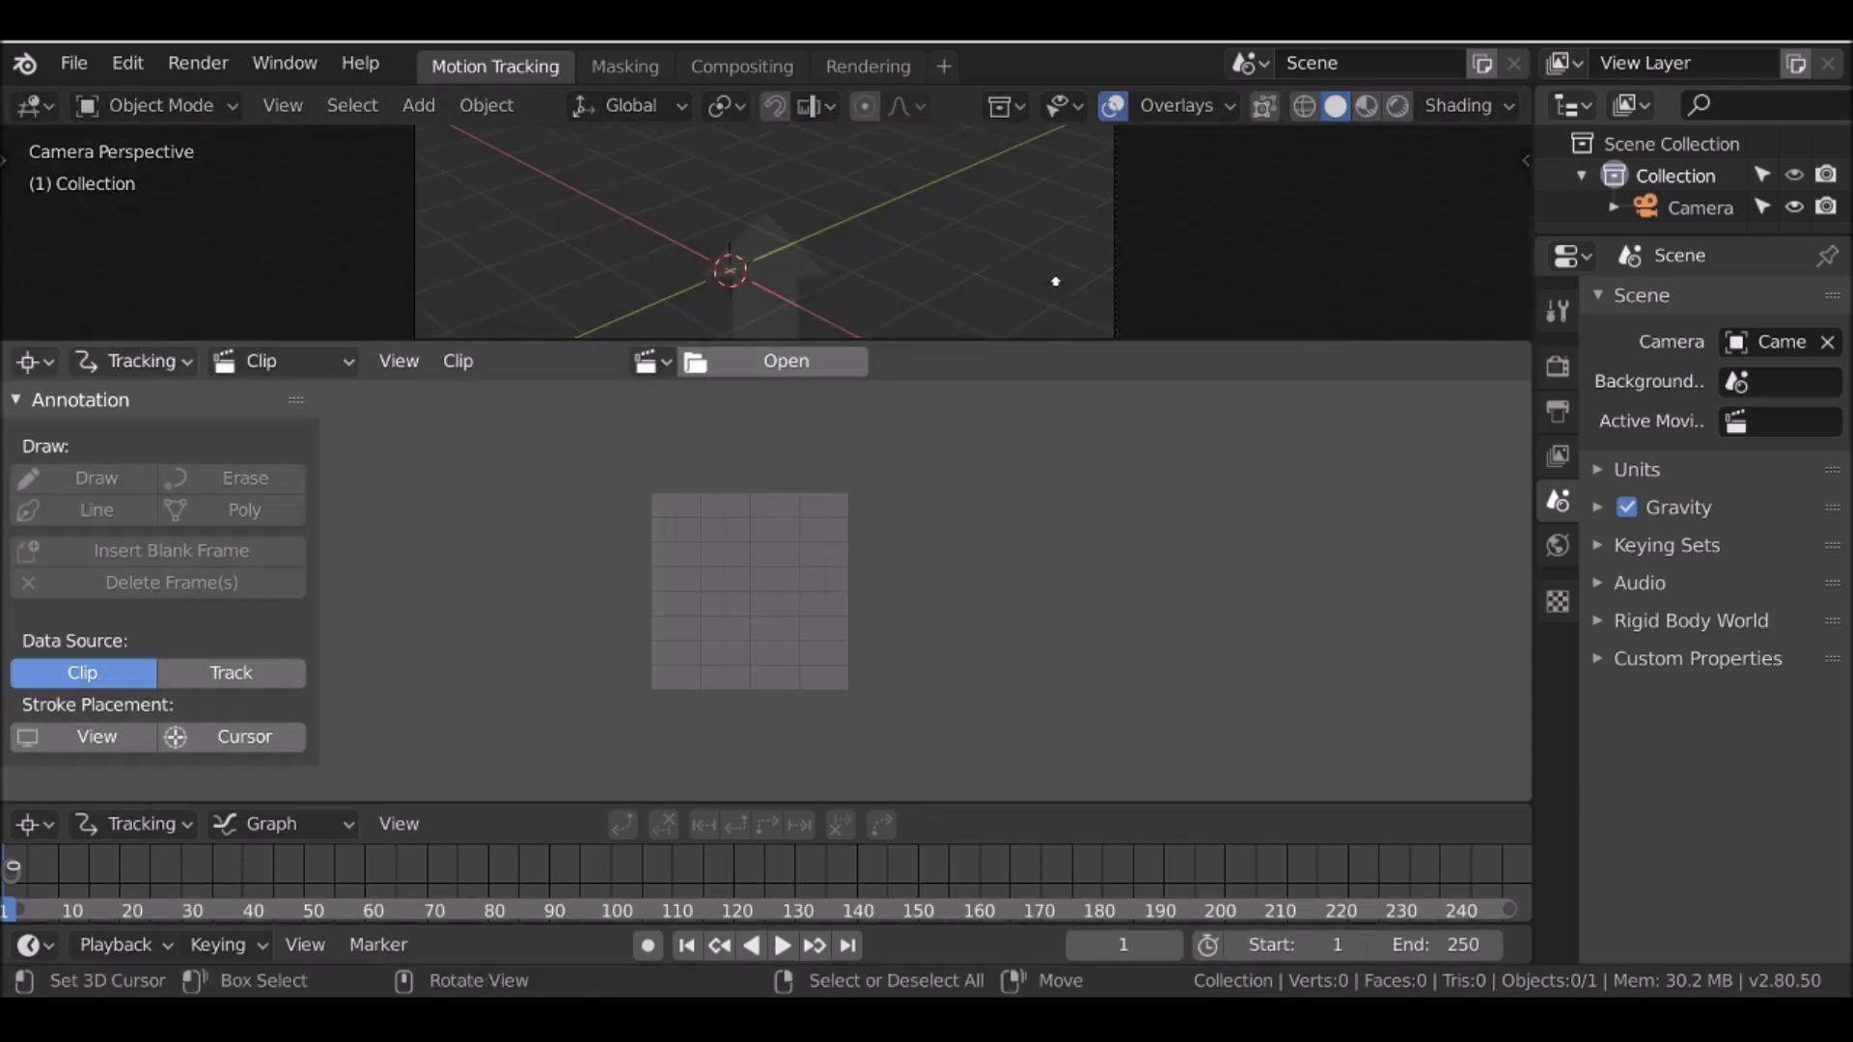
pyautogui.click(1050, 243)
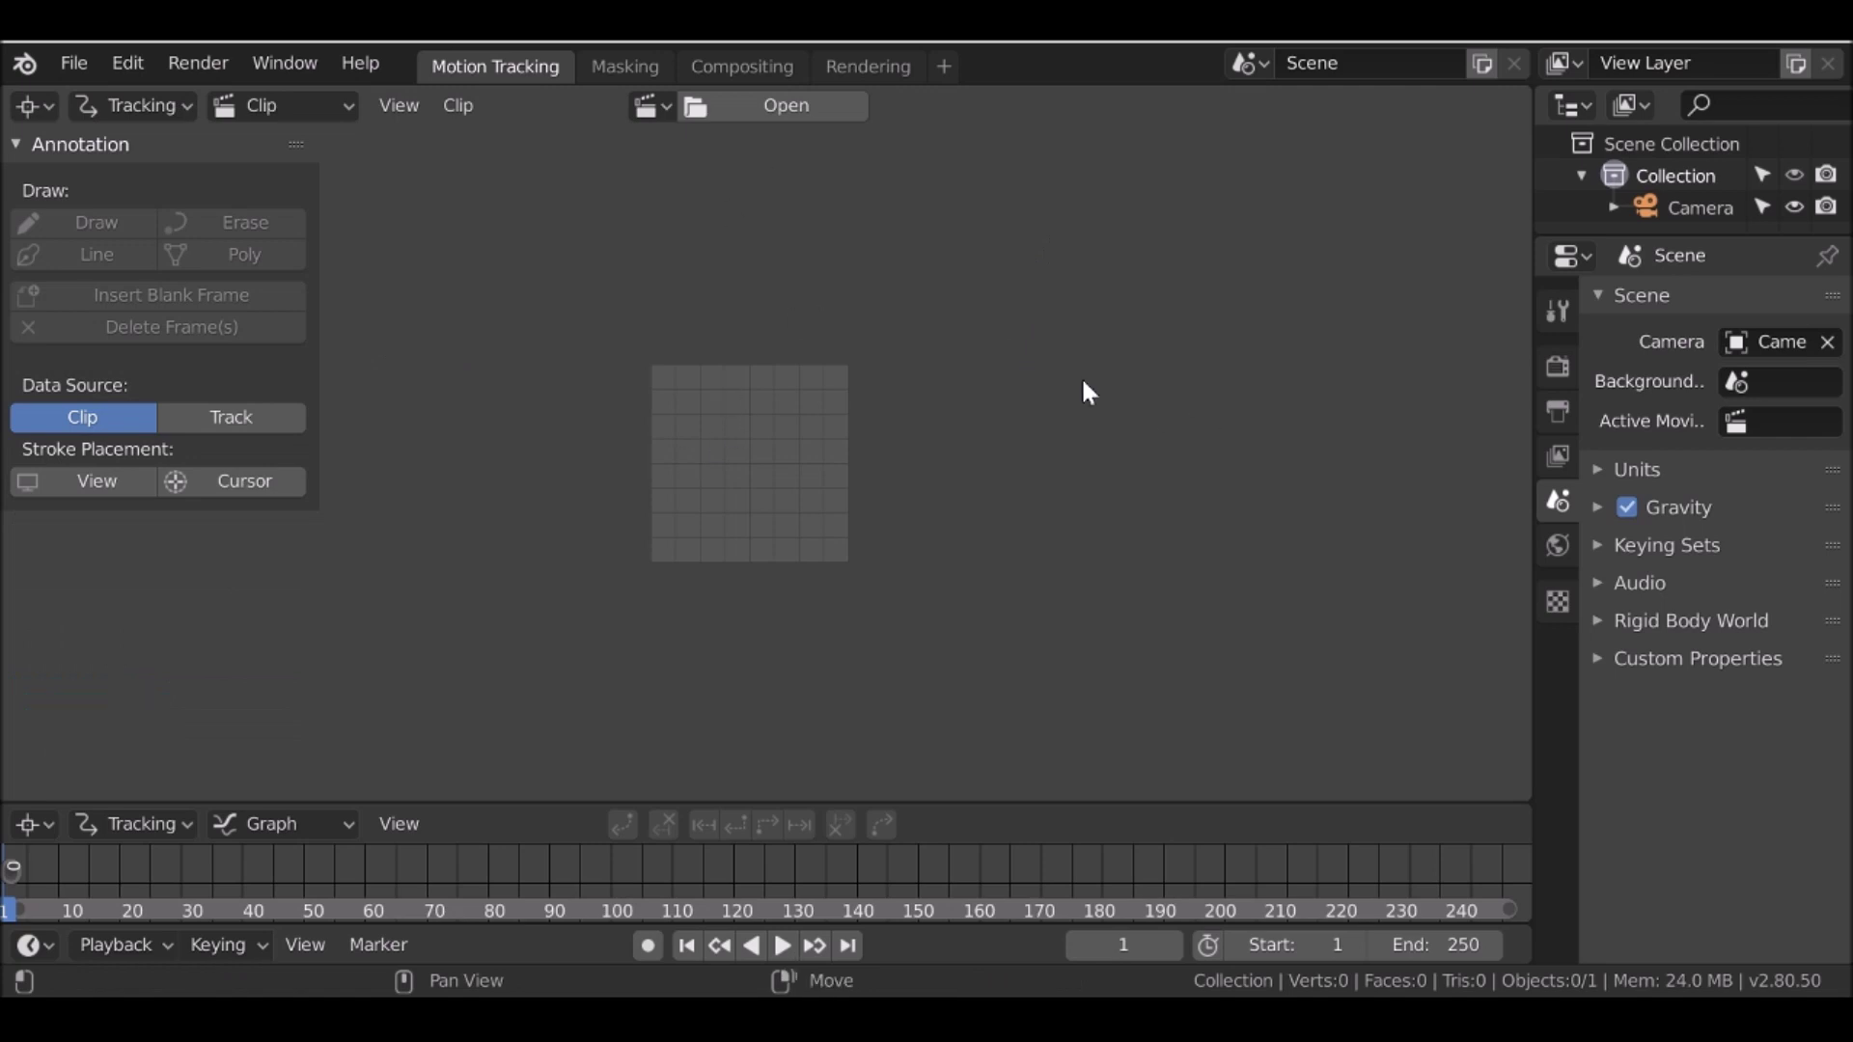
# Open the movie clip 647601701.mp4 from the Videoassets folder in the clip editor
pyautogui.click(772, 108)
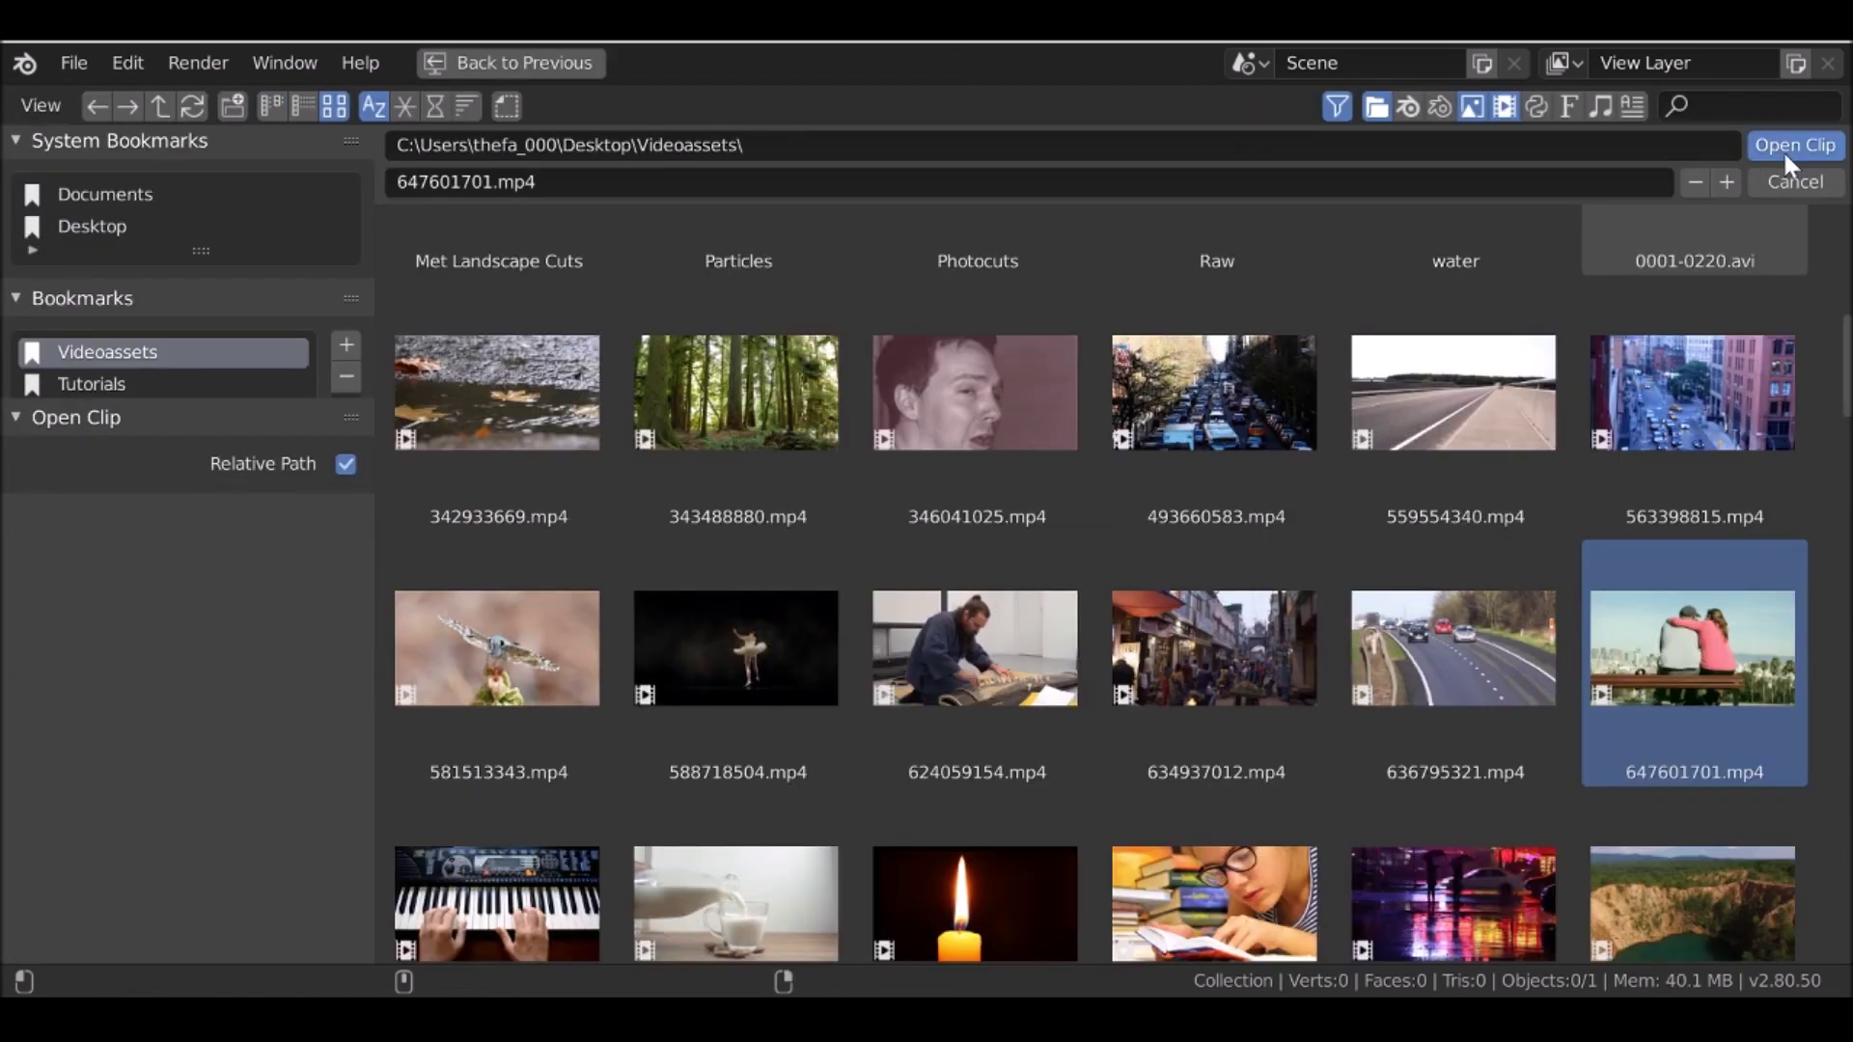
pyautogui.click(1786, 150)
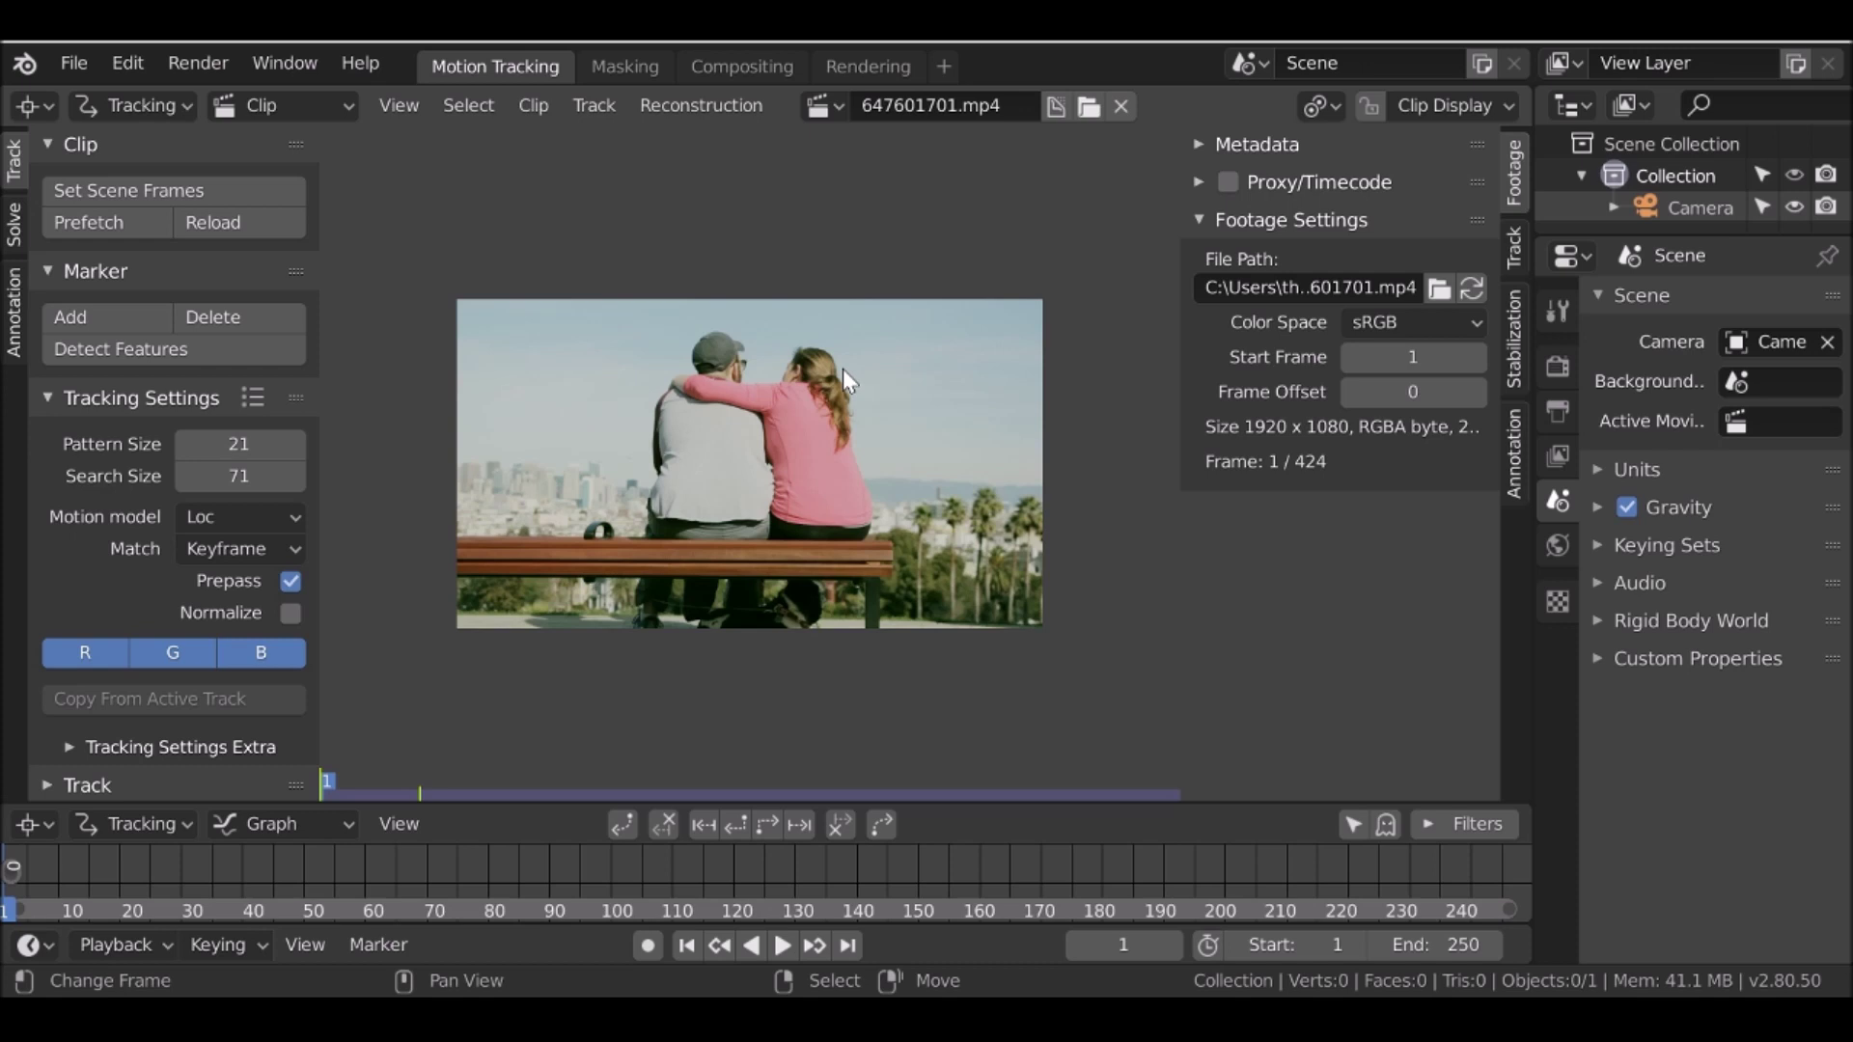
# Set the scene's end frame to 200
pyautogui.scroll(-4, 743, 876)
pyautogui.scroll(-1, 743, 876)
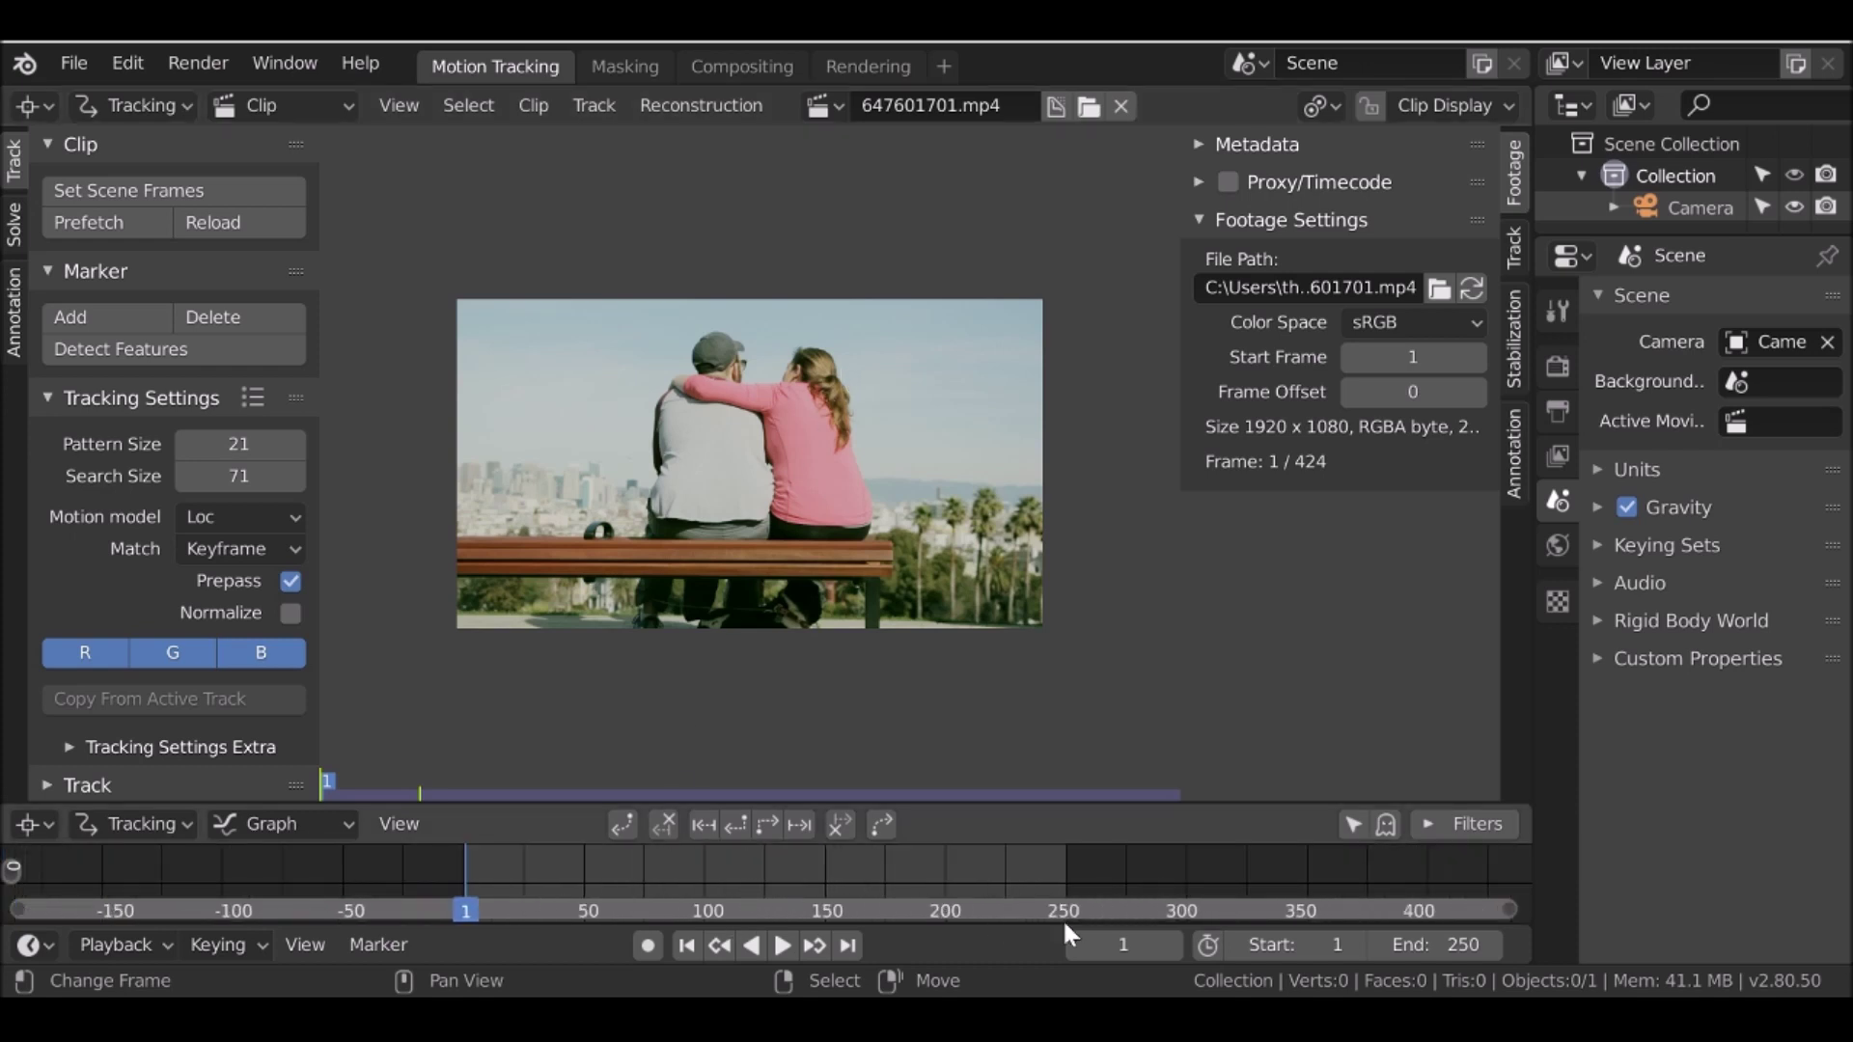
pyautogui.click(1444, 941)
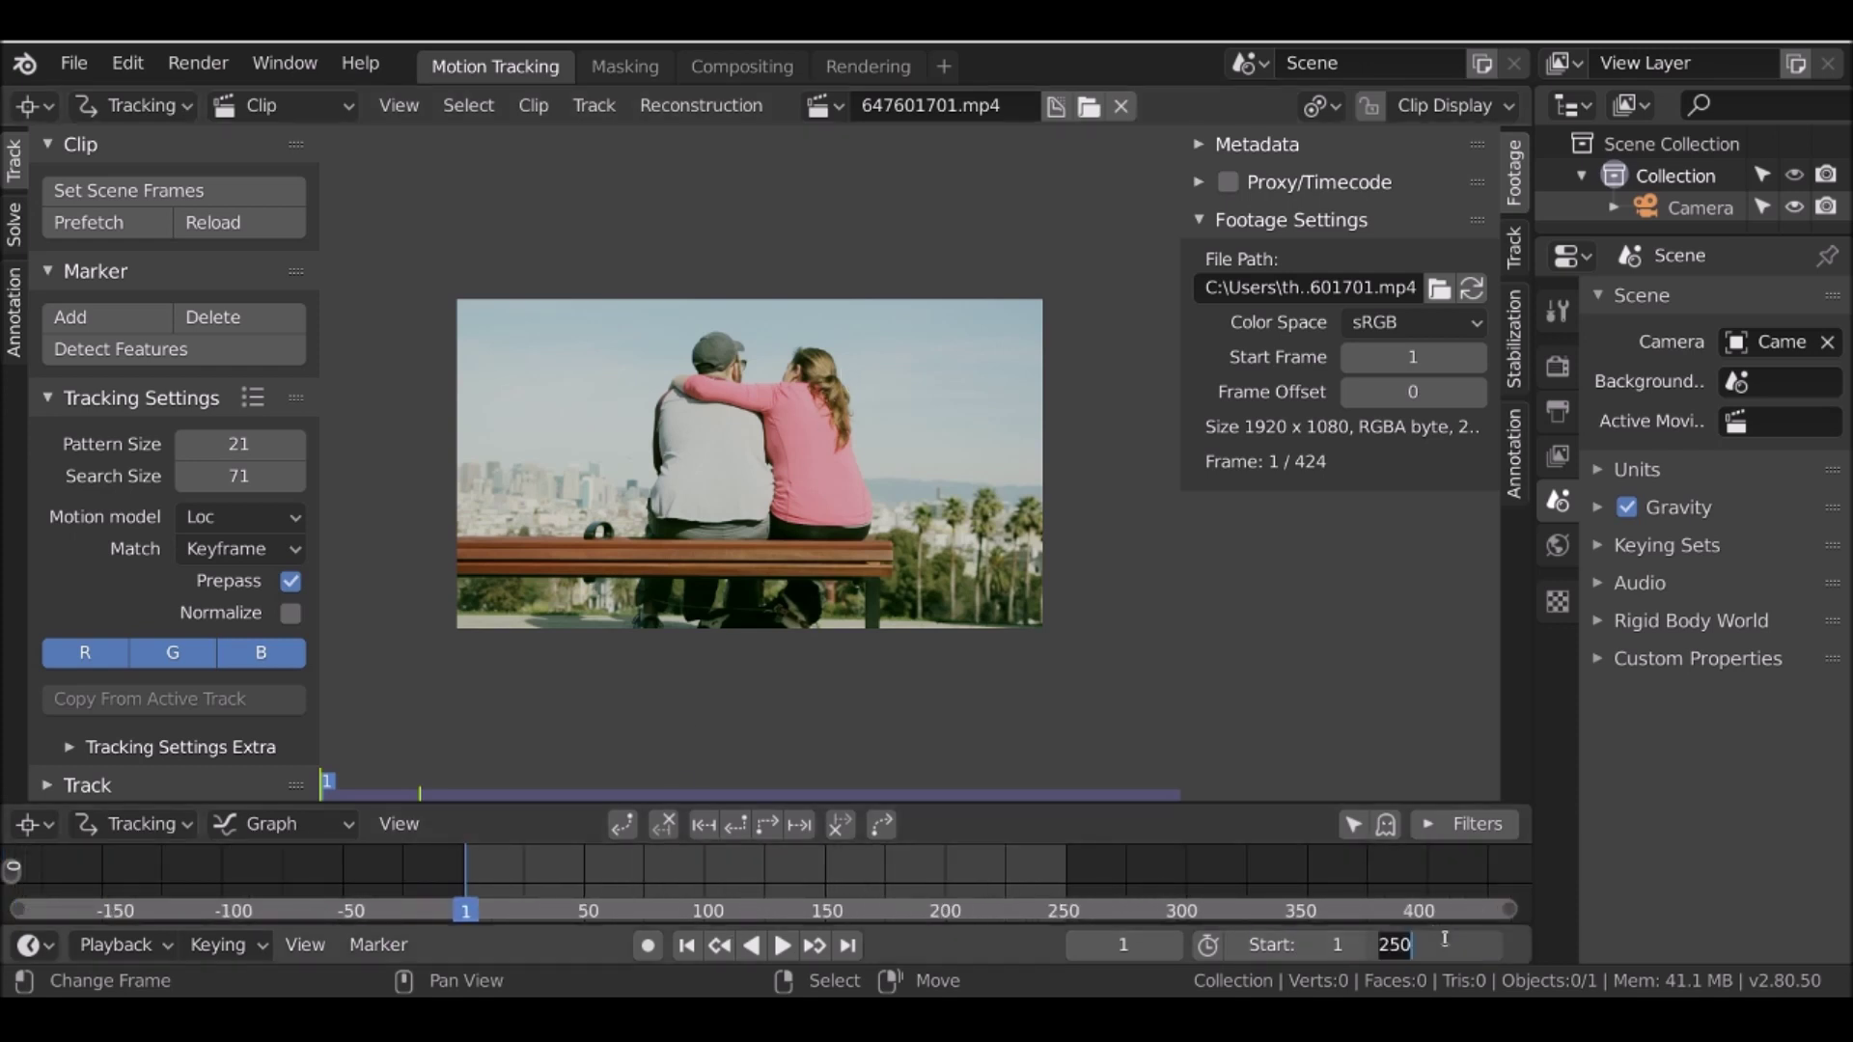
pyautogui.write('200')
pyautogui.press('Return')
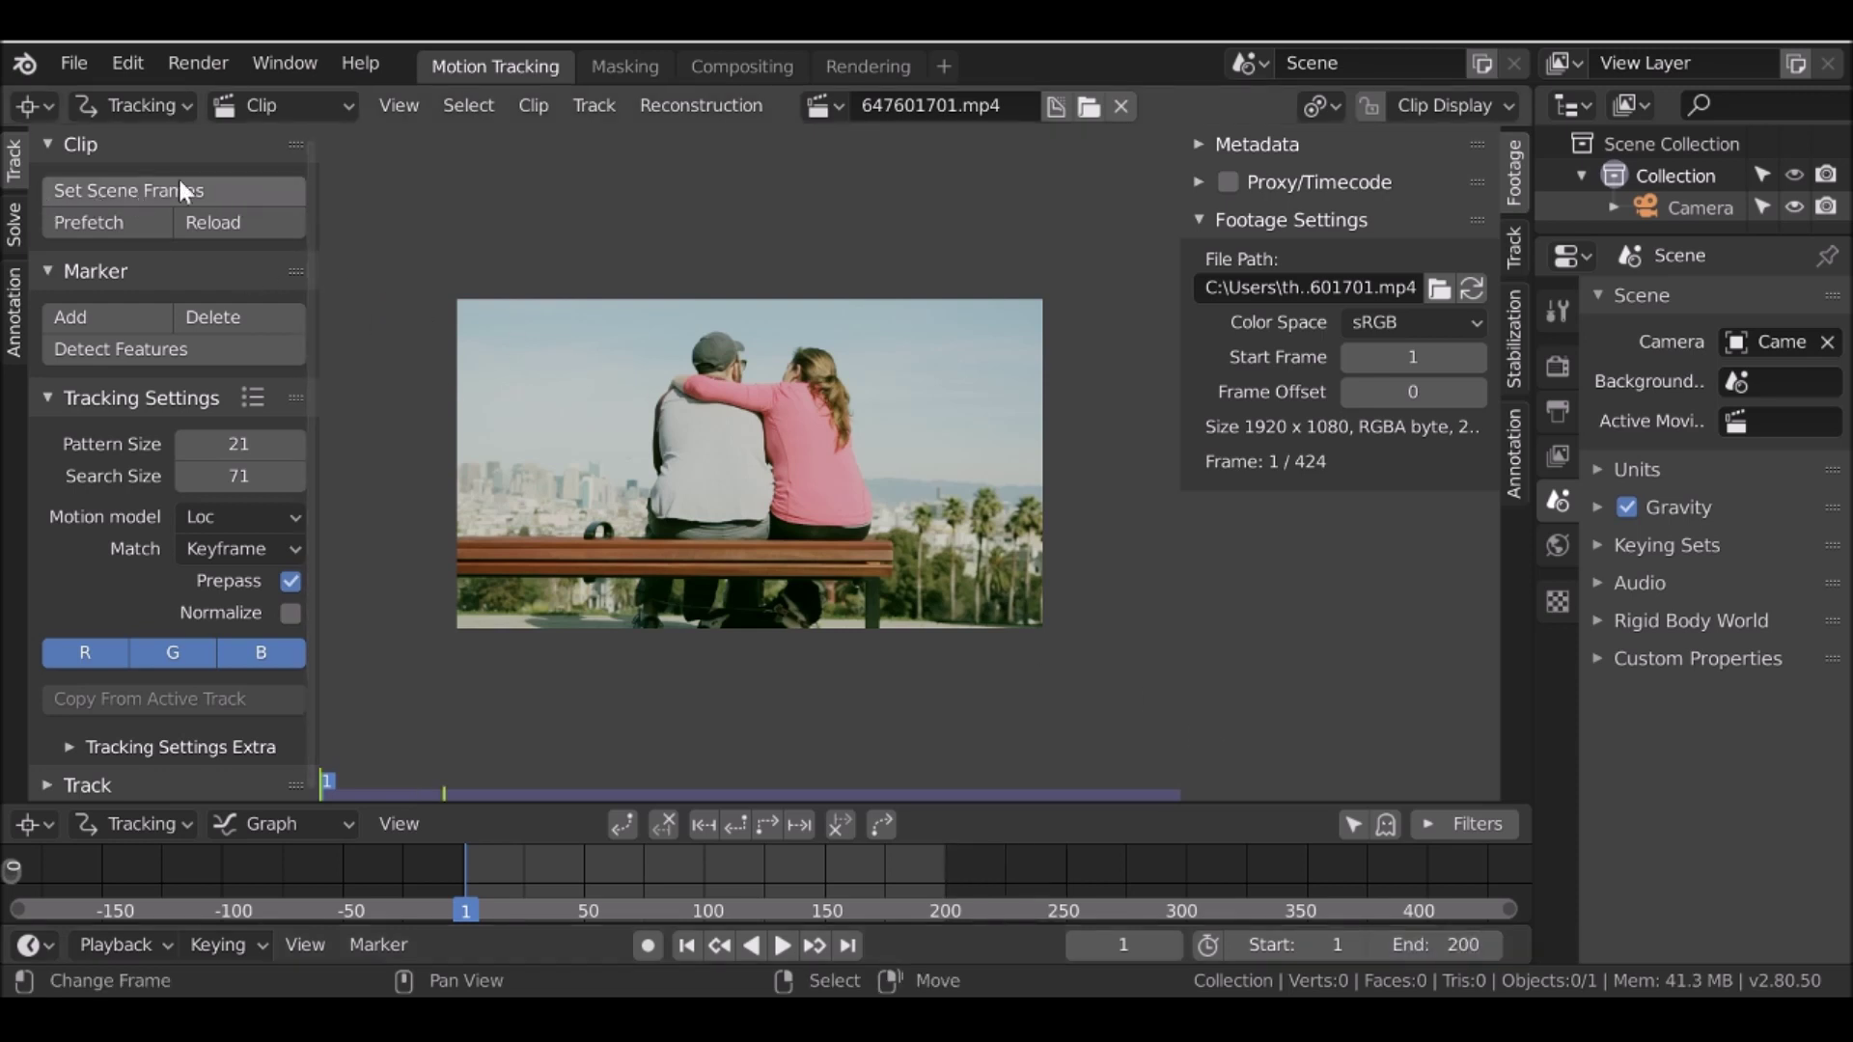
# Match the scene's frame range to the clip's full length, and return the end frame to 200
pyautogui.click(208, 189)
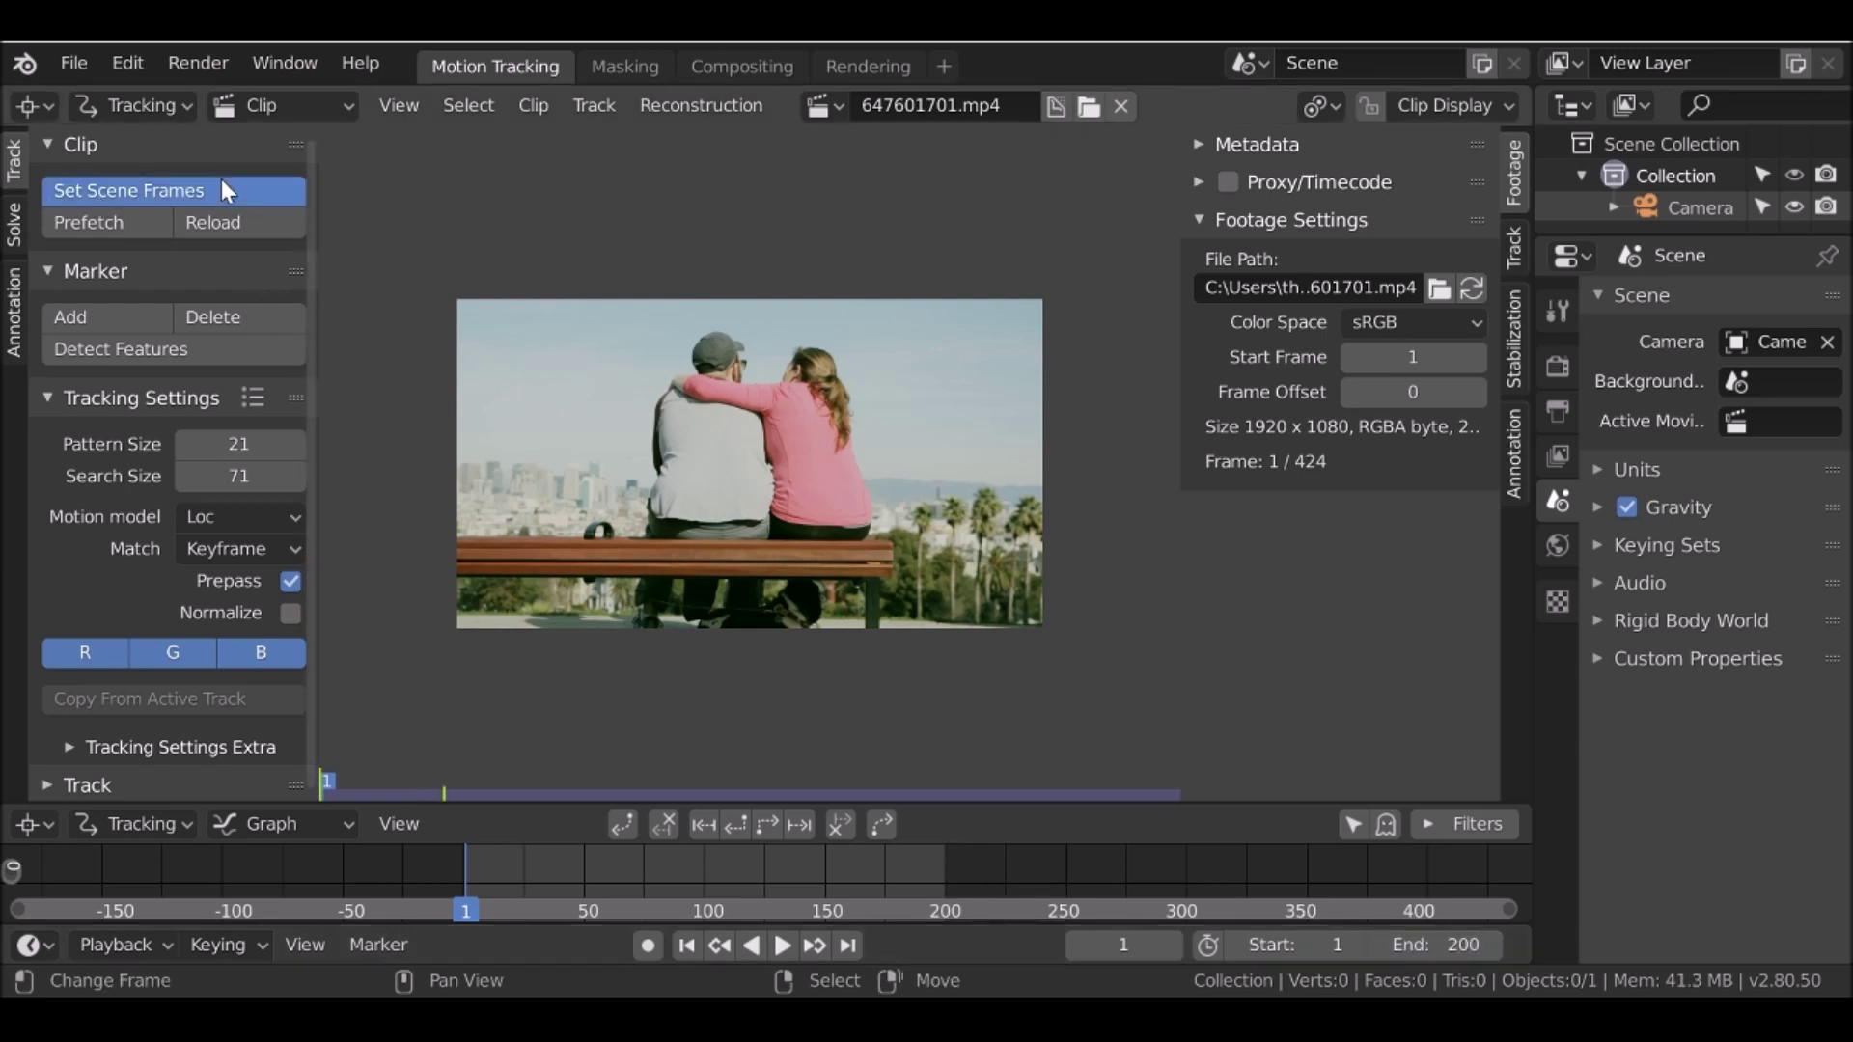
pyautogui.click(1452, 941)
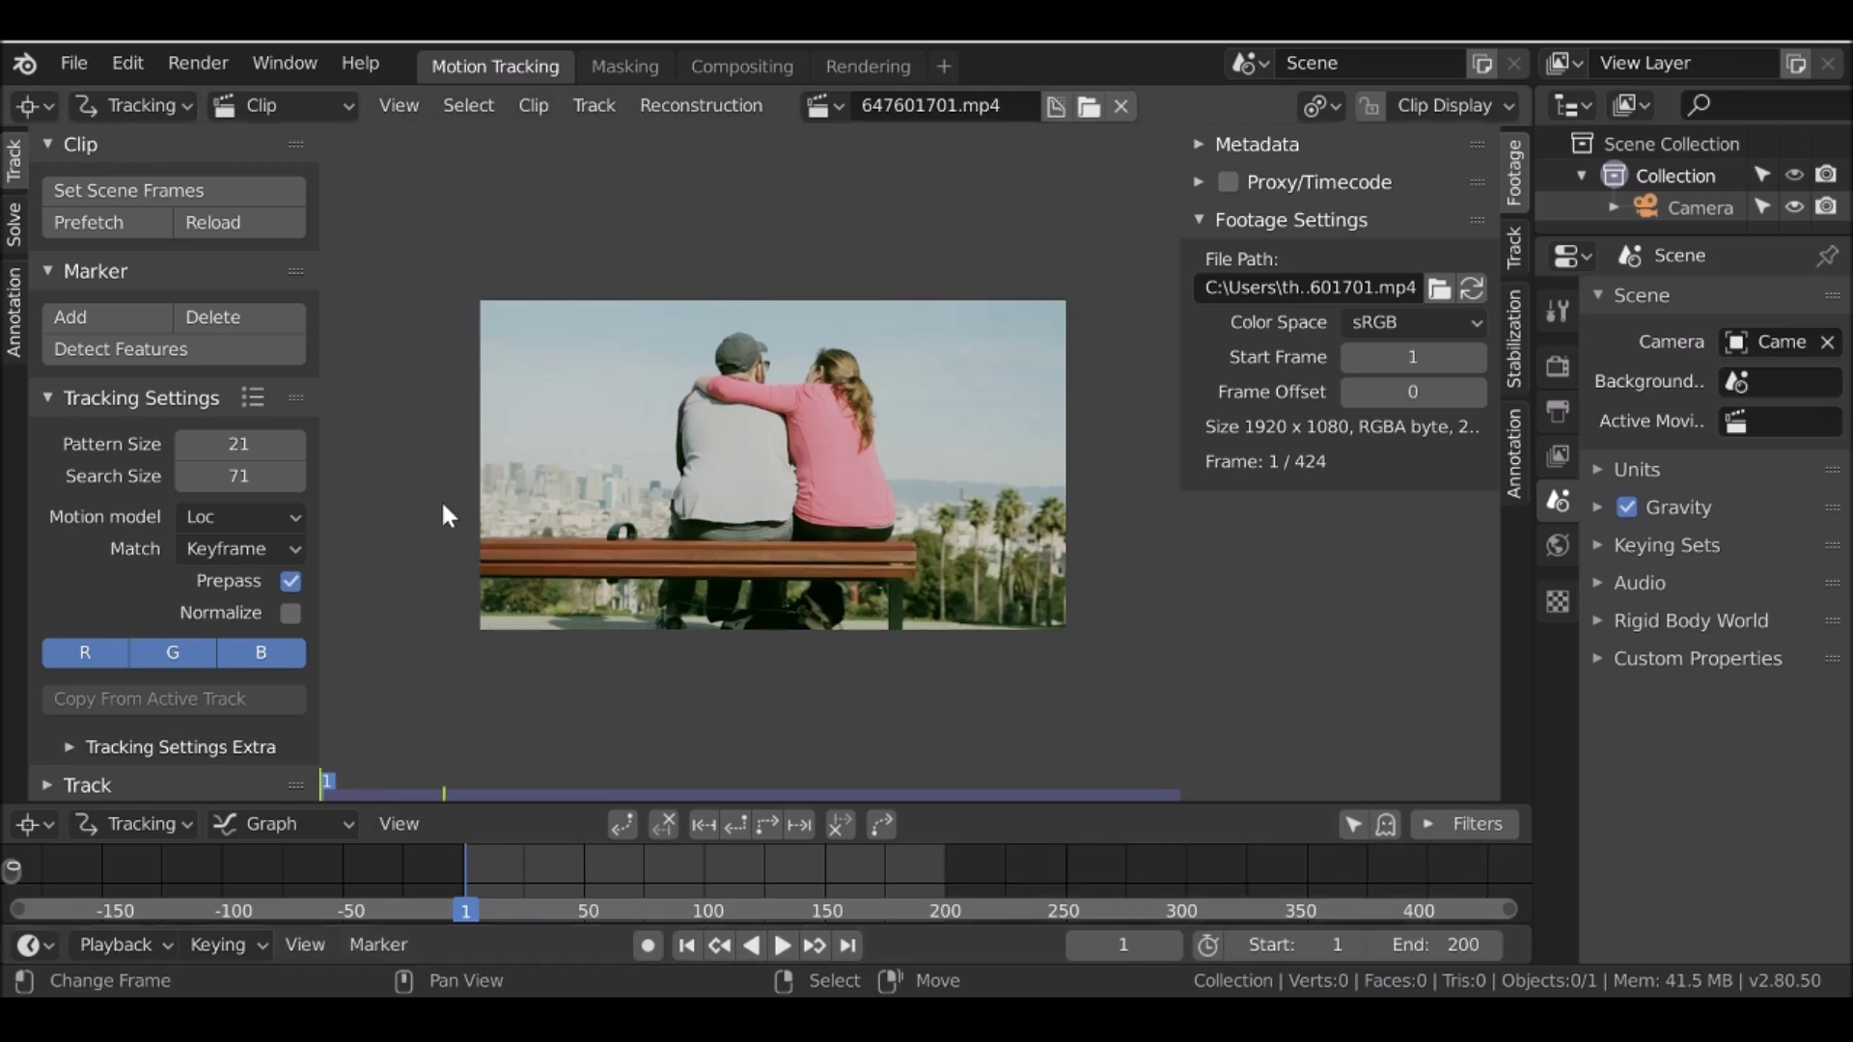
# Prefetch the clip's frames into the memory cache
pyautogui.click(77, 224)
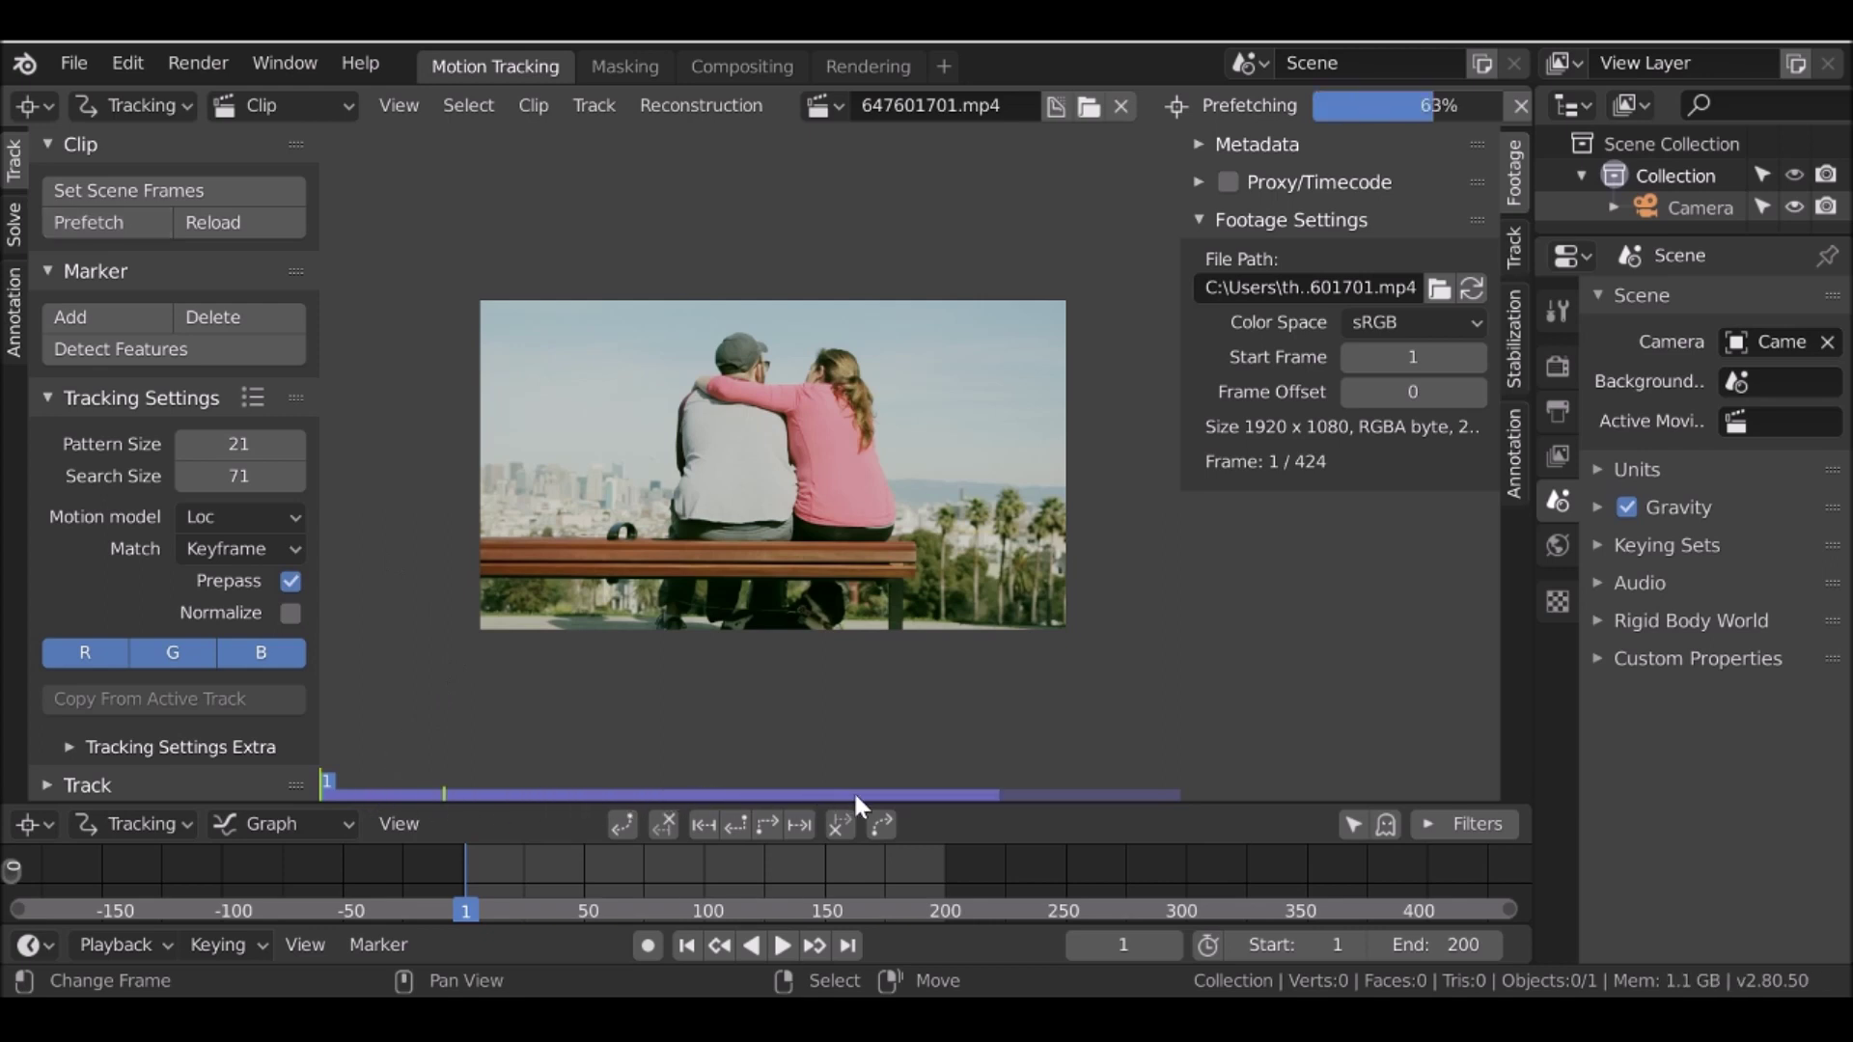
# Raise the Sequencer Cache Limit in the system preferences to 16951 and save the preferences
pyautogui.click(144, 61)
pyautogui.click(220, 439)
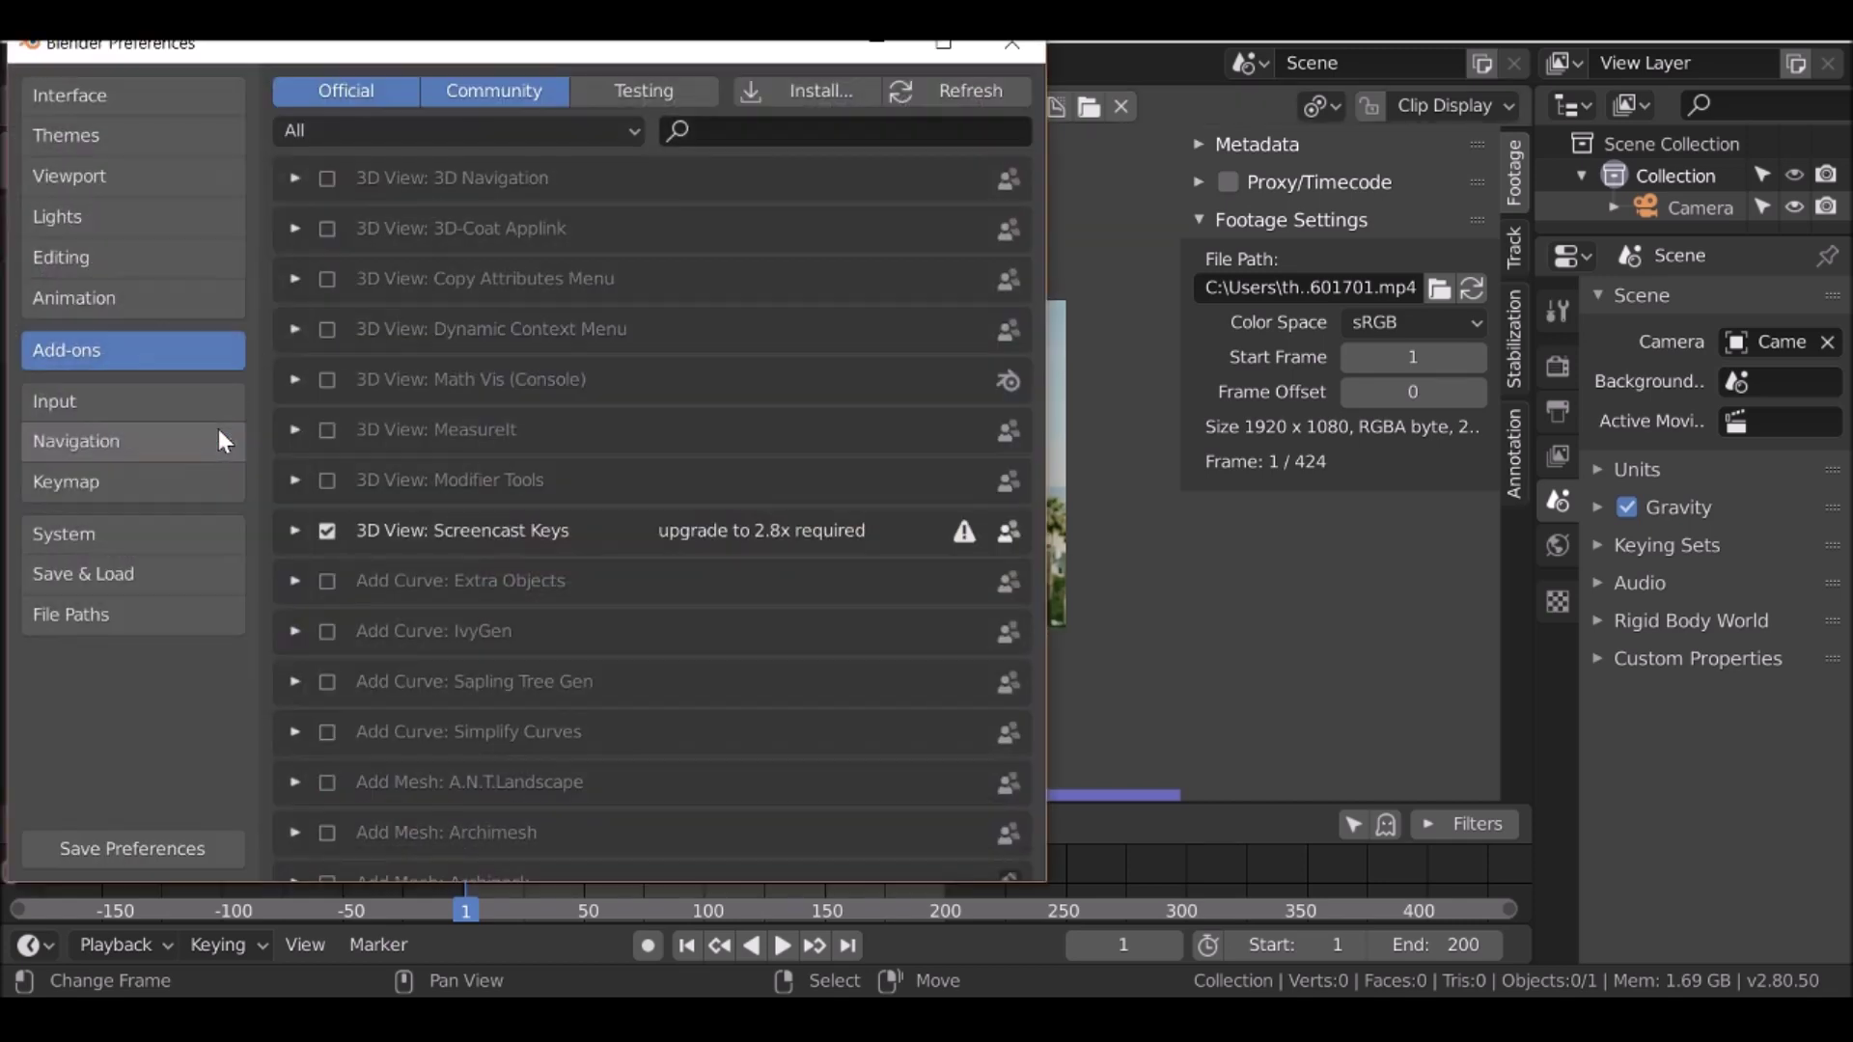
pyautogui.click(97, 526)
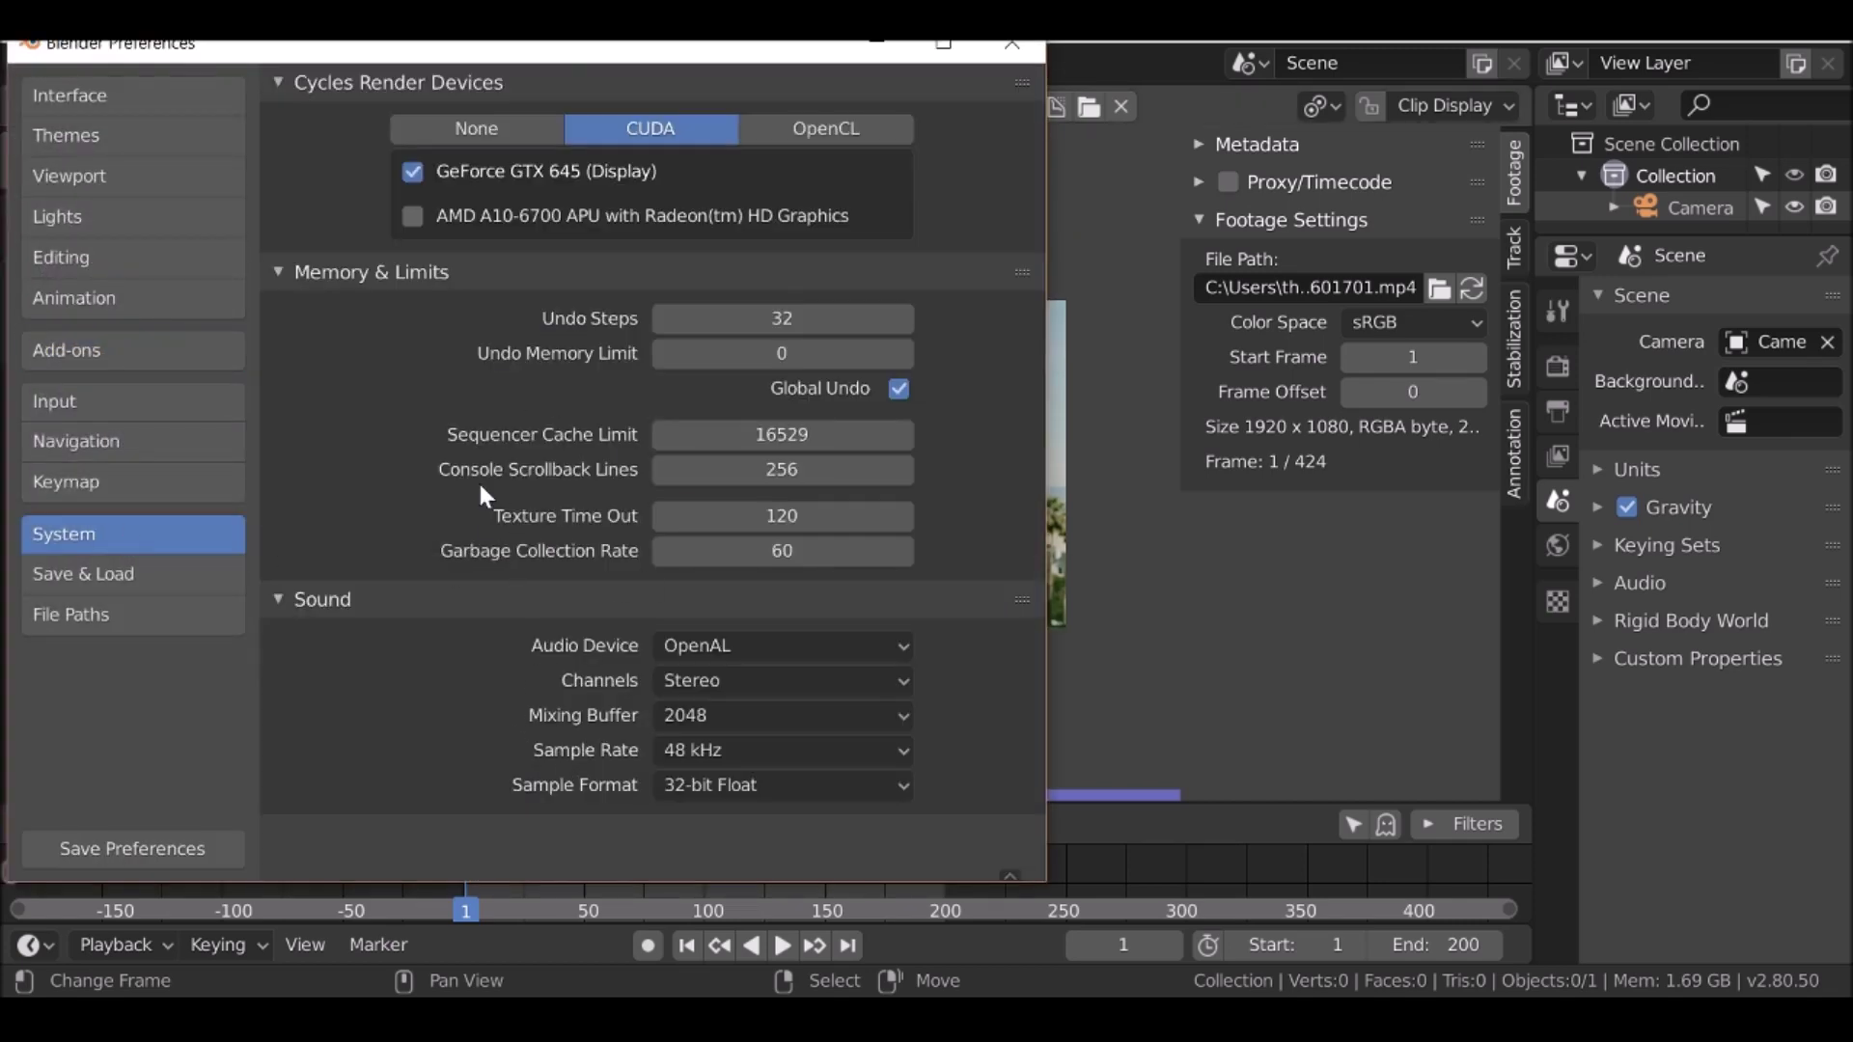
pyautogui.moveTo(734, 435); pyautogui.dragTo(789, 468)
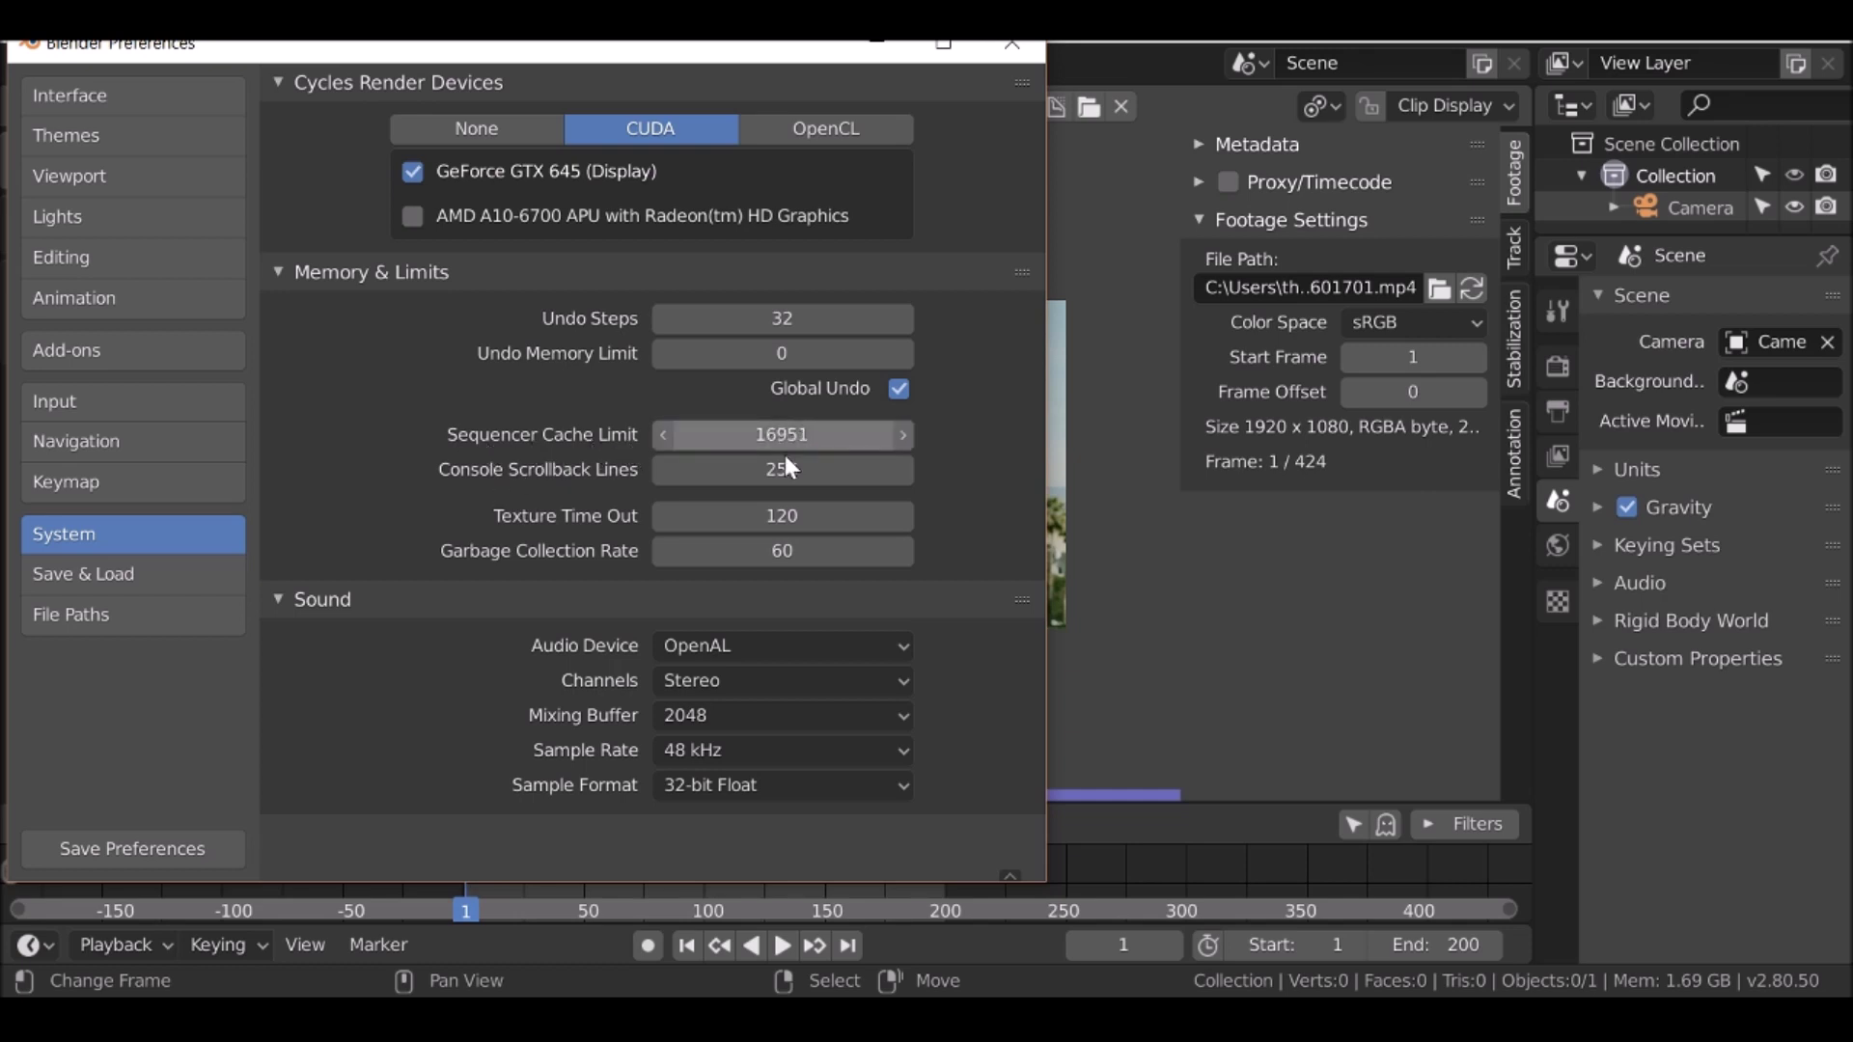
pyautogui.click(160, 848)
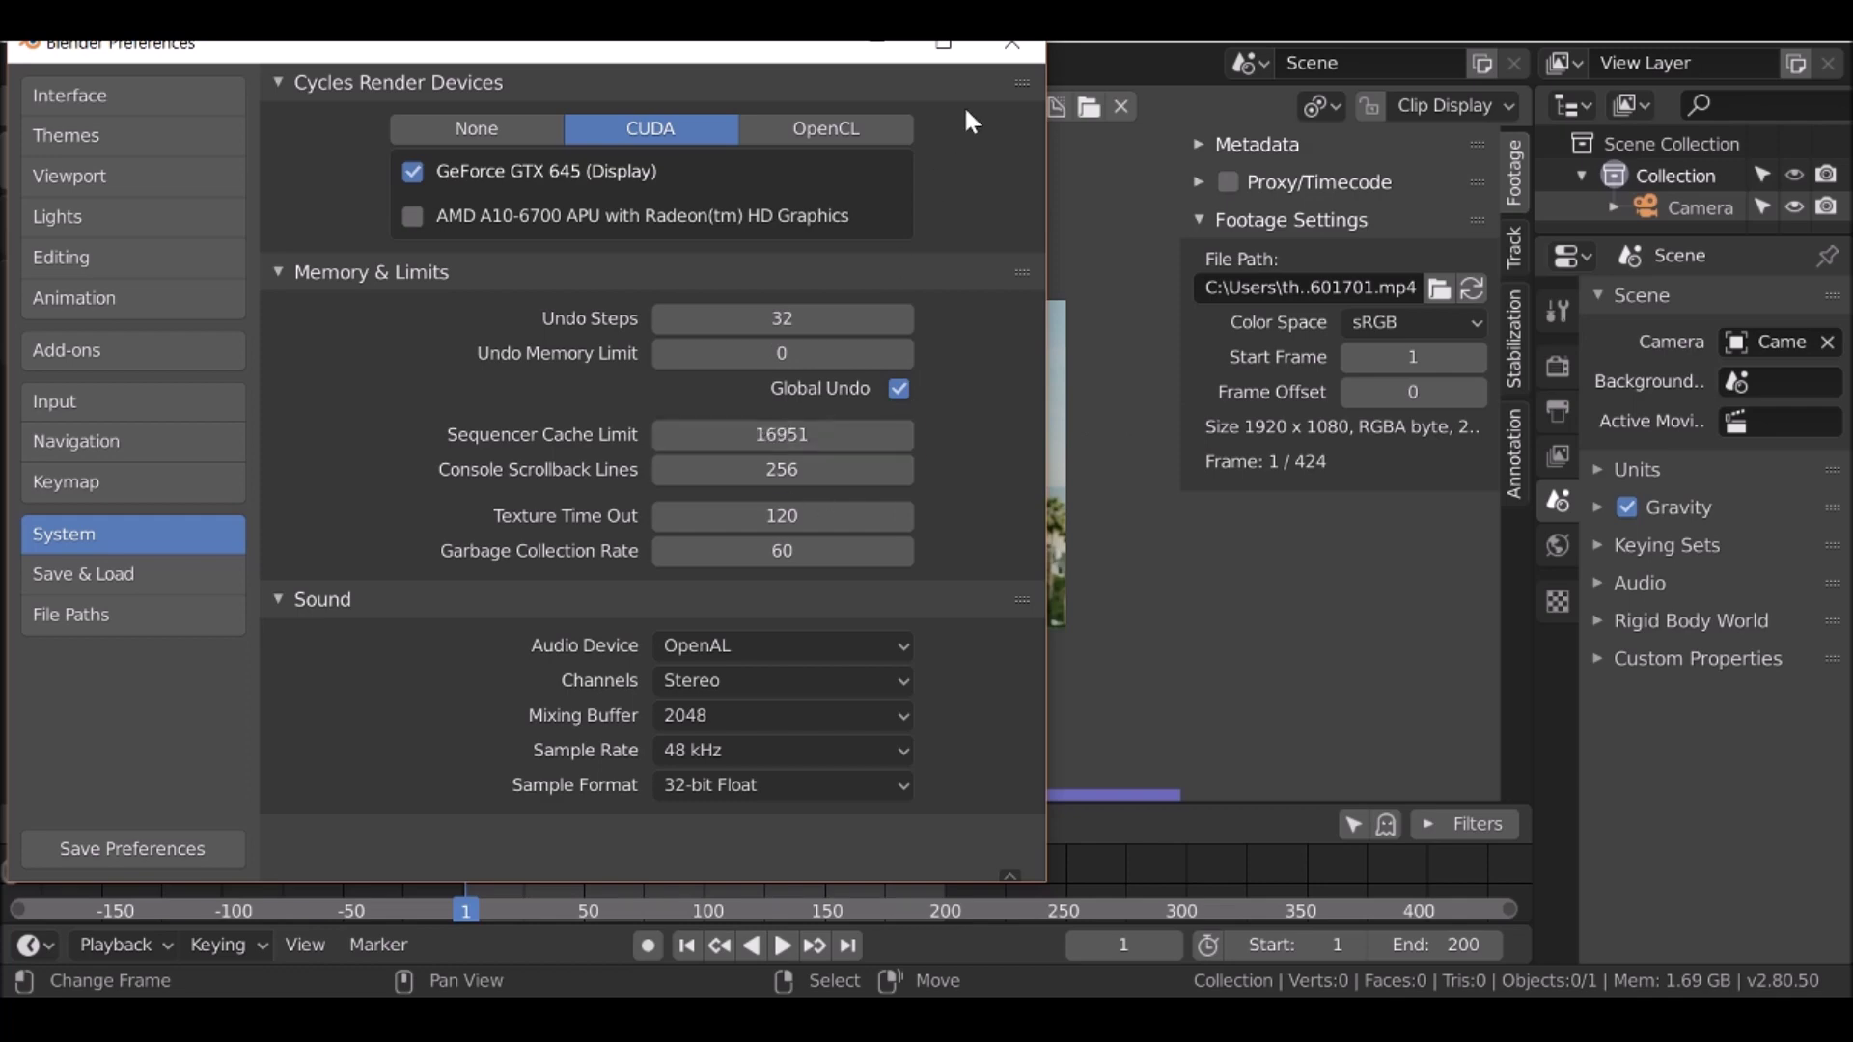
pyautogui.click(1011, 43)
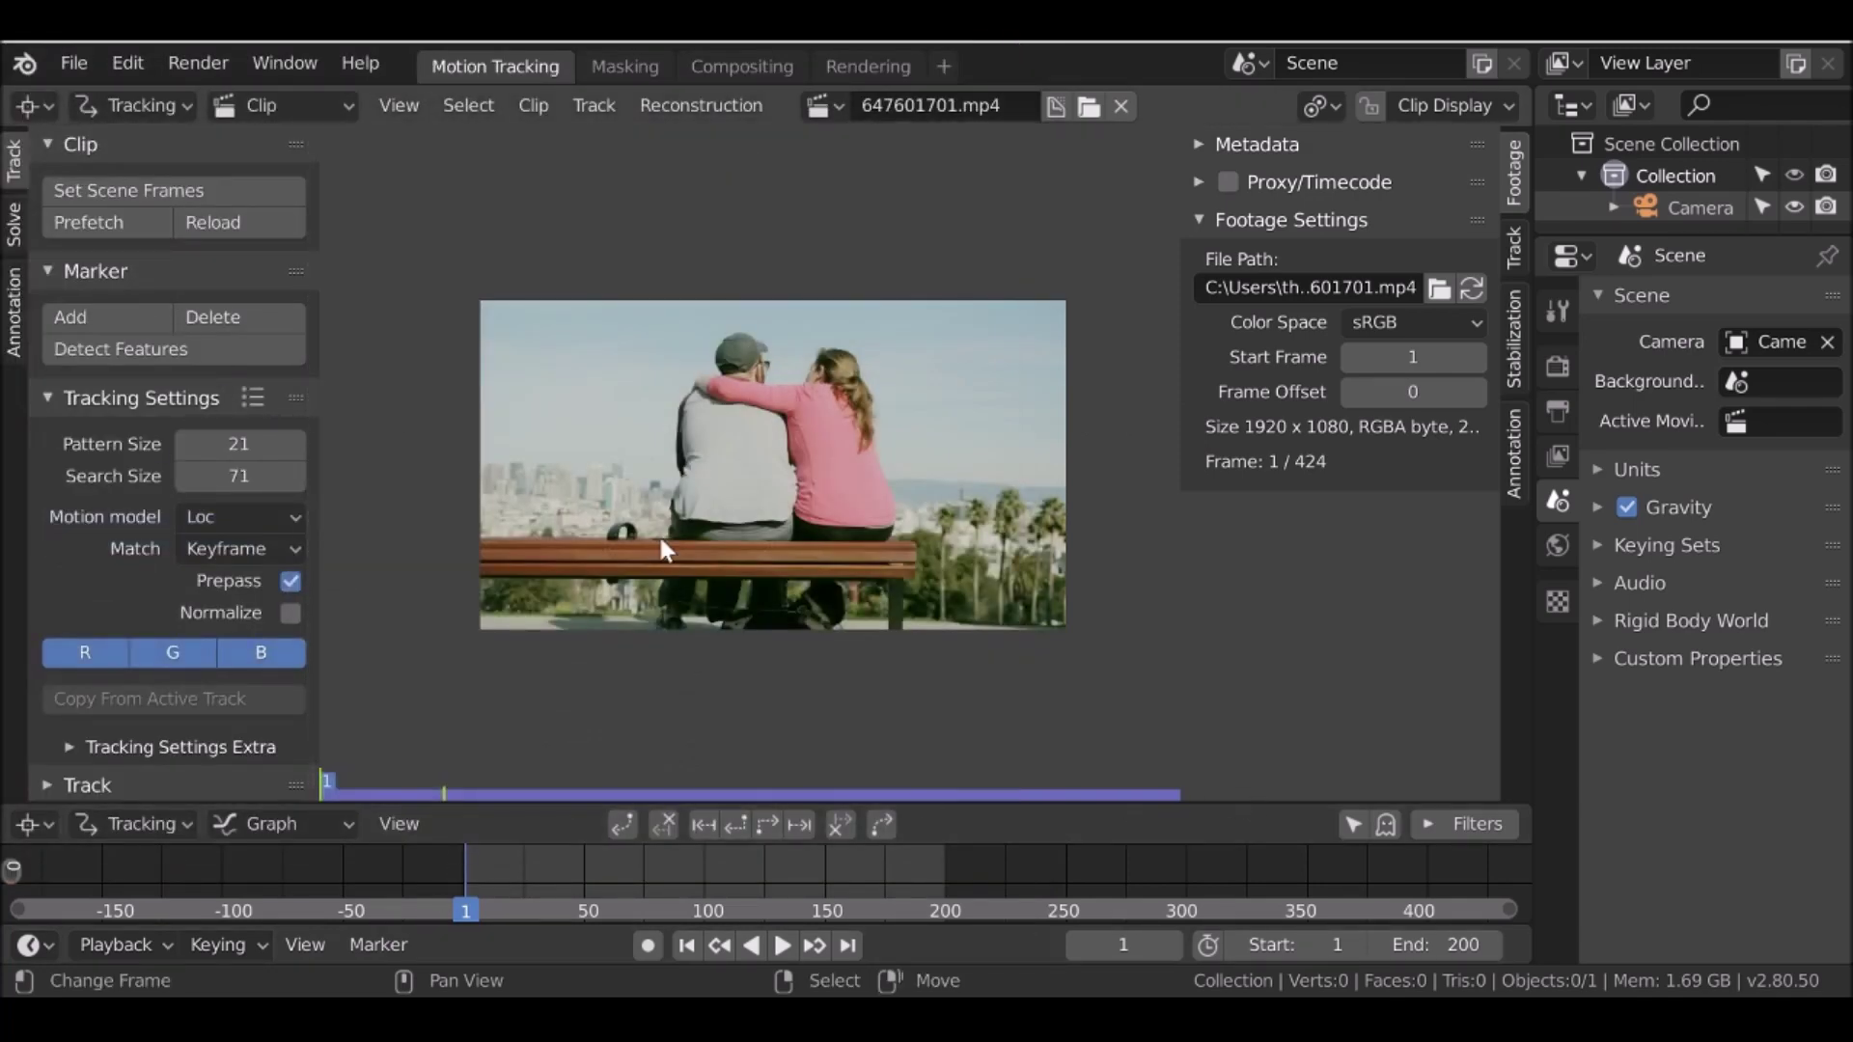
# Scrub through the opening part of the clip to review the couple's movement, returning to frame 1
pyautogui.moveTo(488, 866); pyautogui.dragTo(701, 873)
pyautogui.hotkey('shift', 'Left')
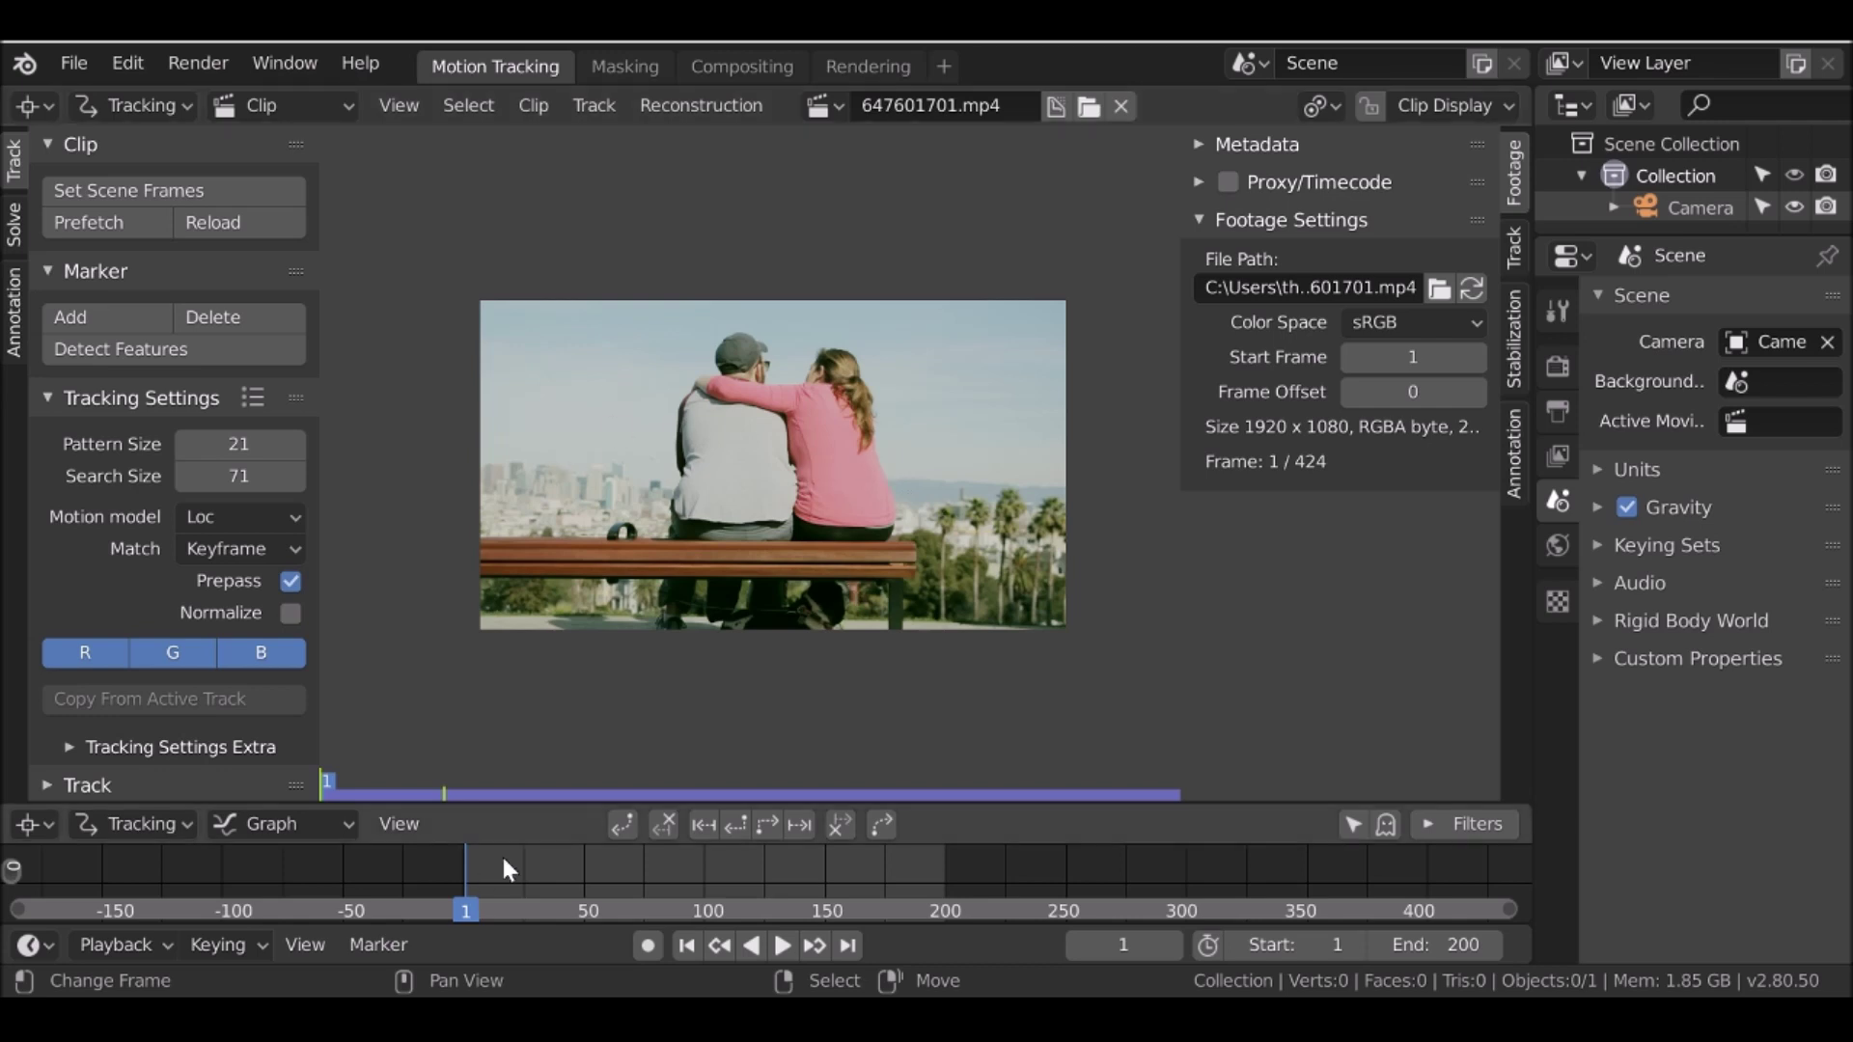
pyautogui.moveTo(485, 866)
pyautogui.mouseDown()
pyautogui.moveTo(605, 874)
pyautogui.moveTo(531, 883)
pyautogui.moveTo(502, 863)
pyautogui.mouseUp()
pyautogui.hotkey('shift', 'Left')
pyautogui.moveTo(483, 868); pyautogui.dragTo(686, 875)
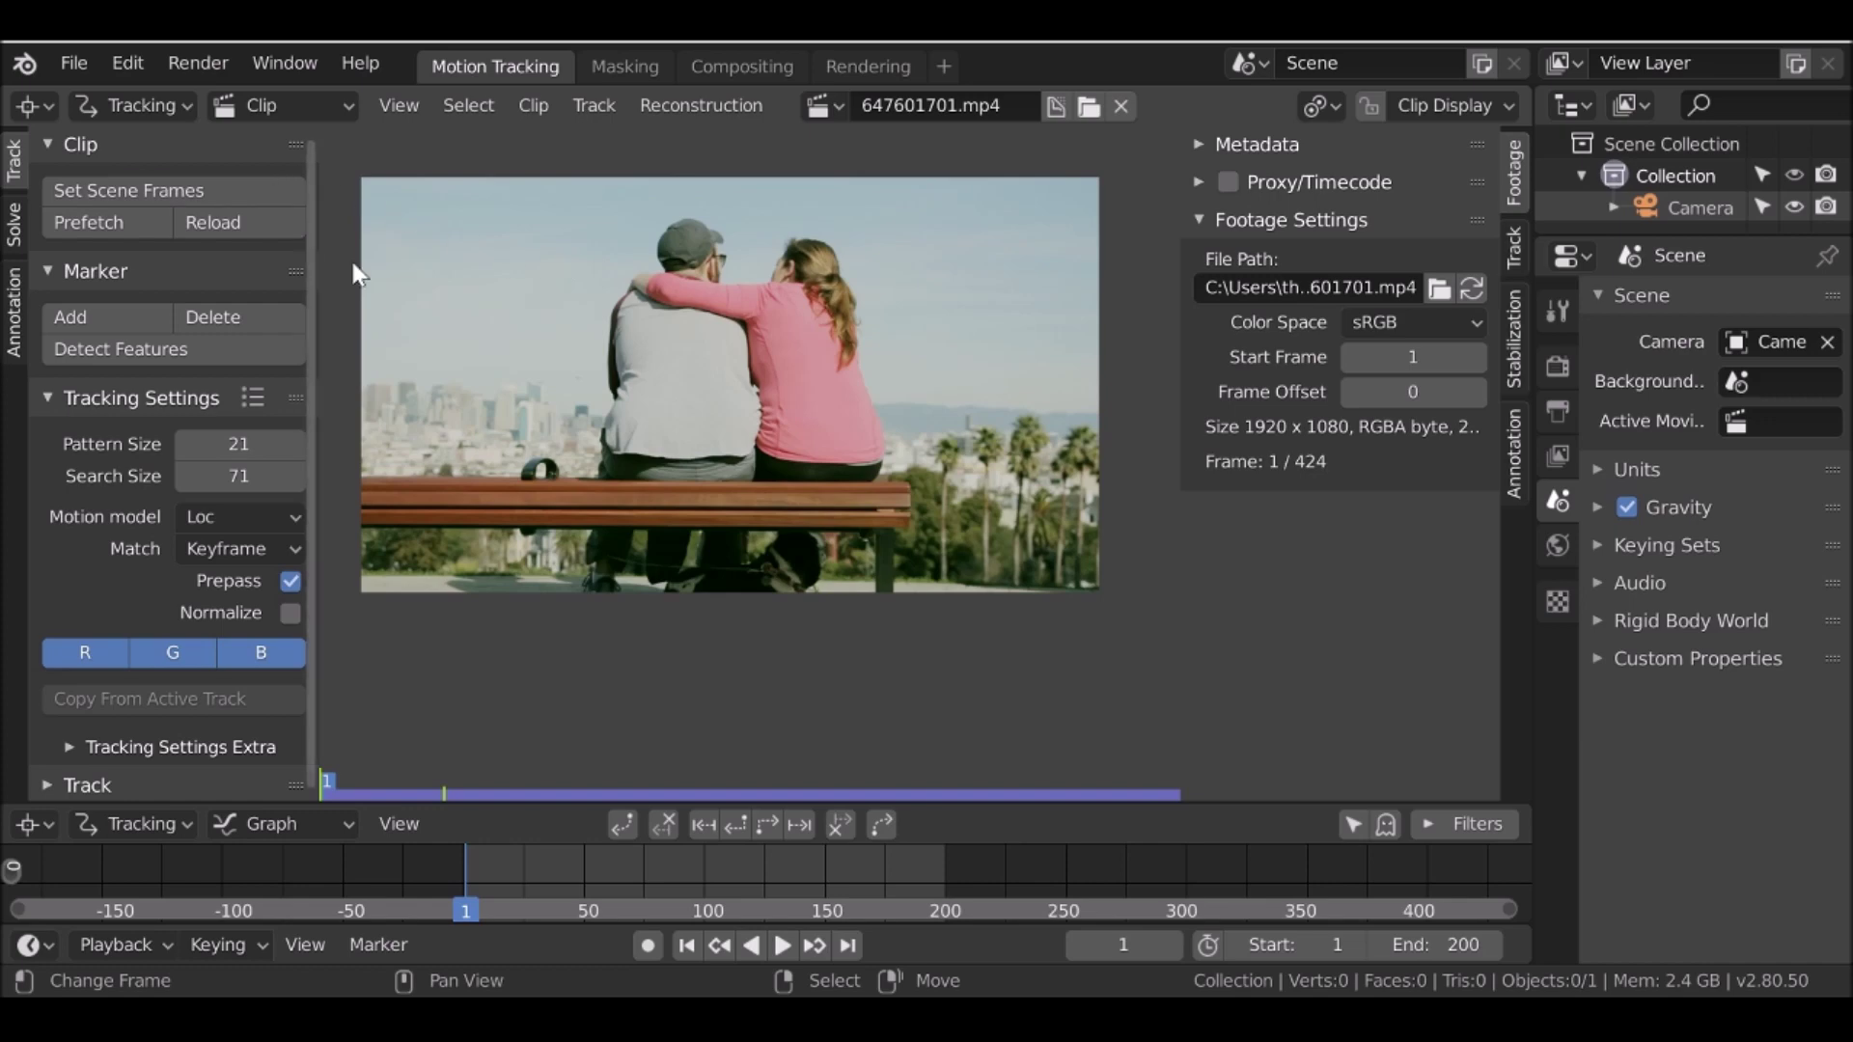
# Switch the clip editor to Mask mode and back to Tracking mode
pyautogui.press('Tab')
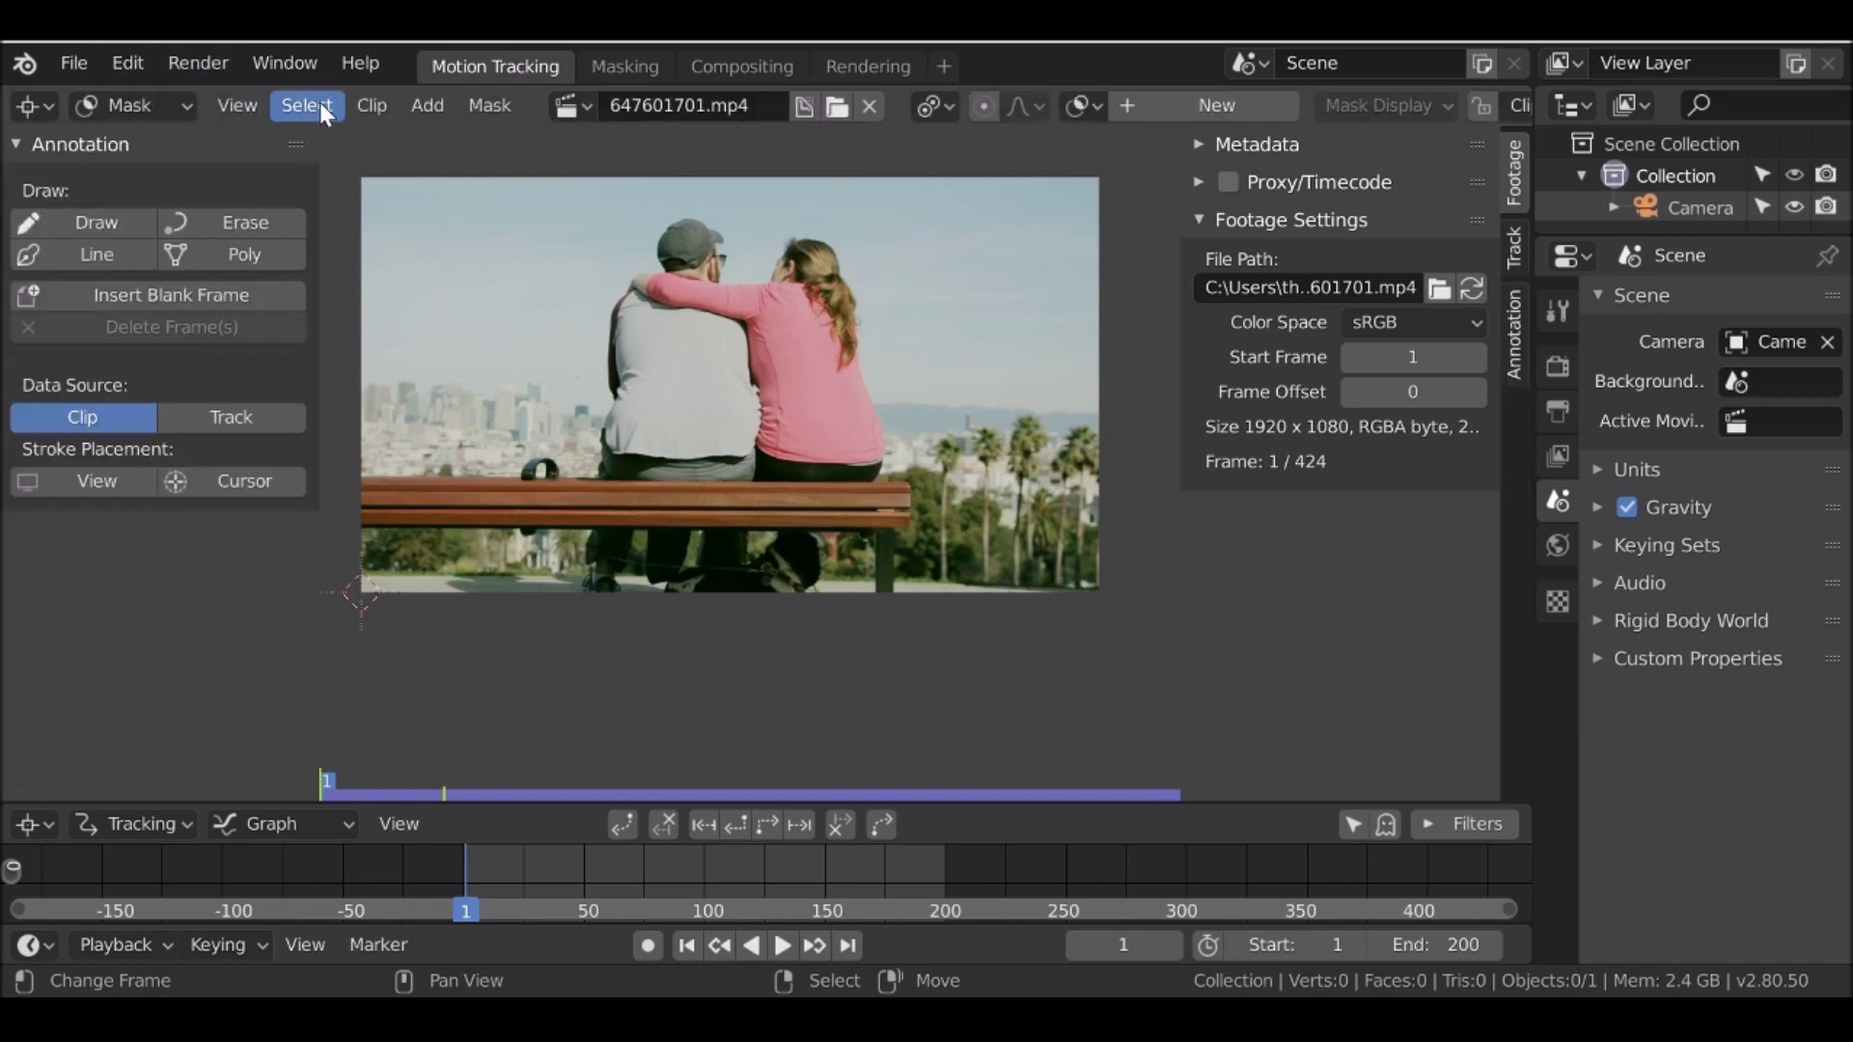
pyautogui.click(152, 102)
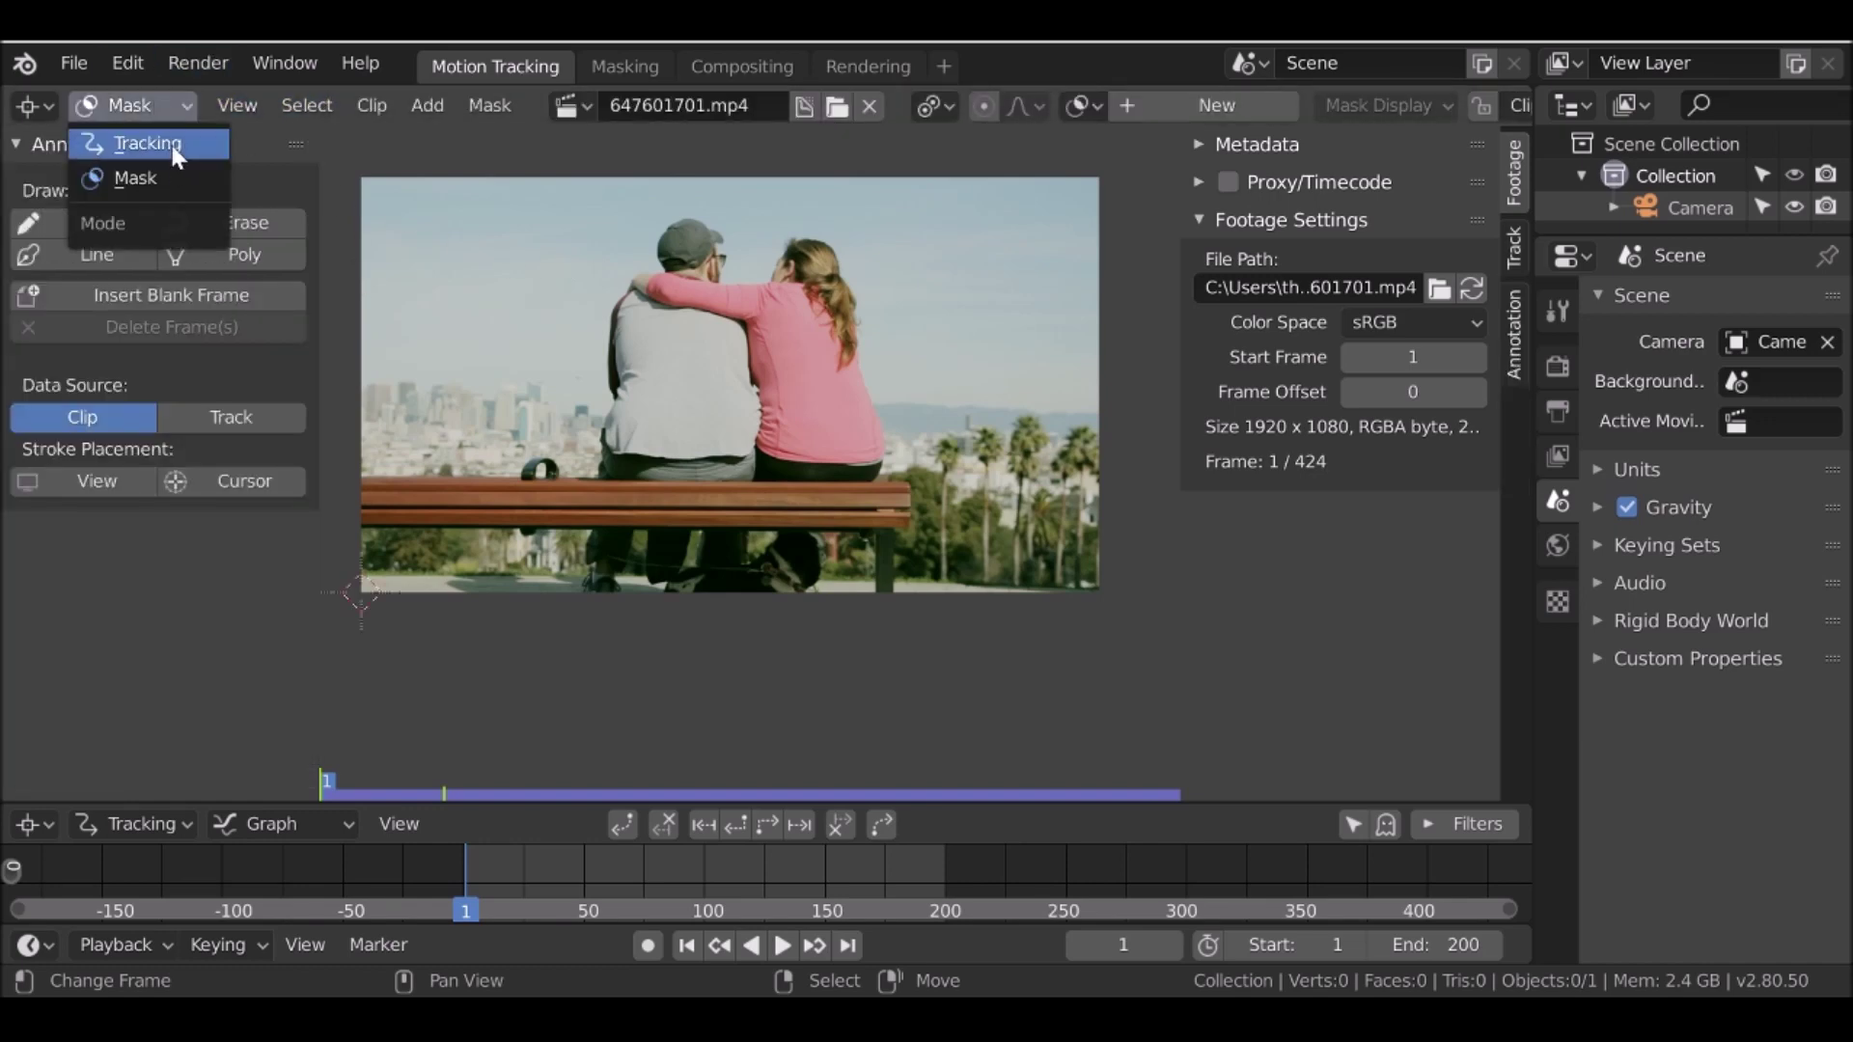
pyautogui.click(154, 137)
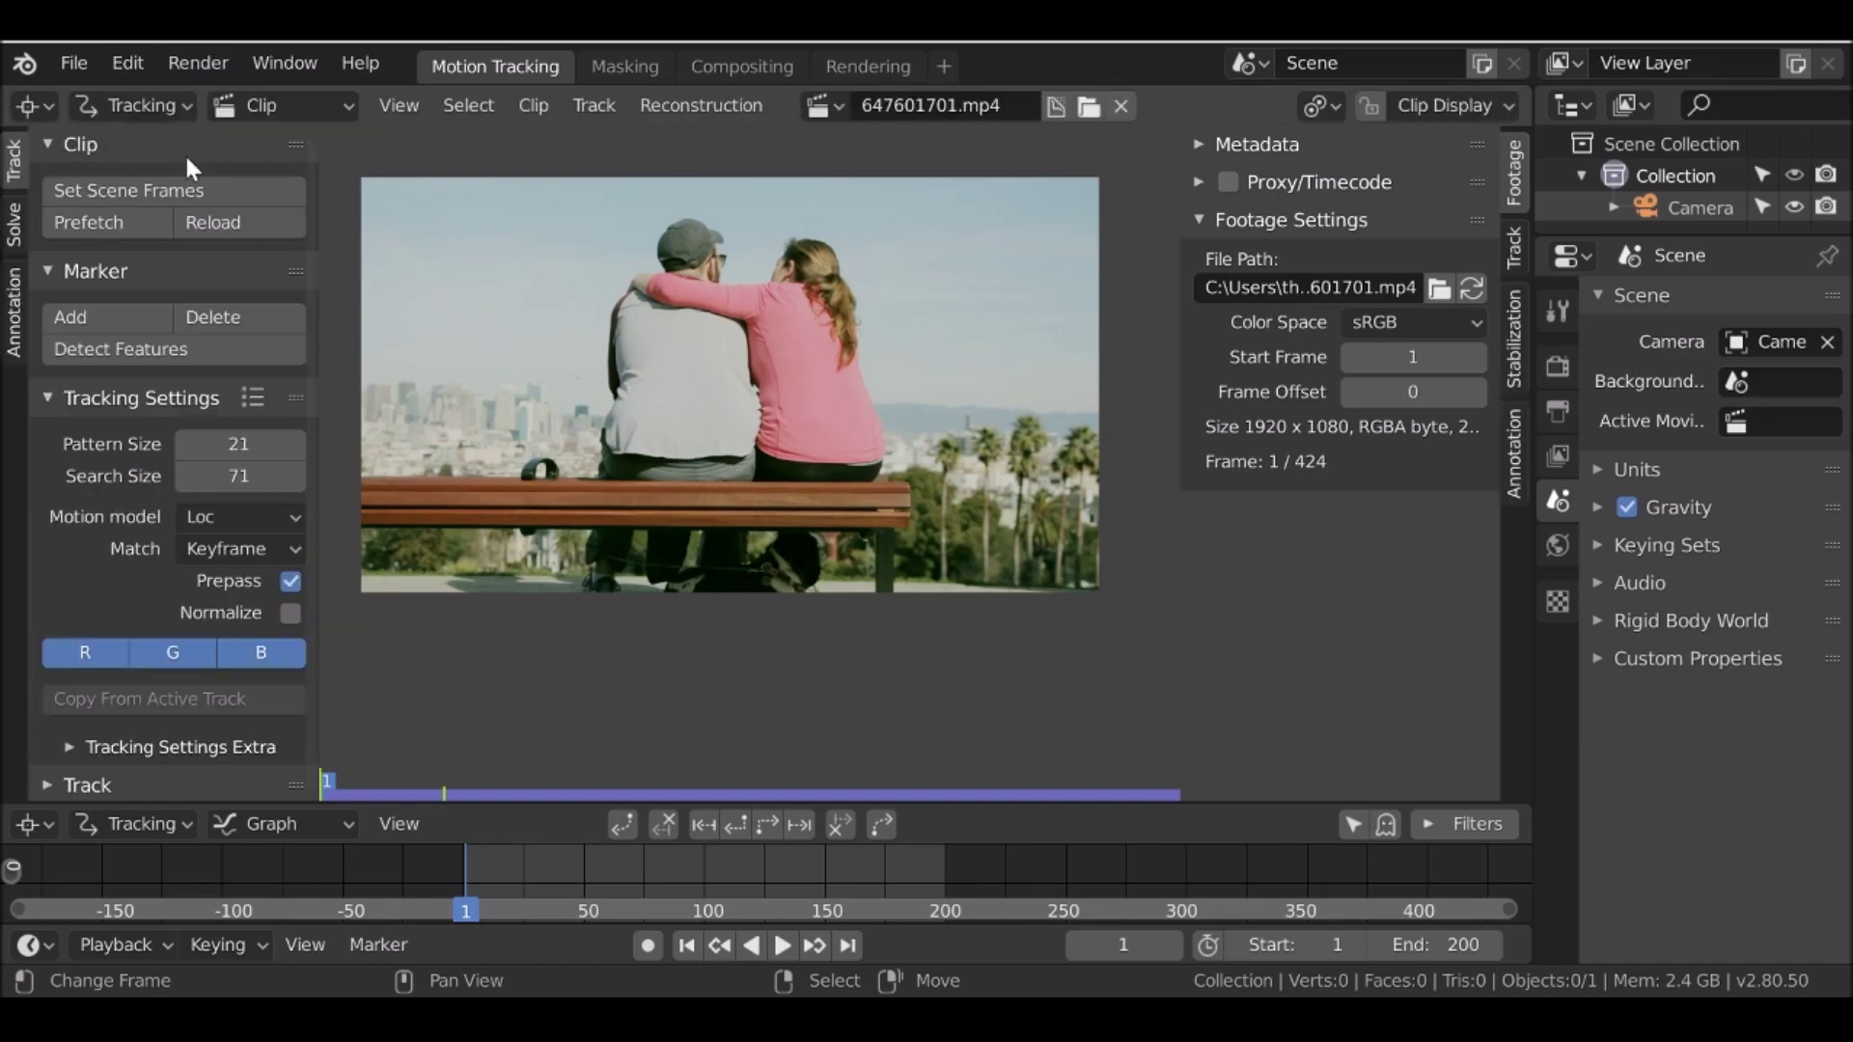
# Switch to the Masking workspace and merge the dope sheet and node editor areas away to enlarge the mask editor
pyautogui.click(608, 66)
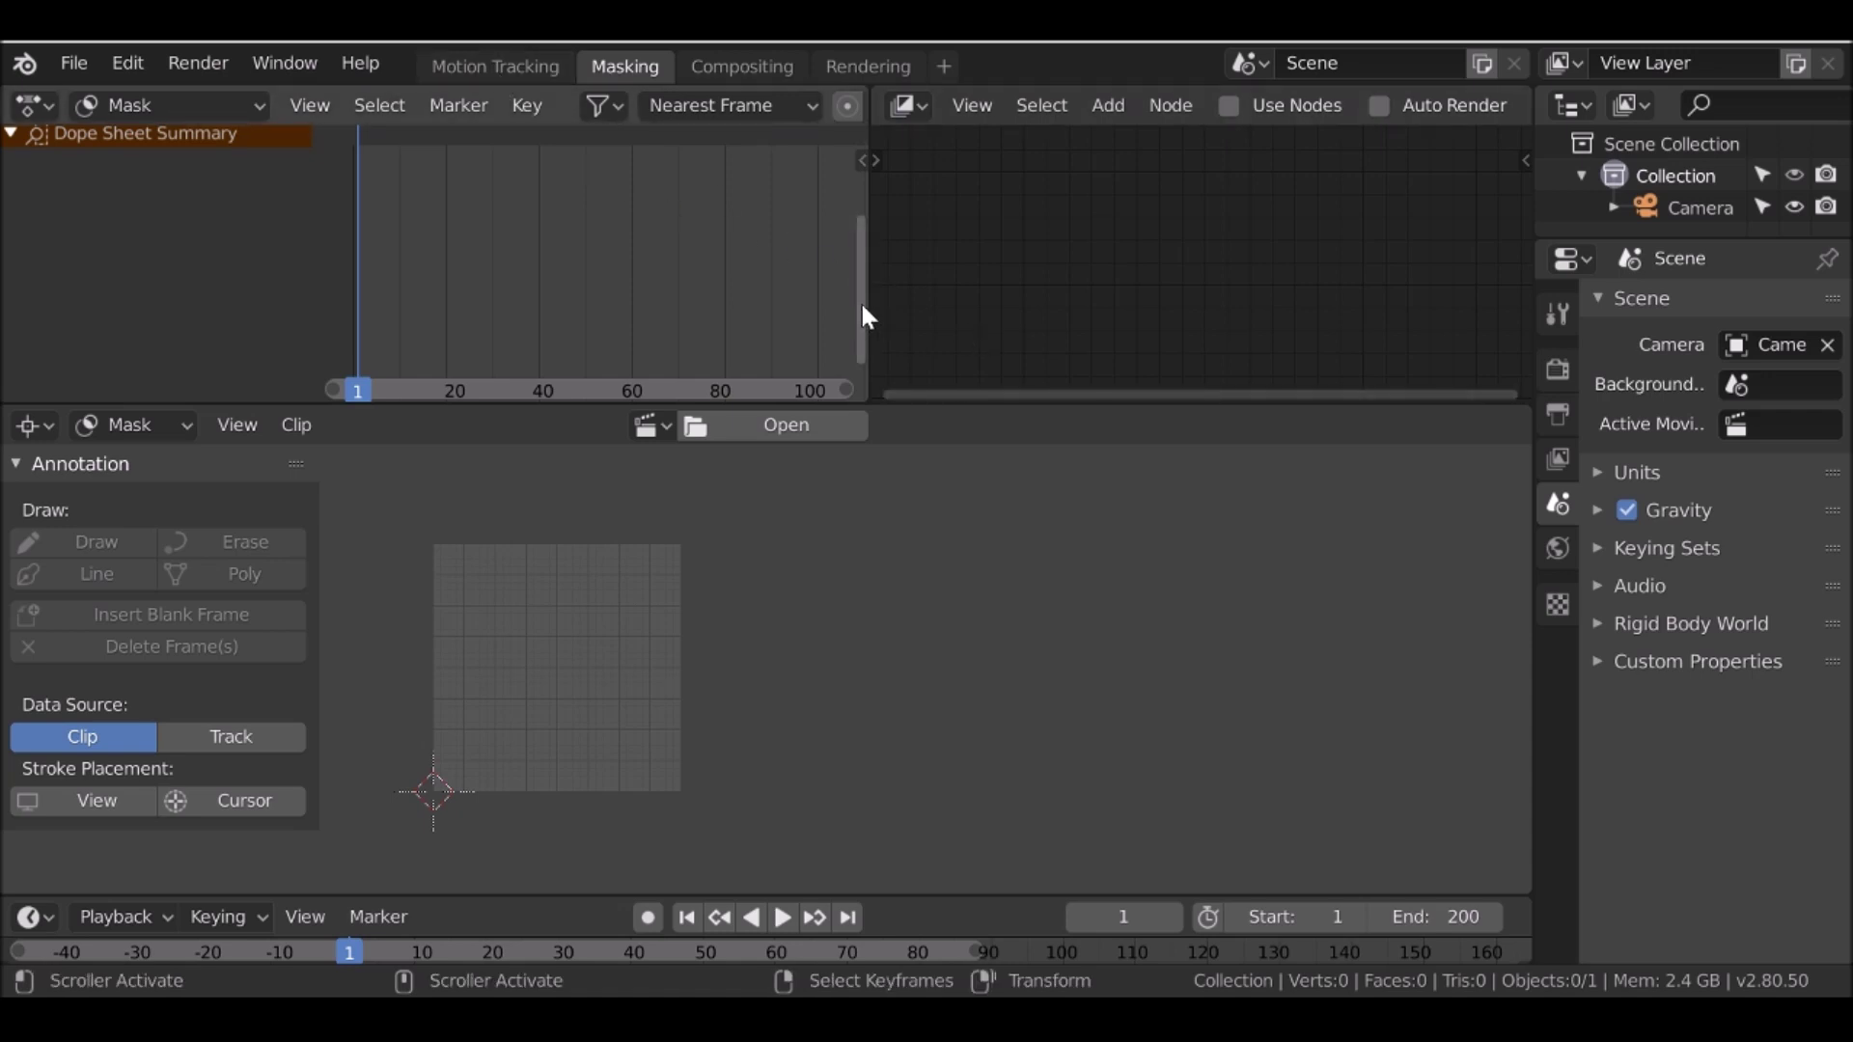
pyautogui.rightClick(868, 199)
pyautogui.click(869, 199)
pyautogui.click(835, 280)
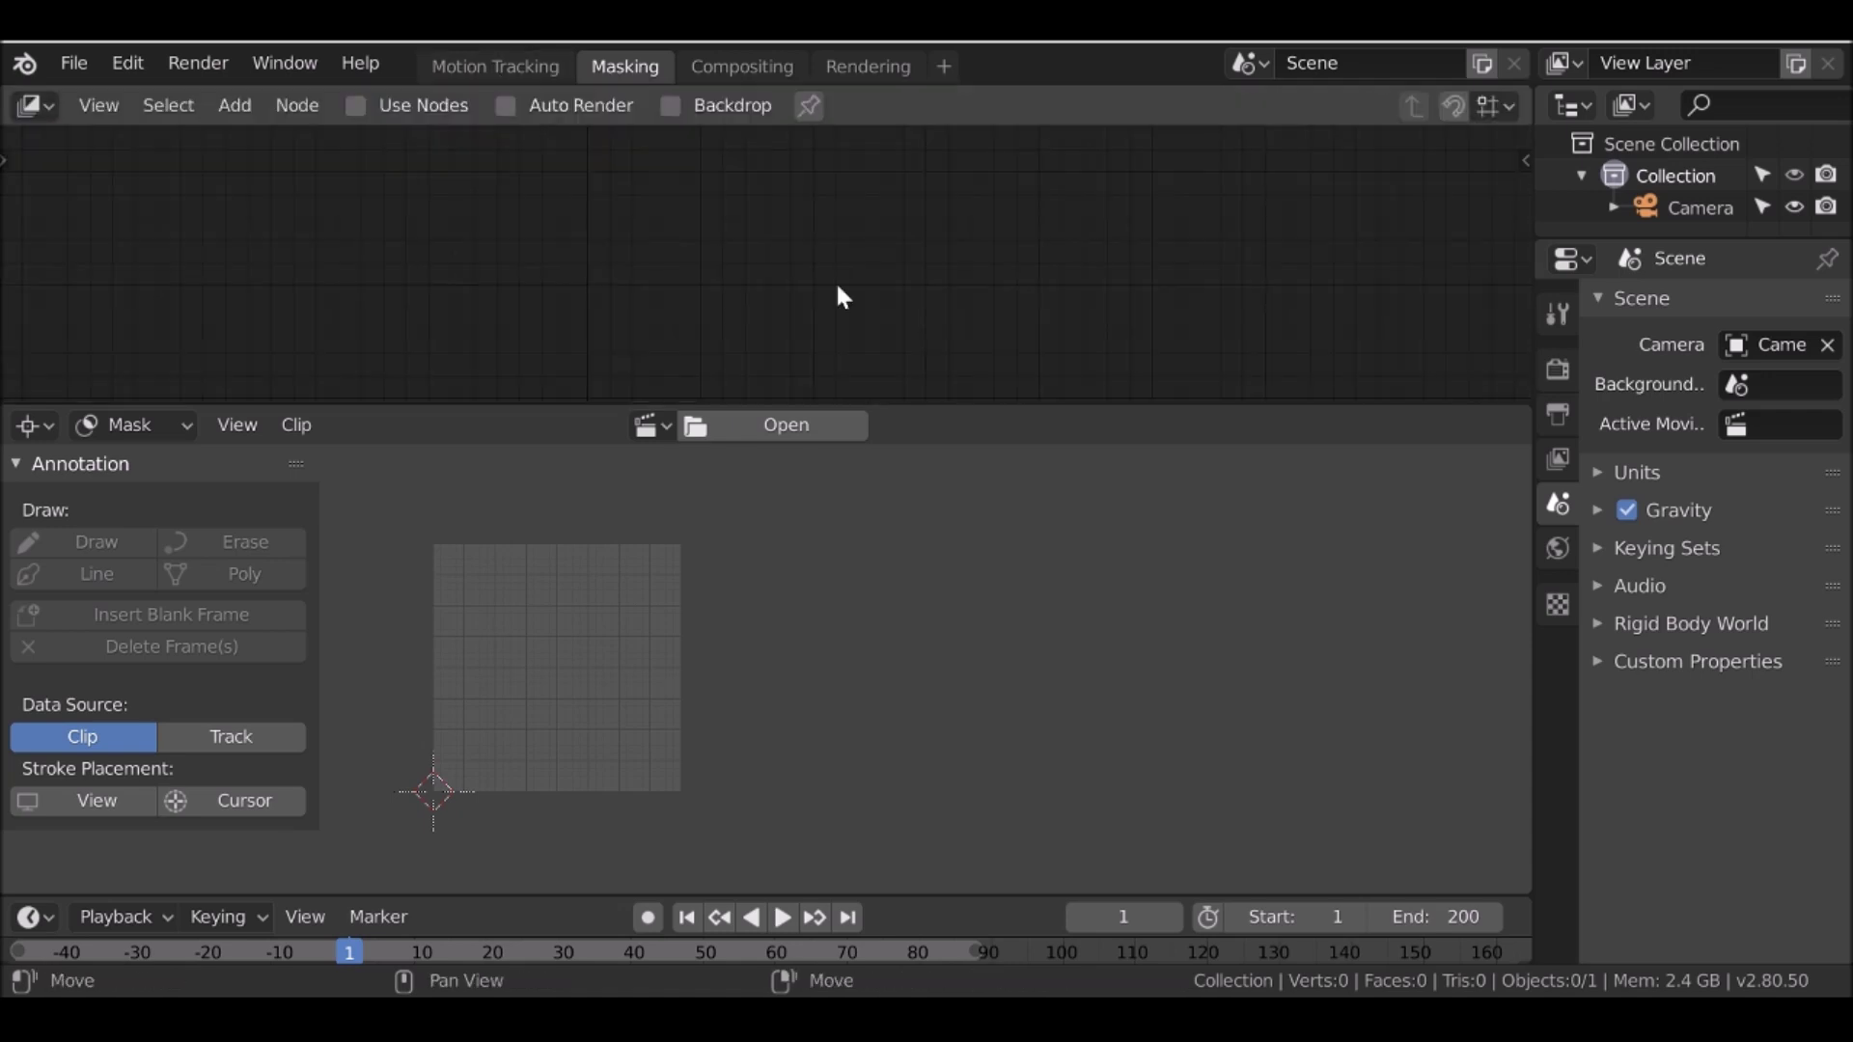
pyautogui.rightClick(994, 401)
pyautogui.click(996, 406)
pyautogui.click(971, 283)
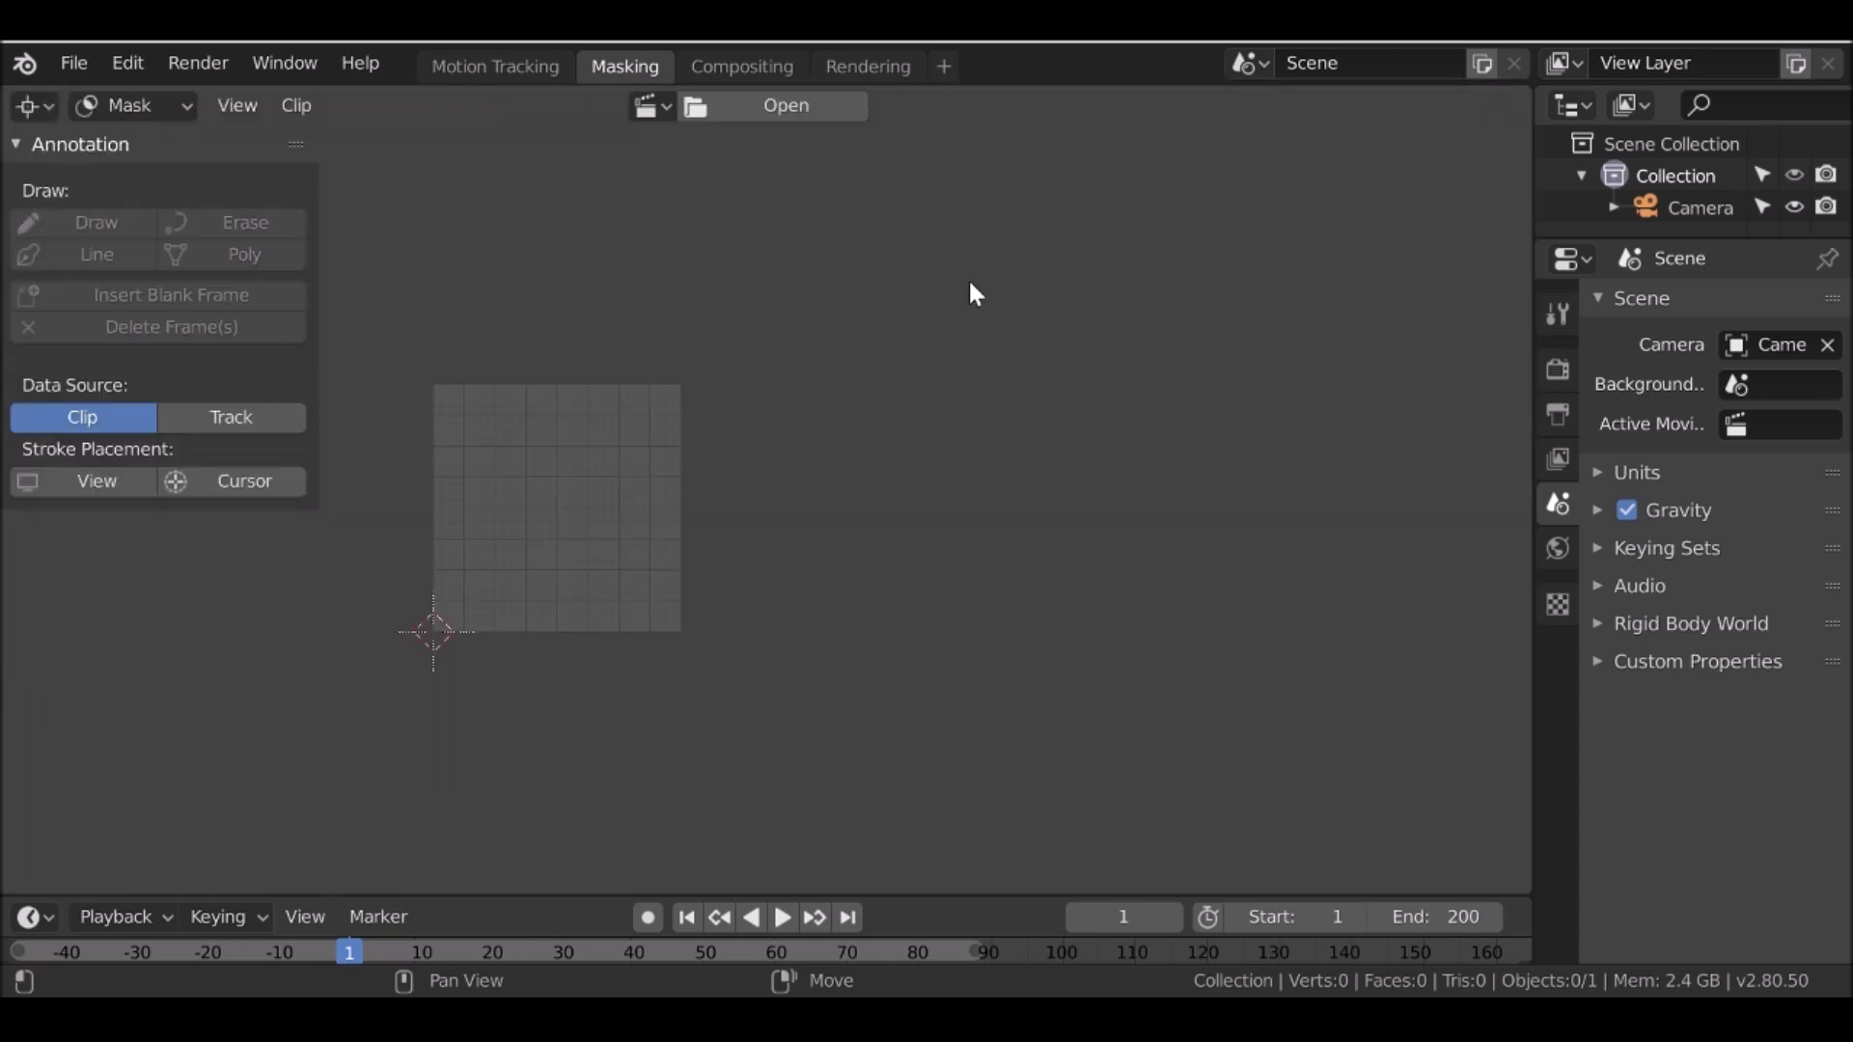
# Load the existing clip 647601701.mp4 into the mask editor
pyautogui.click(653, 108)
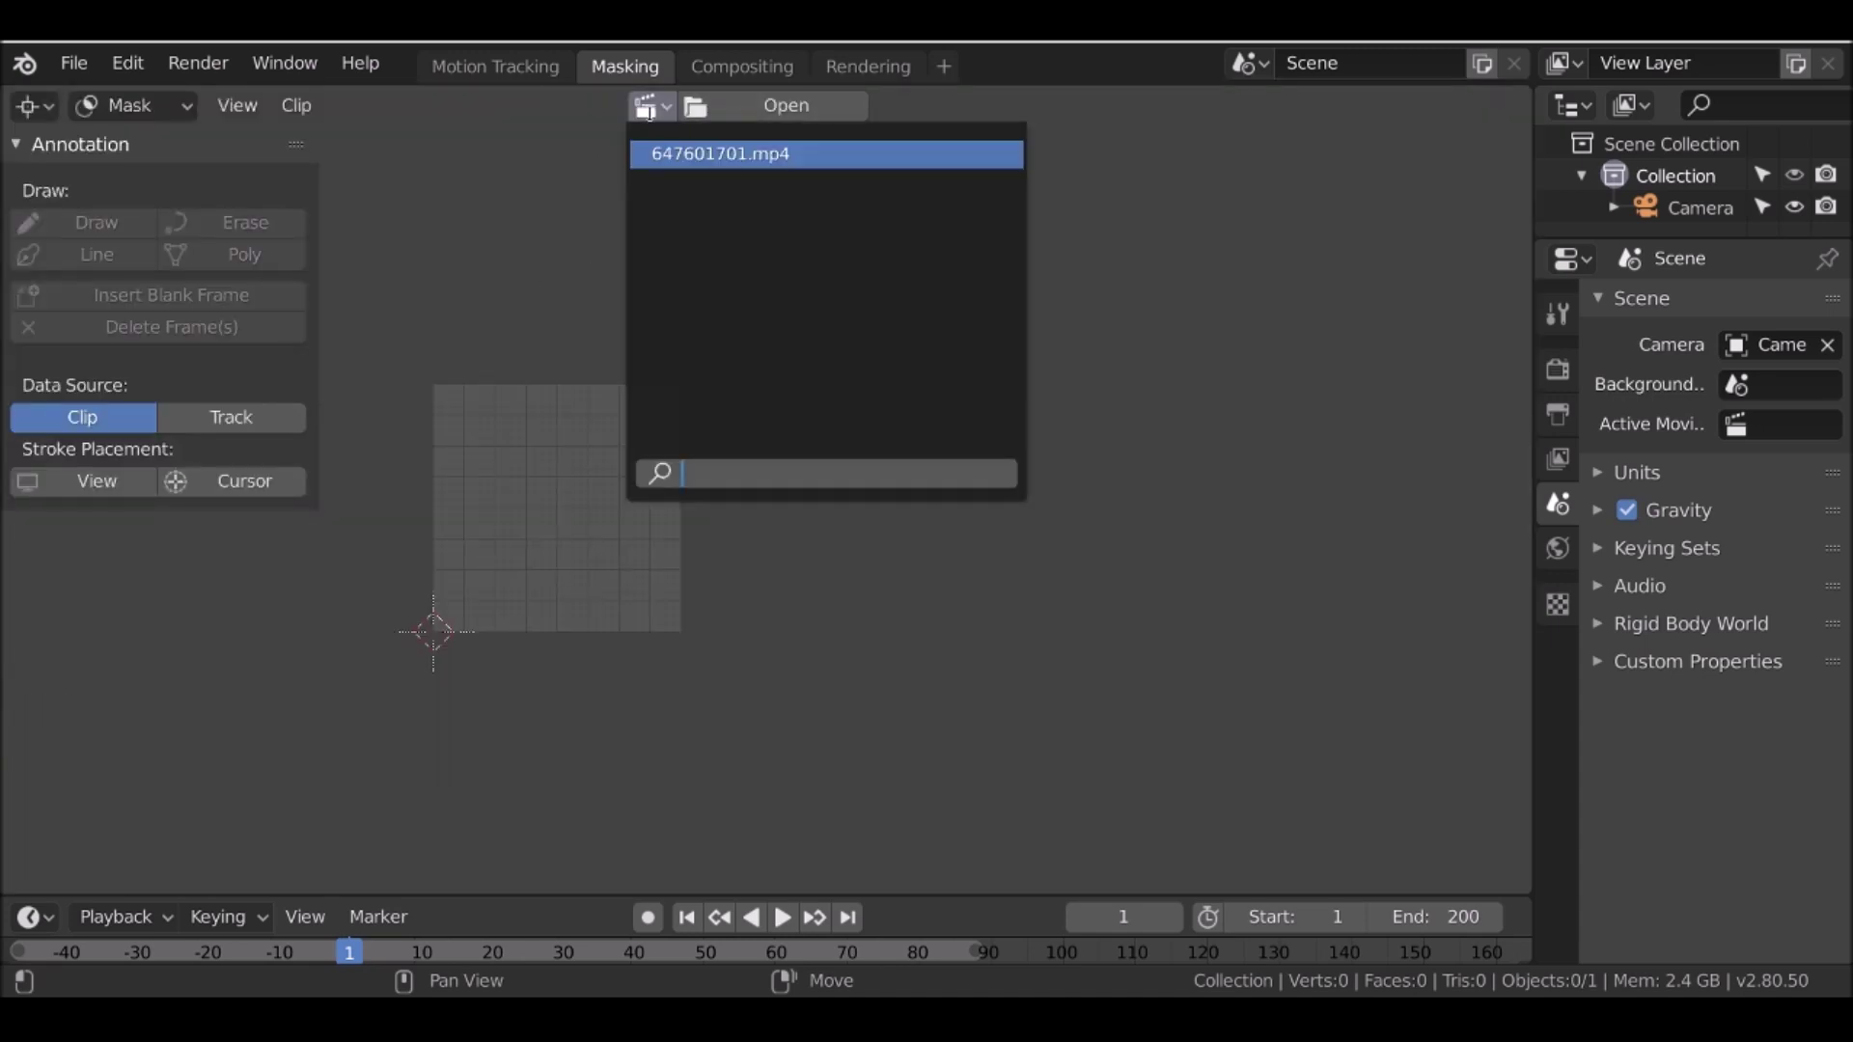
pyautogui.click(768, 157)
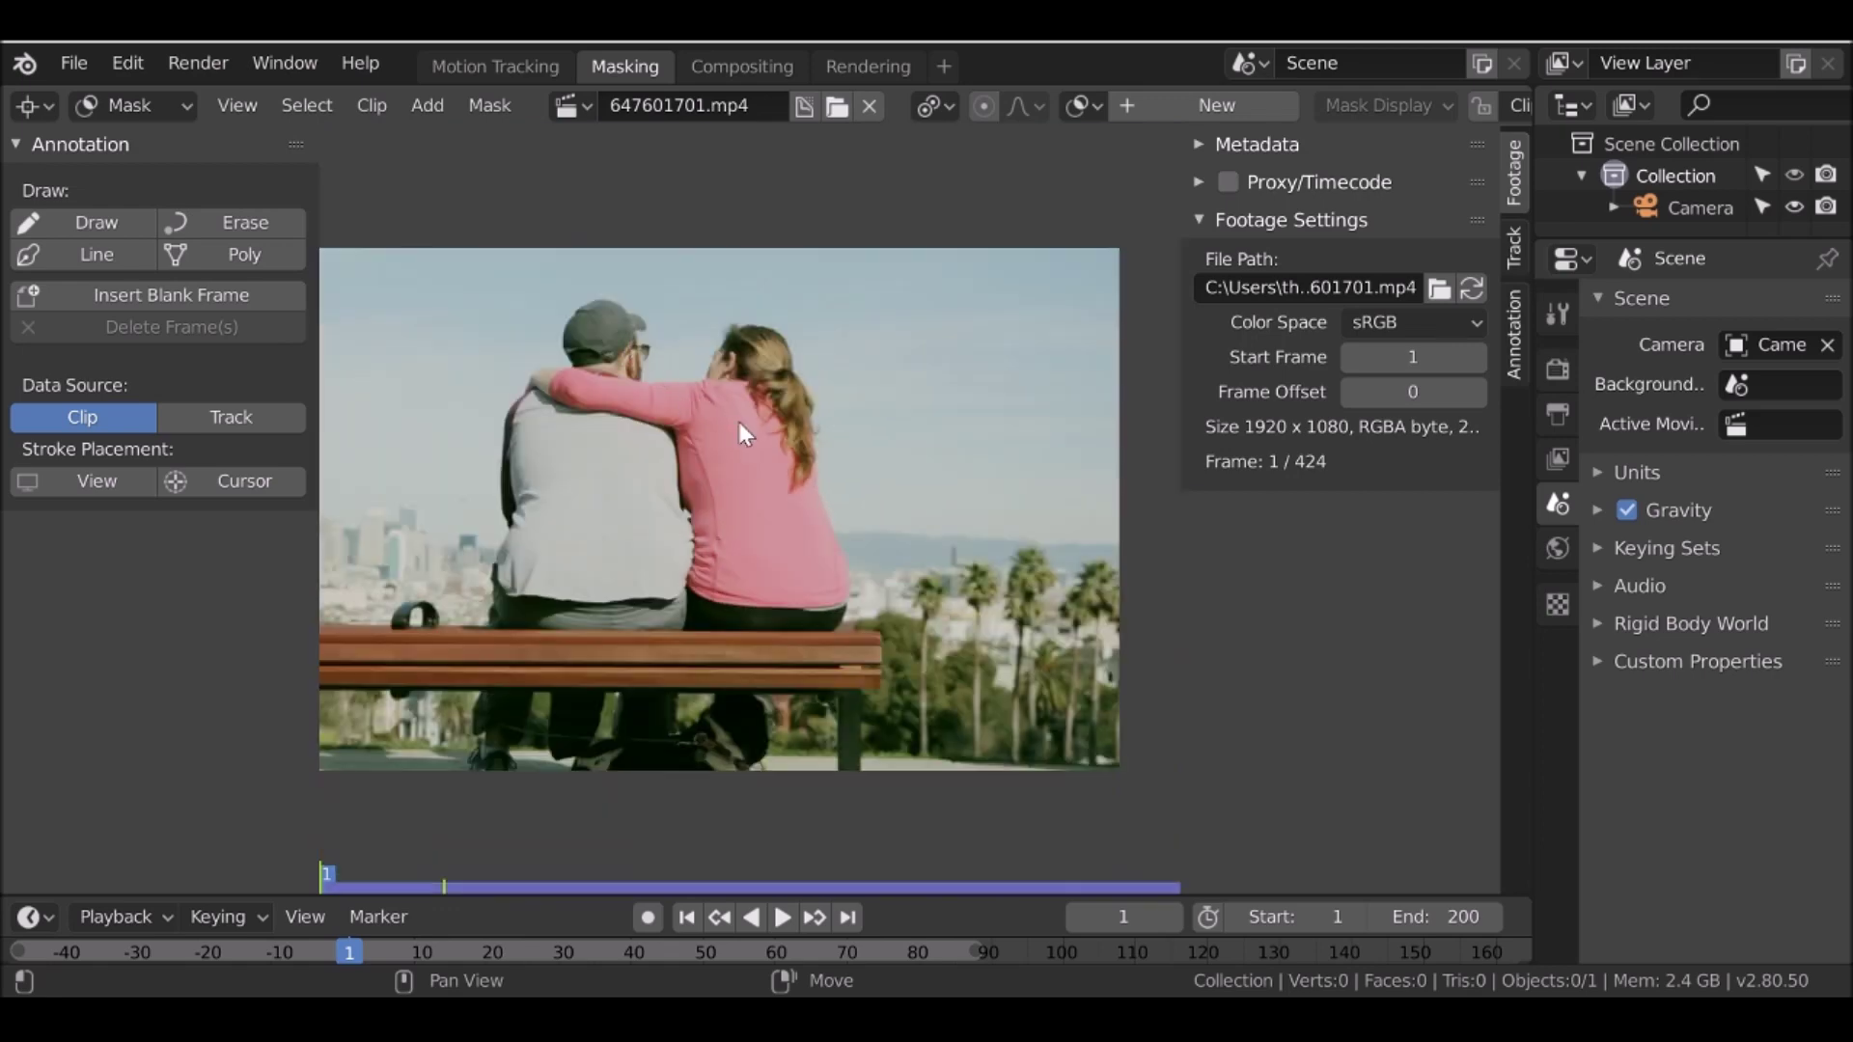
# Create a new mask for the clip and name it Woman
pyautogui.scroll(-1, 739, 423)
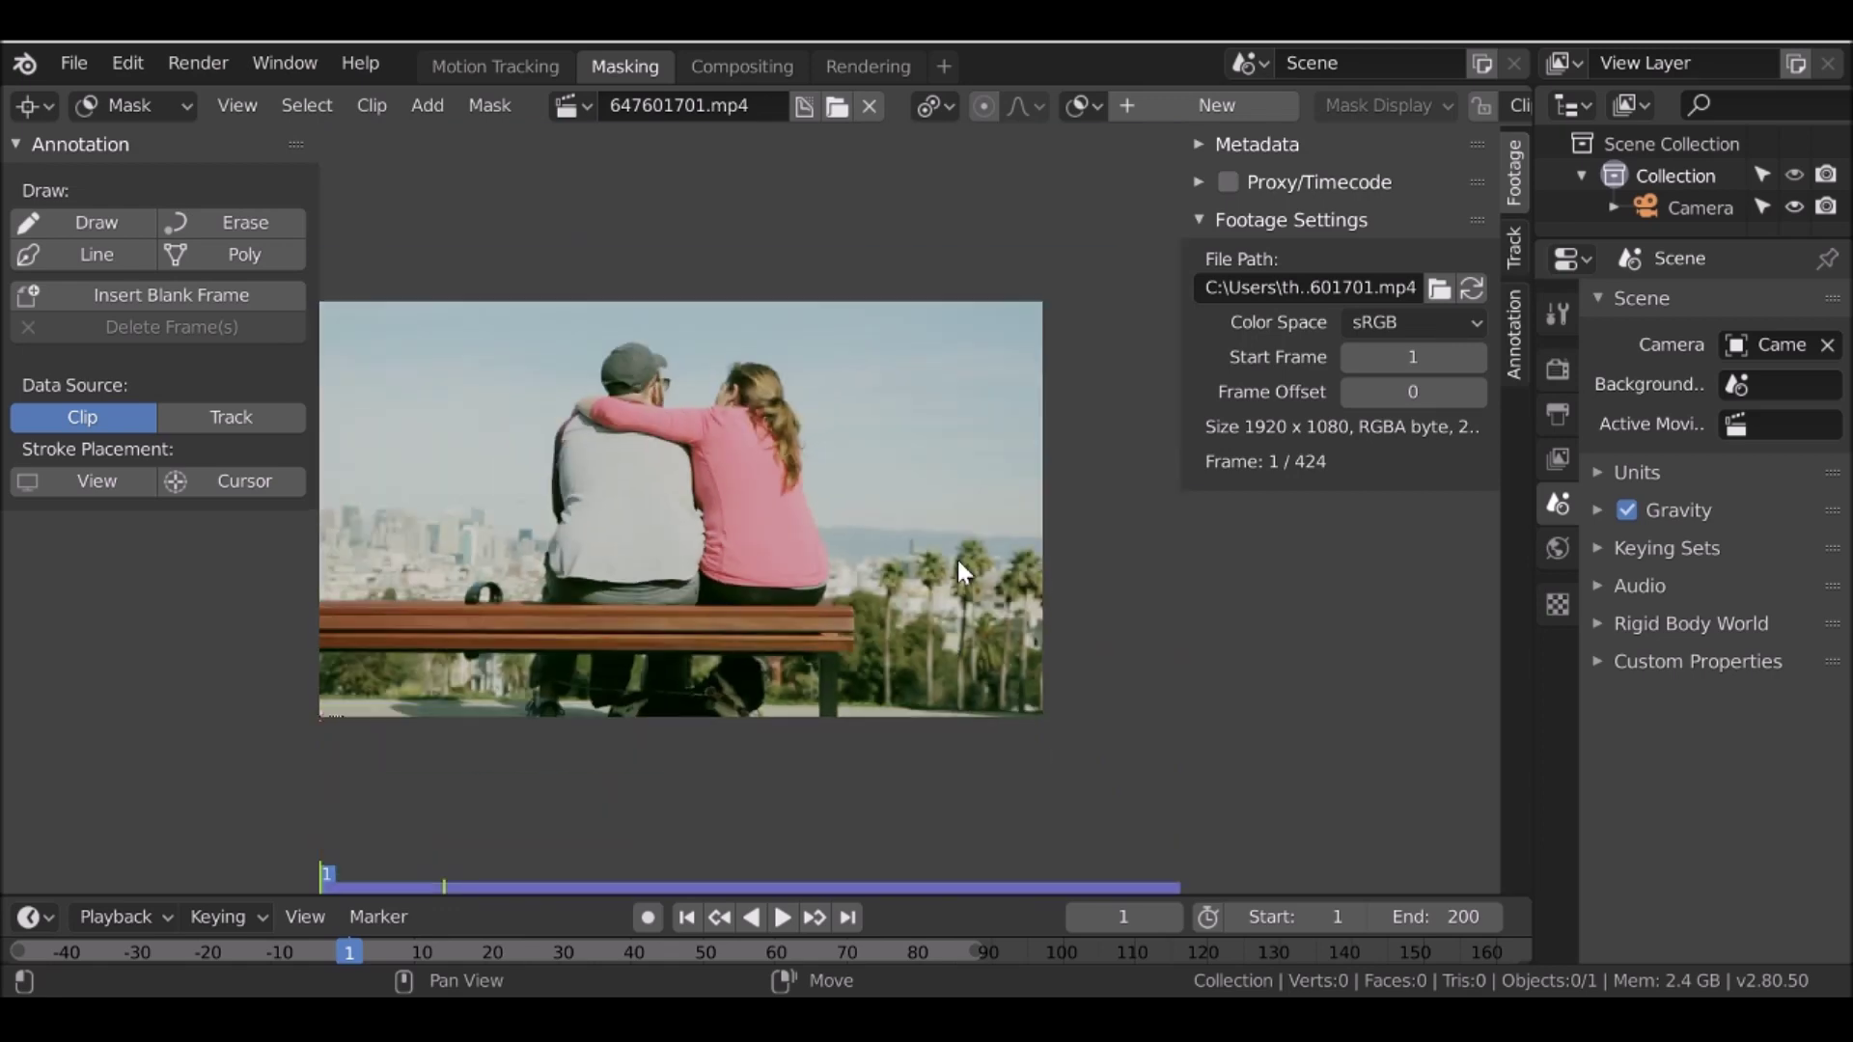
pyautogui.click(1210, 106)
pyautogui.doubleClick(1196, 106)
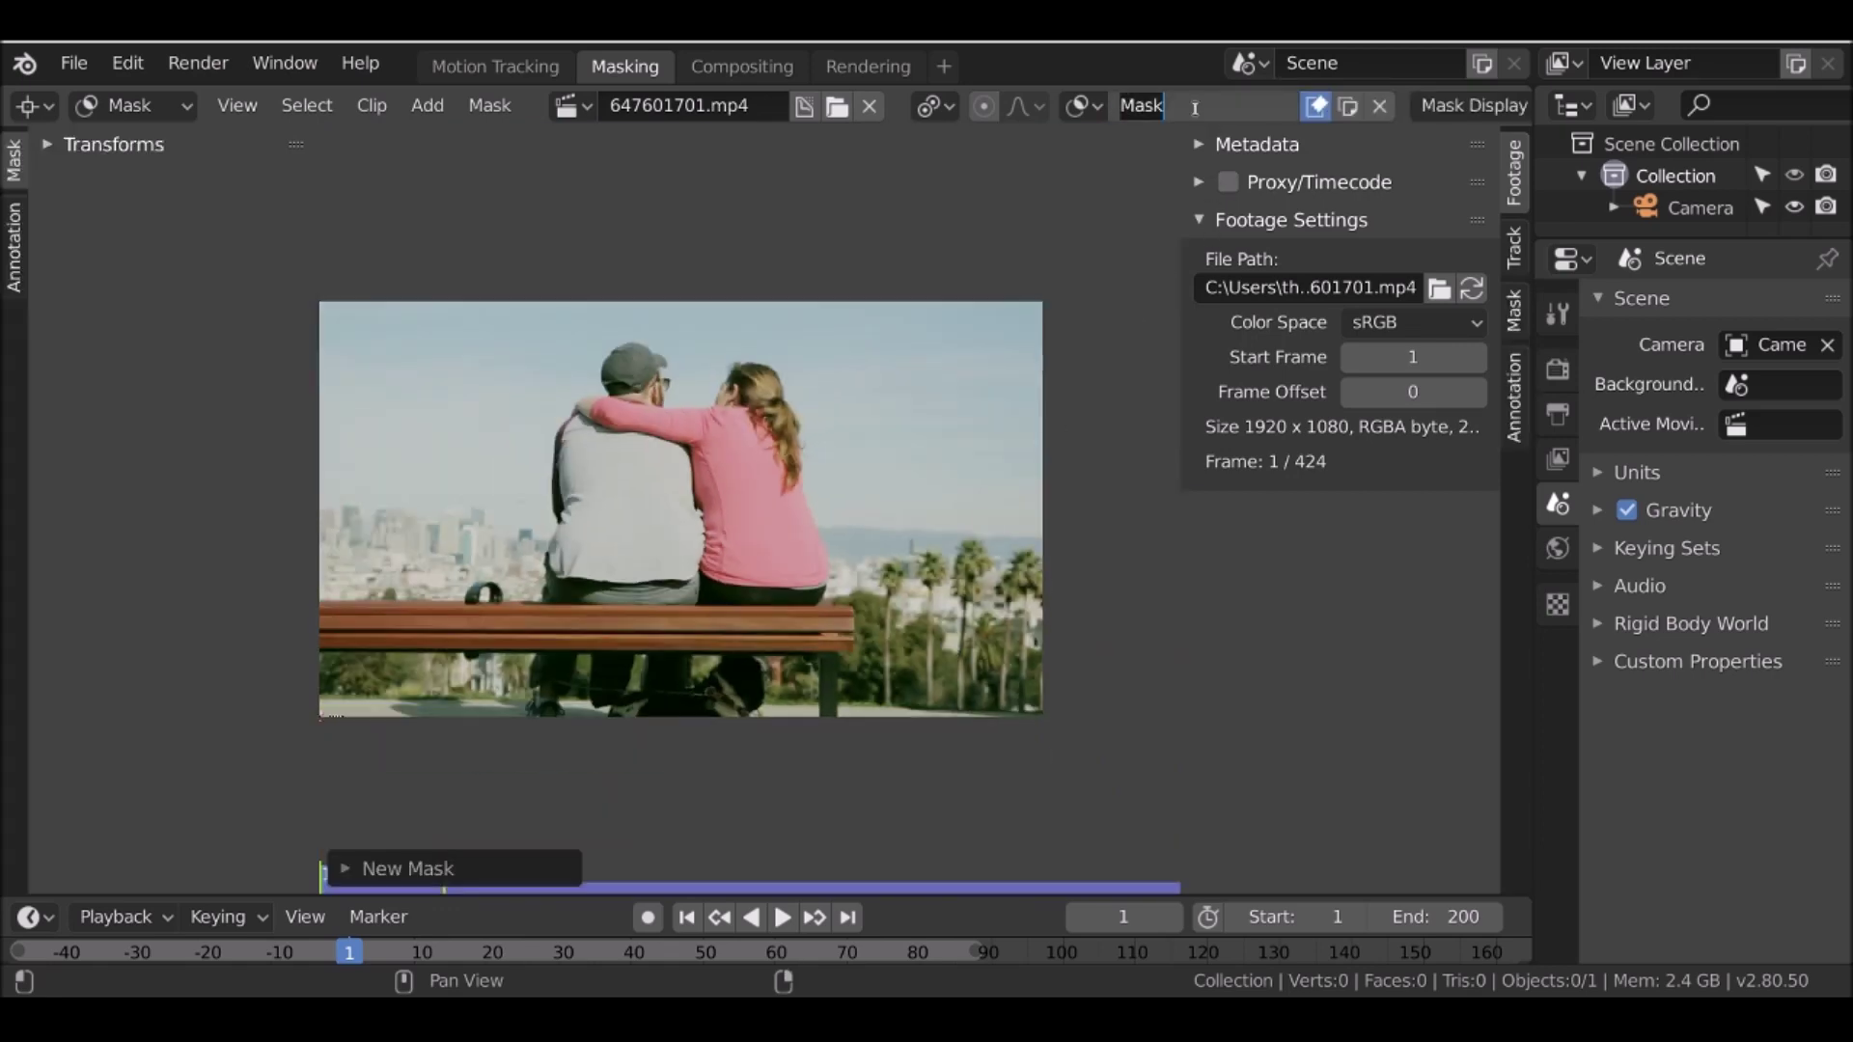
pyautogui.write('Woman')
pyautogui.press('Return')
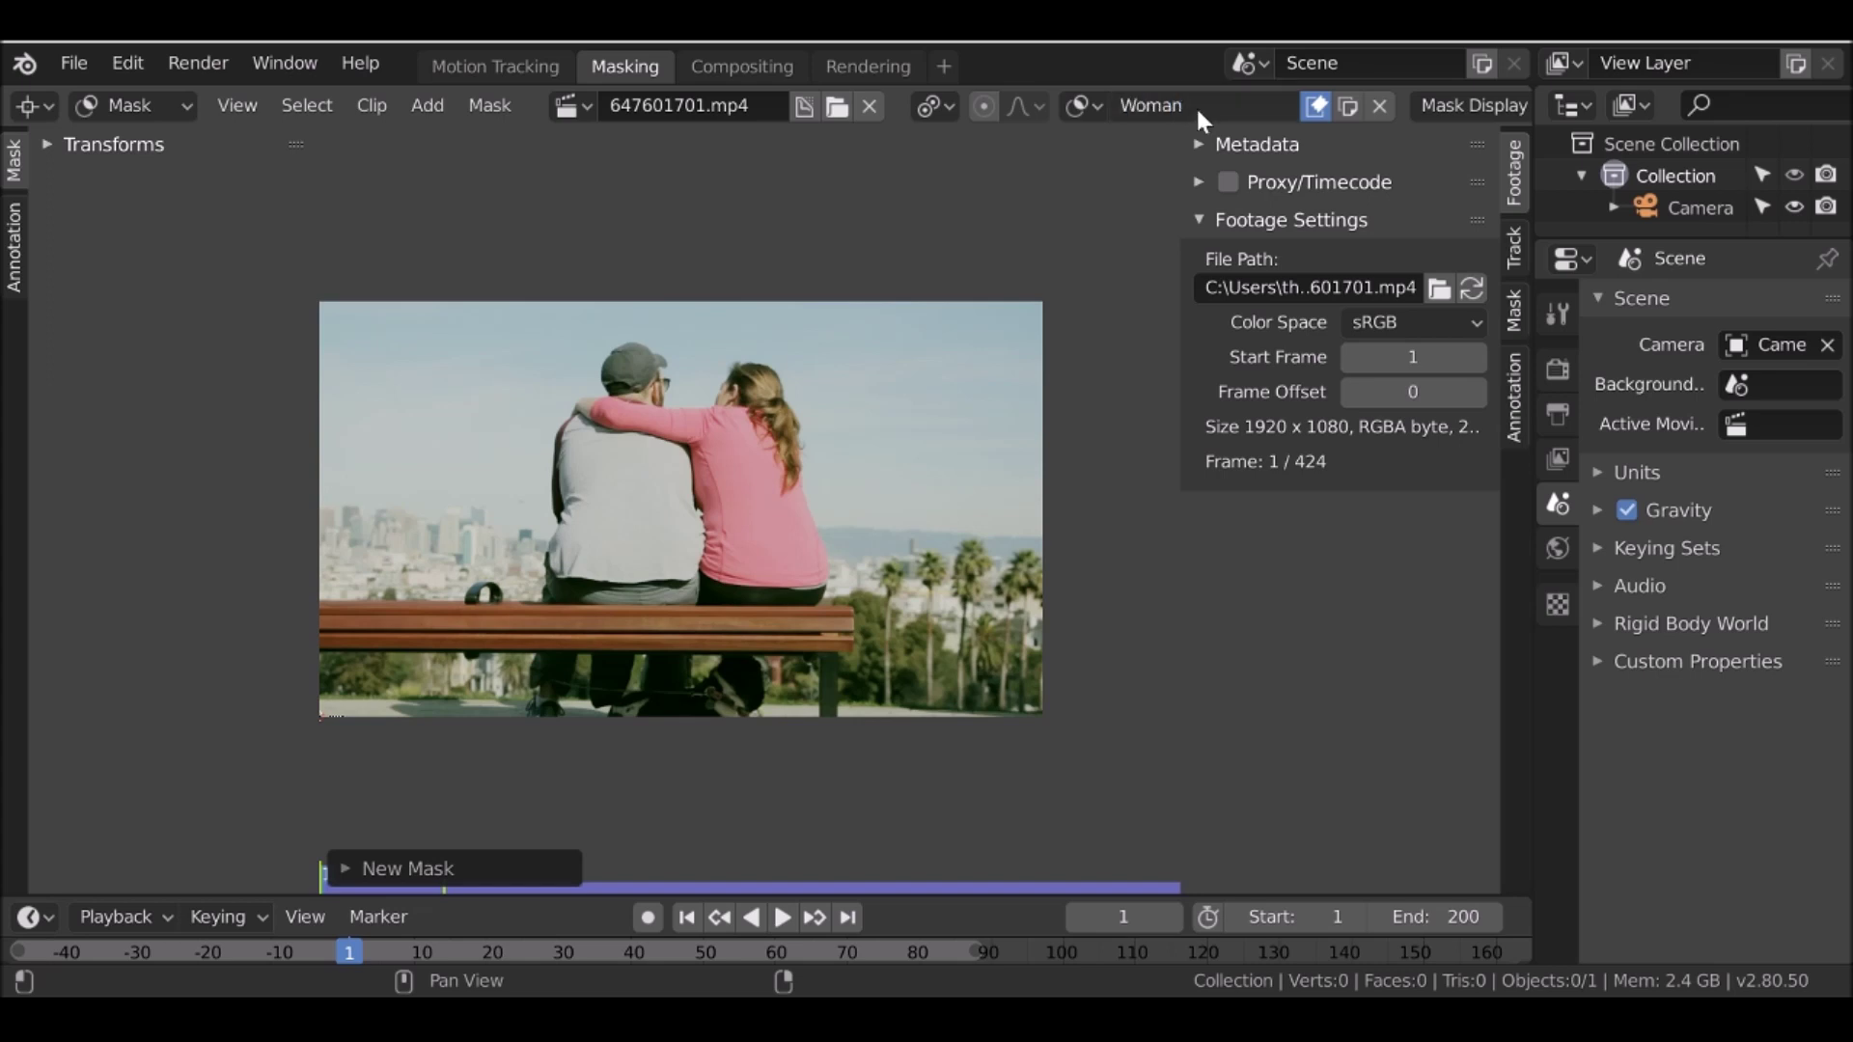
# Start the mask outline beside the woman's hair and place points down the outer edge of her back
pyautogui.scroll(1, 868, 260)
pyautogui.keyDown('ctrl'); pyautogui.click(815, 282); pyautogui.keyUp('ctrl')
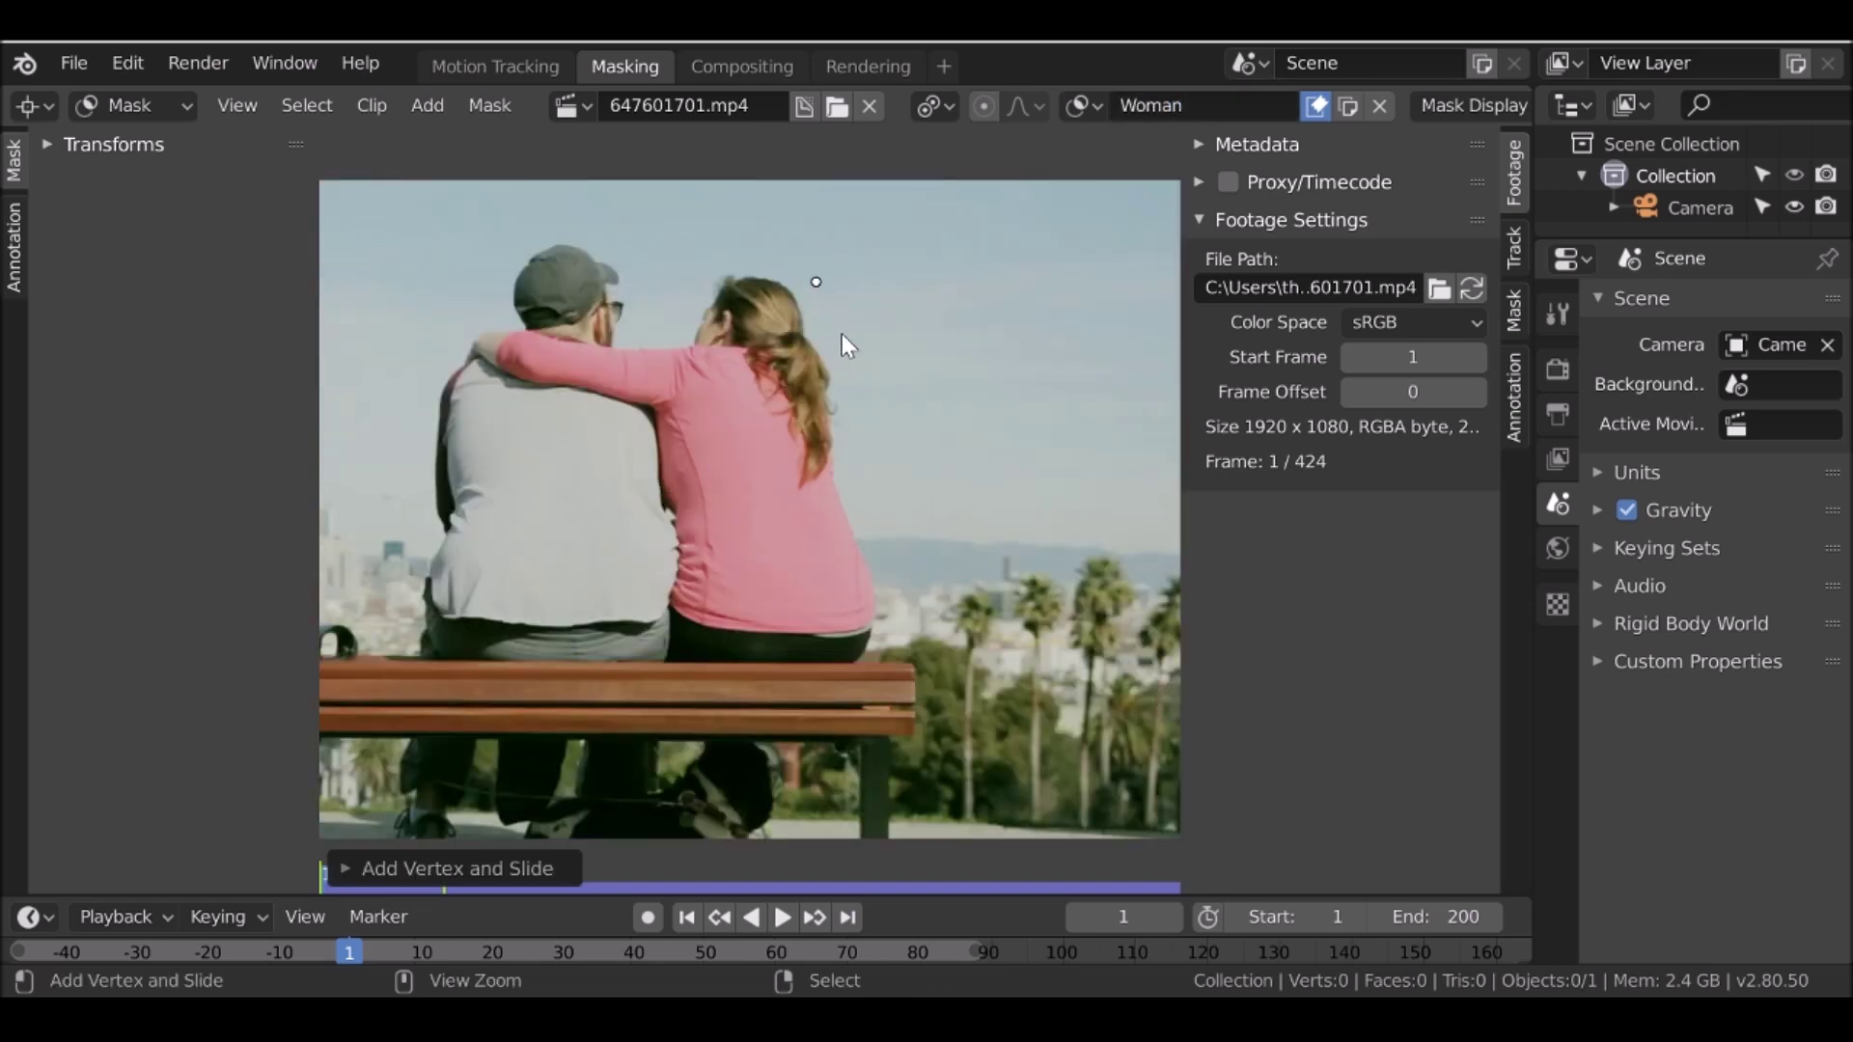
pyautogui.keyDown('ctrl'); pyautogui.click(847, 471); pyautogui.keyUp('ctrl')
pyautogui.scroll(3, 871, 368)
pyautogui.moveTo(862, 514); pyautogui.dragTo(778, 495, button='middle')
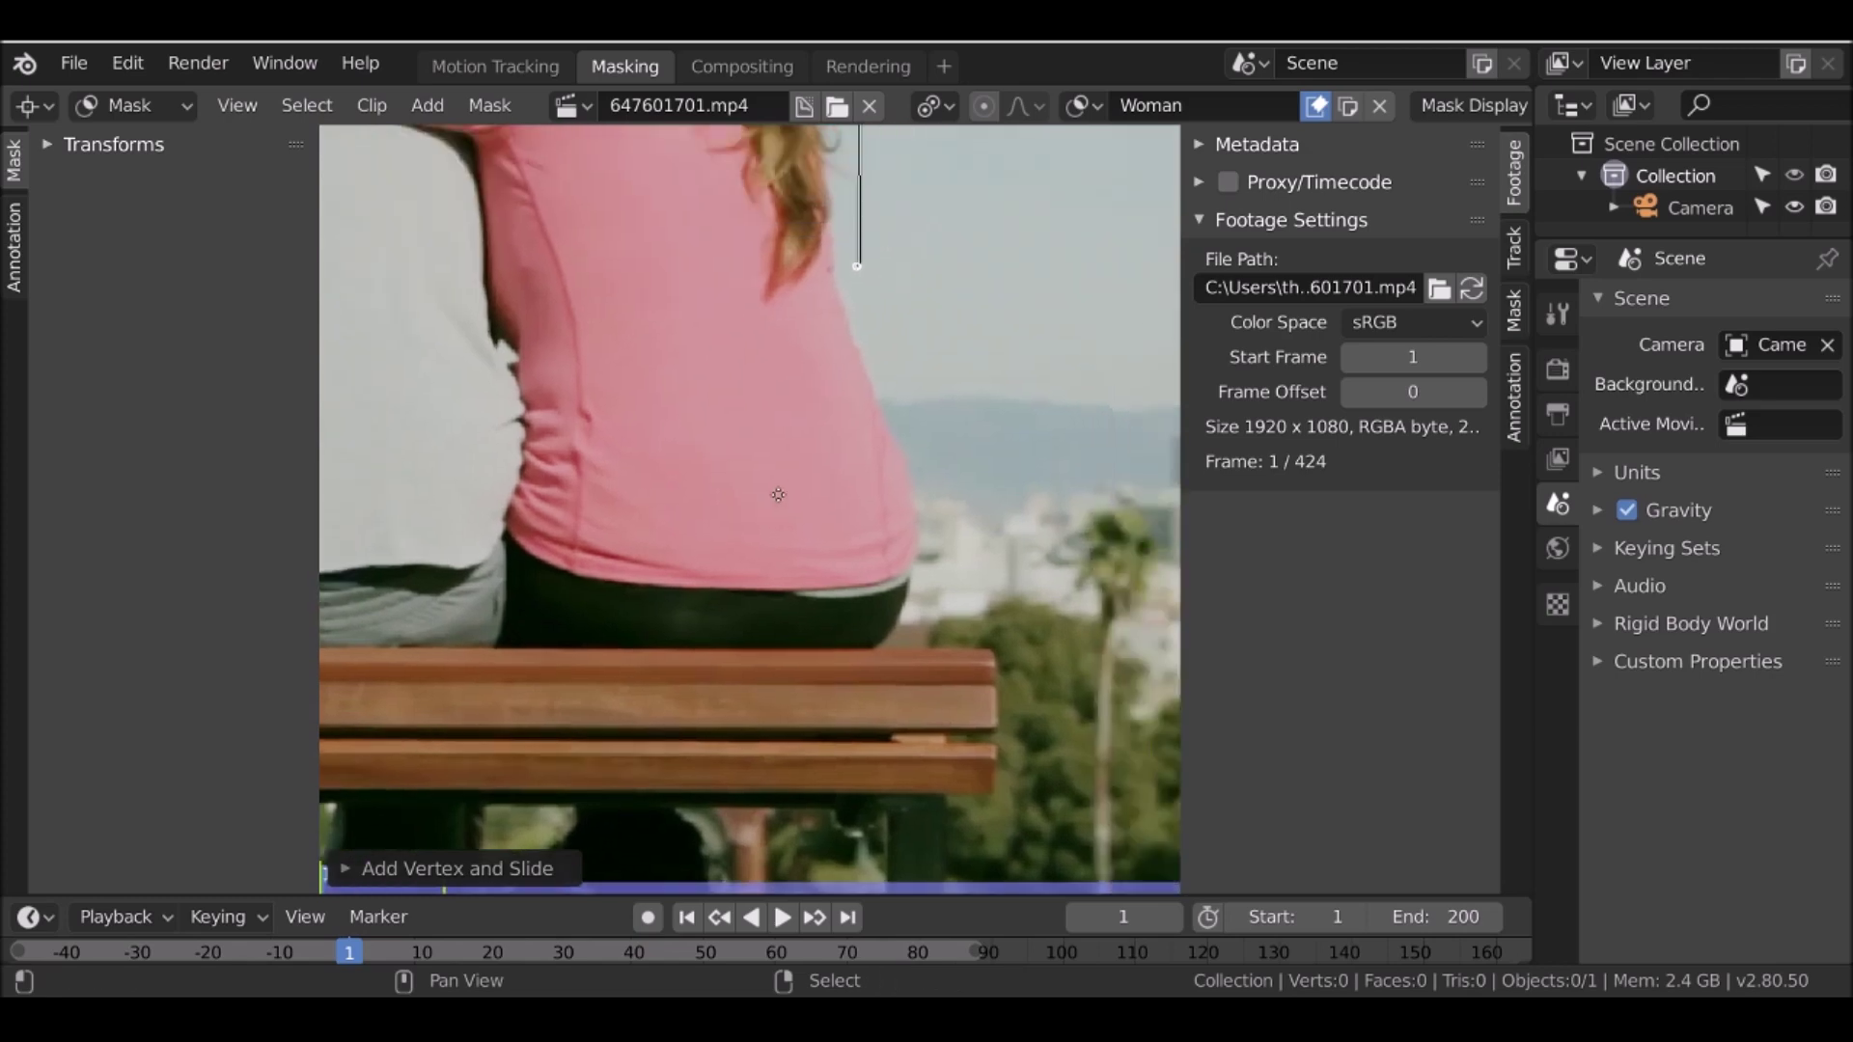
pyautogui.scroll(3, 778, 494)
pyautogui.keyDown('ctrl'); pyautogui.click(779, 338); pyautogui.keyUp('ctrl')
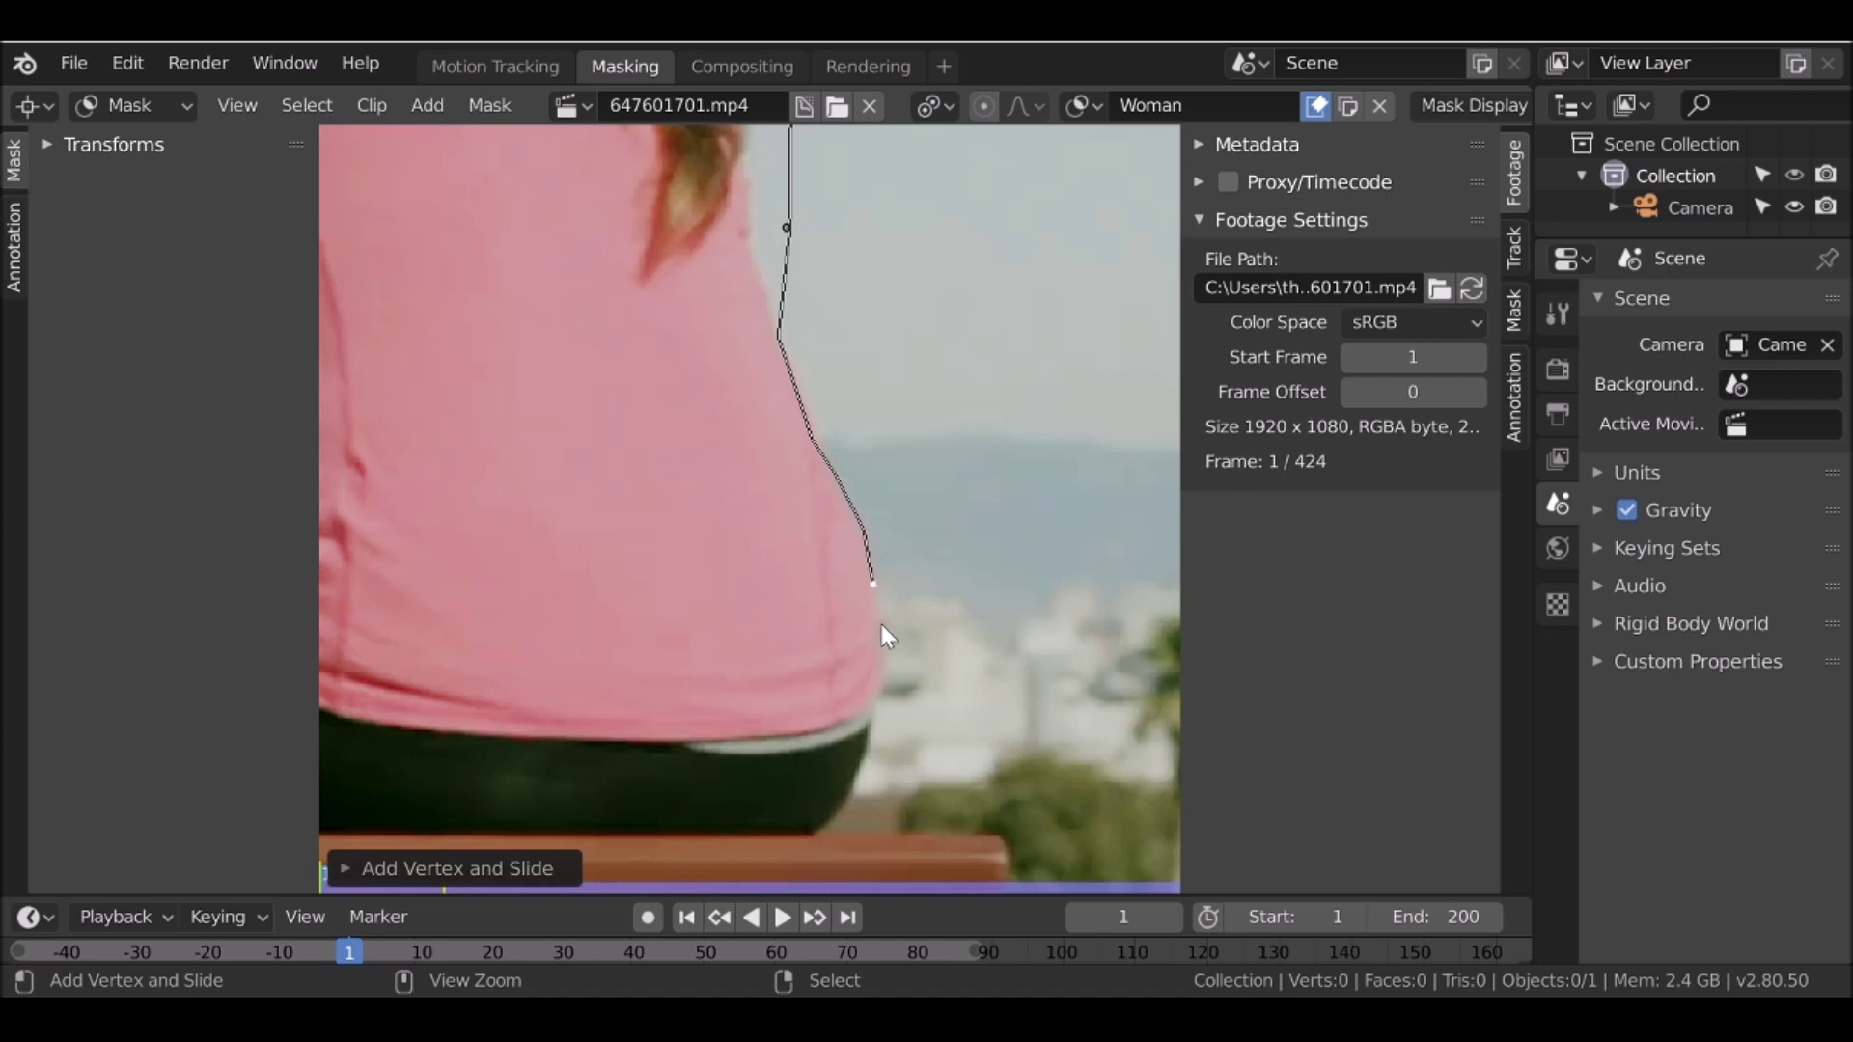
# Continue the mask outline around the woman's hip and along the top edge of the bench to her other side
pyautogui.keyDown('ctrl'); pyautogui.click(875, 708); pyautogui.keyUp('ctrl')
pyautogui.keyDown('ctrl'); pyautogui.click(860, 770); pyautogui.keyUp('ctrl')
pyautogui.keyDown('ctrl'); pyautogui.click(836, 811); pyautogui.keyUp('ctrl')
pyautogui.keyDown('ctrl'); pyautogui.click(812, 835); pyautogui.keyUp('ctrl')
pyautogui.moveTo(475, 774); pyautogui.dragTo(766, 702, button='middle')
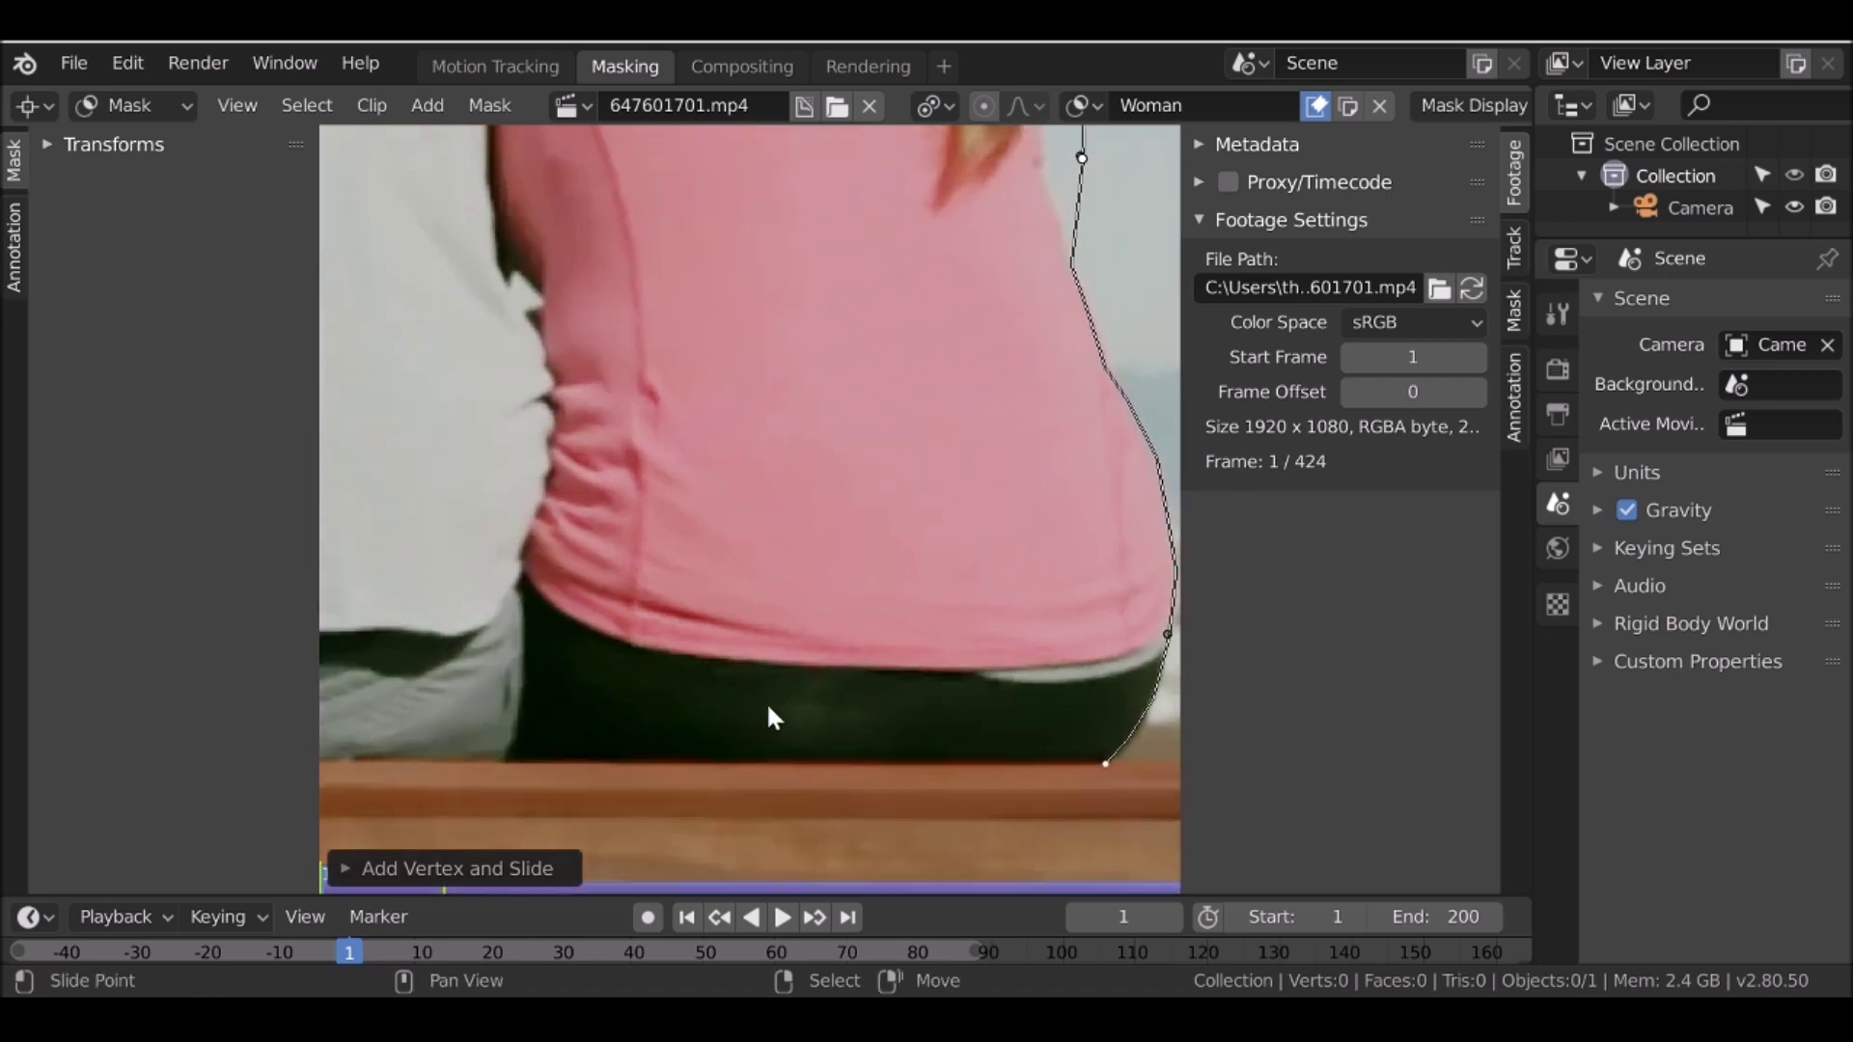
pyautogui.keyDown('ctrl'); pyautogui.click(623, 761); pyautogui.keyUp('ctrl')
pyautogui.keyDown('ctrl'); pyautogui.click(569, 745); pyautogui.keyUp('ctrl')
# Trace the mask up the boundary between the man's shirt and the woman's back to her armpit
pyautogui.keyDown('ctrl'); pyautogui.click(524, 665); pyautogui.keyUp('ctrl')
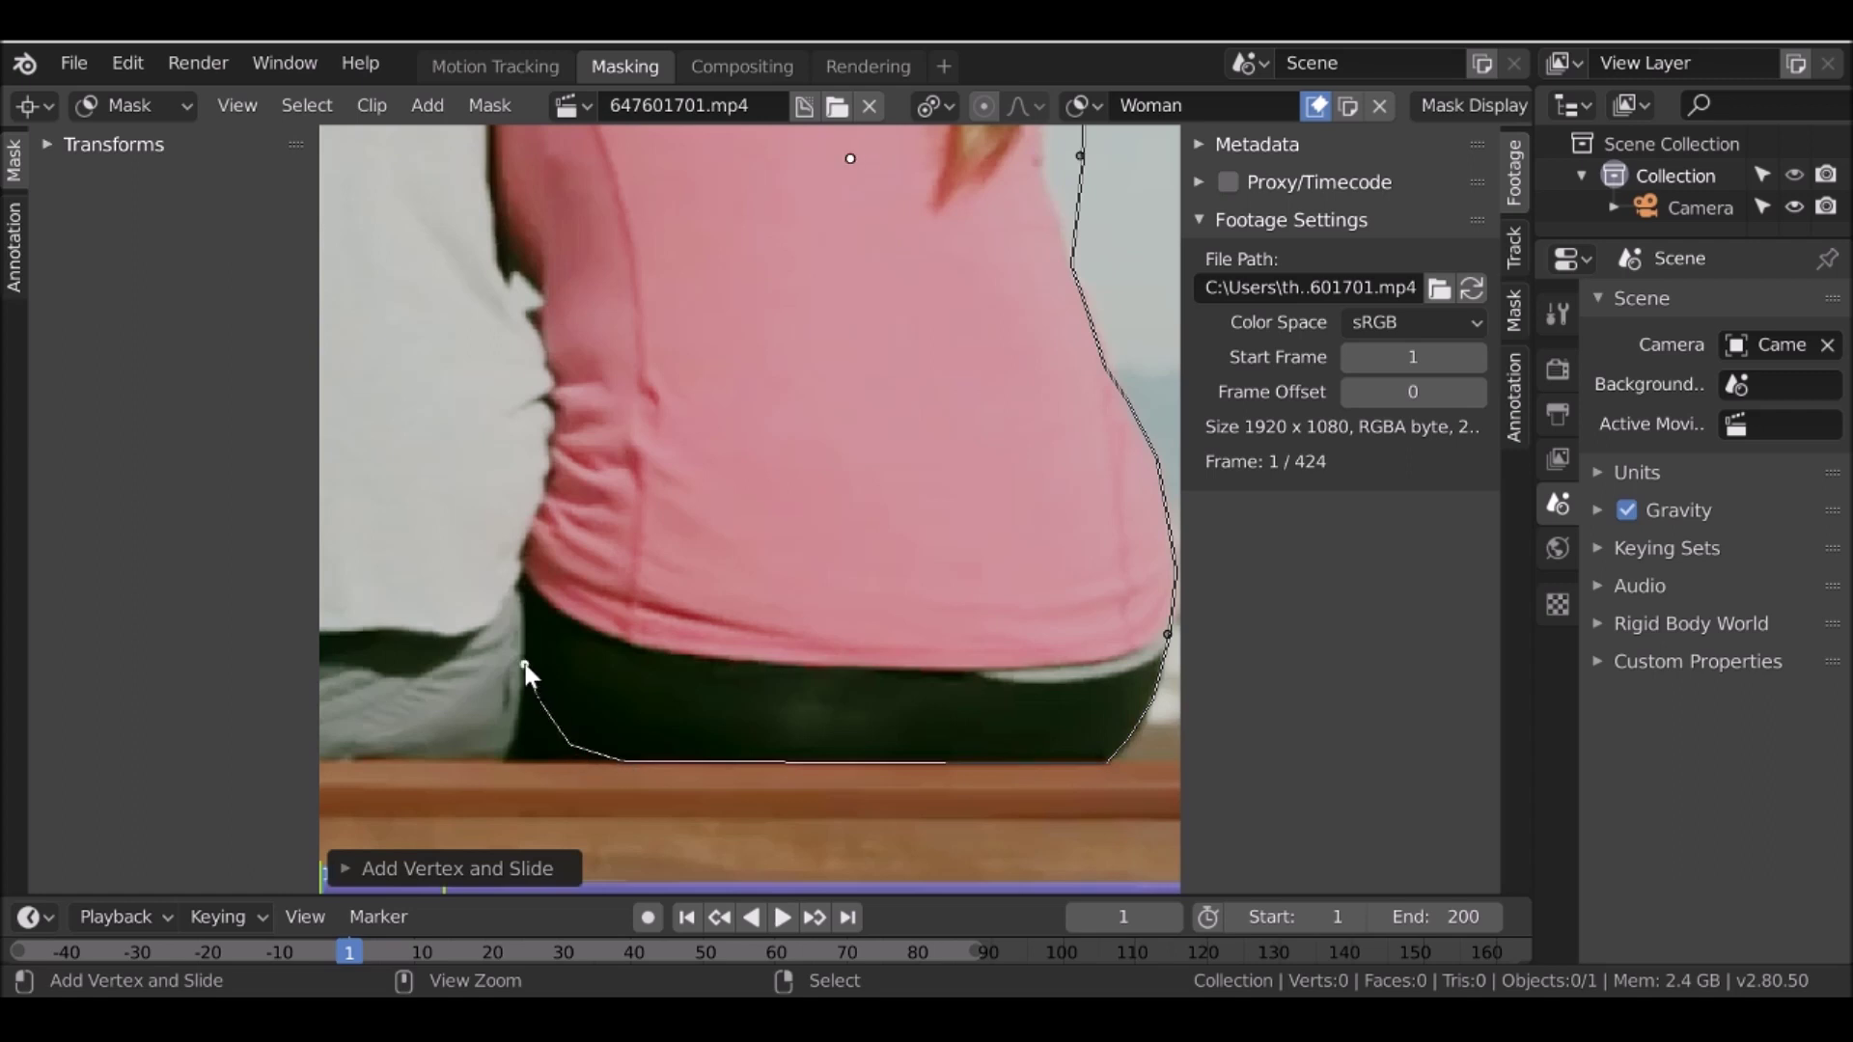
pyautogui.keyDown('ctrl'); pyautogui.click(519, 597); pyautogui.keyUp('ctrl')
pyautogui.keyDown('ctrl'); pyautogui.click(518, 273); pyautogui.keyUp('ctrl')
pyautogui.moveTo(505, 239); pyautogui.dragTo(707, 529, button='middle')
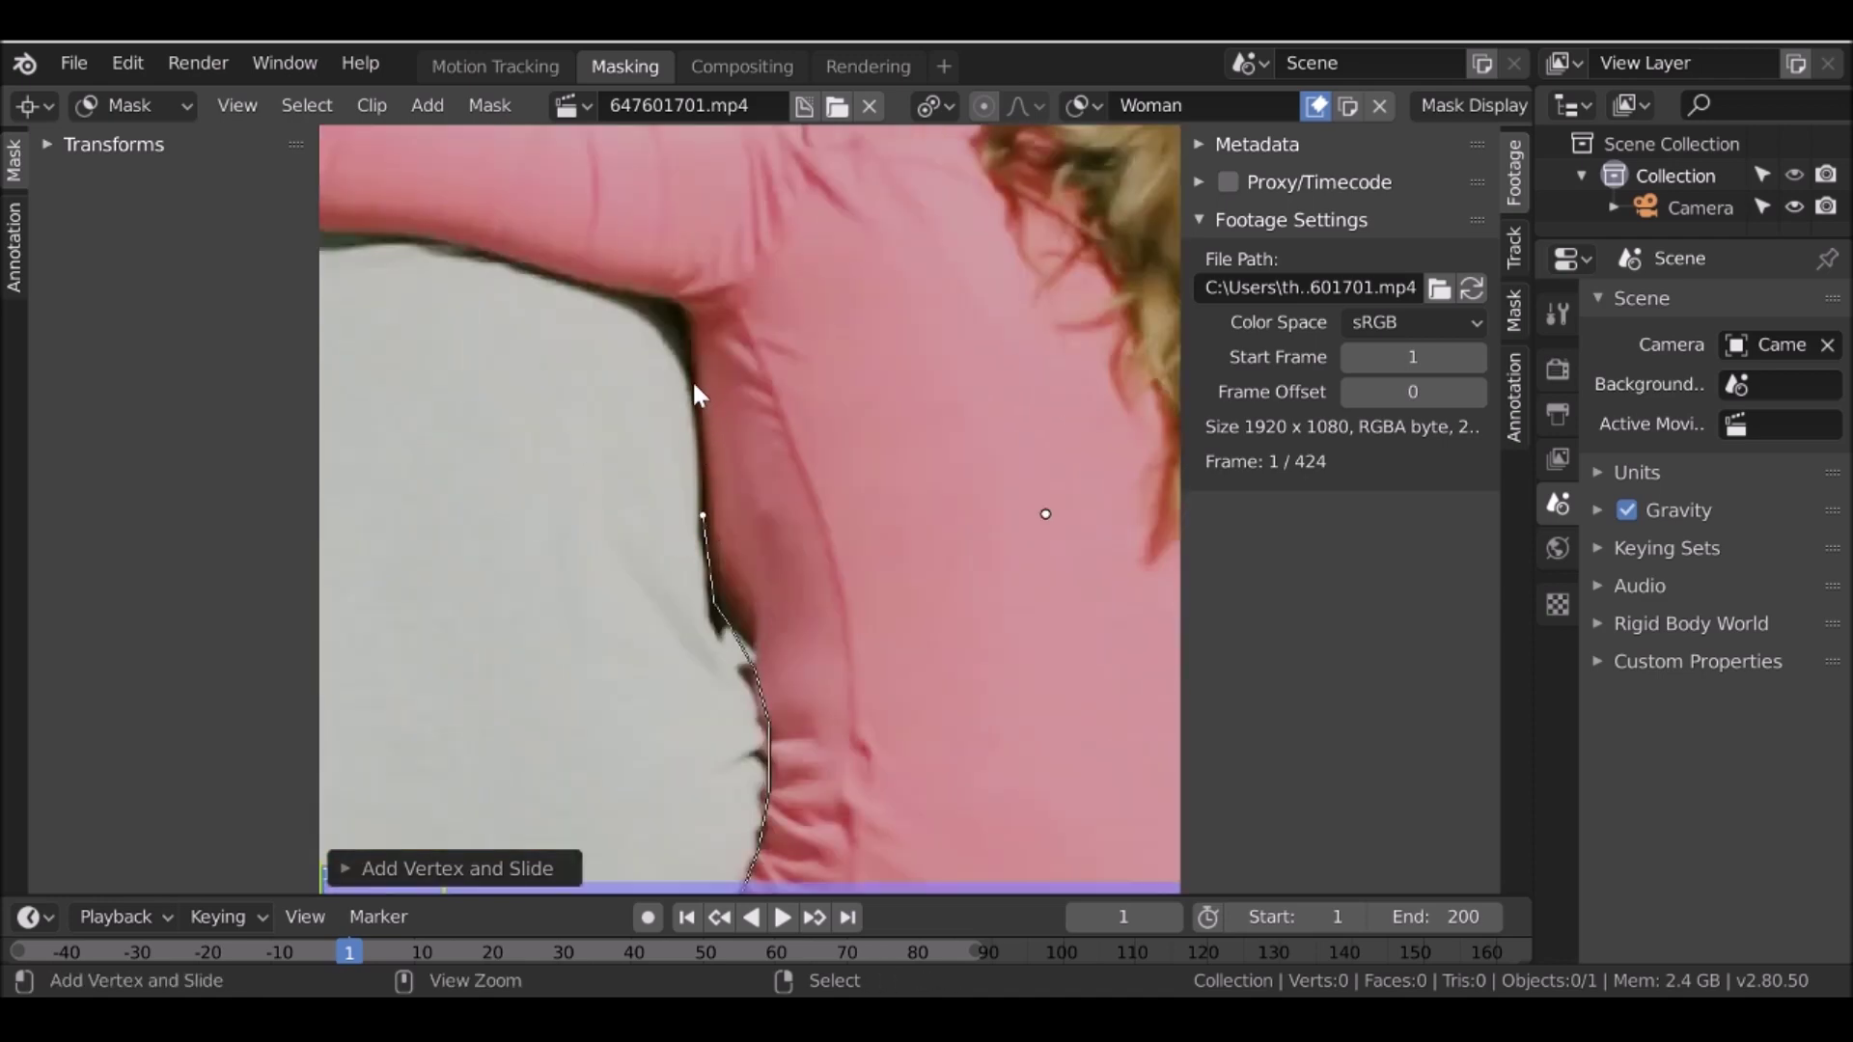
pyautogui.keyDown('ctrl'); pyautogui.click(673, 330); pyautogui.keyUp('ctrl')
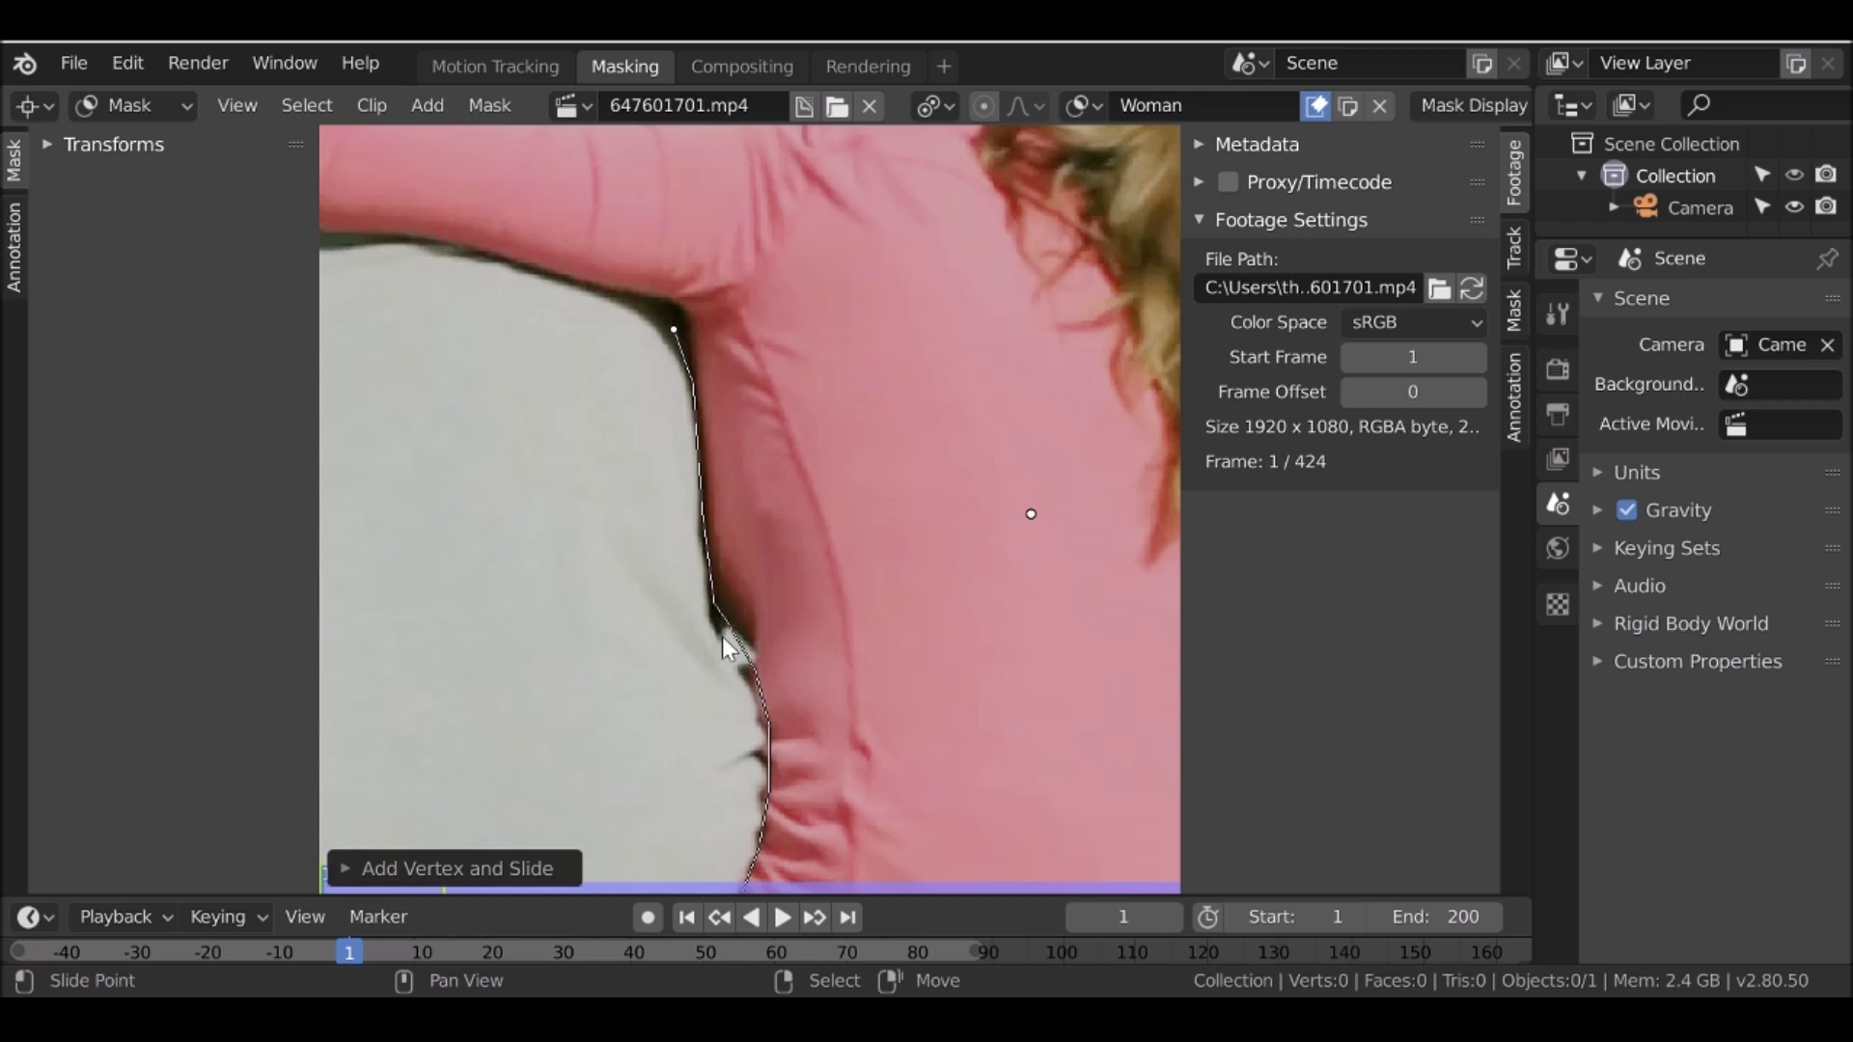
# Trace the mask along the underside of the woman's arm and around her hand to the arm's upper edge
pyautogui.moveTo(707, 305); pyautogui.dragTo(848, 450, button='middle')
pyautogui.keyDown('ctrl'); pyautogui.click(743, 437); pyautogui.keyUp('ctrl')
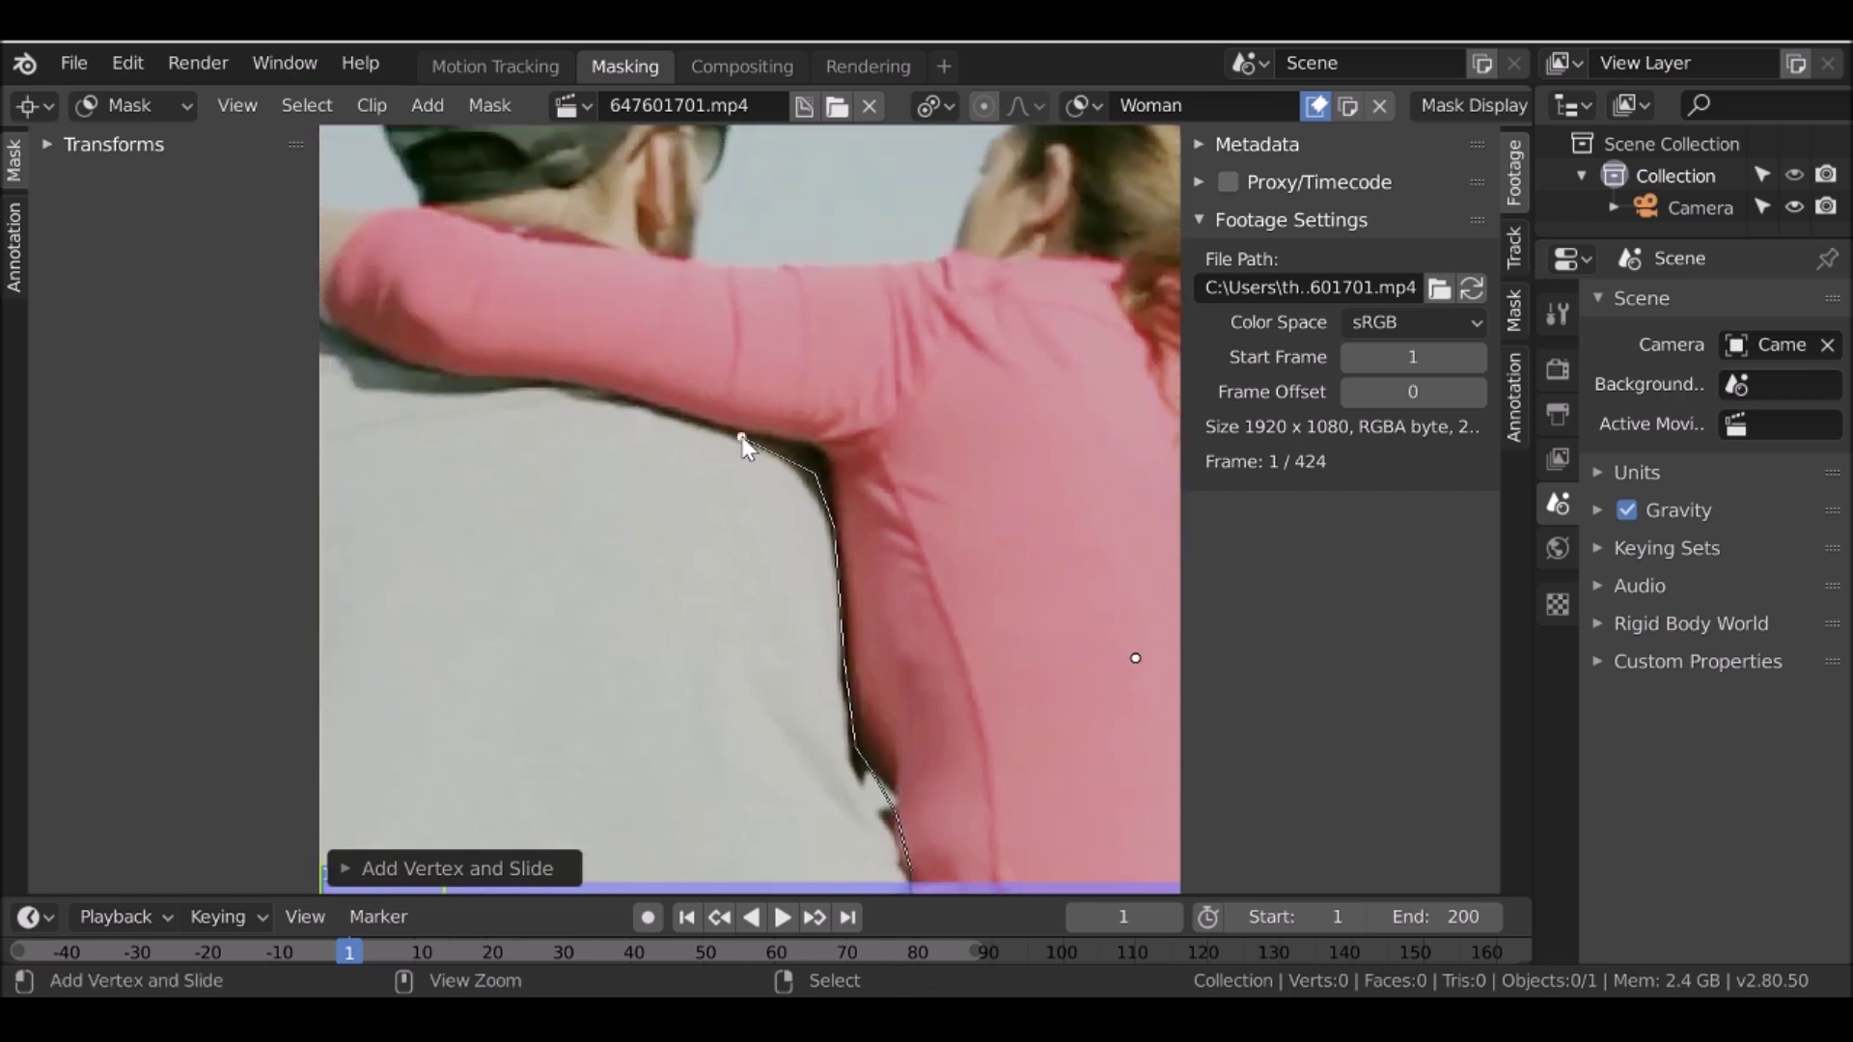
pyautogui.keyDown('ctrl'); pyautogui.click(565, 383); pyautogui.keyUp('ctrl')
pyautogui.keyDown('ctrl'); pyautogui.click(480, 373); pyautogui.keyUp('ctrl')
pyautogui.moveTo(430, 369); pyautogui.dragTo(687, 425, button='middle')
pyautogui.keyDown('ctrl'); pyautogui.click(658, 417); pyautogui.keyUp('ctrl')
pyautogui.keyDown('ctrl'); pyautogui.click(587, 386); pyautogui.keyUp('ctrl')
pyautogui.keyDown('ctrl'); pyautogui.click(543, 354); pyautogui.keyUp('ctrl')
pyautogui.keyDown('ctrl'); pyautogui.click(525, 348); pyautogui.keyUp('ctrl')
pyautogui.keyDown('ctrl'); pyautogui.click(482, 360); pyautogui.keyUp('ctrl')
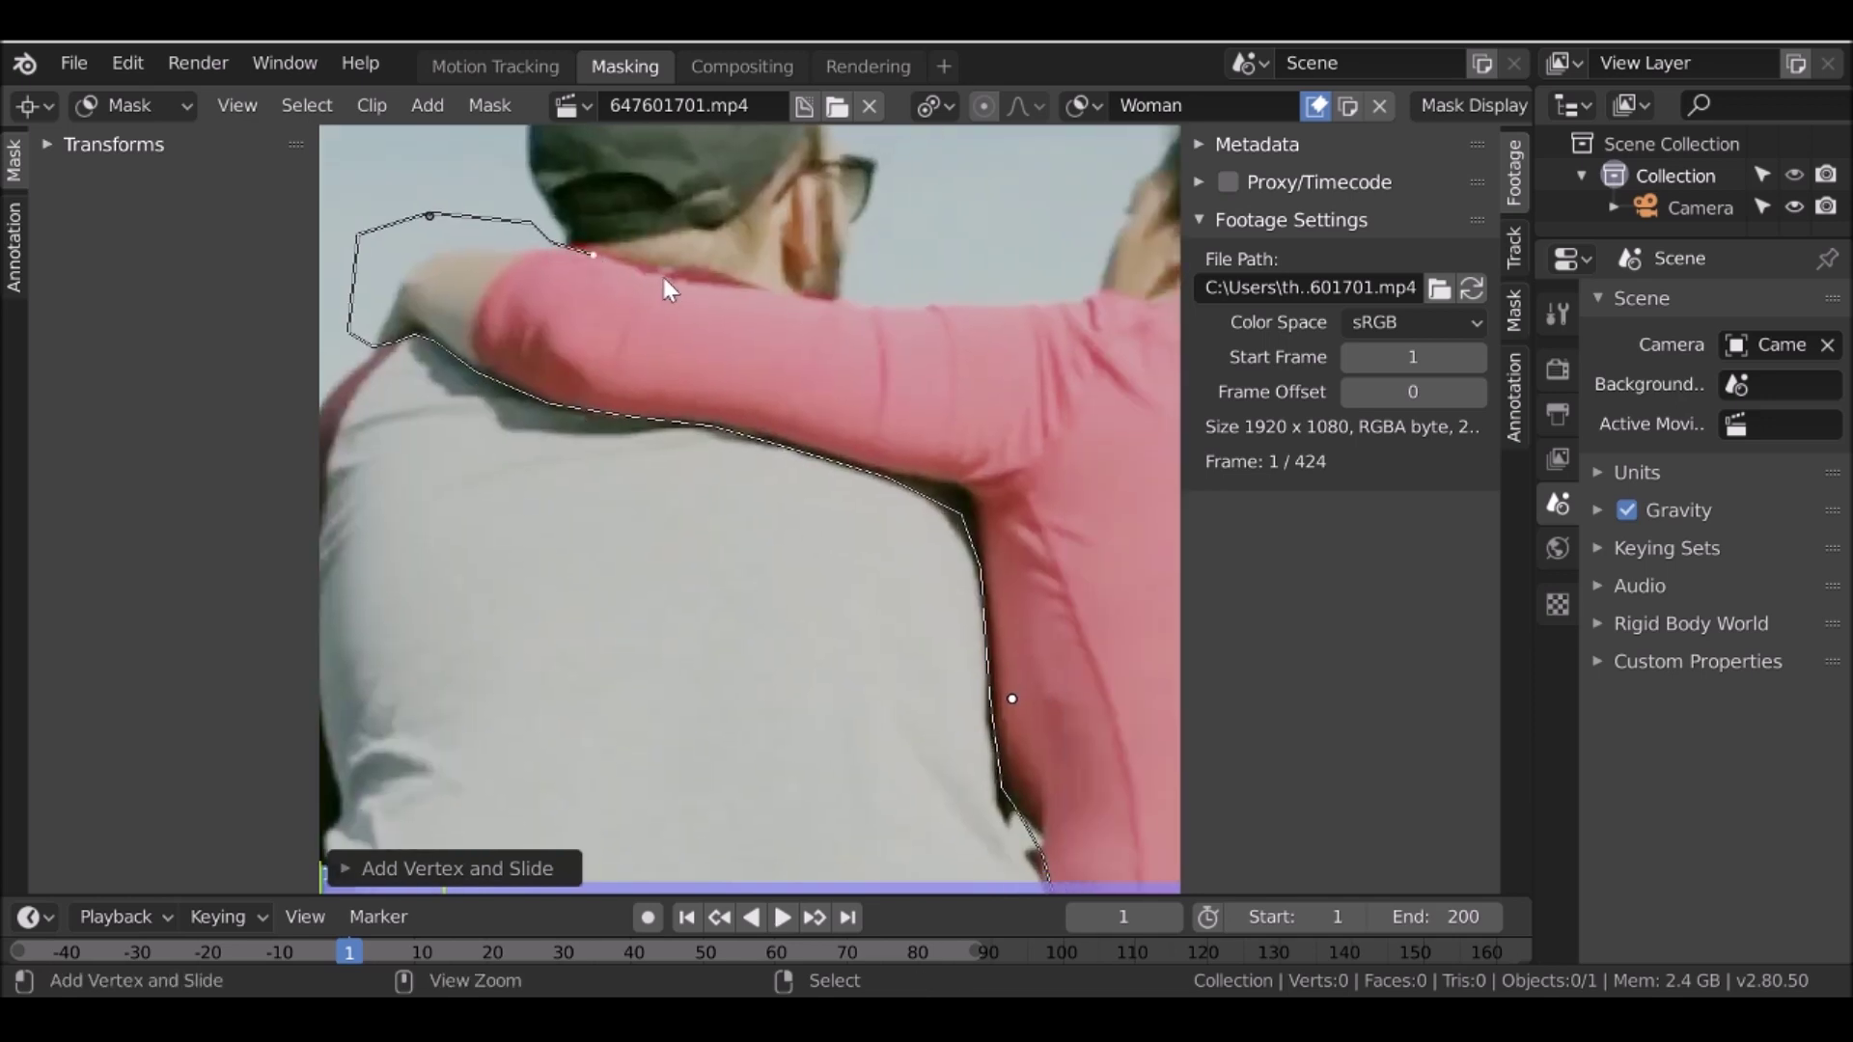
# Place mask points loosely around the woman's head and close the outline into a loop
pyautogui.moveTo(992, 292); pyautogui.dragTo(347, 672, button='middle')
pyautogui.scroll(-1, 347, 672)
pyautogui.keyDown('ctrl'); pyautogui.click(474, 491); pyautogui.keyUp('ctrl')
pyautogui.keyDown('ctrl'); pyautogui.click(554, 391); pyautogui.keyUp('ctrl')
pyautogui.keyDown('ctrl'); pyautogui.click(652, 369); pyautogui.keyUp('ctrl')
pyautogui.keyDown('ctrl'); pyautogui.click(779, 420); pyautogui.keyUp('ctrl')
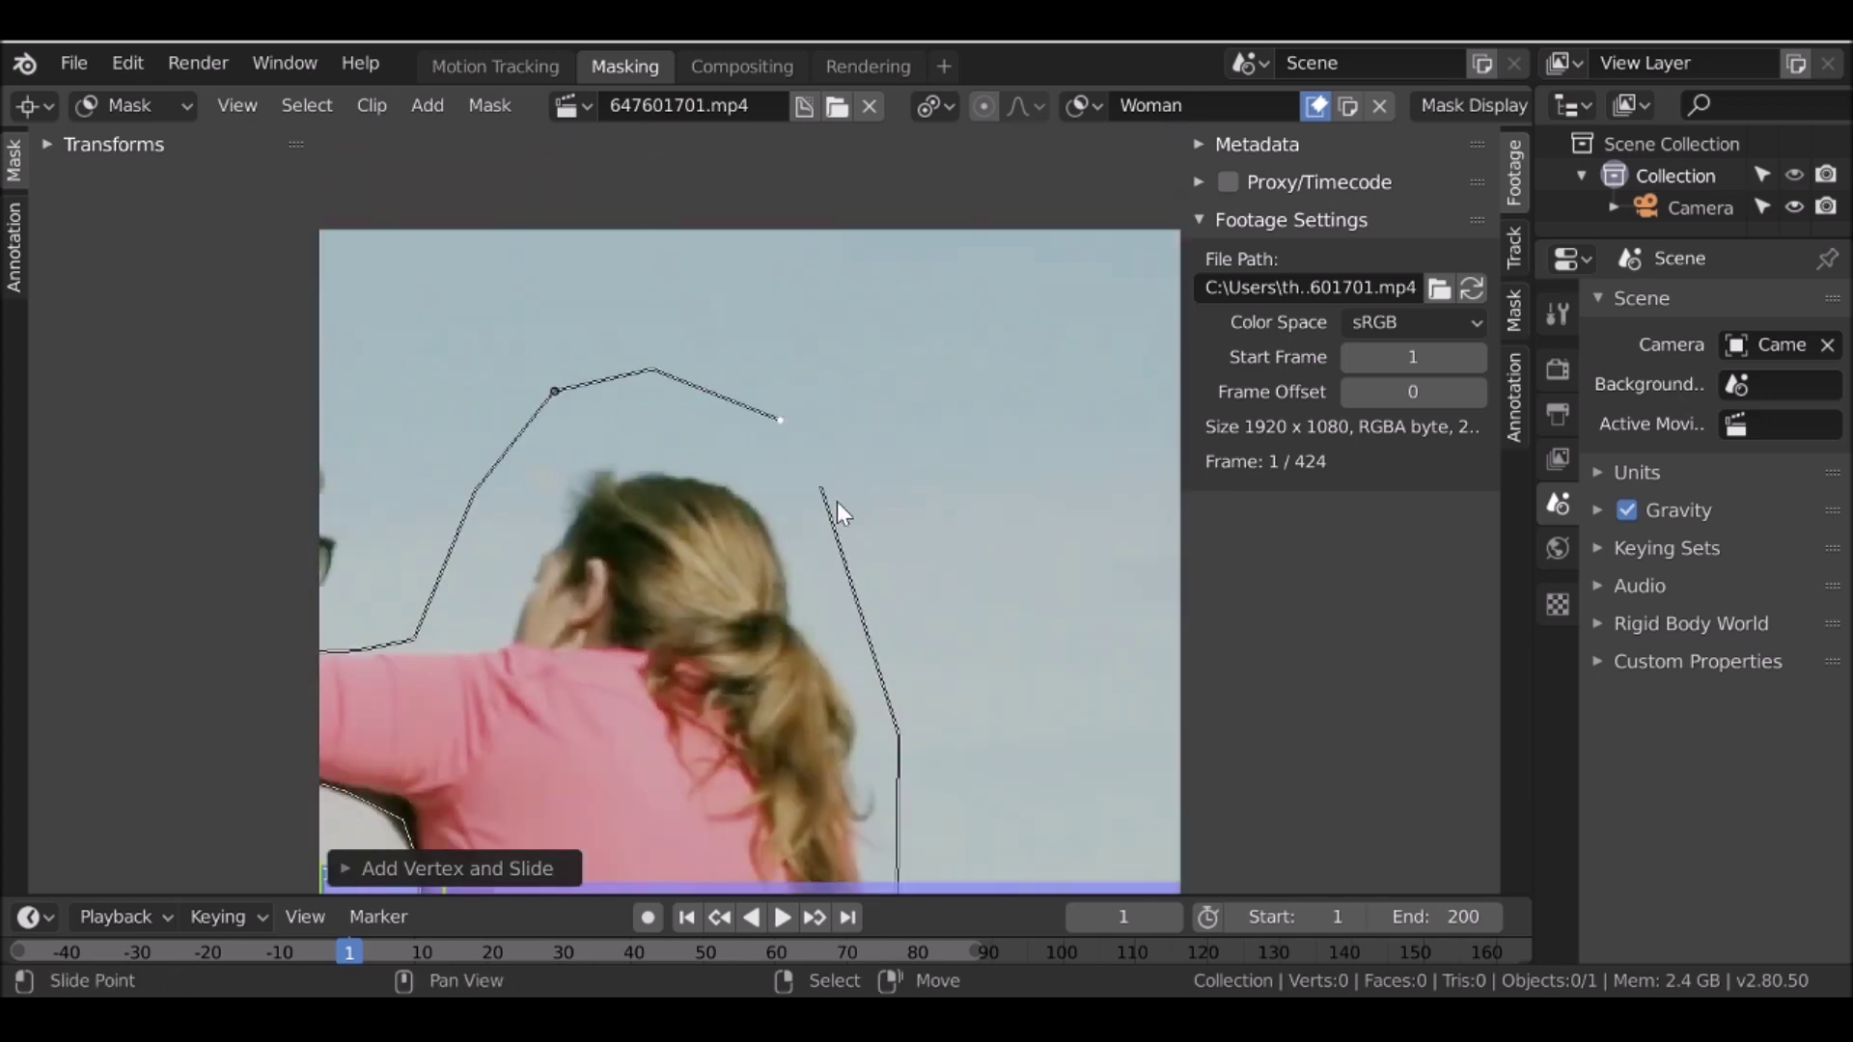
pyautogui.hotkey('alt', 'c')
pyautogui.scroll(-3, 789, 473)
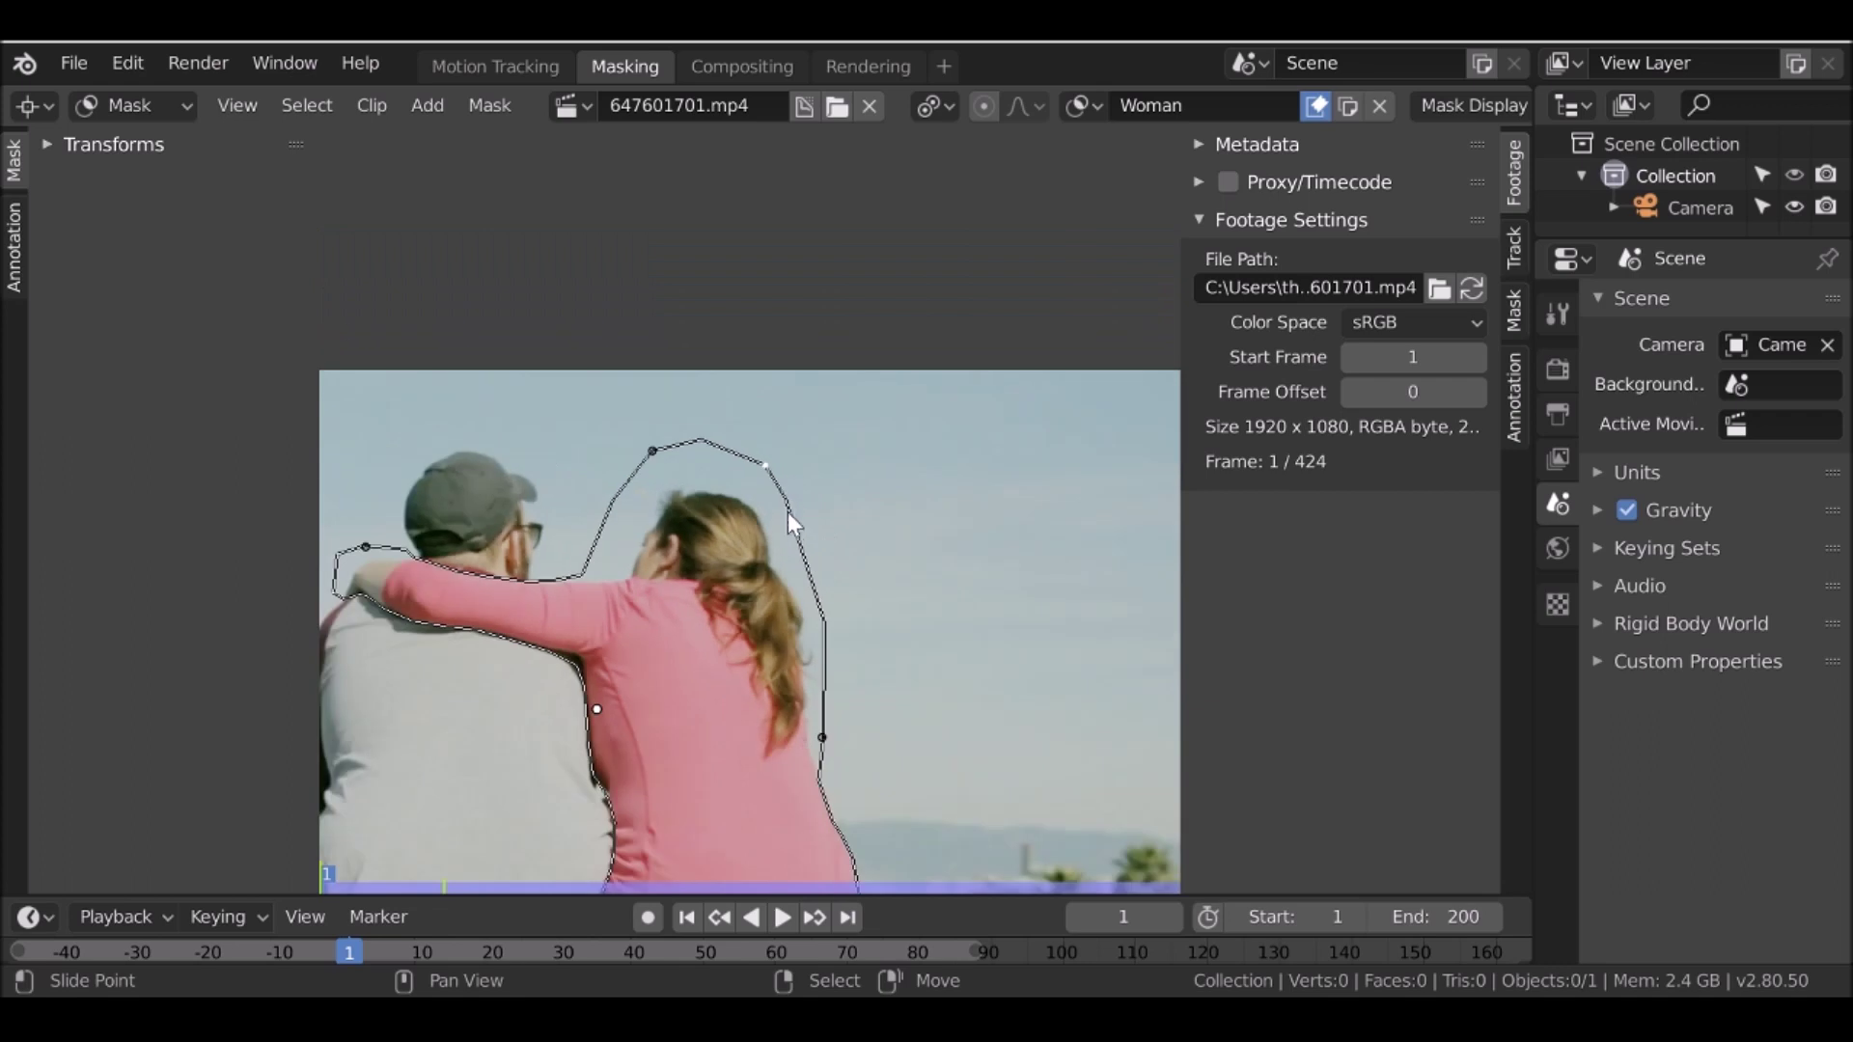
# Enlarge the timeline and play the clip with the mask up to frame 60
pyautogui.moveTo(787, 512); pyautogui.dragTo(828, 435, button='middle')
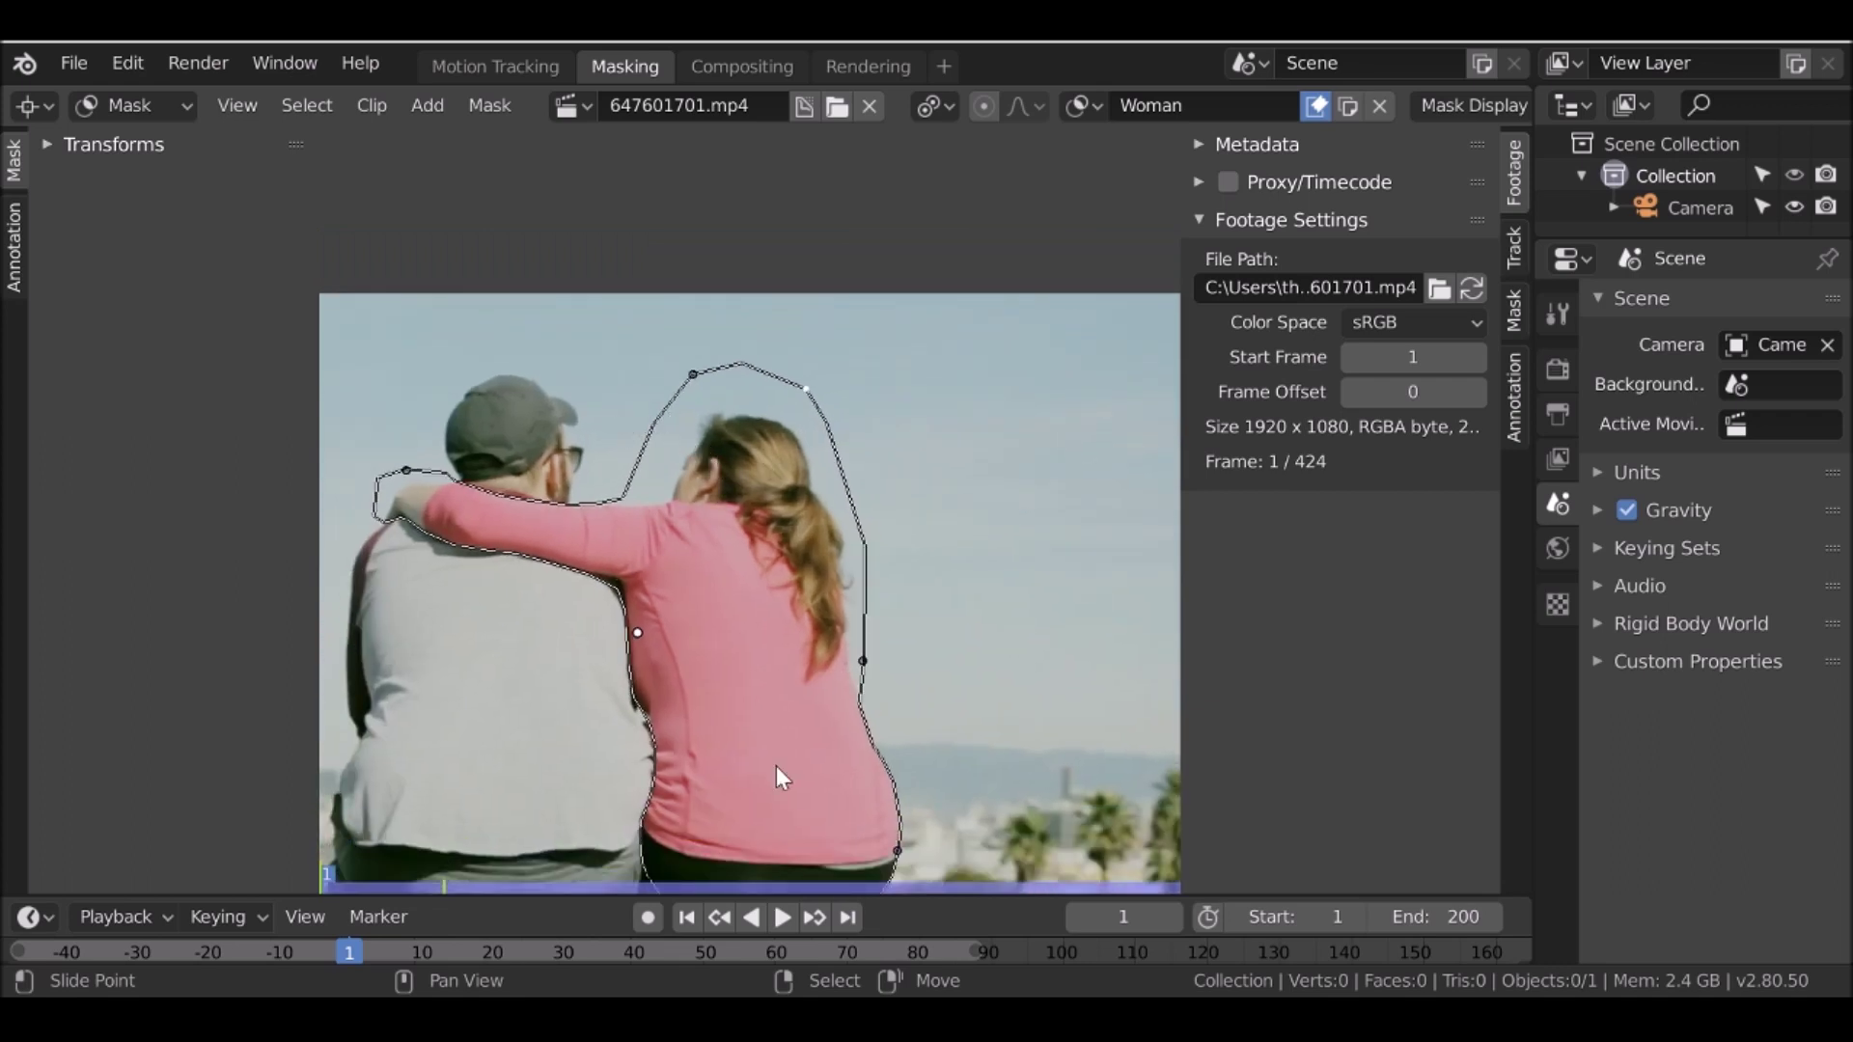
pyautogui.moveTo(502, 895); pyautogui.dragTo(505, 829)
pyautogui.press('space')
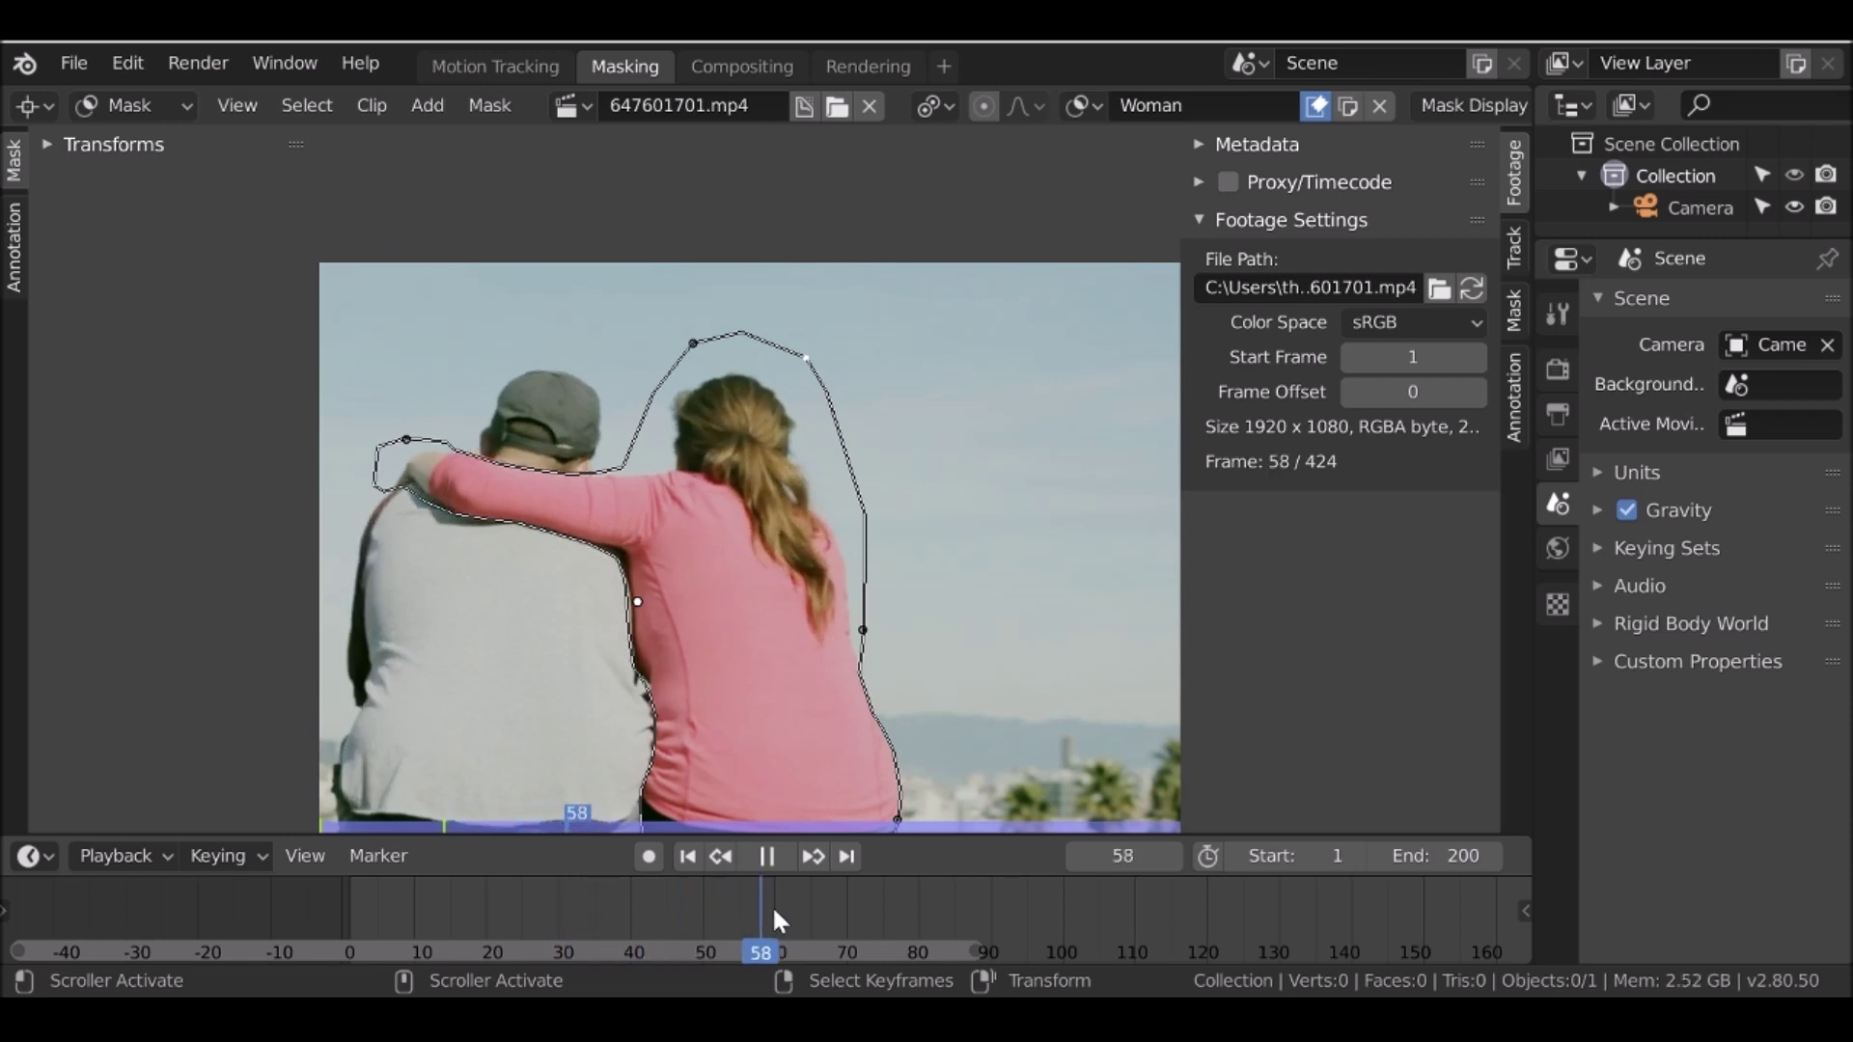
pyautogui.press('space')
# Check how the mask fits along the woman's arm at frame 60 and return to the first frame
pyautogui.scroll(6, 557, 566)
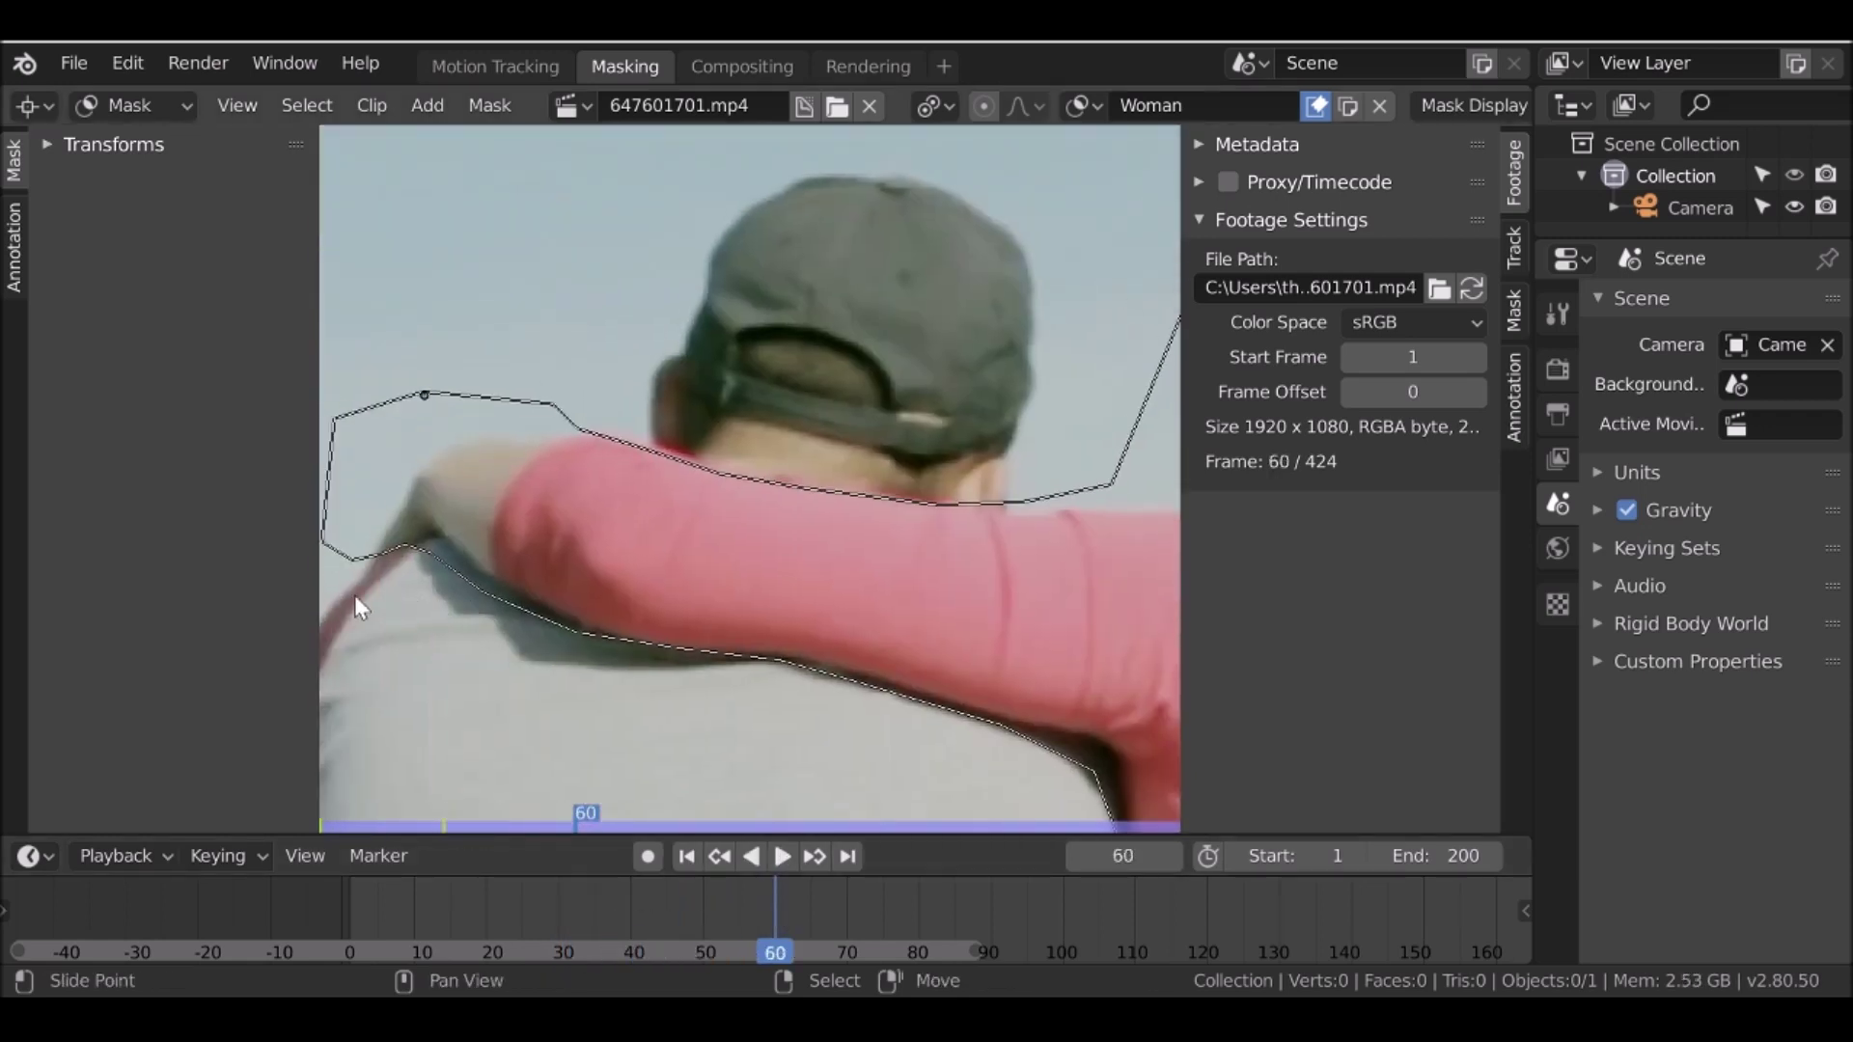
pyautogui.moveTo(616, 458); pyautogui.dragTo(456, 429, button='middle')
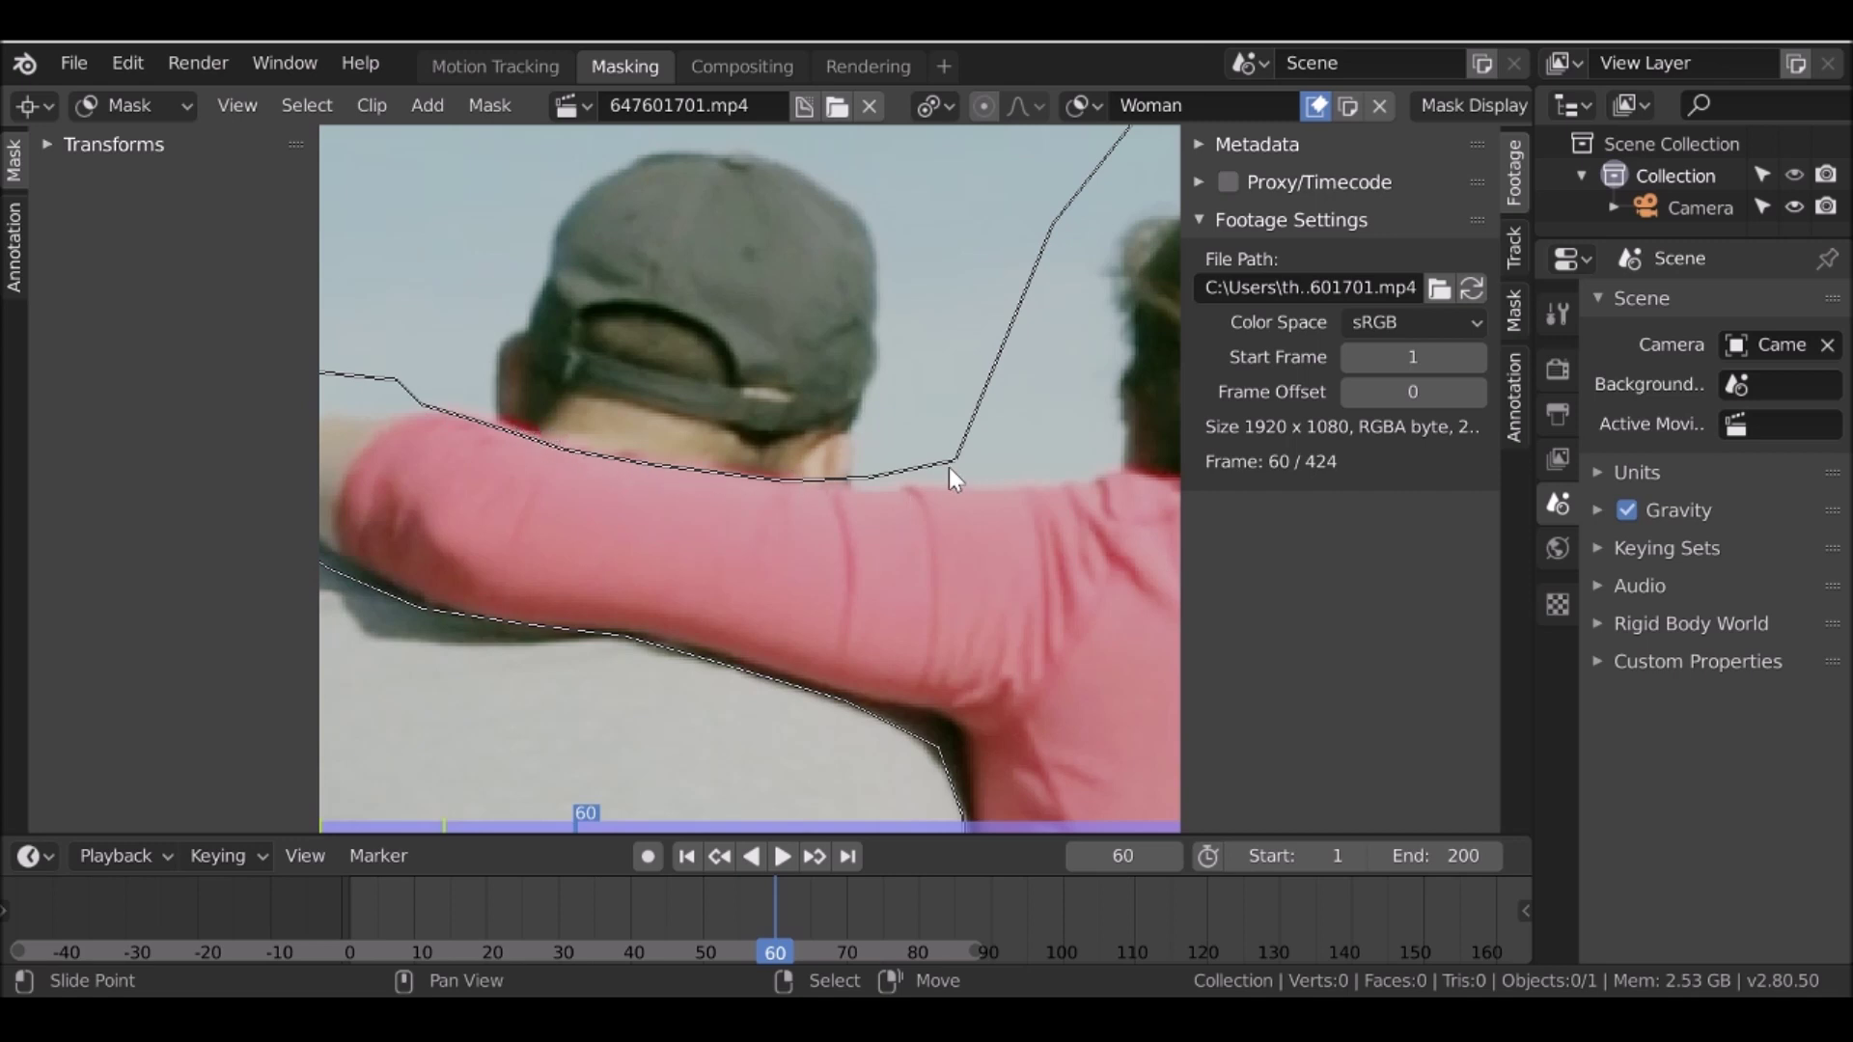
pyautogui.scroll(-2, 936, 462)
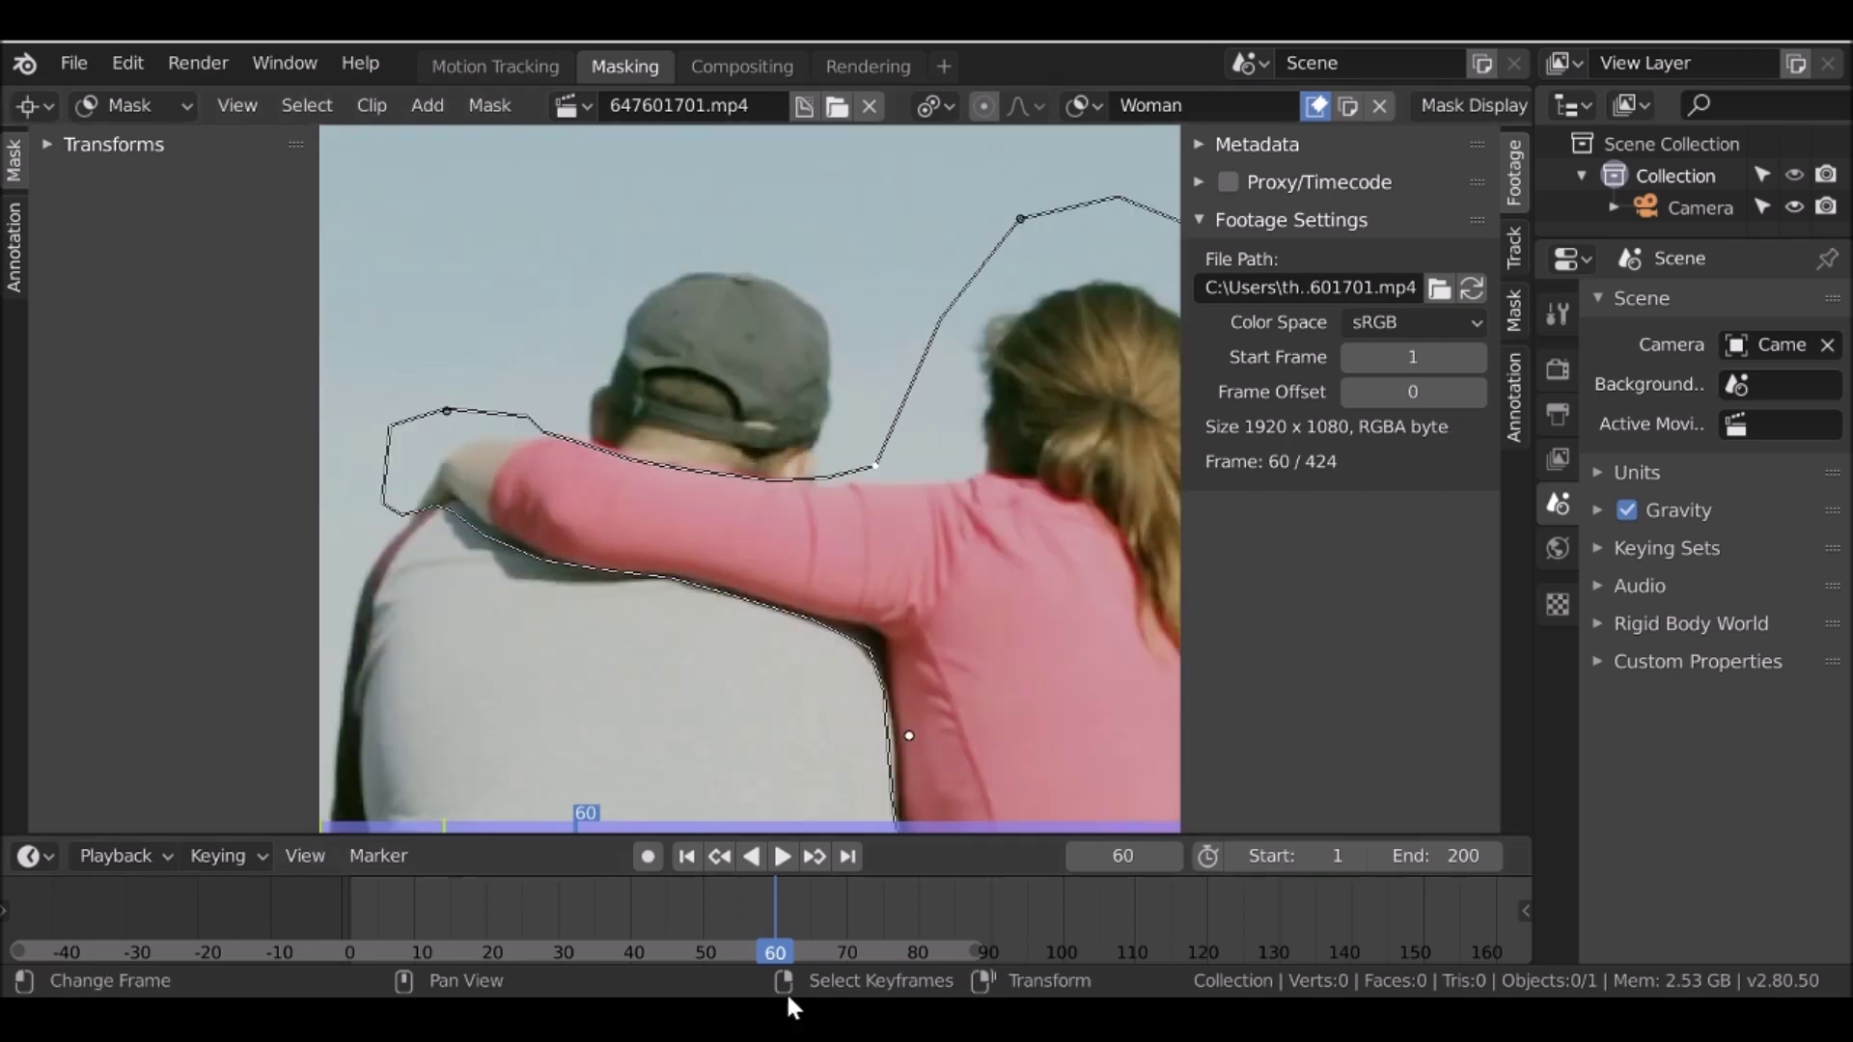
pyautogui.click(687, 857)
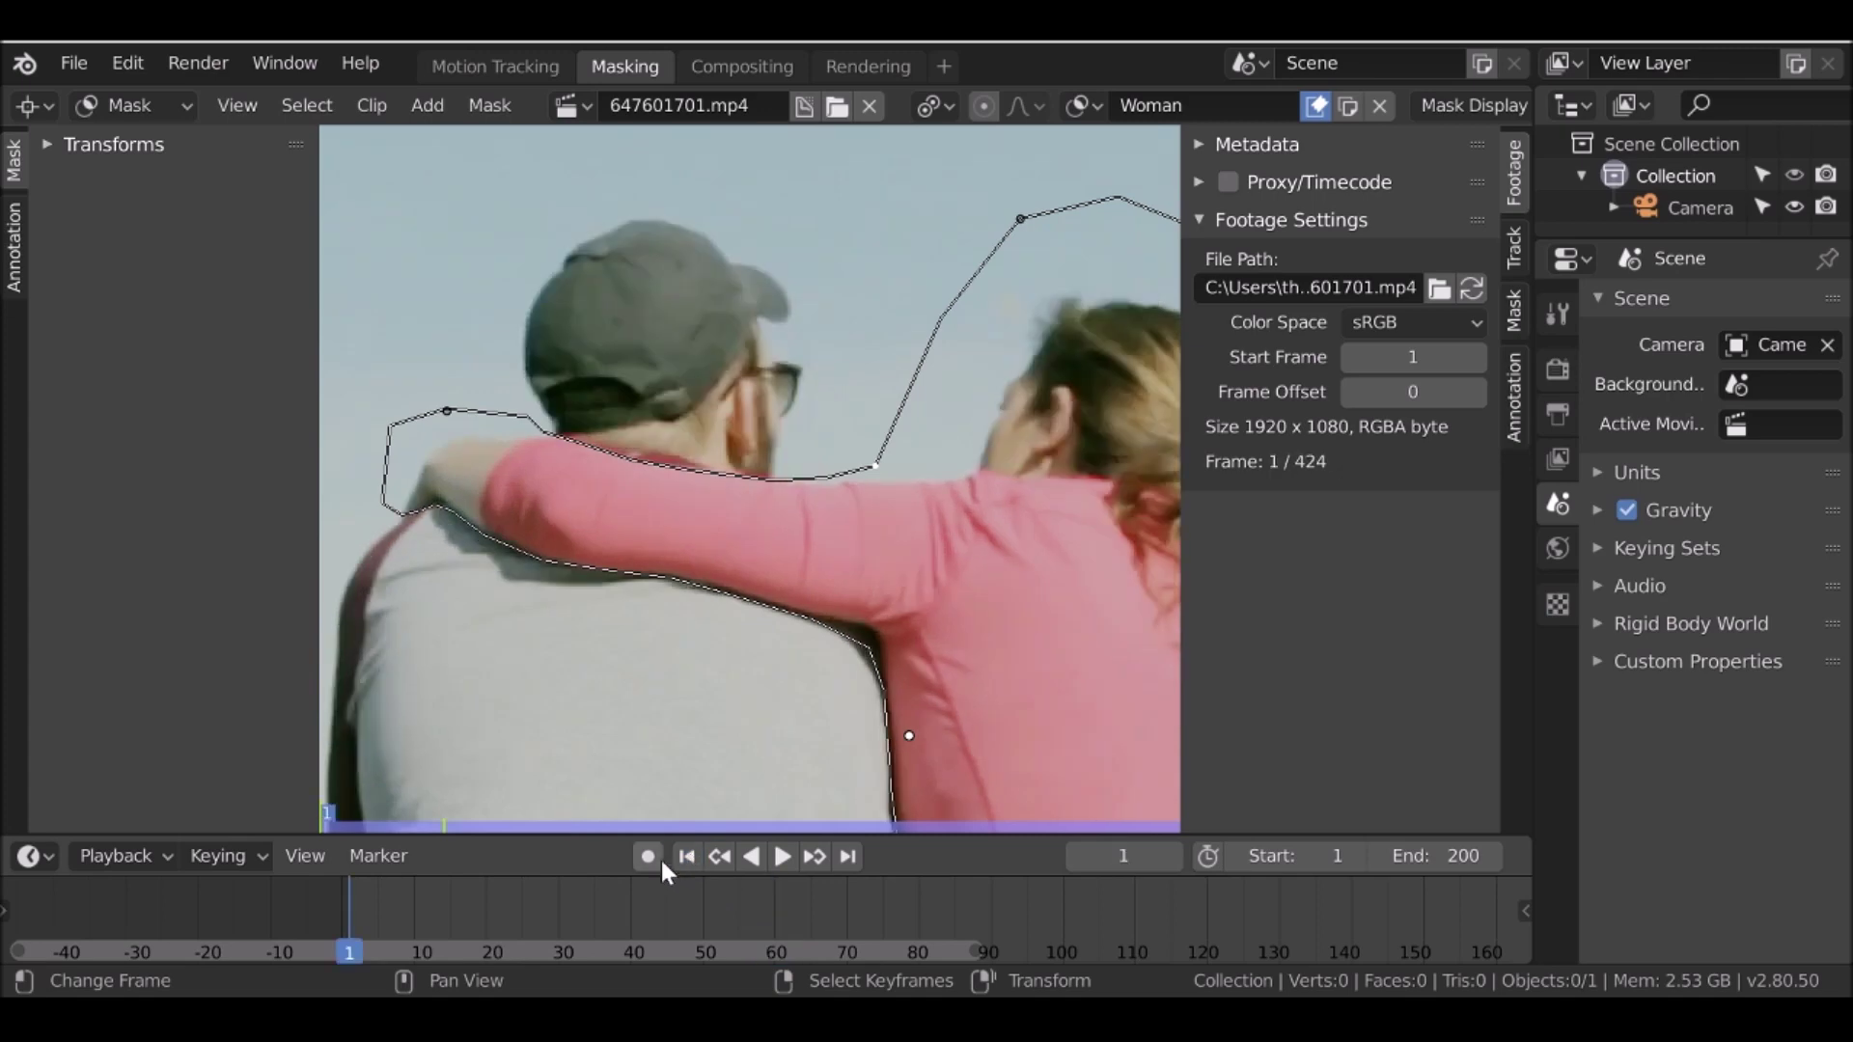
# Turn on auto keying, select all mask points and confirm a Move in place at frame 1
pyautogui.click(647, 856)
pyautogui.press('f')
pyautogui.press('a')
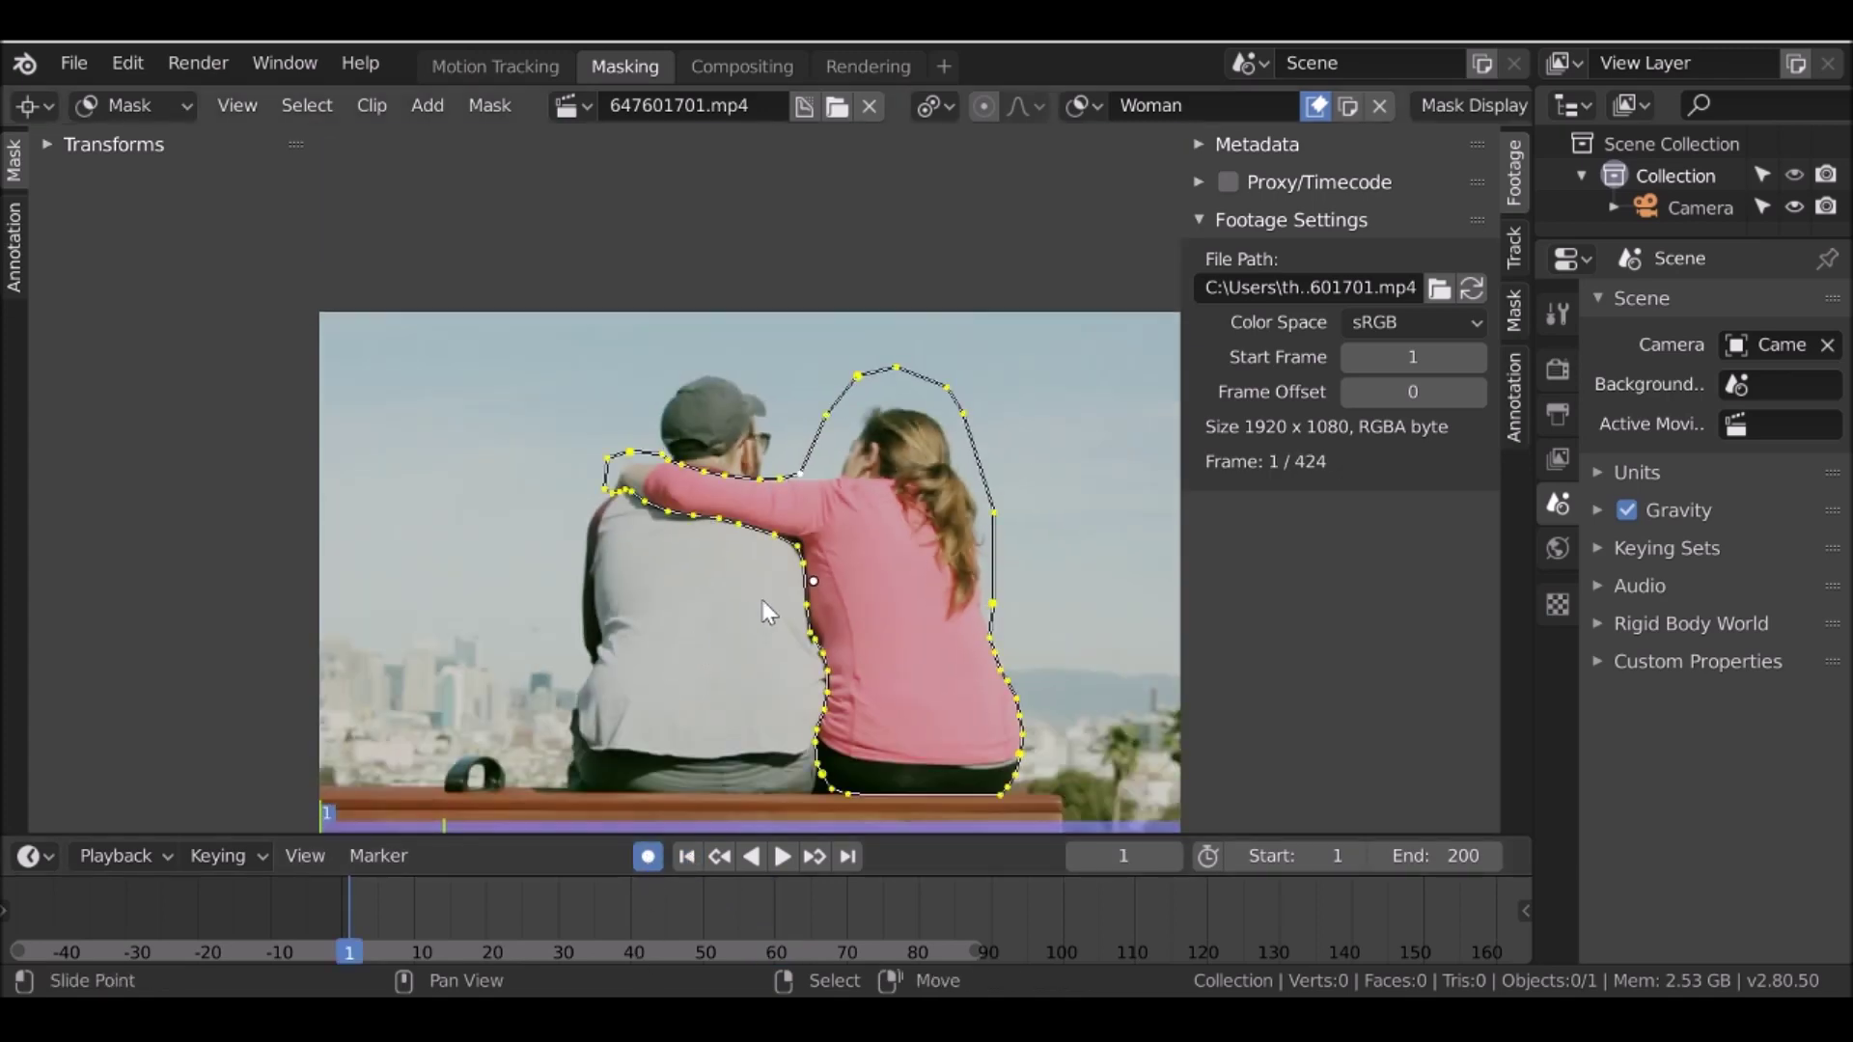
pyautogui.press('g')
pyautogui.click(796, 473)
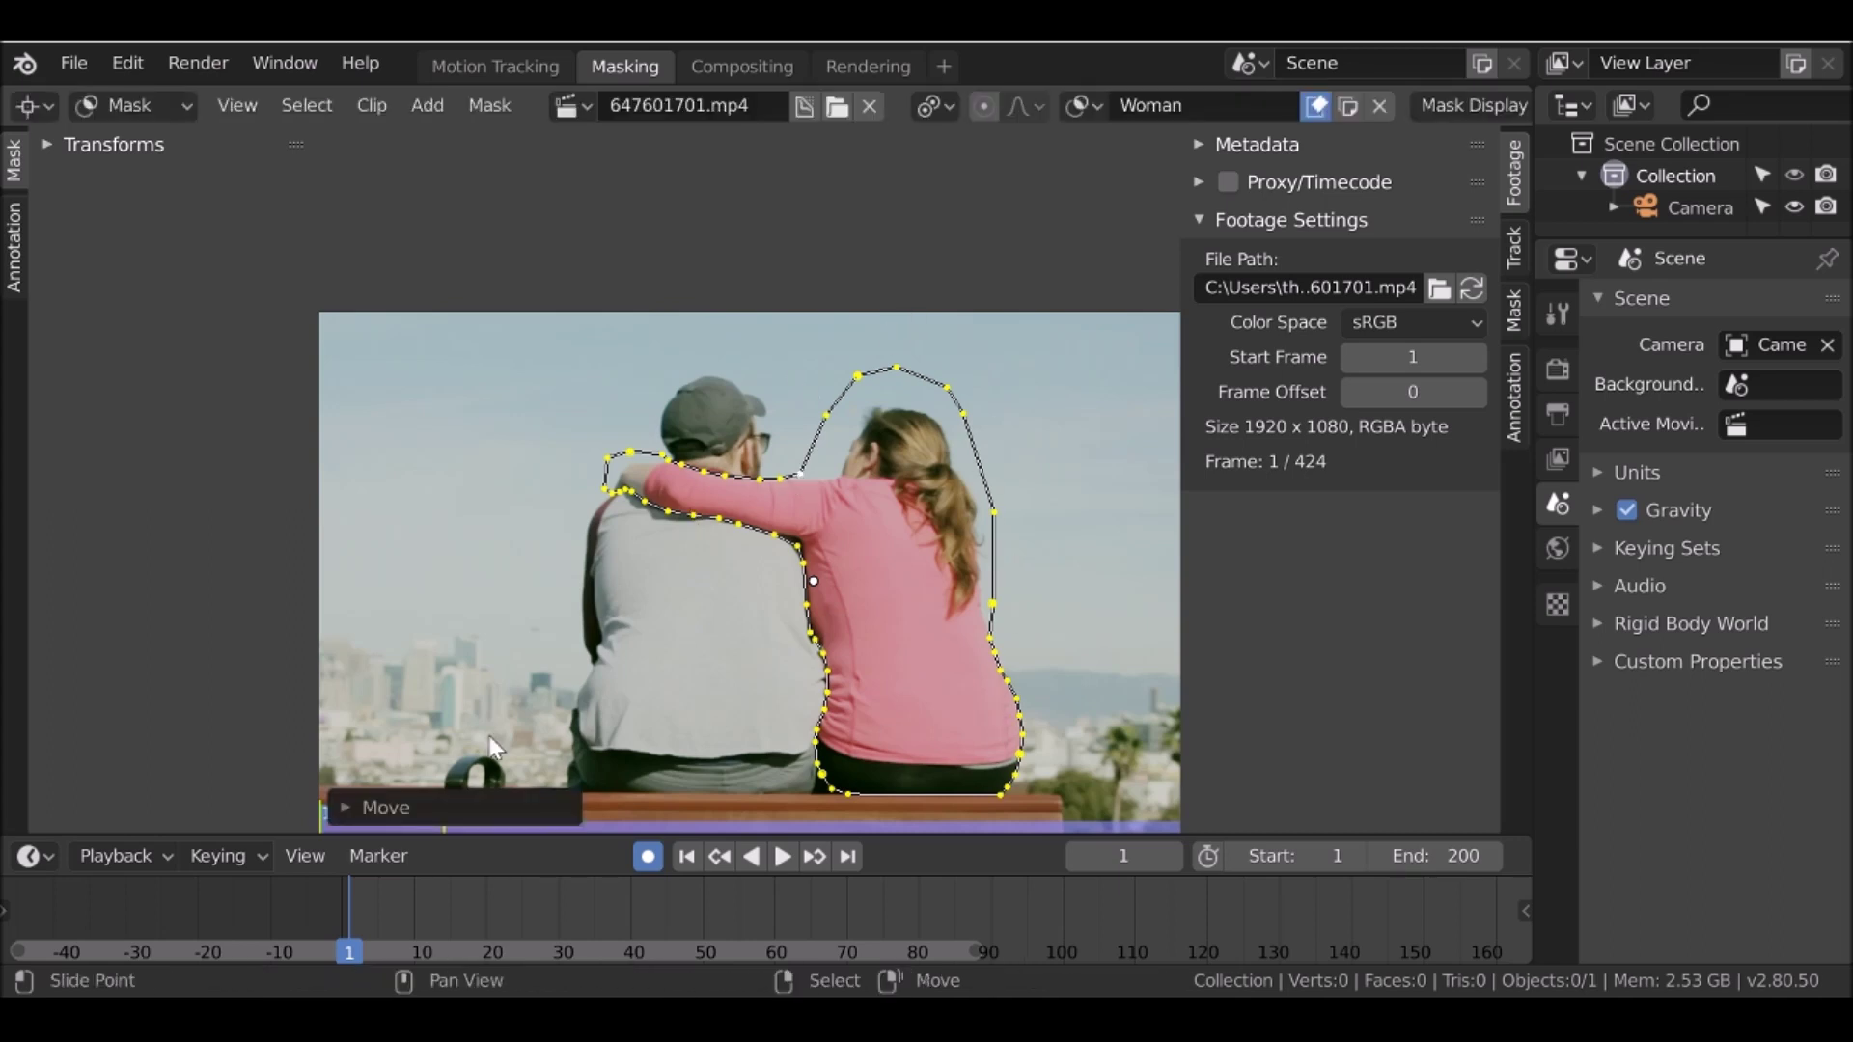
# Check the mask against the clip at frames 14 and 47, returning to frame 1 with auto keying turned off
pyautogui.press('space')
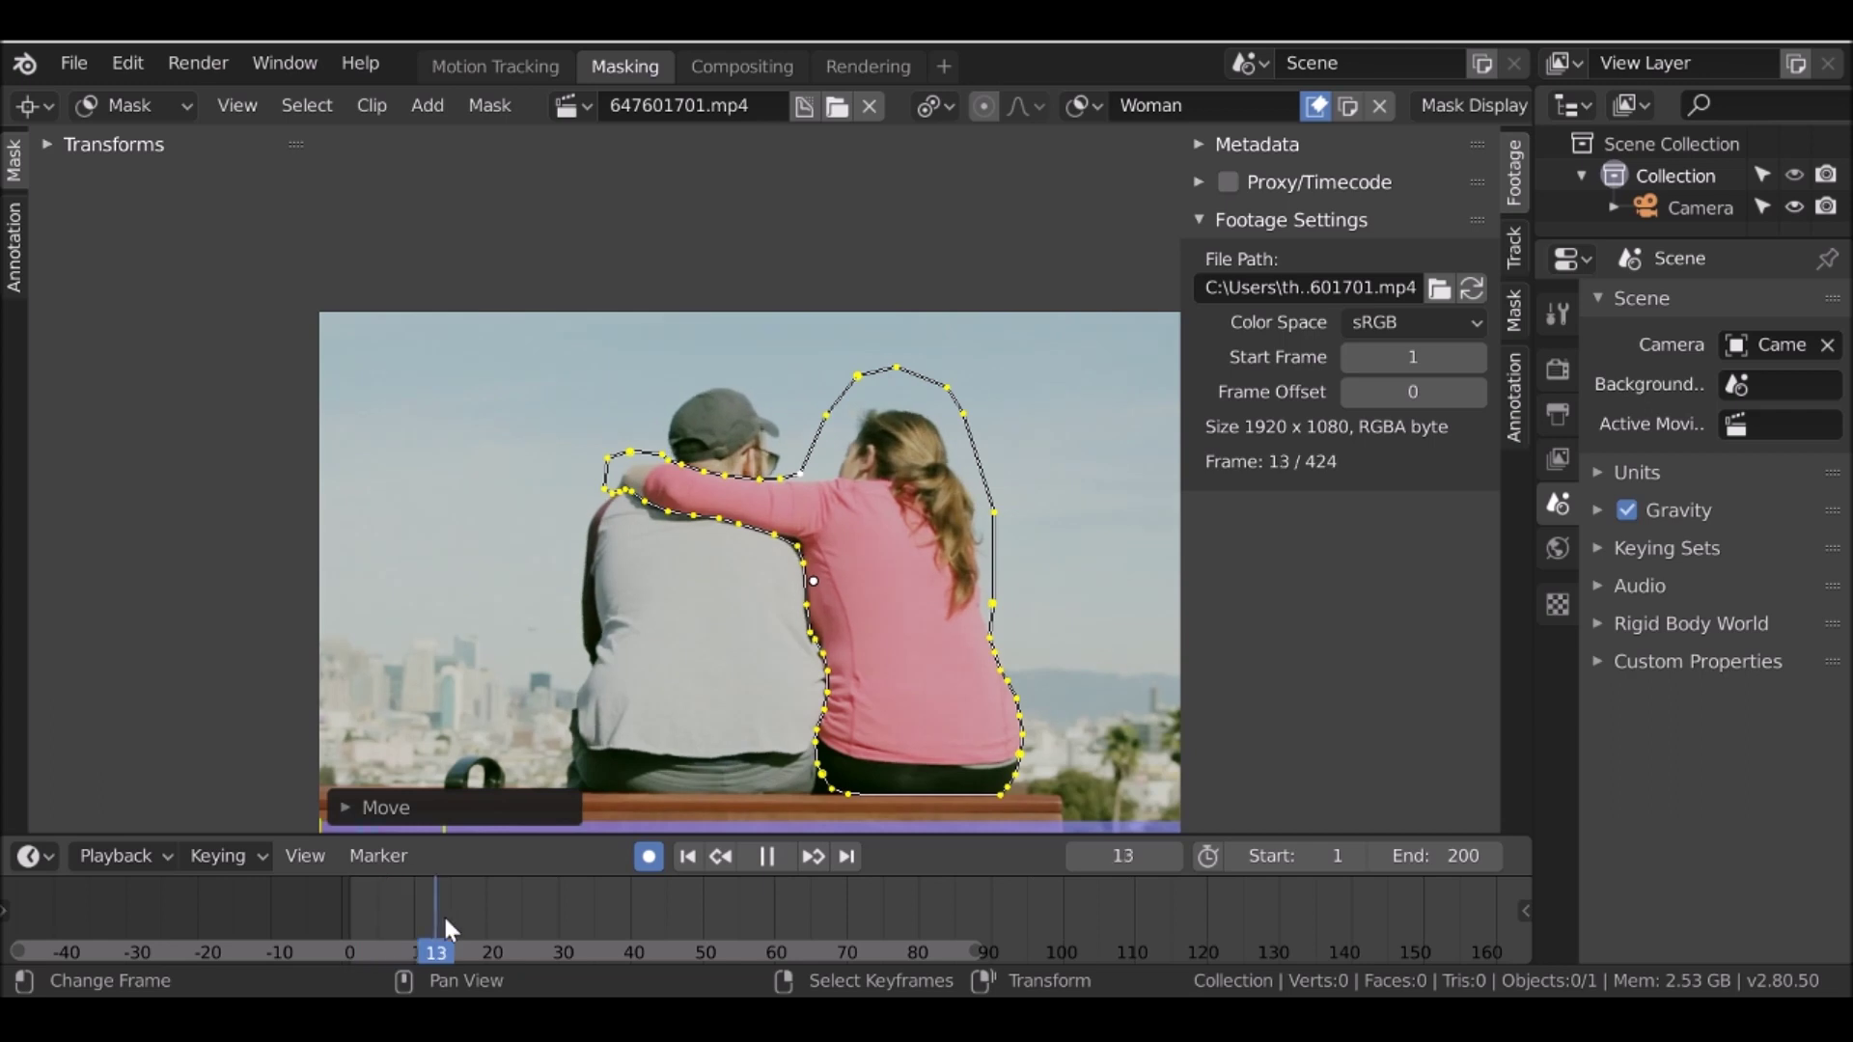
pyautogui.press('space')
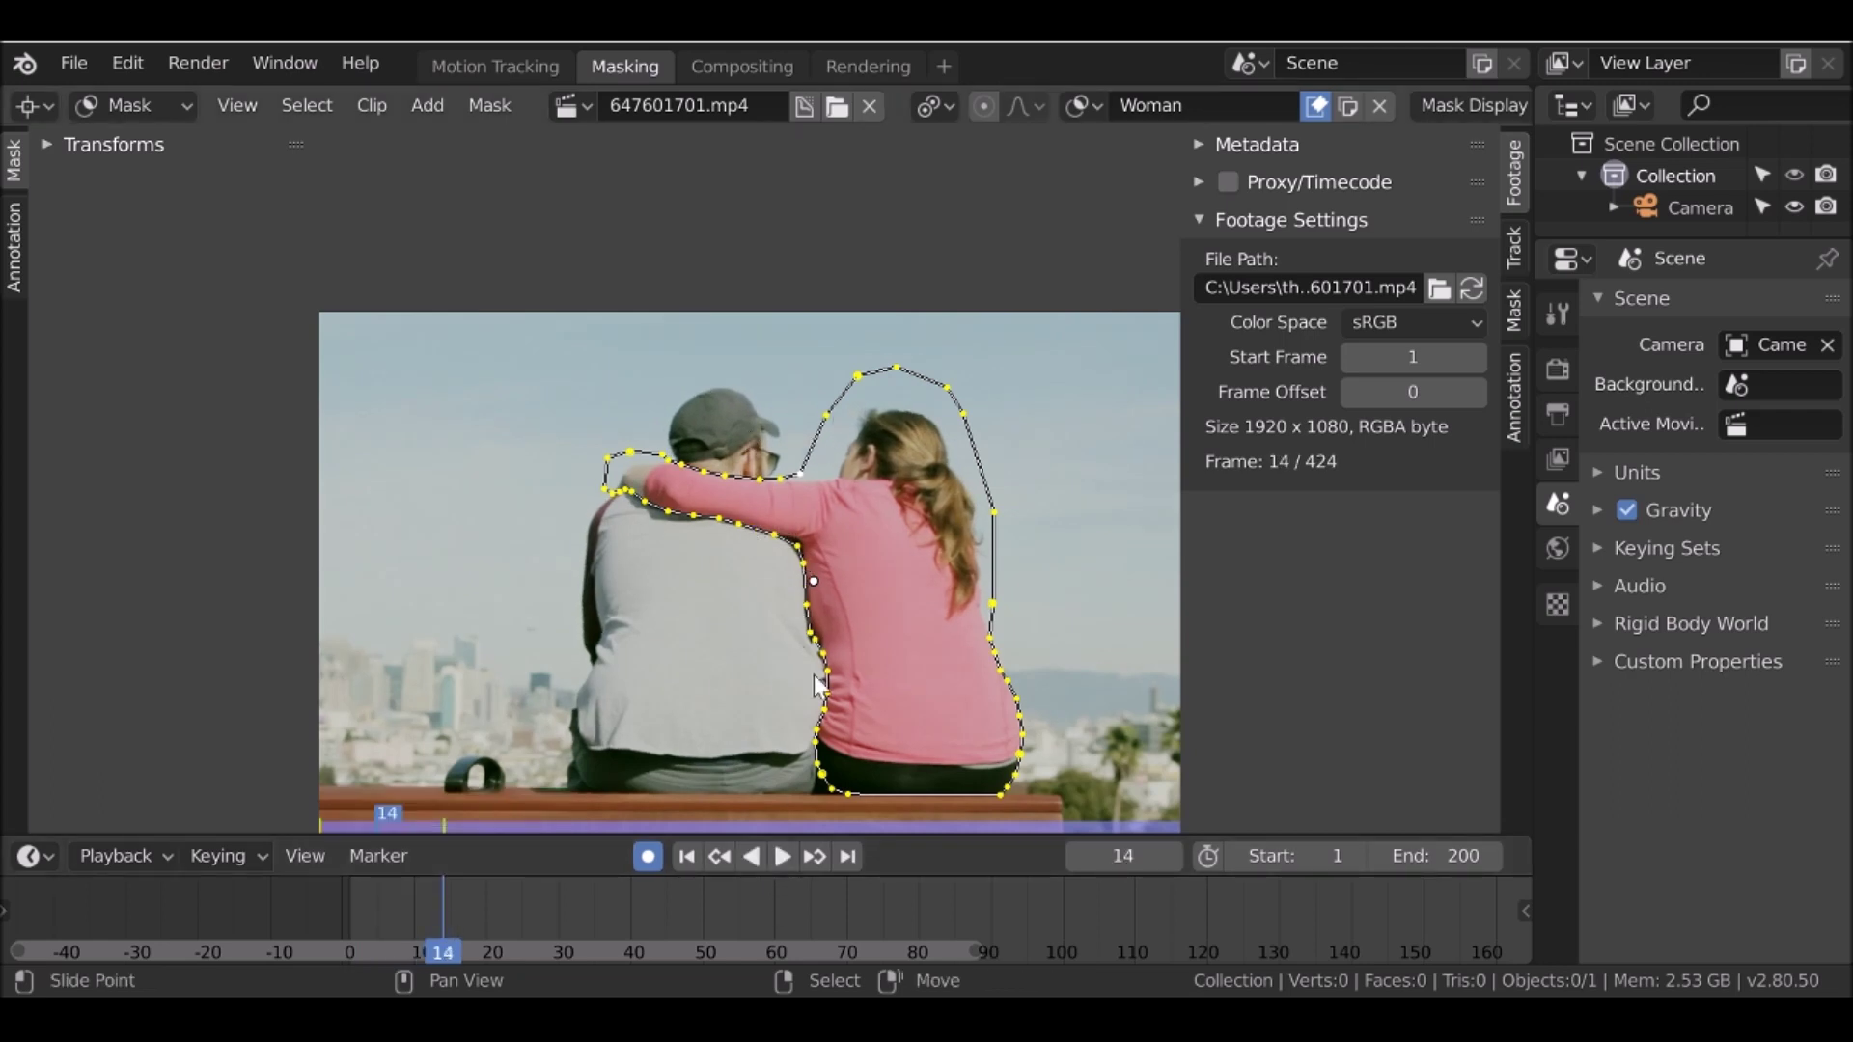
pyautogui.click(679, 896)
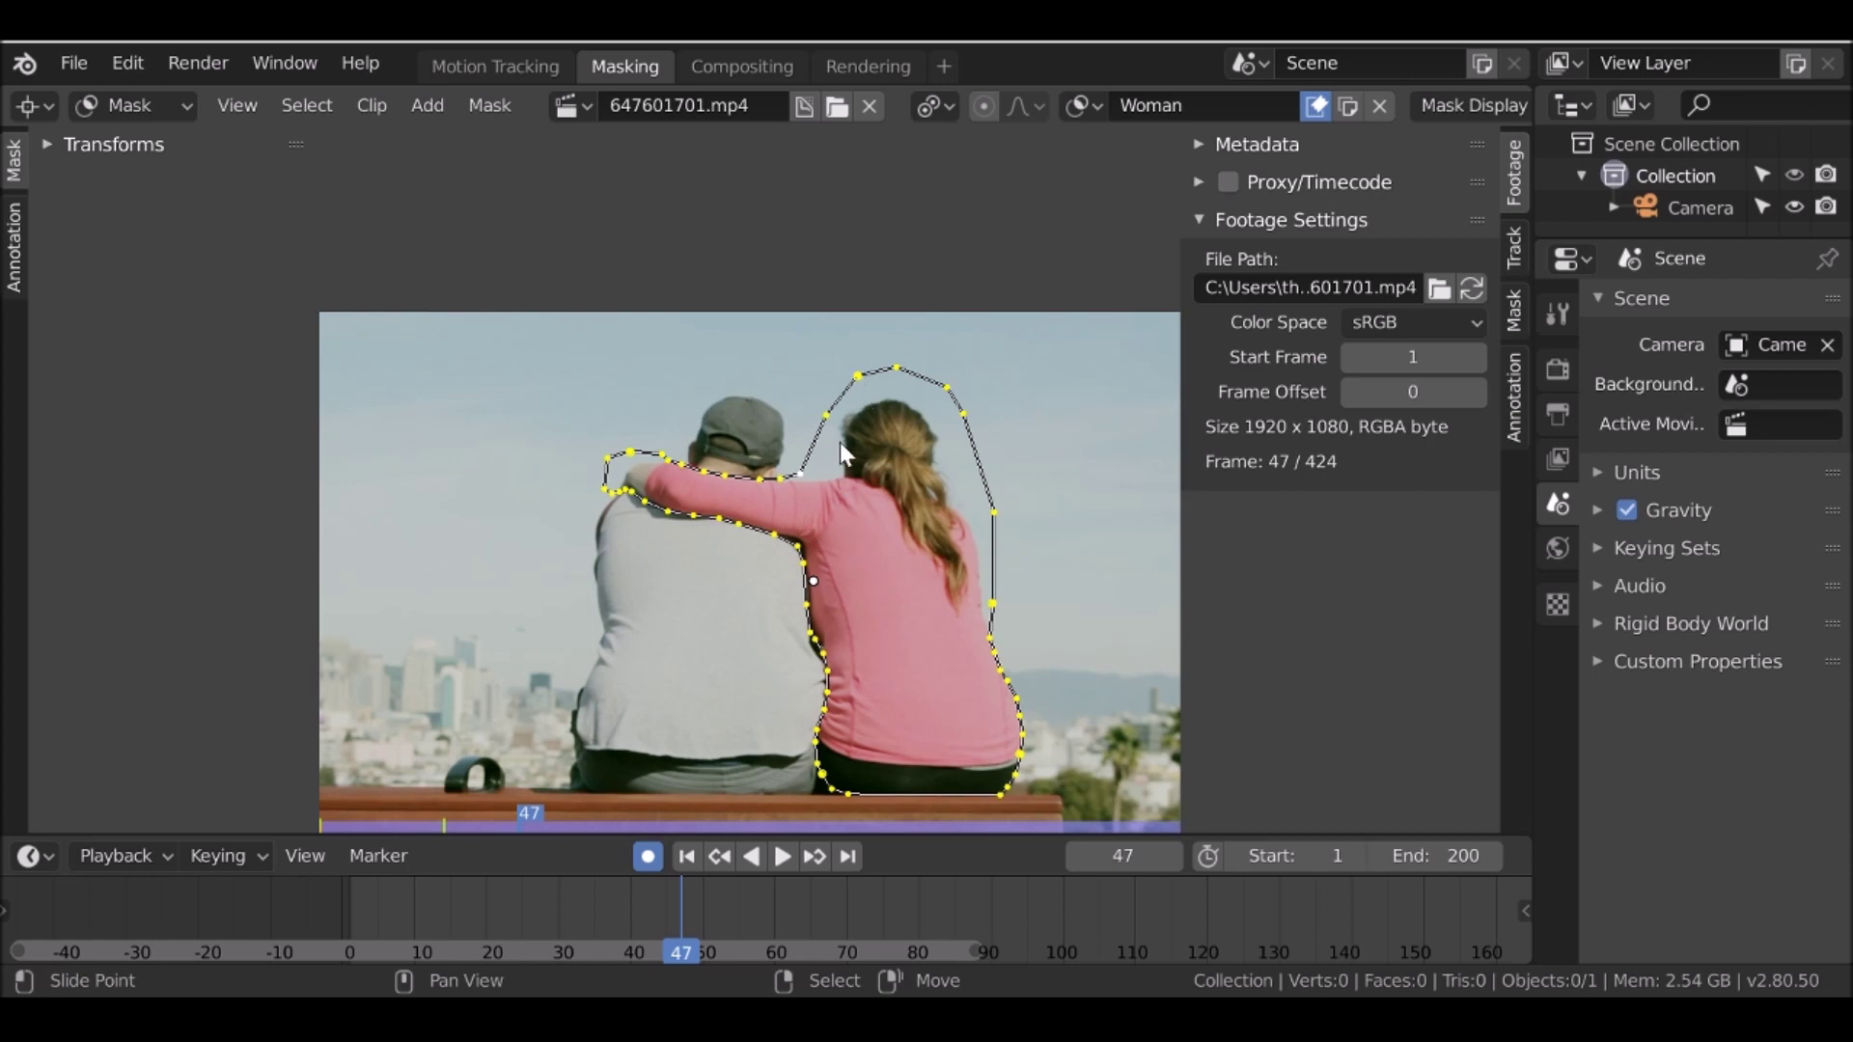
pyautogui.click(686, 857)
pyautogui.click(660, 857)
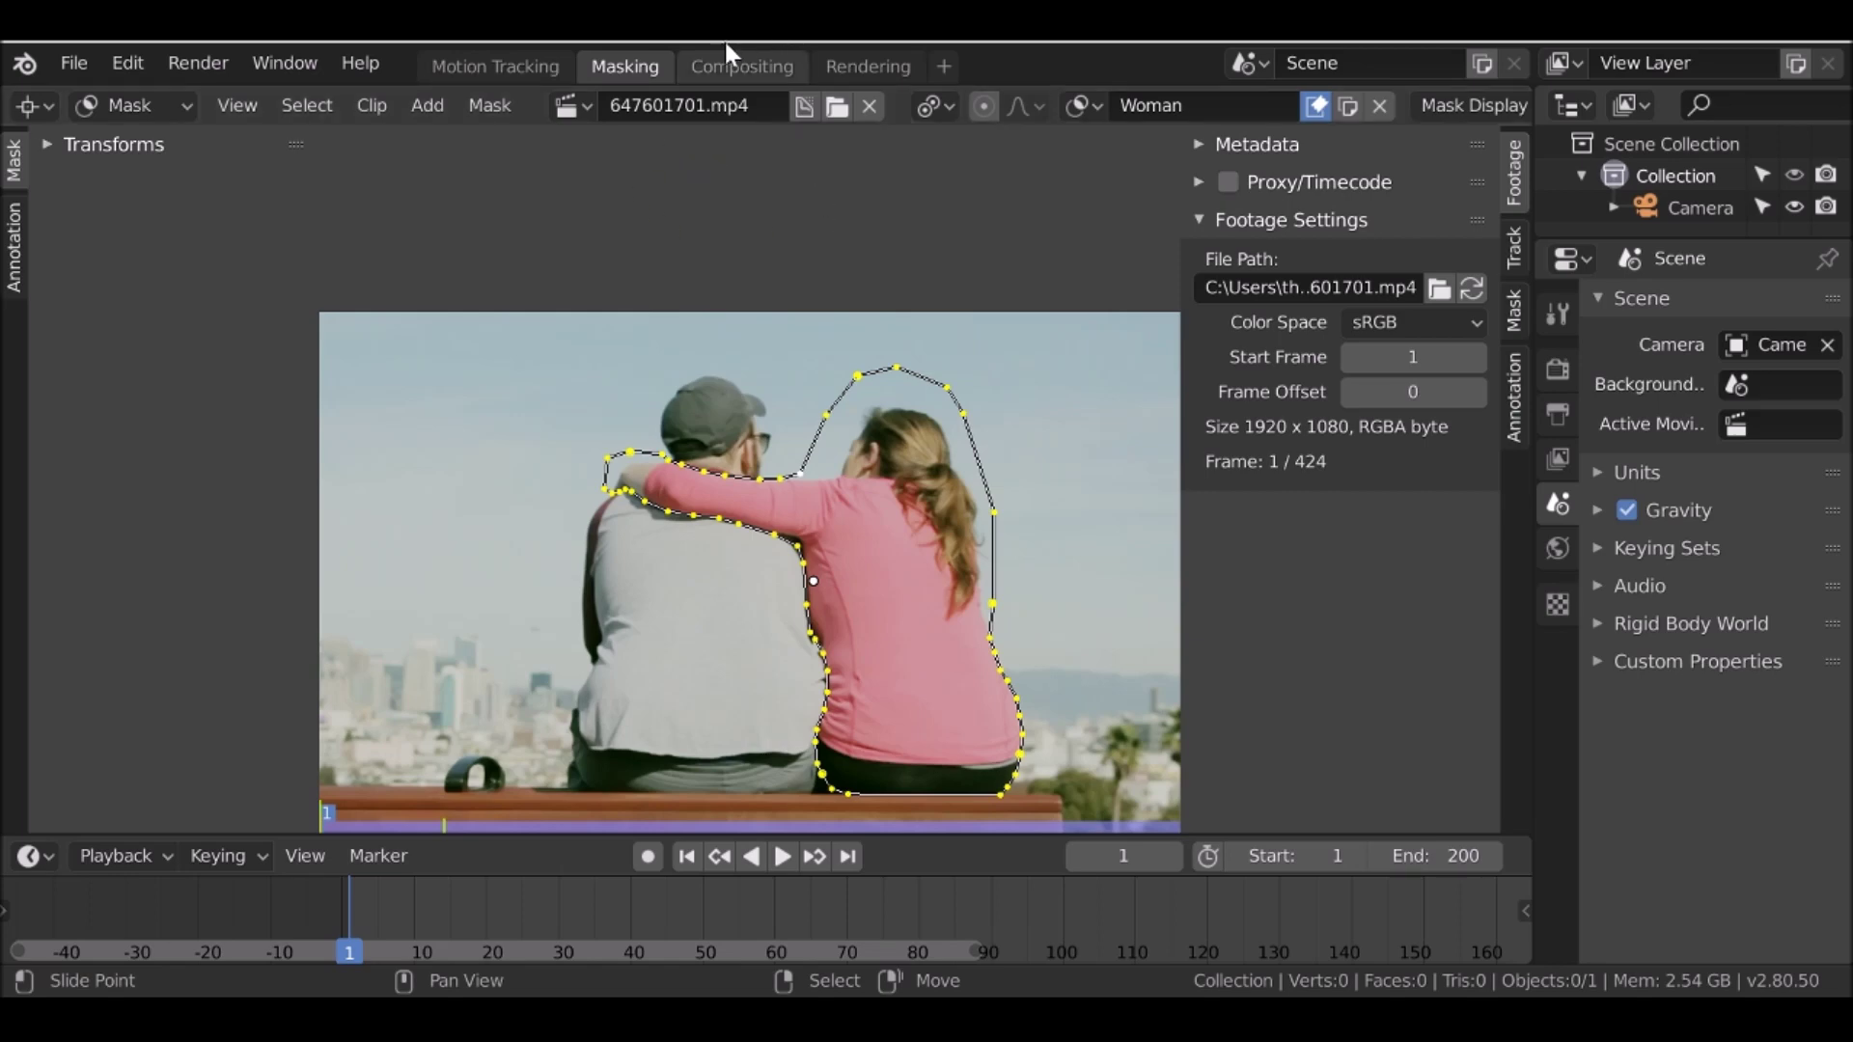
# Switch to the Compositing workspace, enable Use Nodes and enlarge the node editor
pyautogui.click(728, 68)
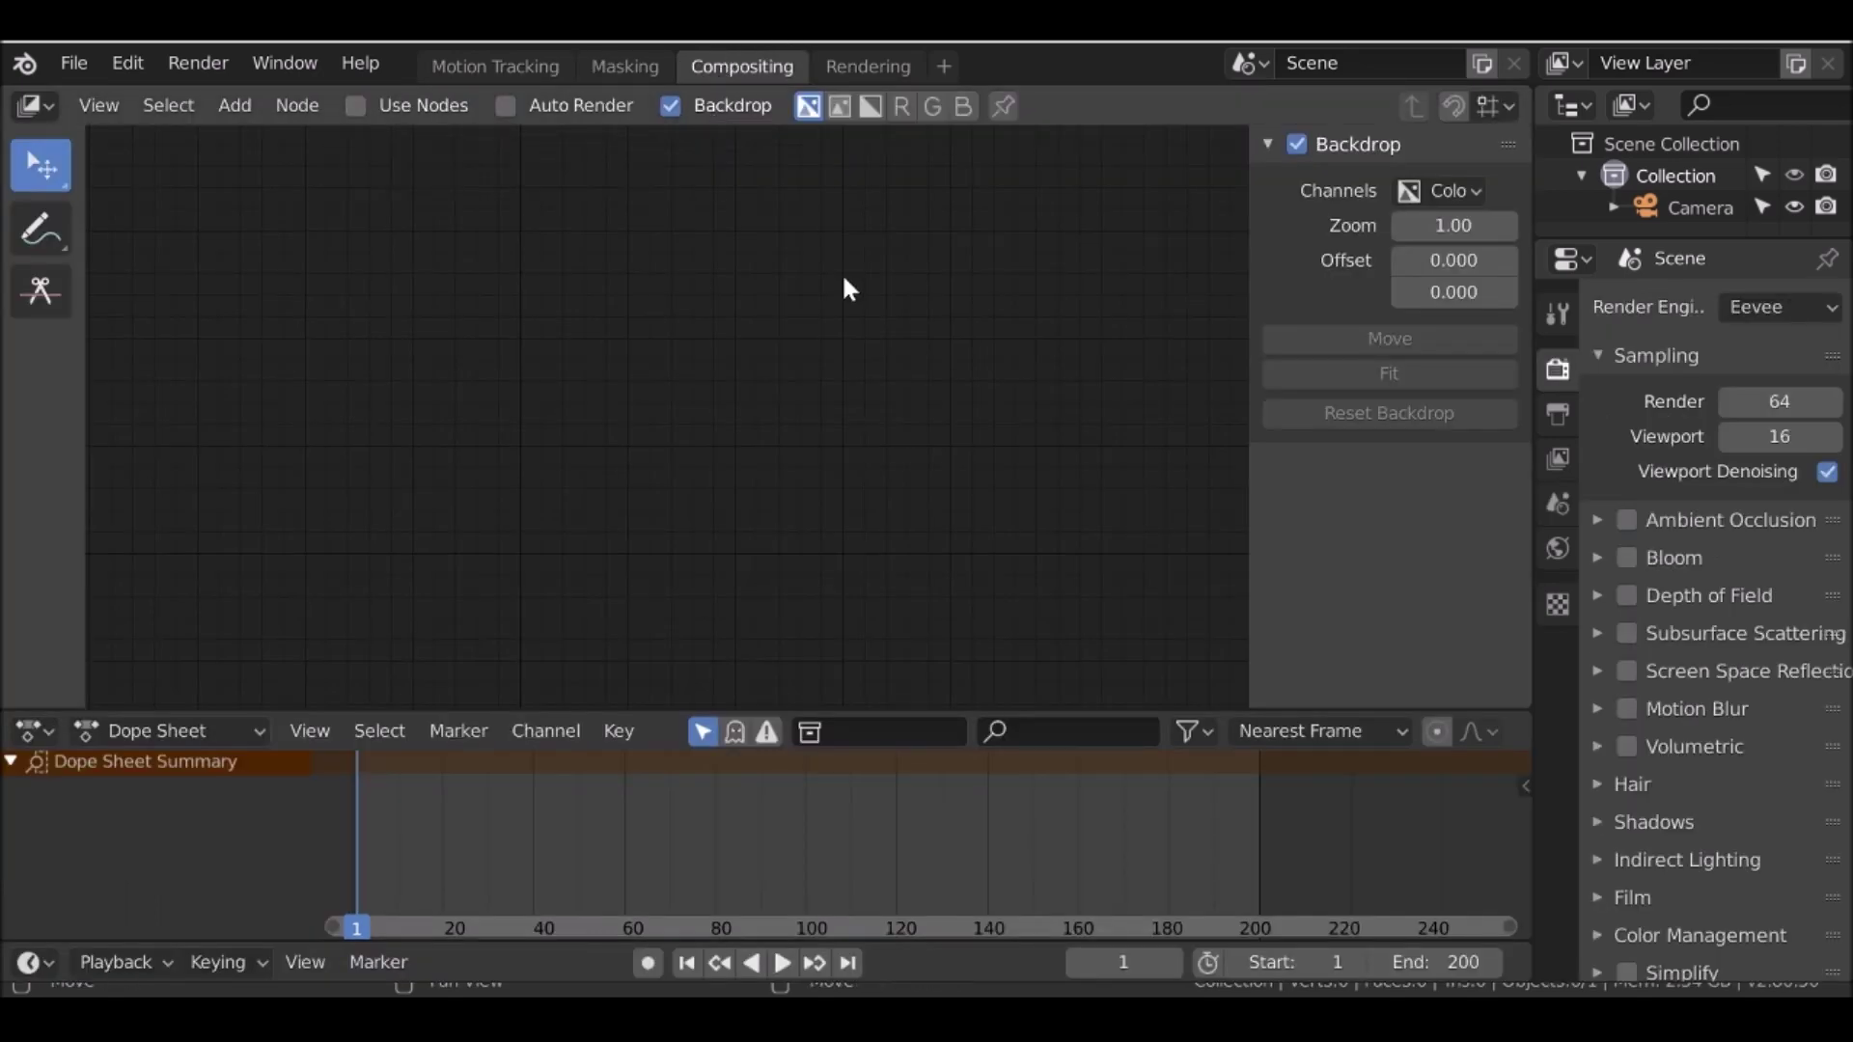
pyautogui.click(357, 106)
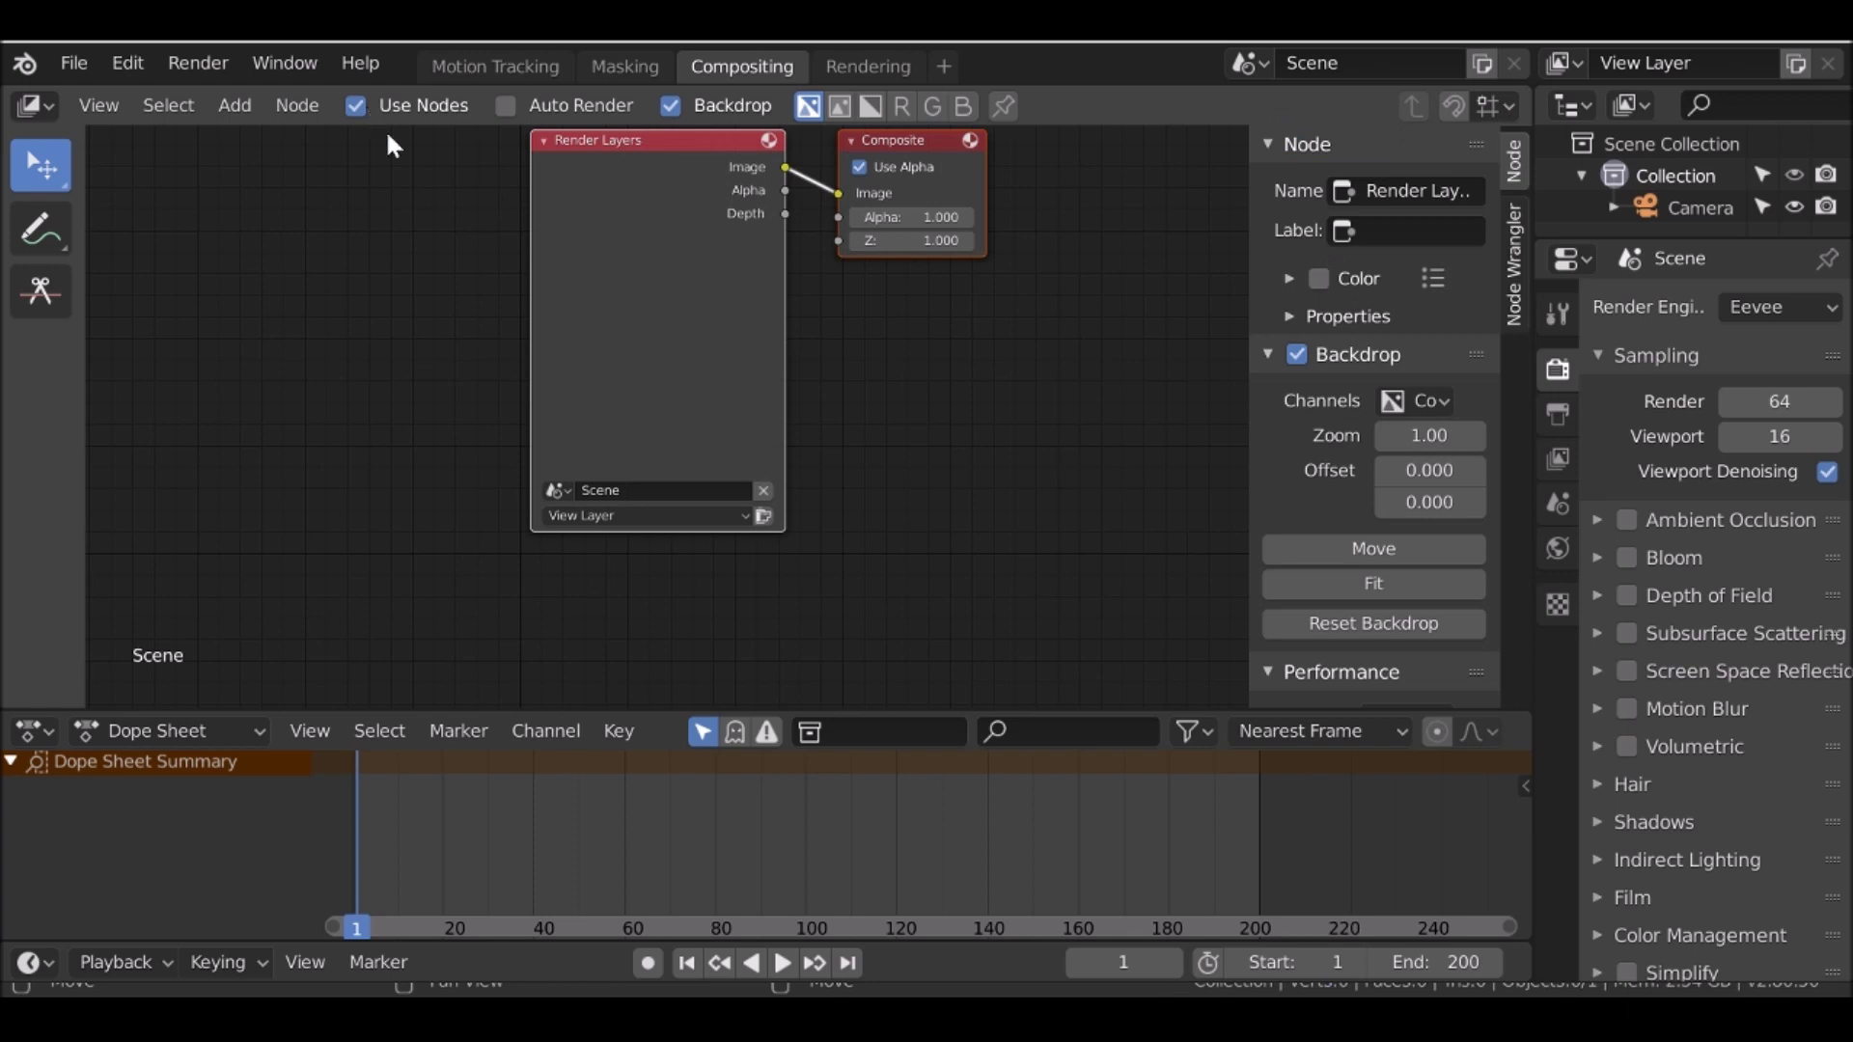
pyautogui.moveTo(918, 712); pyautogui.dragTo(919, 775)
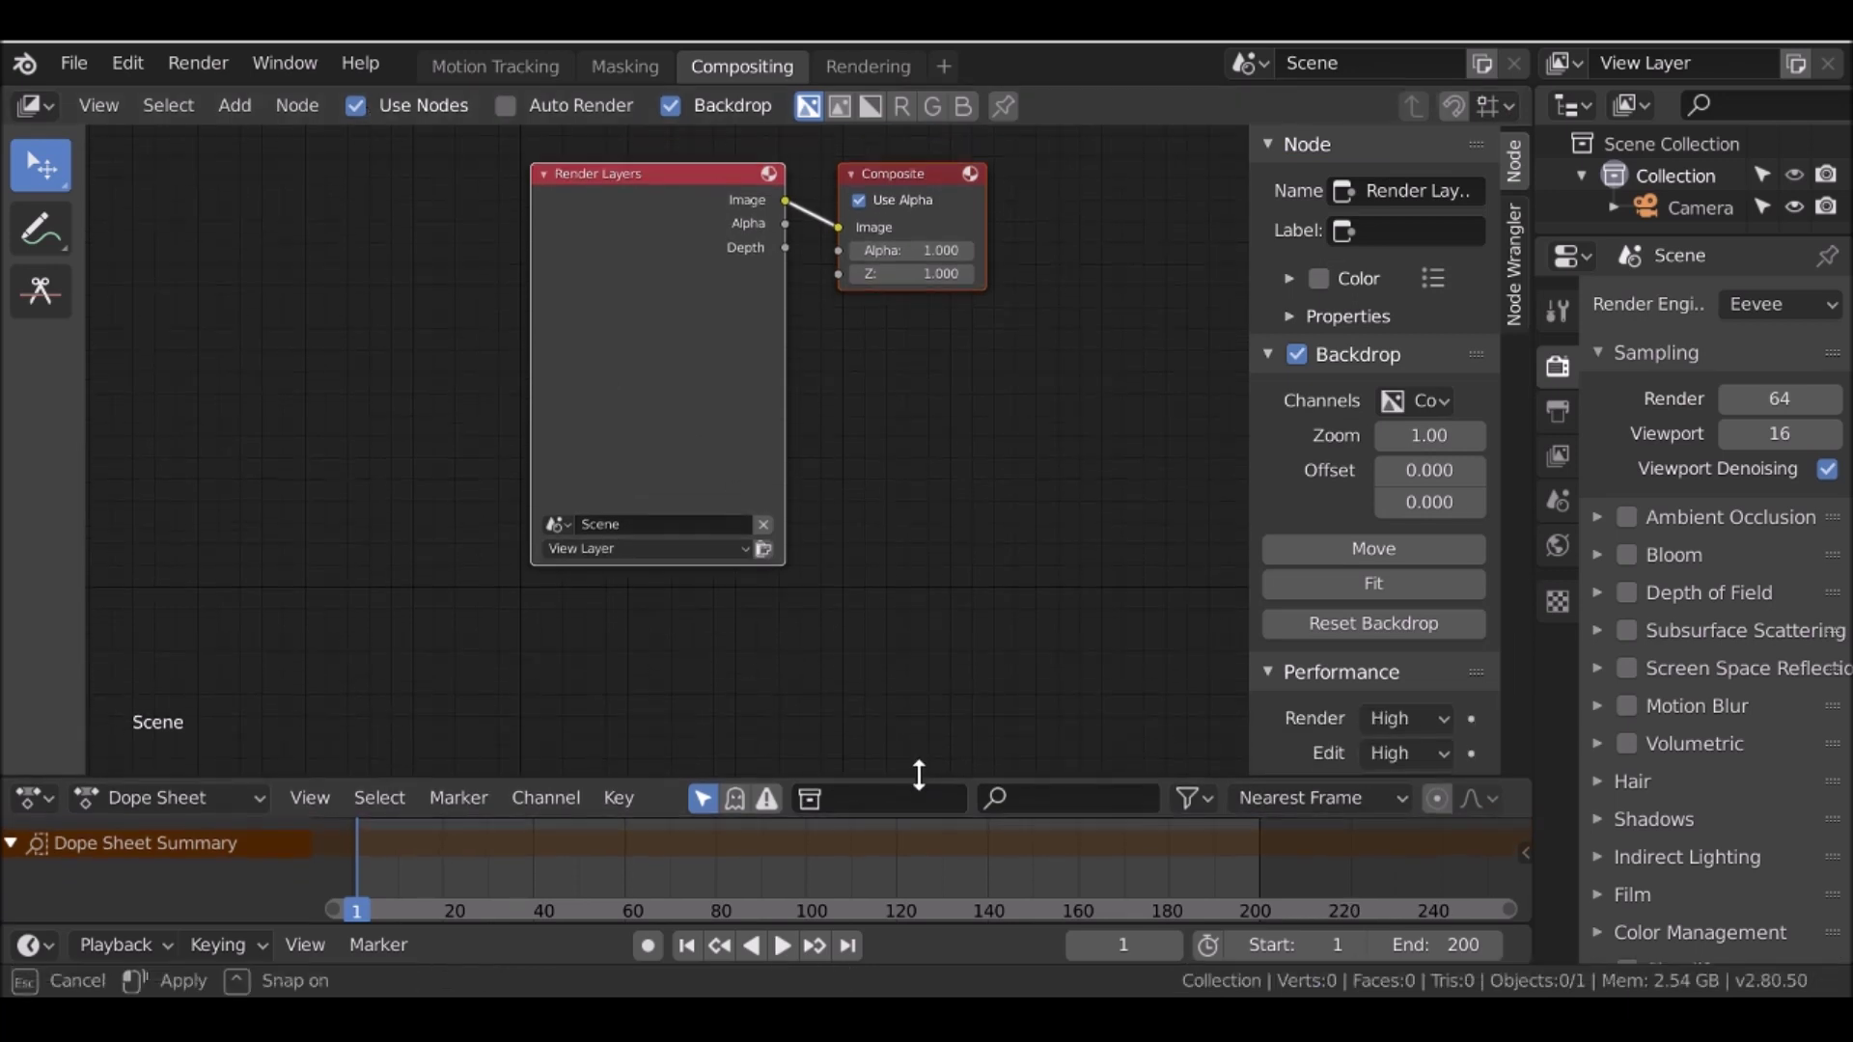
# Space the Render Layers and Composite nodes farther apart
pyautogui.scroll(-4, 849, 541)
pyautogui.moveTo(722, 384); pyautogui.dragTo(659, 360)
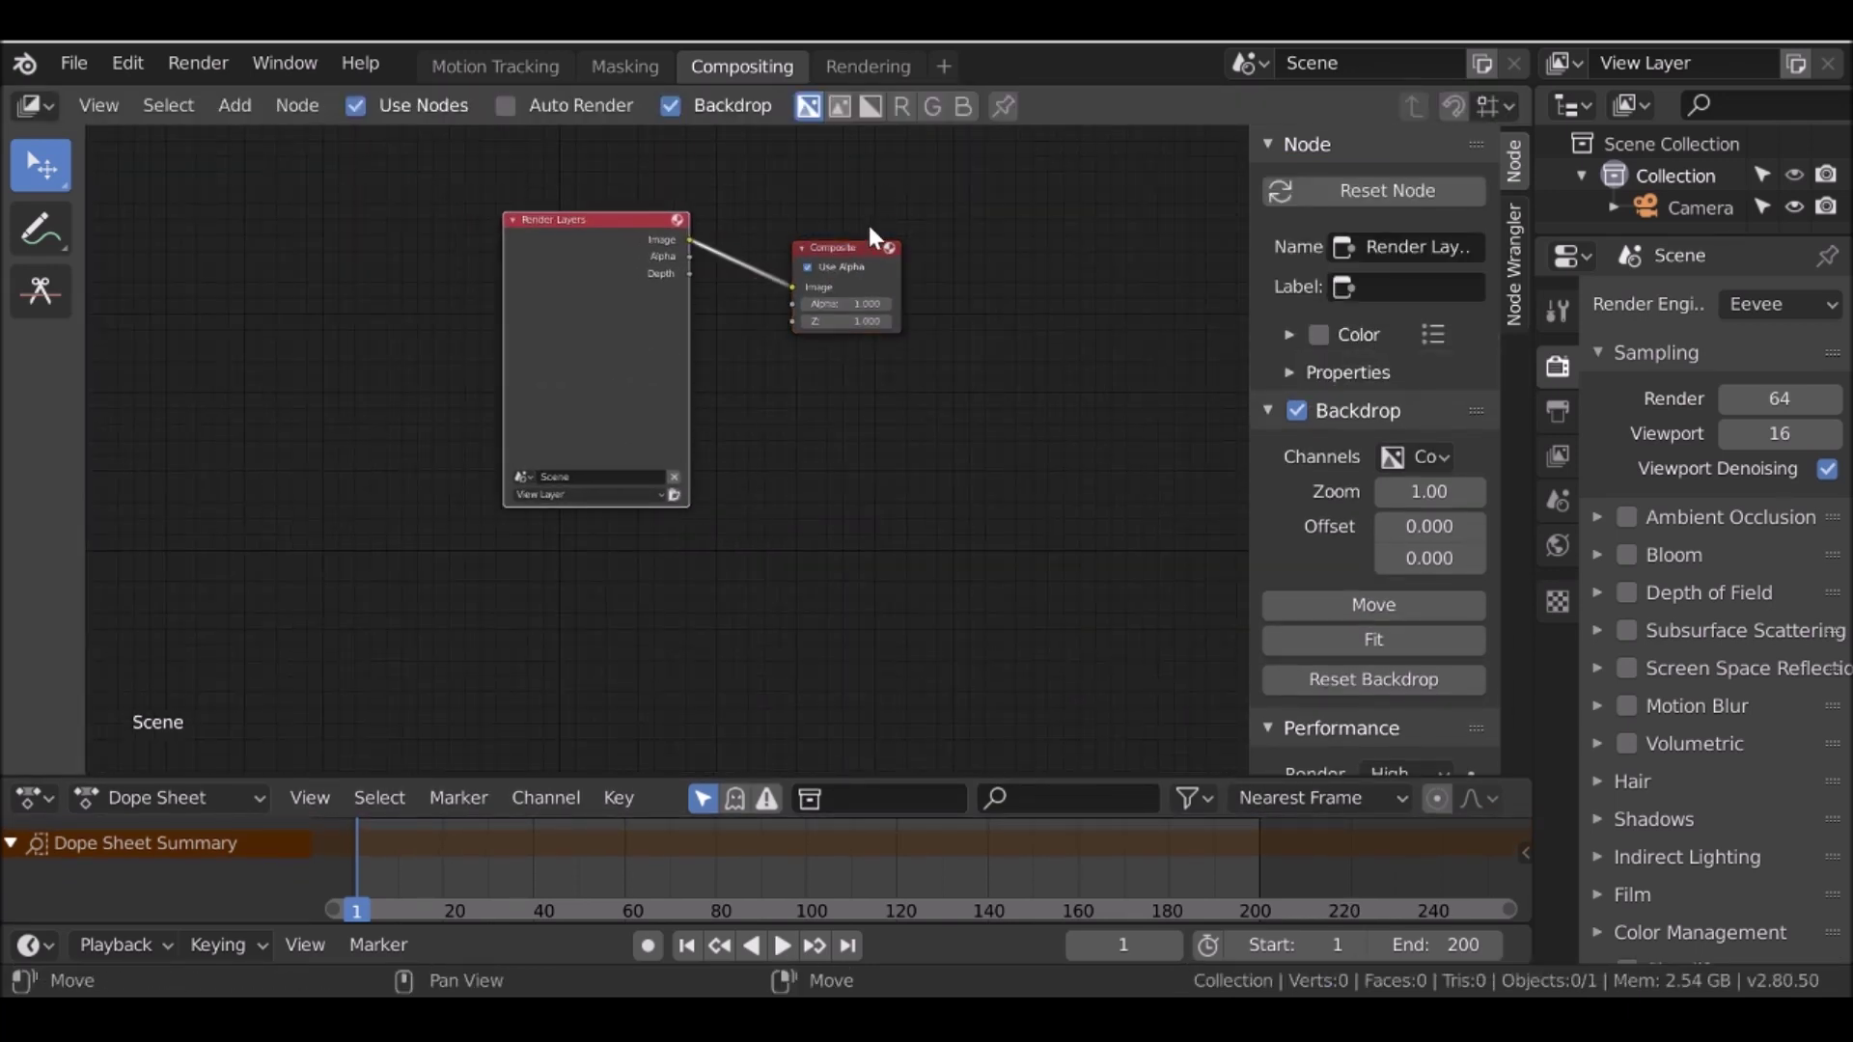
pyautogui.moveTo(847, 257); pyautogui.dragTo(874, 257)
pyautogui.click(567, 266)
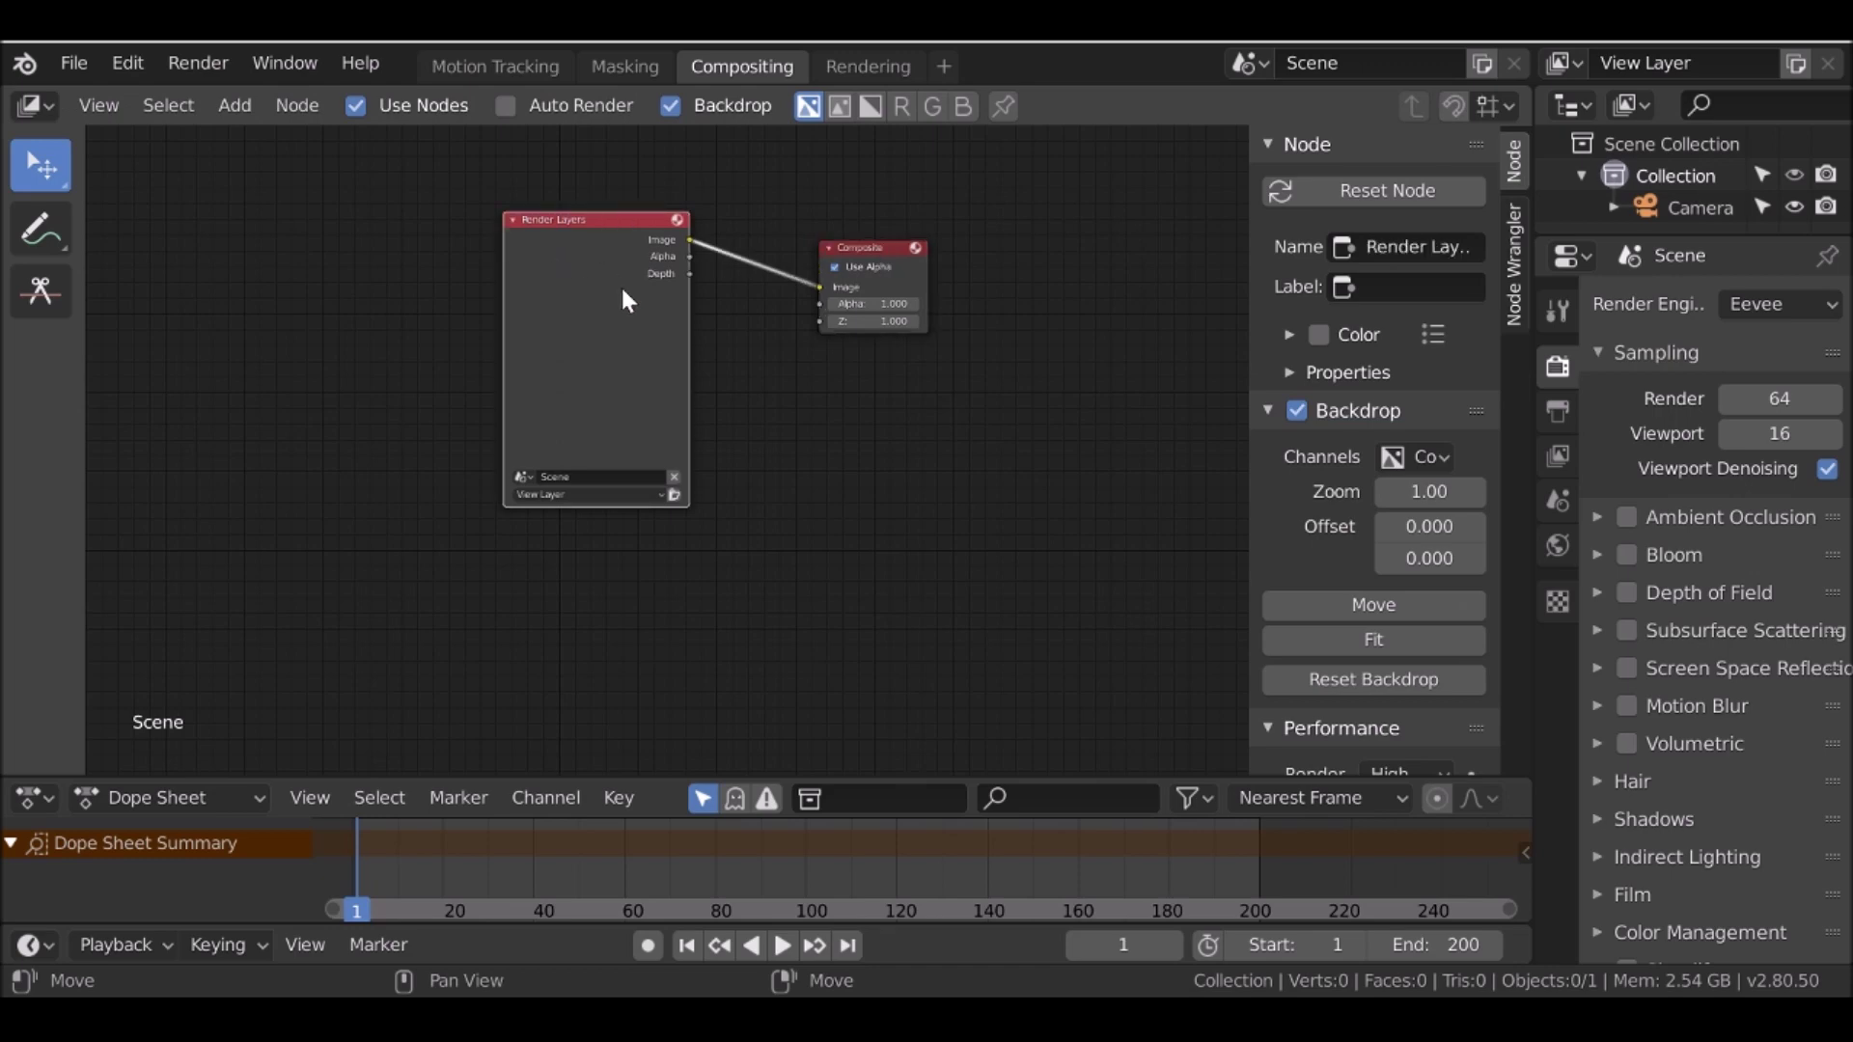
pyautogui.press('x')
pyautogui.hotkey('ctrl', 'z')
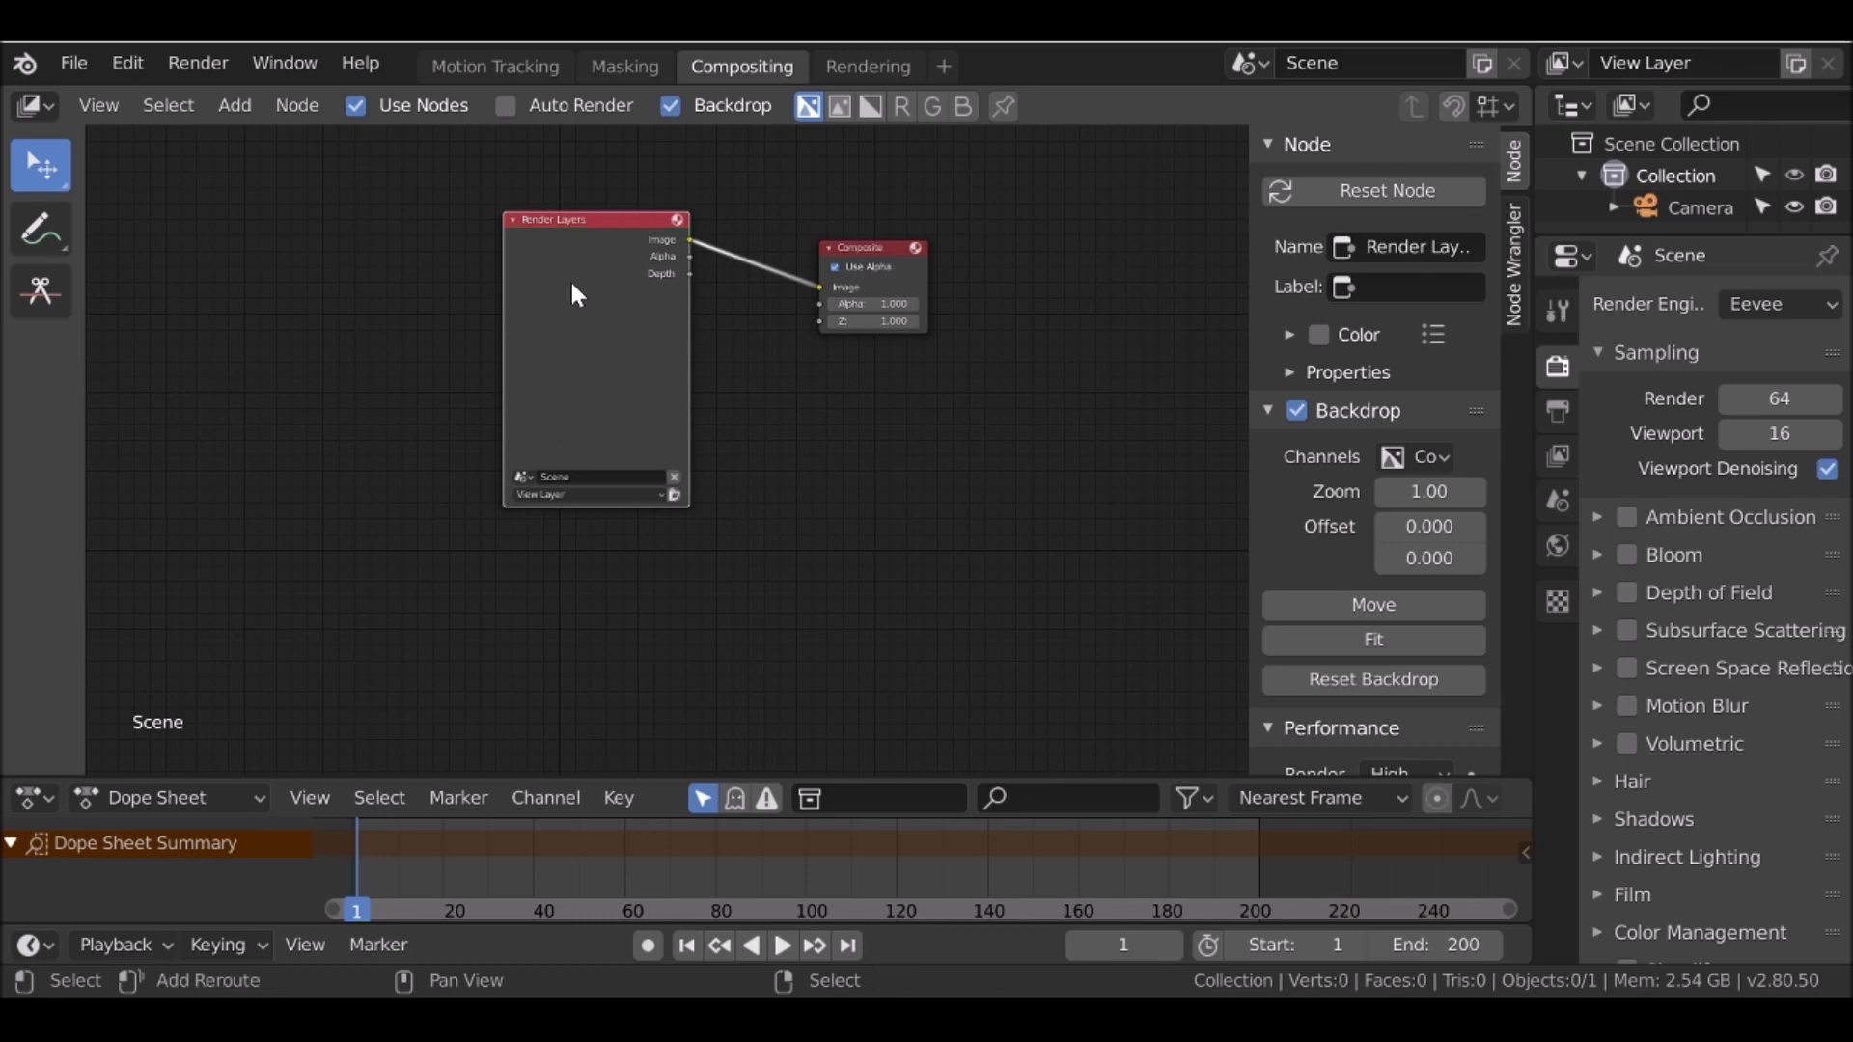
# Switch the Render Layers node to a Movie Clip input node and load 647601701.mp4 into it
pyautogui.hotkey('shift', 's')
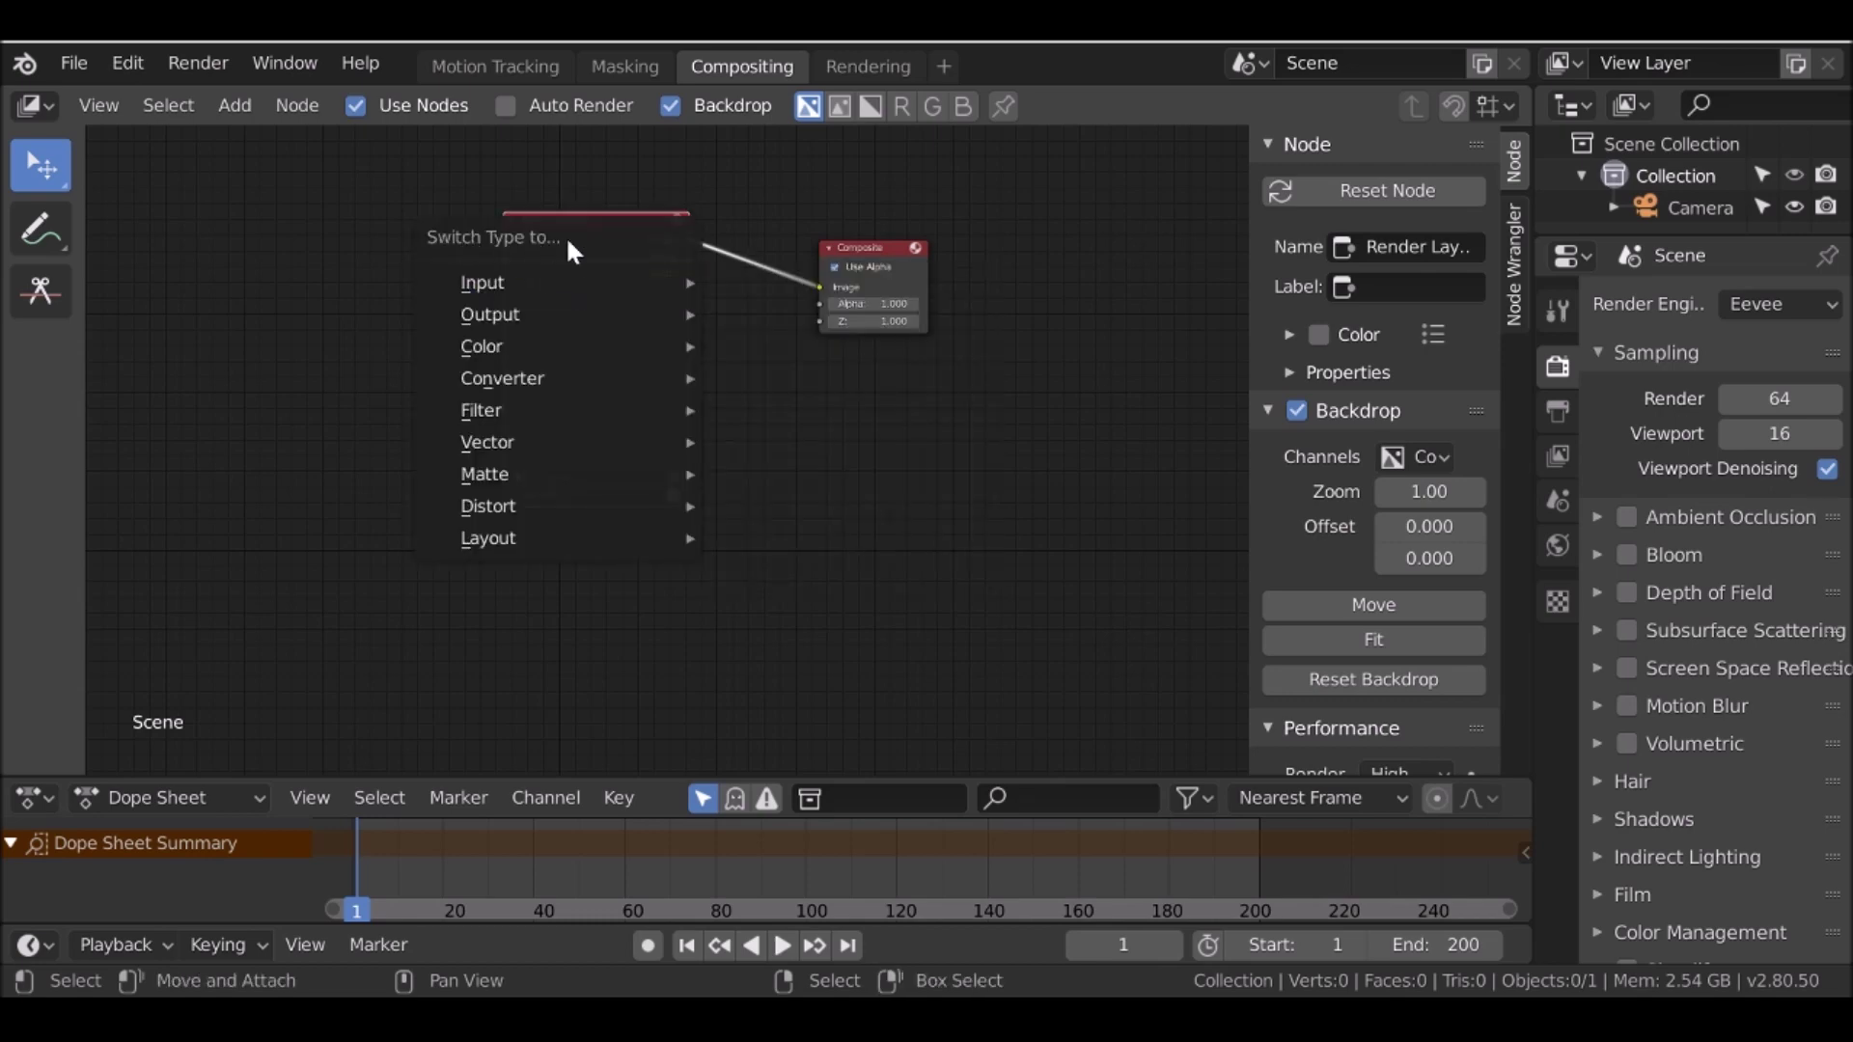
pyautogui.moveTo(475, 280)
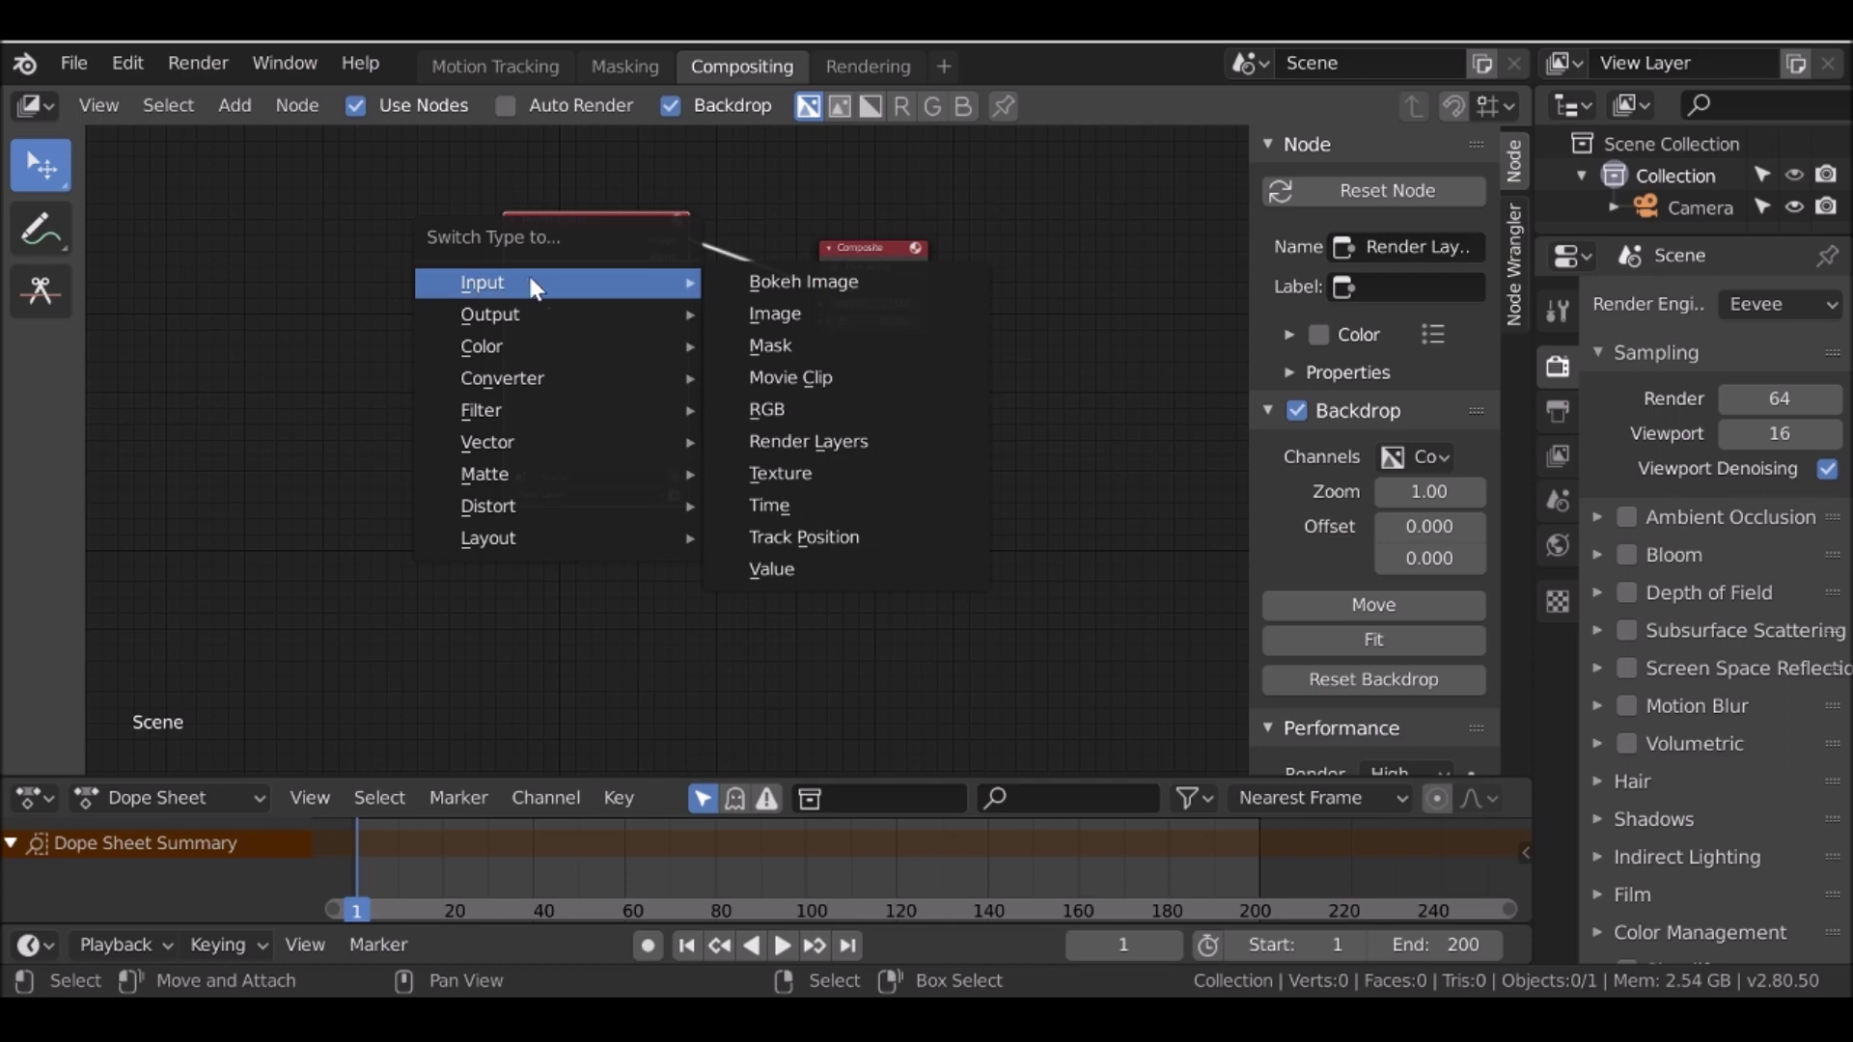
pyautogui.click(849, 378)
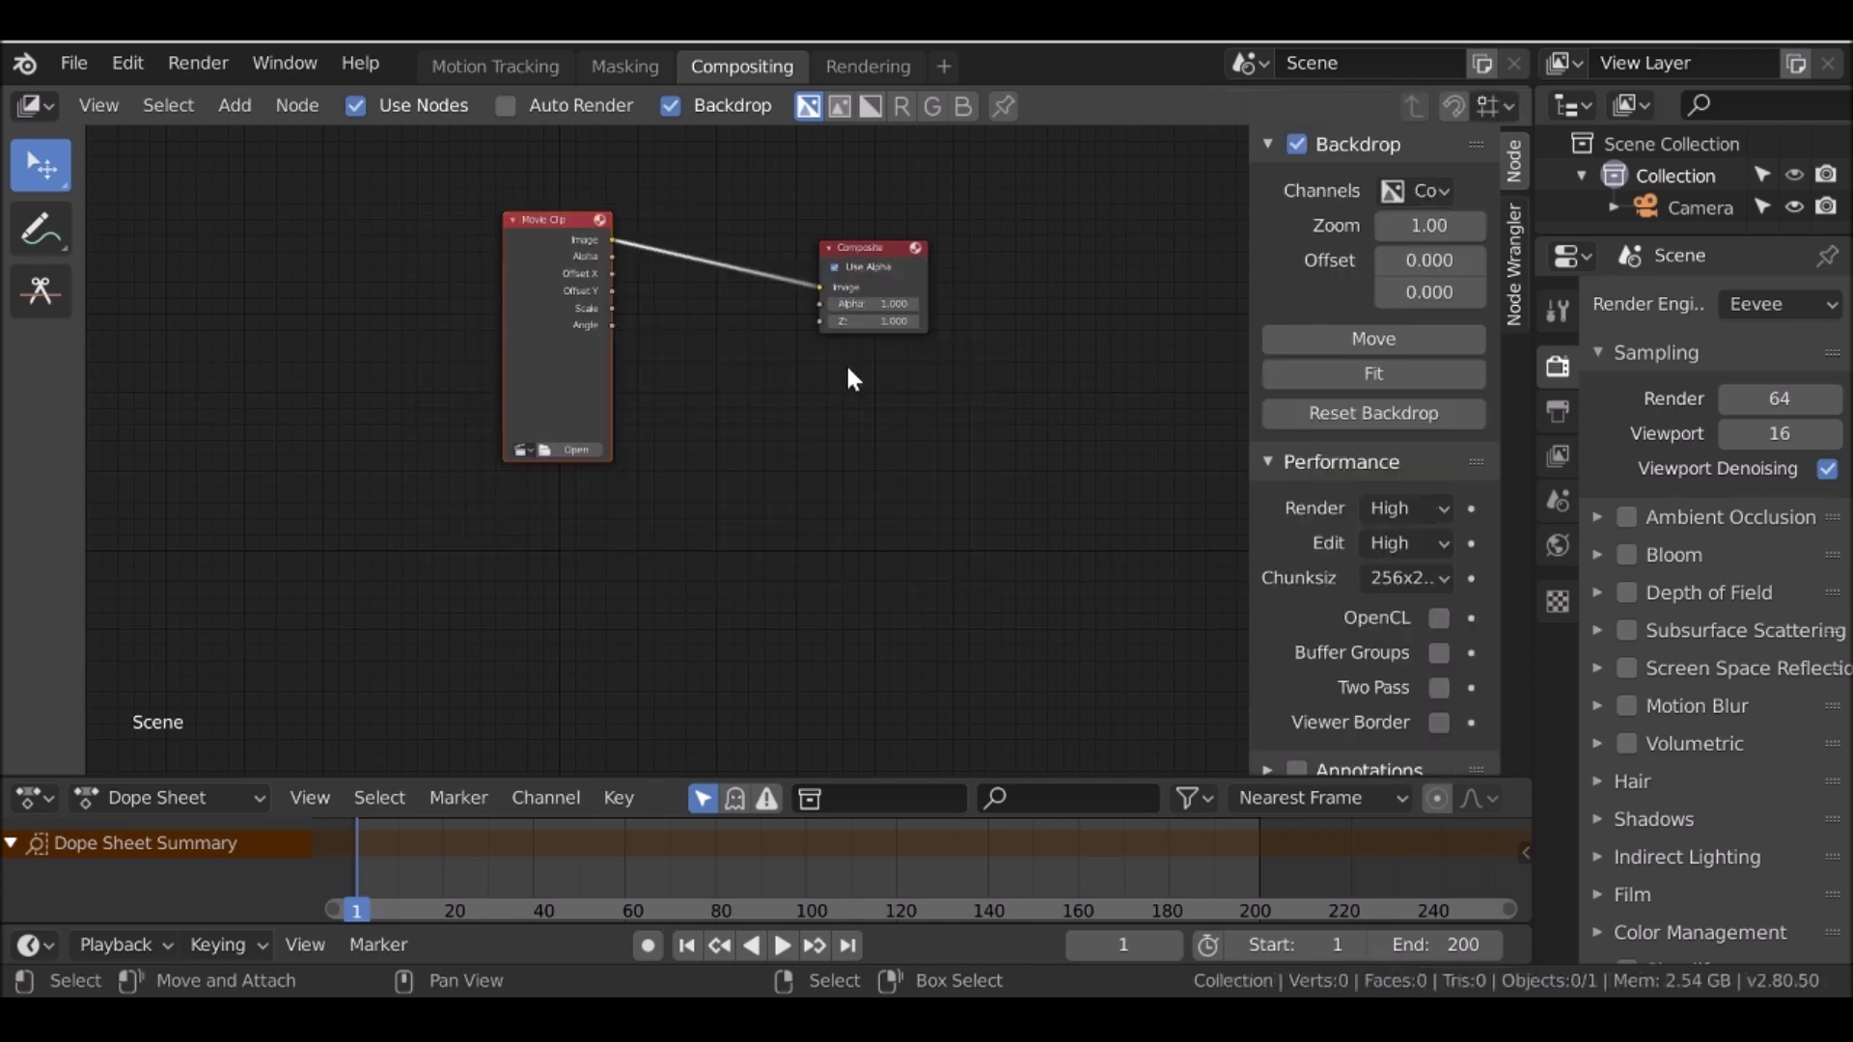
pyautogui.scroll(2, 606, 395)
pyautogui.click(540, 432)
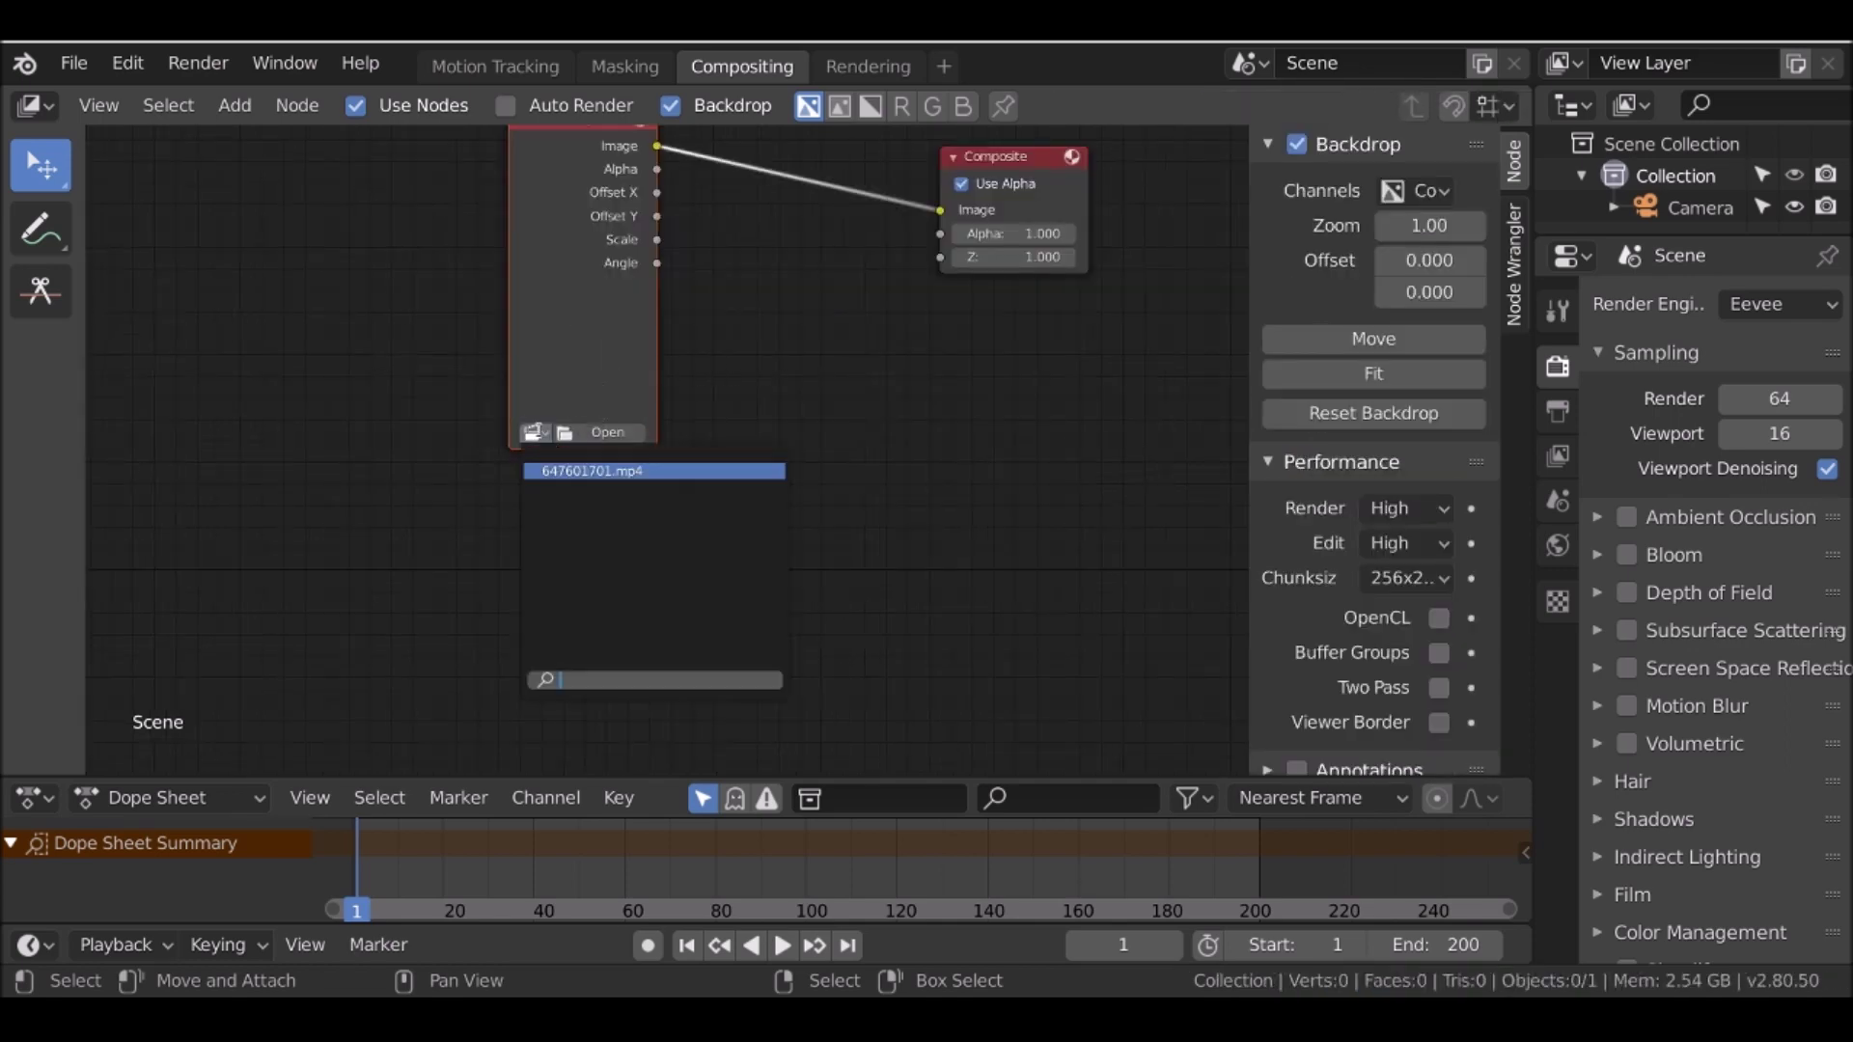
pyautogui.click(572, 473)
# Connect a Viewer node to the Movie Clip node's Image output to preview the clip in the backdrop
pyautogui.scroll(-3, 648, 404)
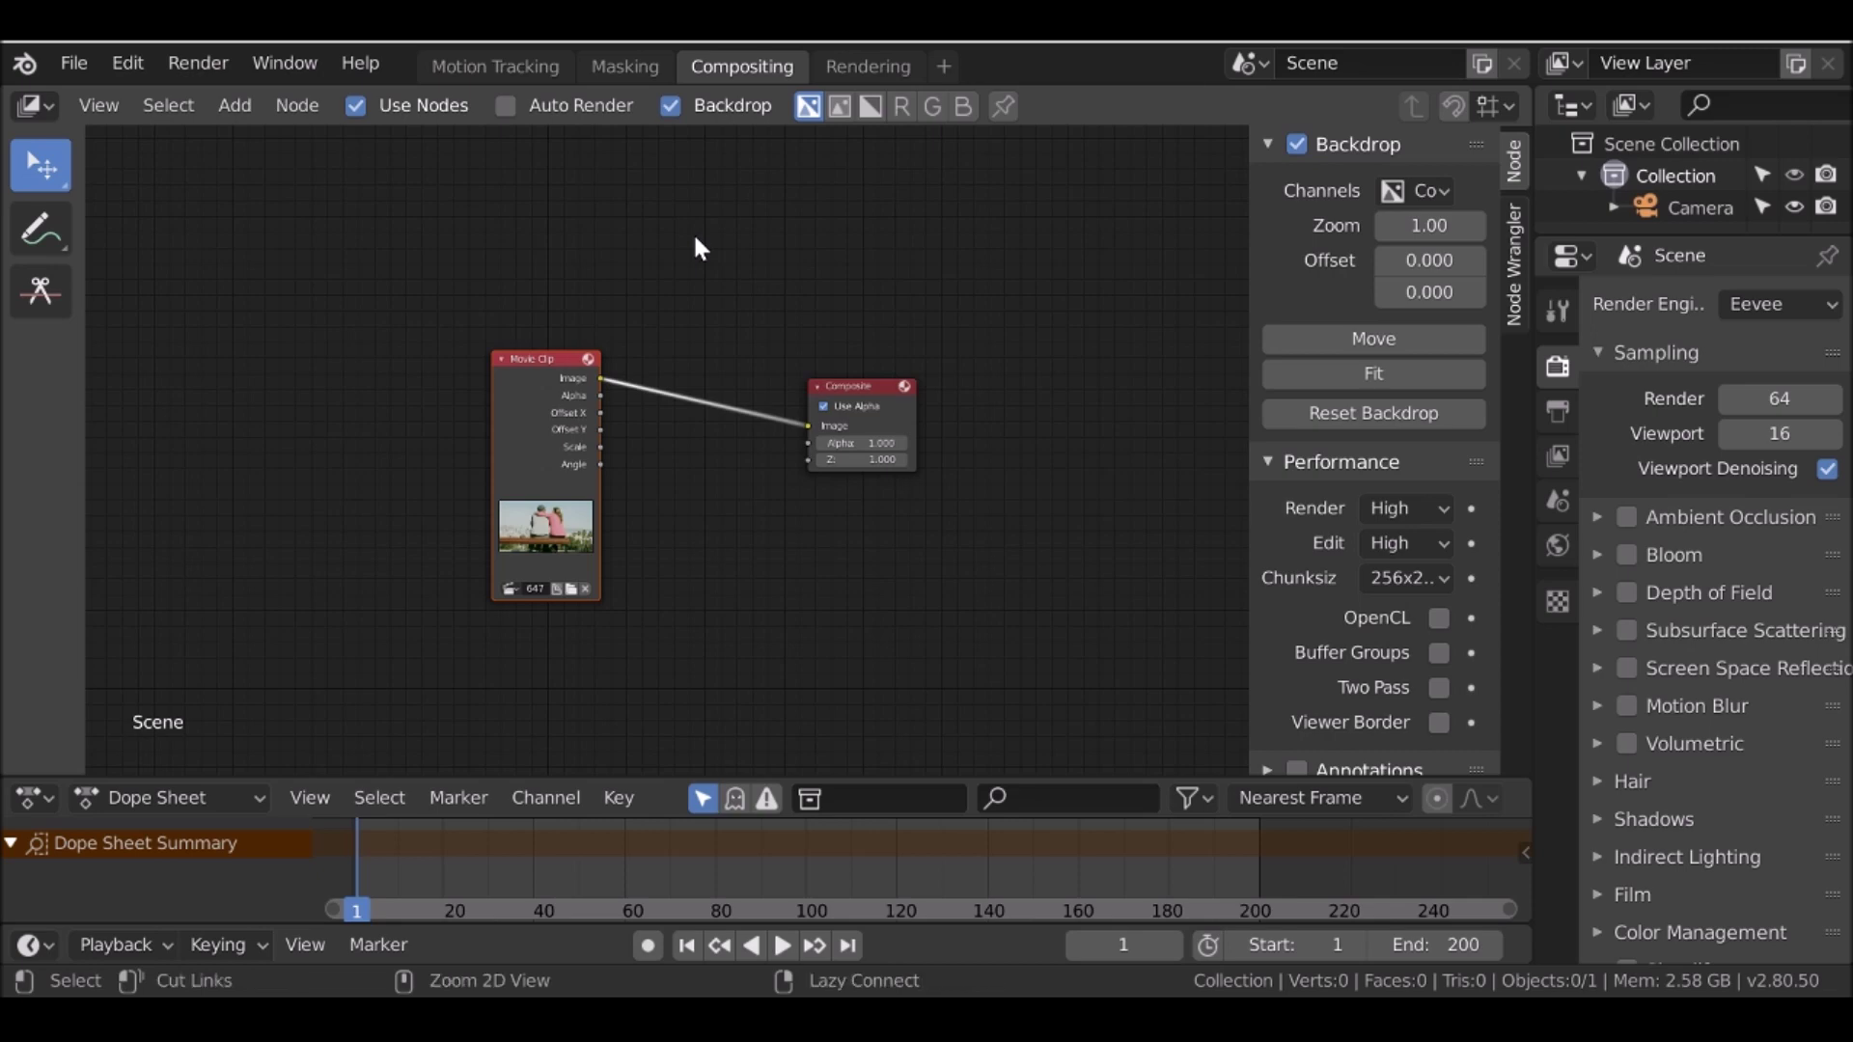
pyautogui.keyDown('ctrl'); pyautogui.keyDown('shift'); pyautogui.click(513, 385); pyautogui.keyUp('shift'); pyautogui.keyUp('ctrl')
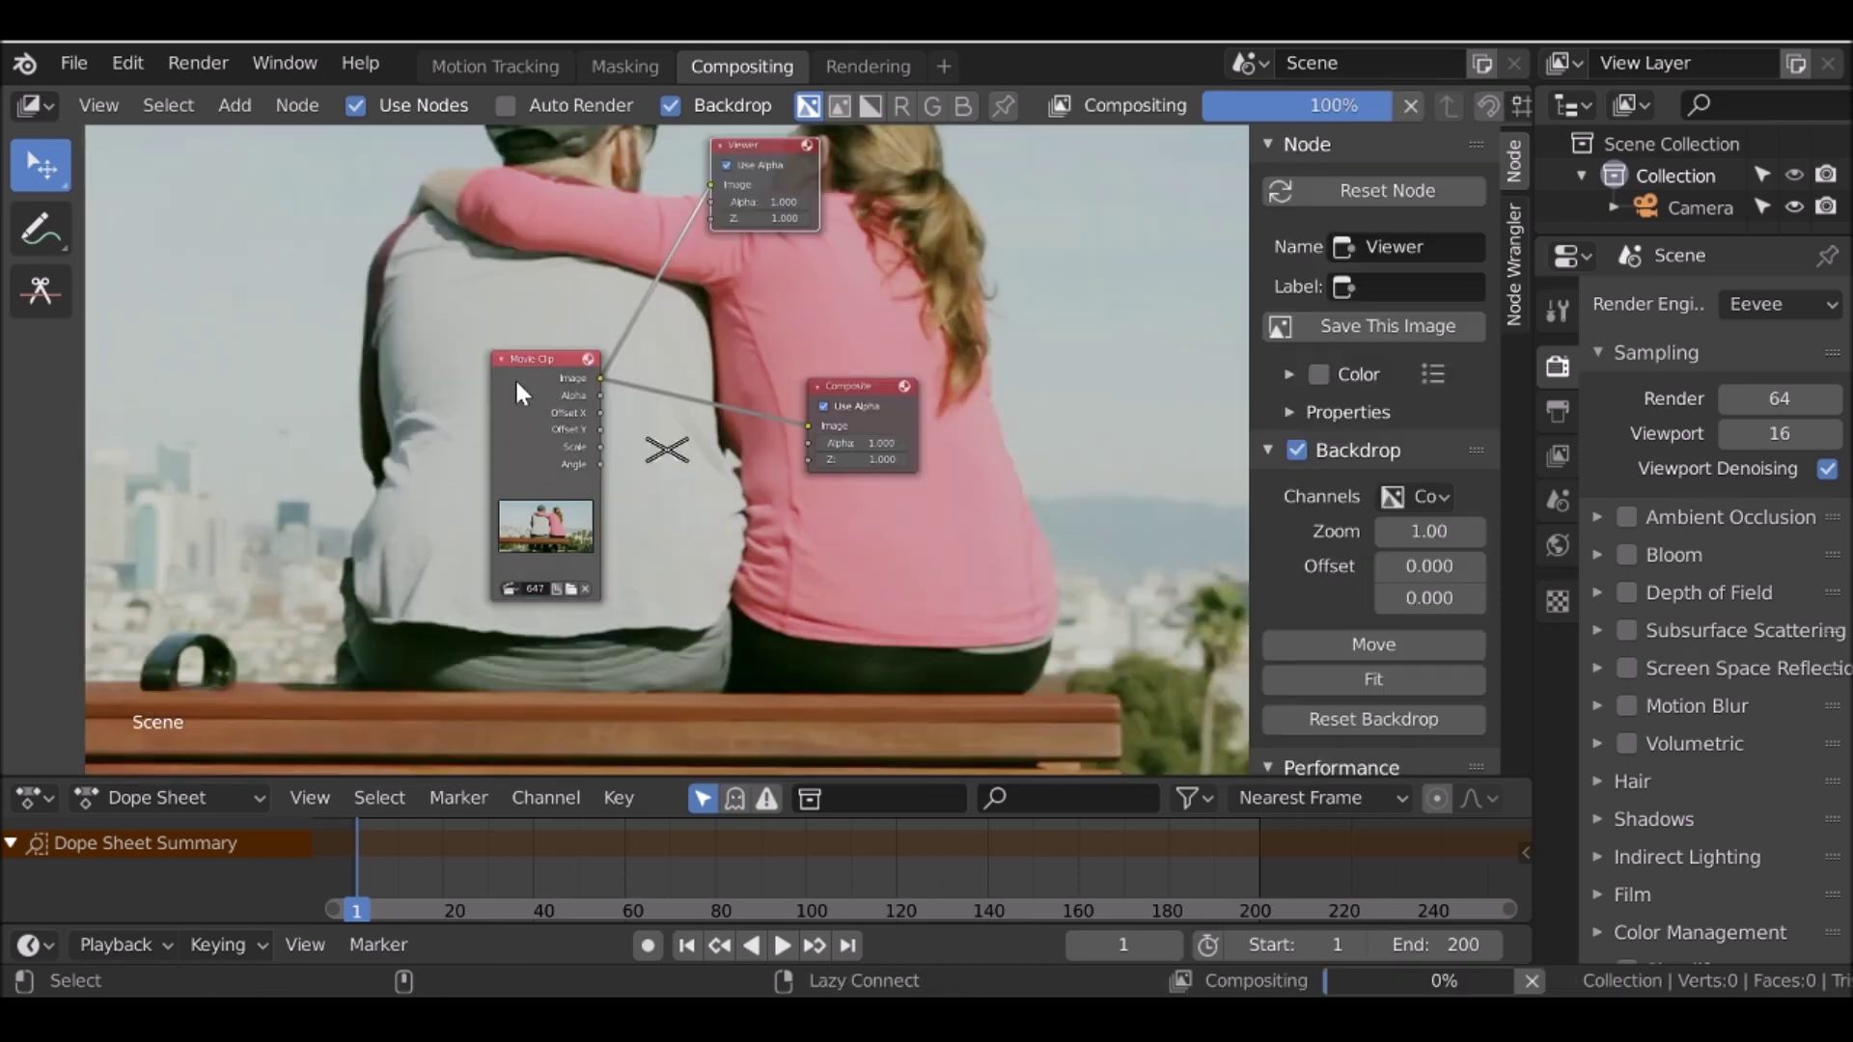
# Place the Viewer node above the Composite node and insert a Mix node on the Movie Clip's image output link
pyautogui.moveTo(767, 139); pyautogui.dragTo(870, 265)
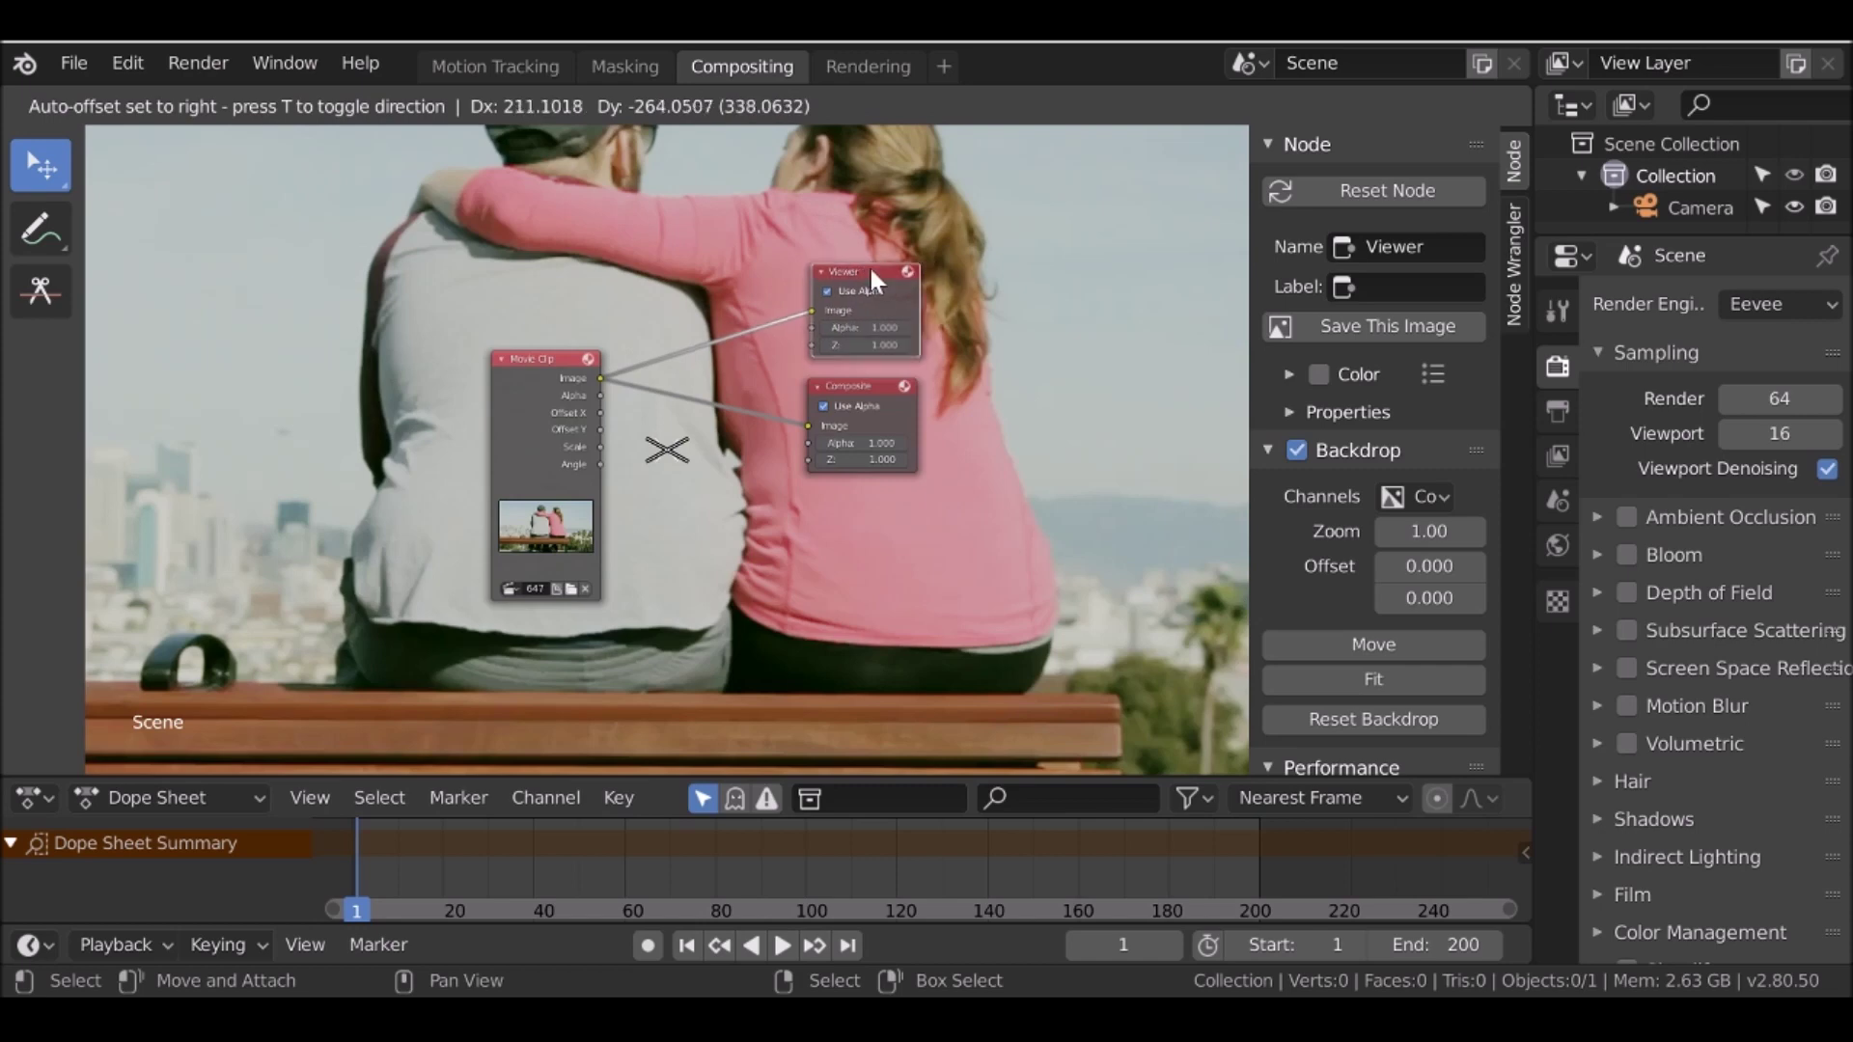
pyautogui.moveTo(870, 265); pyautogui.dragTo(870, 265)
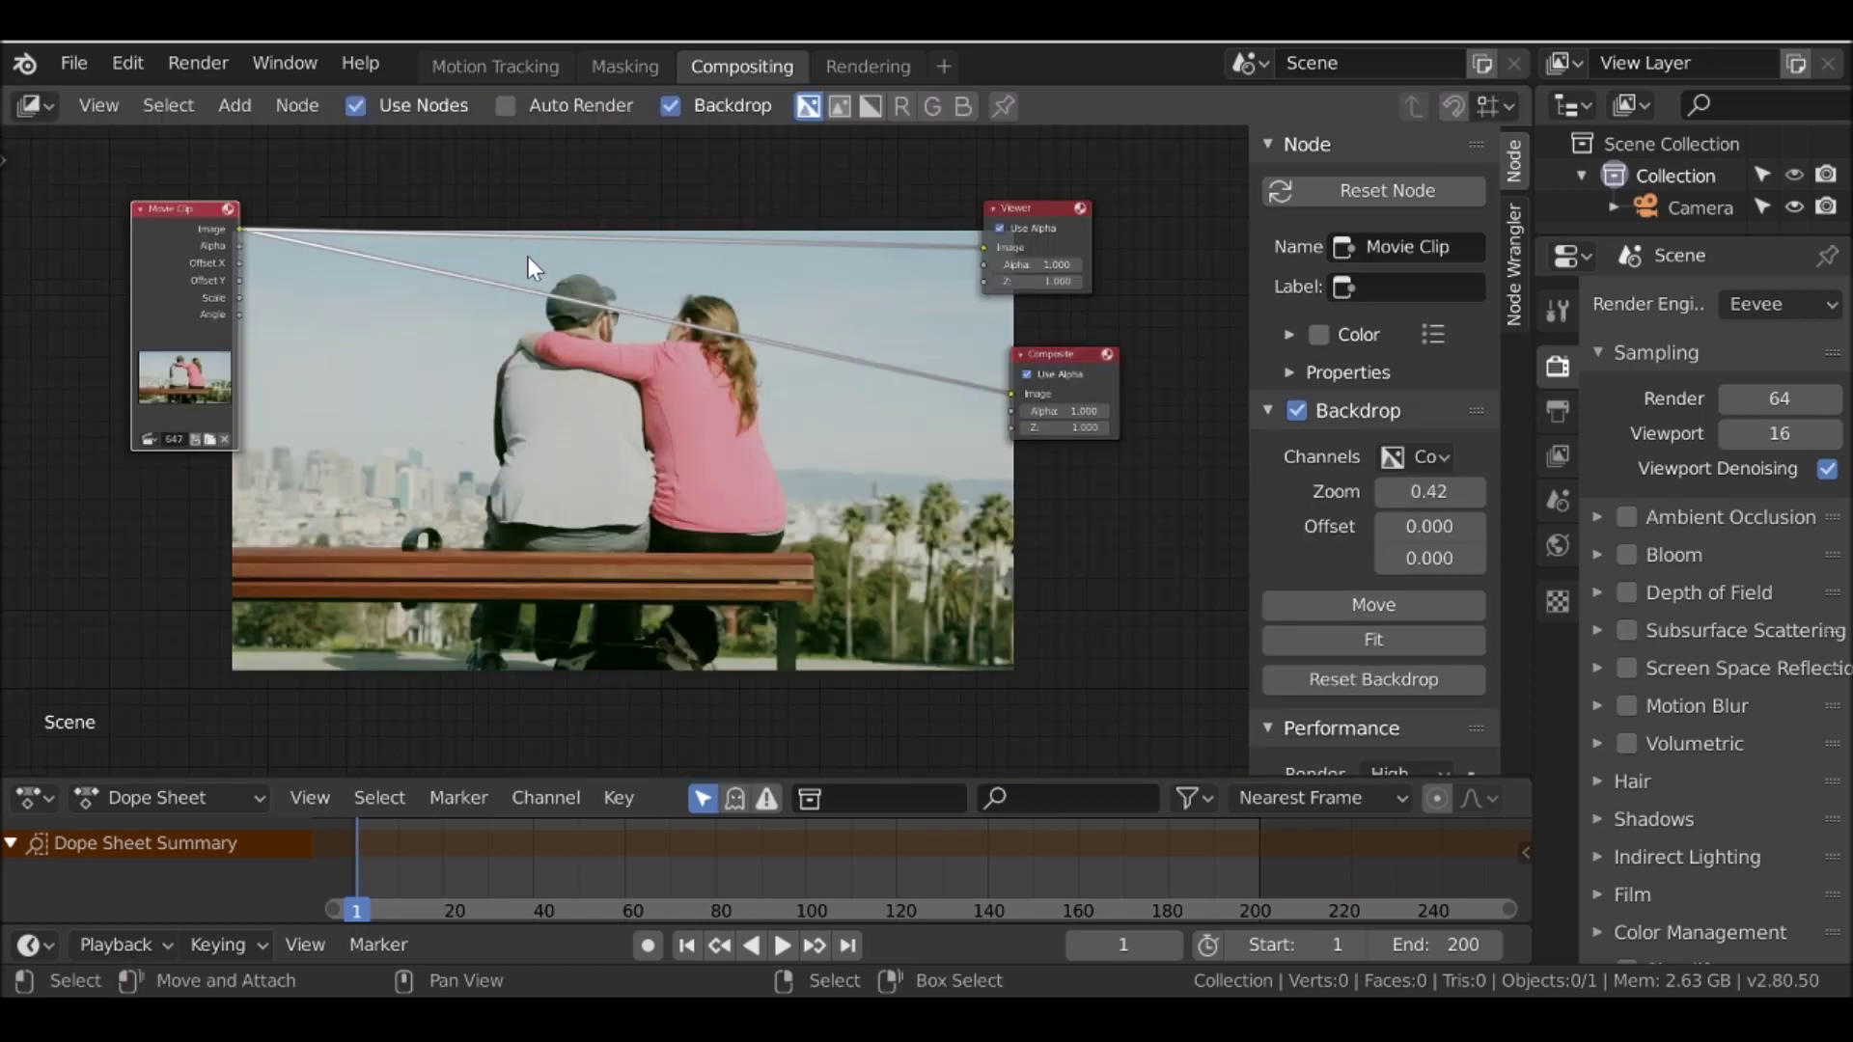
pyautogui.hotkey('shift', 'a')
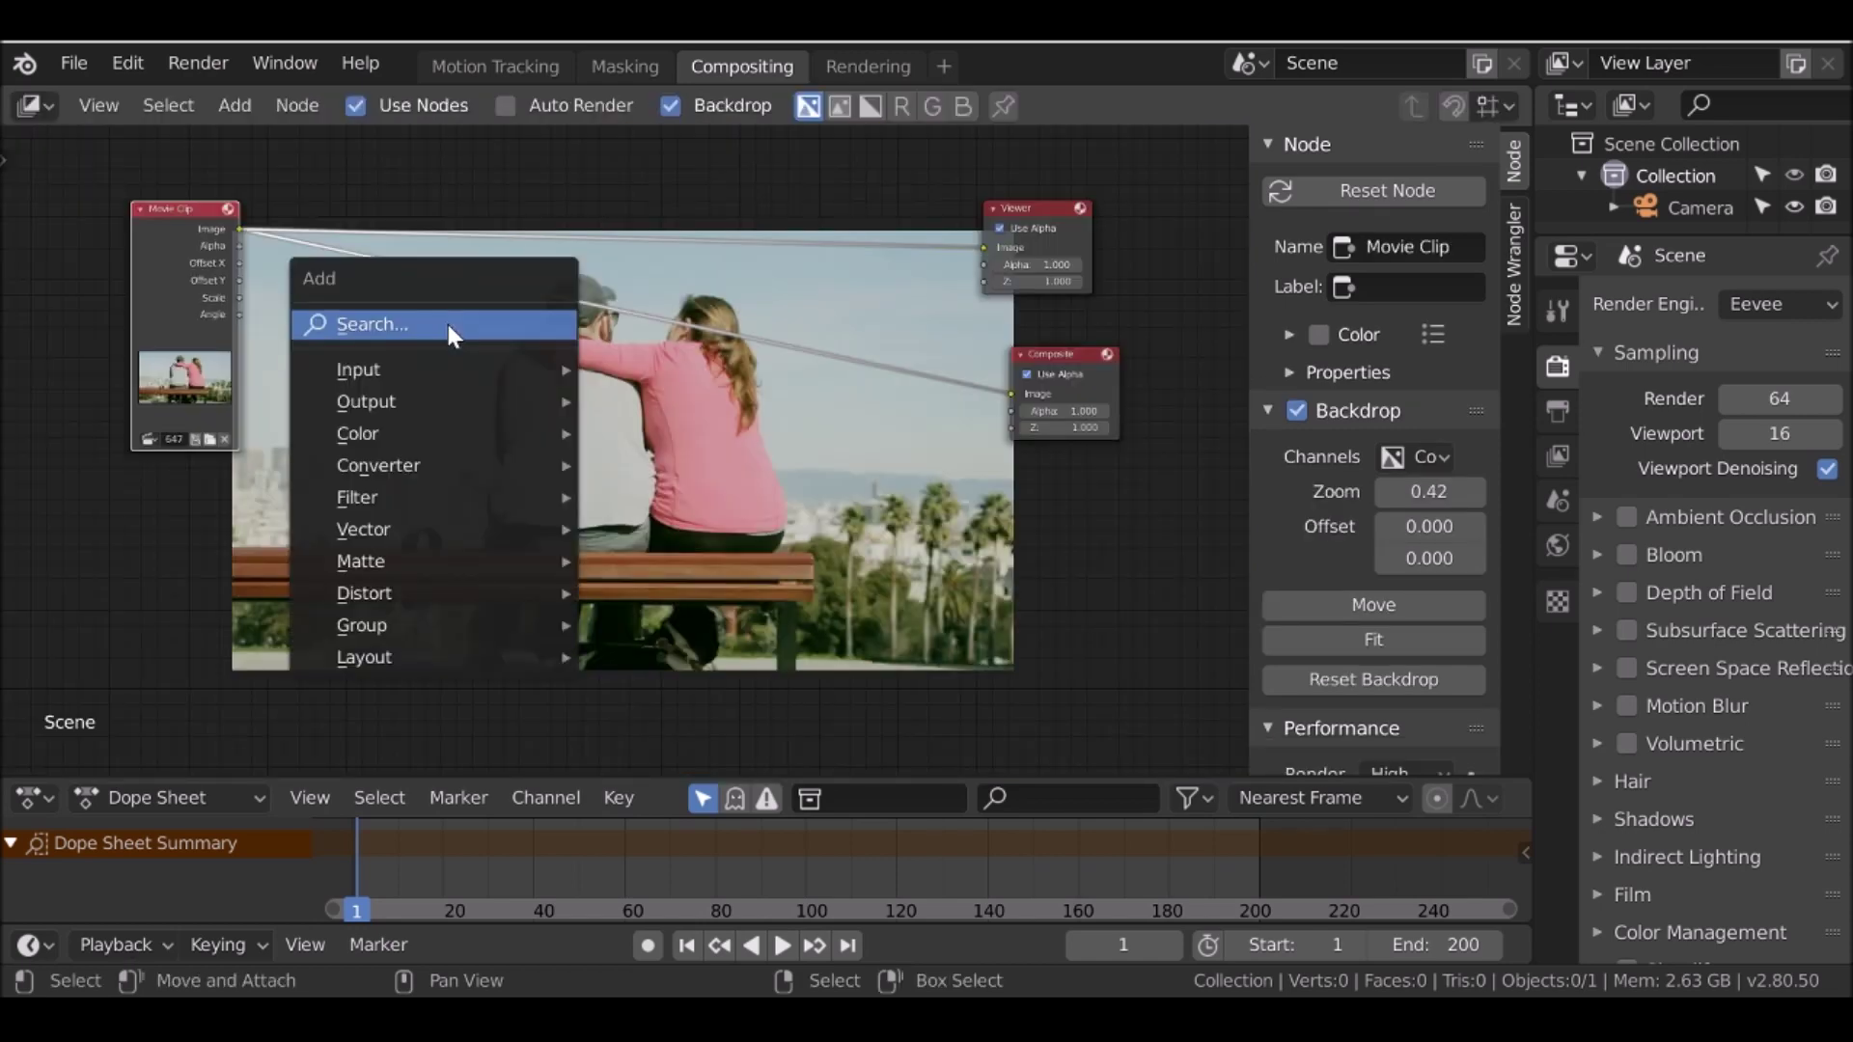
pyautogui.moveTo(359, 444)
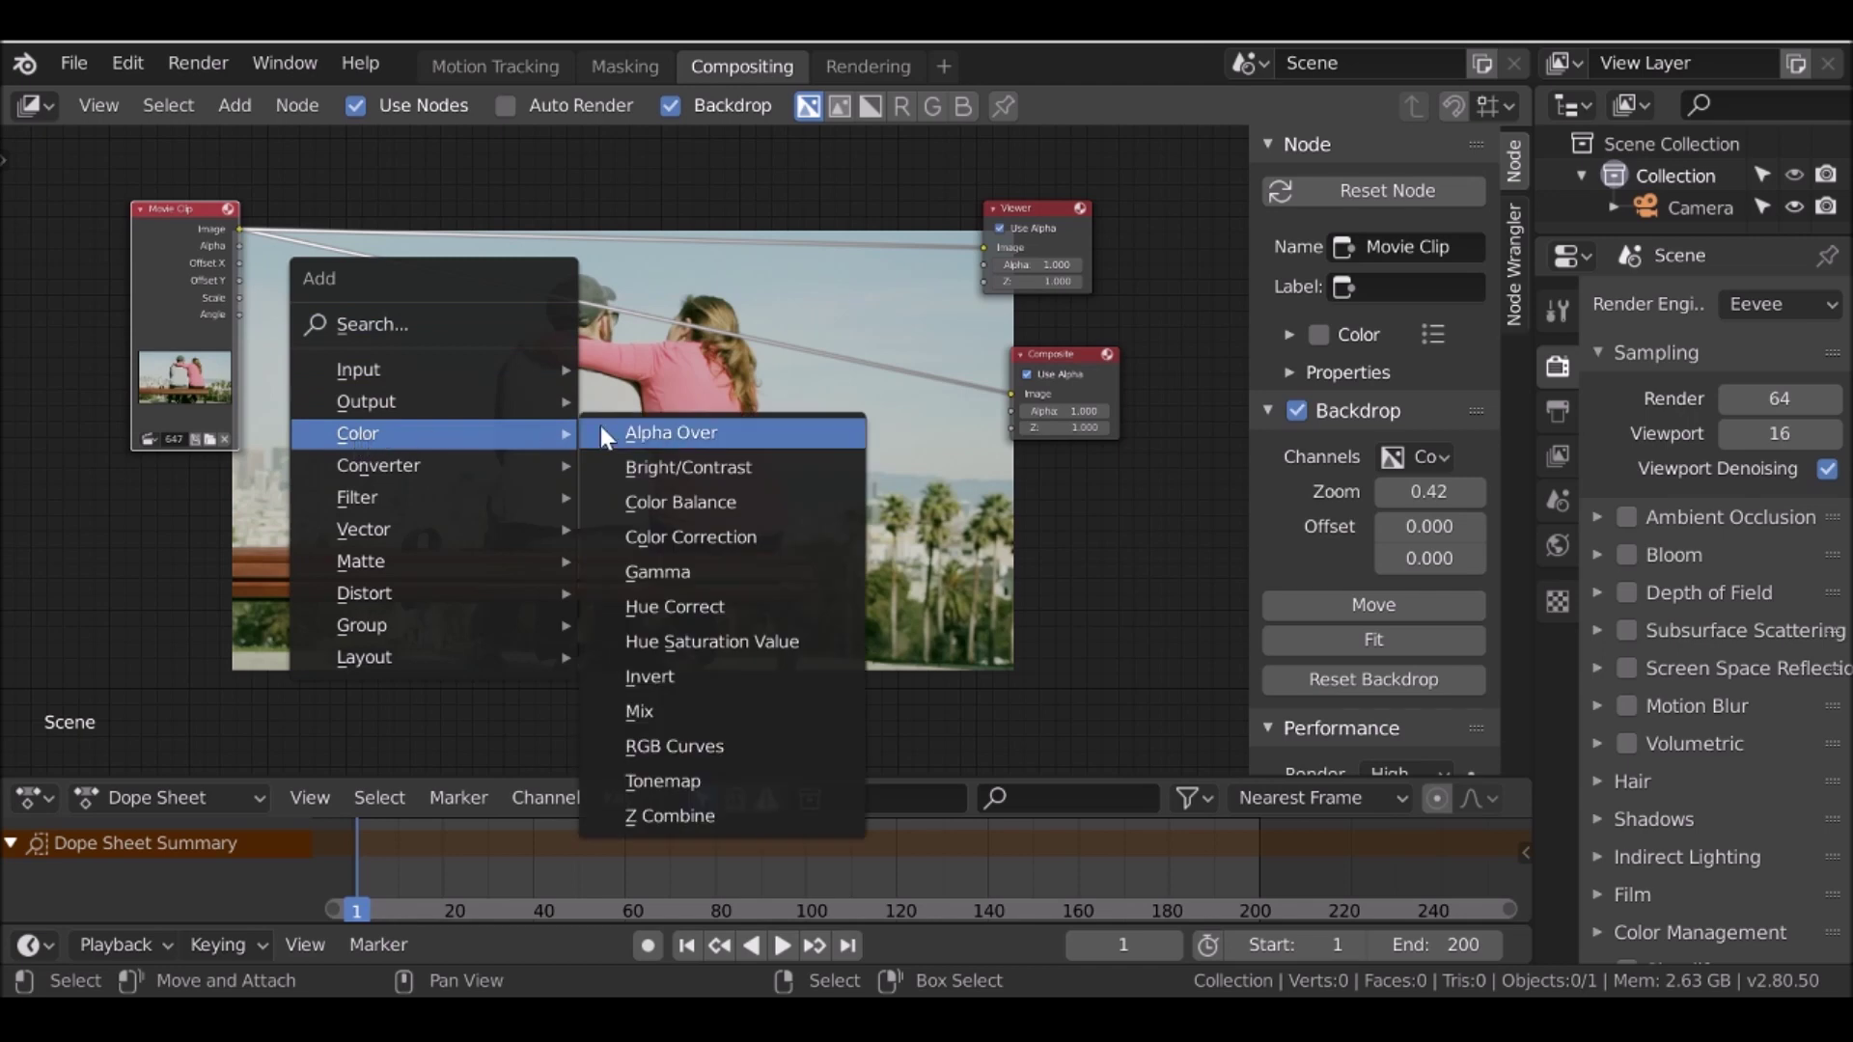
pyautogui.click(687, 714)
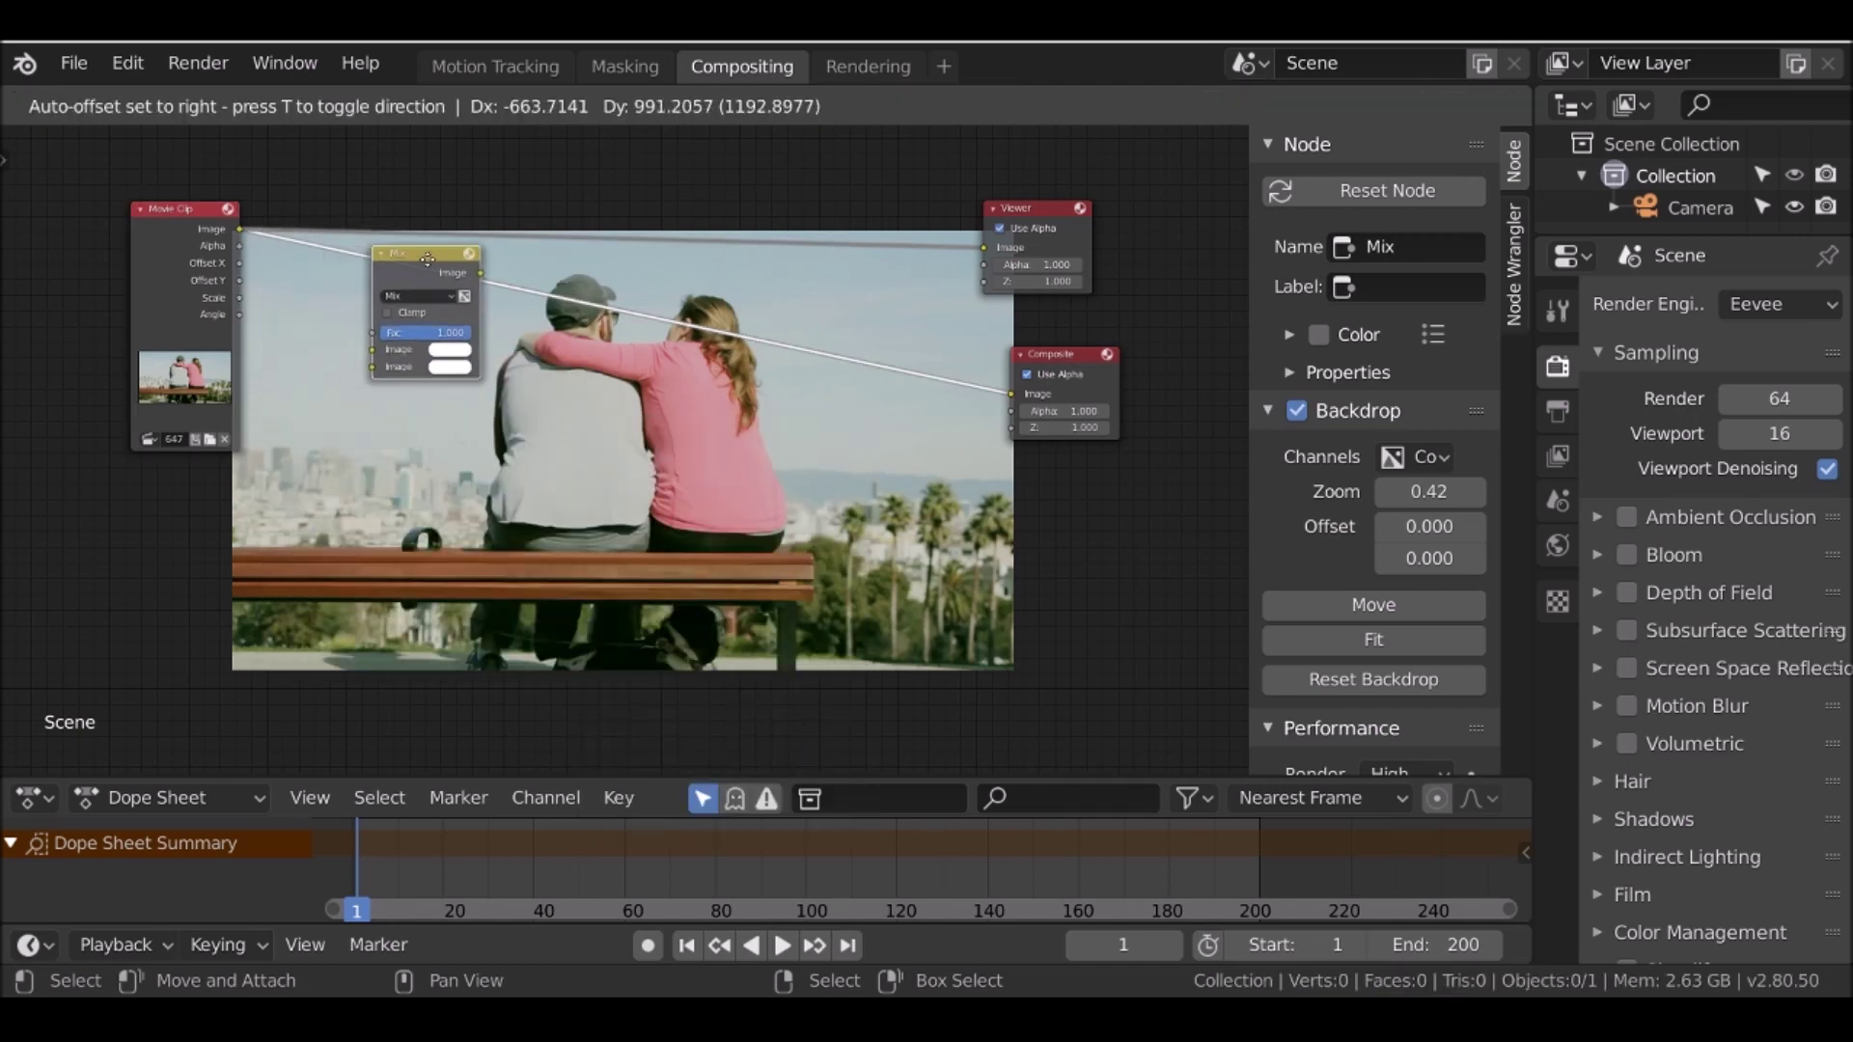
pyautogui.click(542, 276)
# Add a Mask input node, assign the Woman mask to it and connect its output to the Mix node's Fac input
pyautogui.hotkey('shift', 'a')
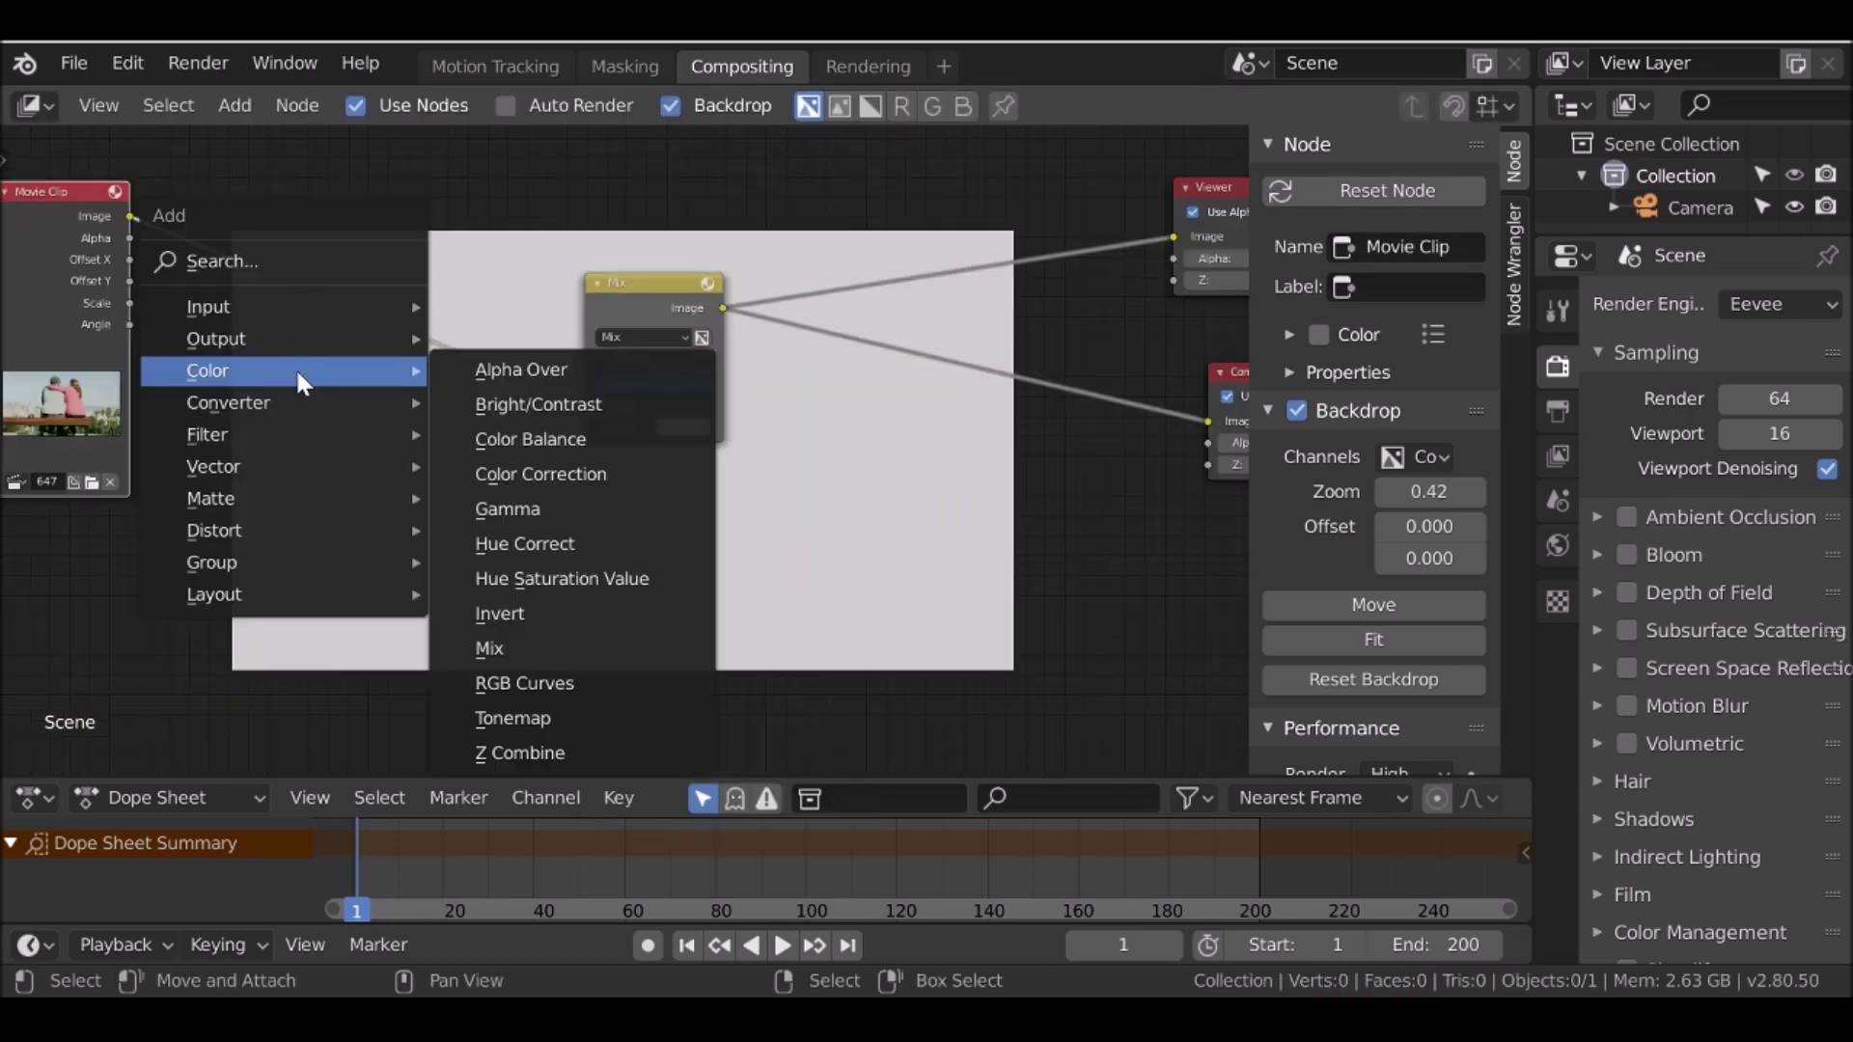
pyautogui.moveTo(238, 307)
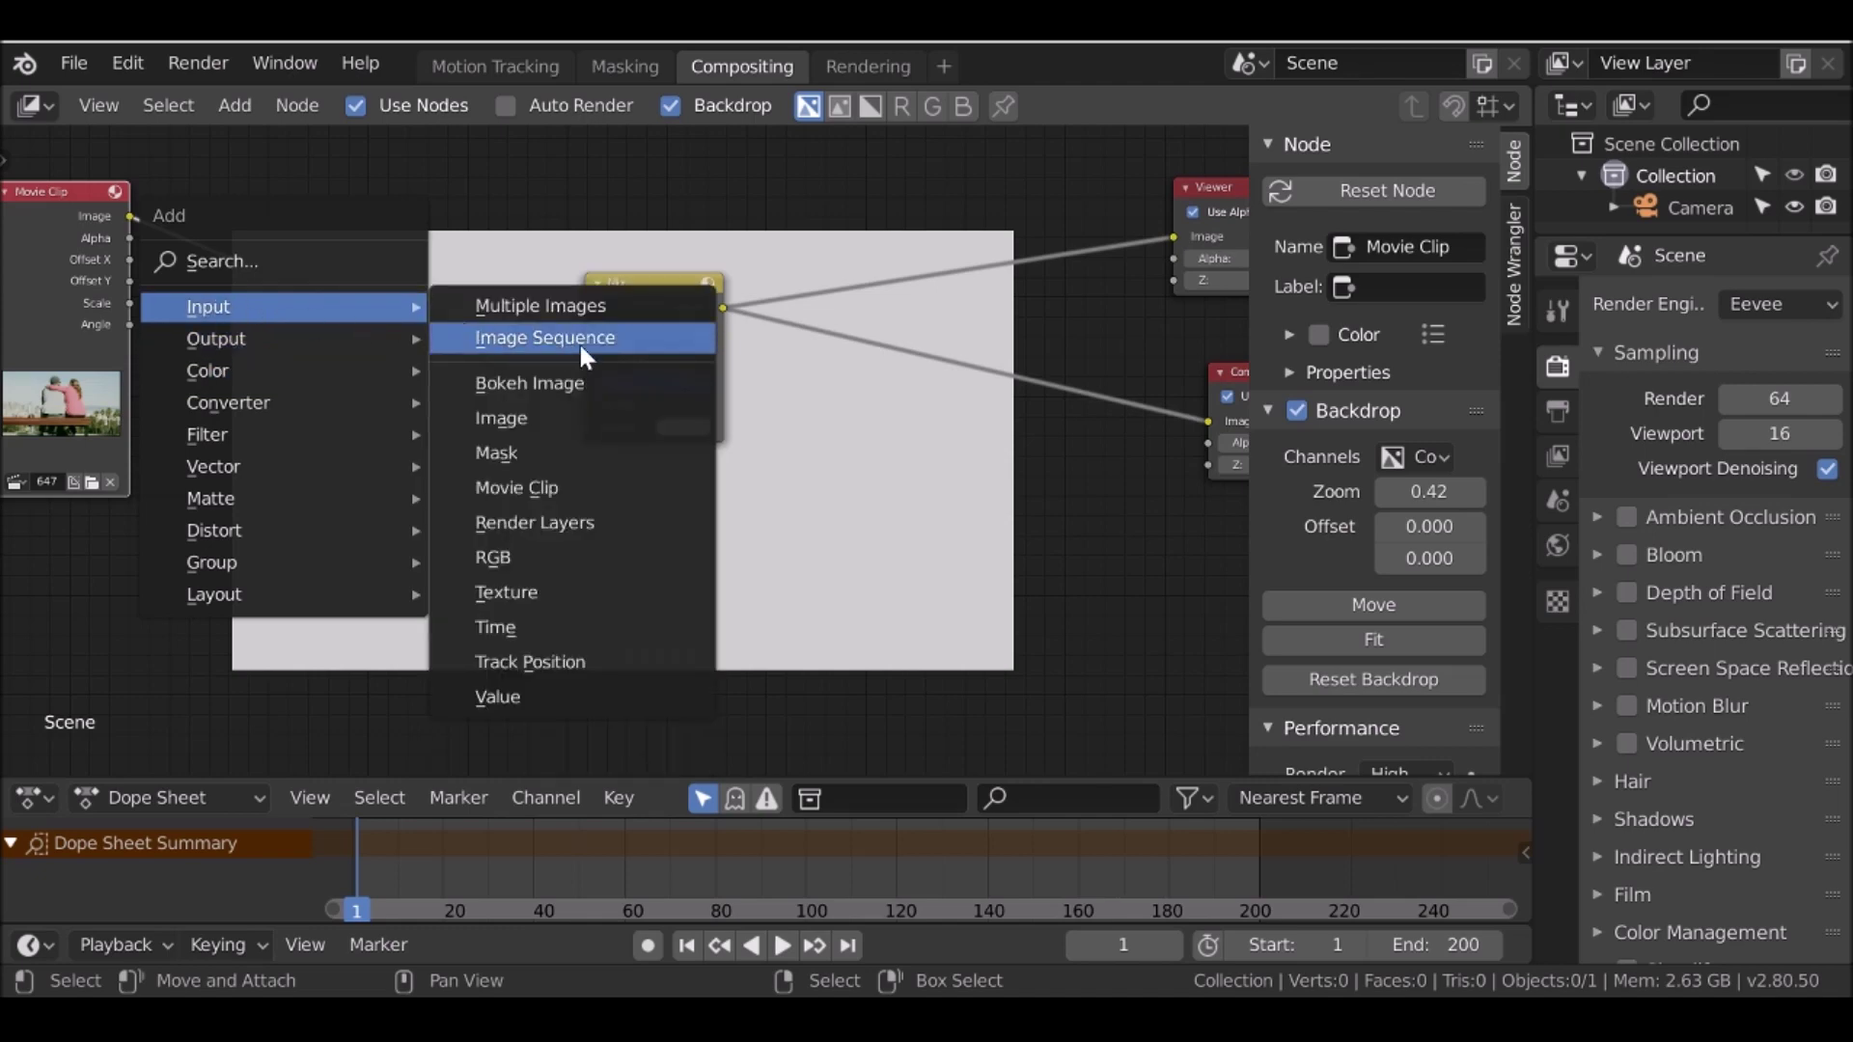
pyautogui.click(557, 454)
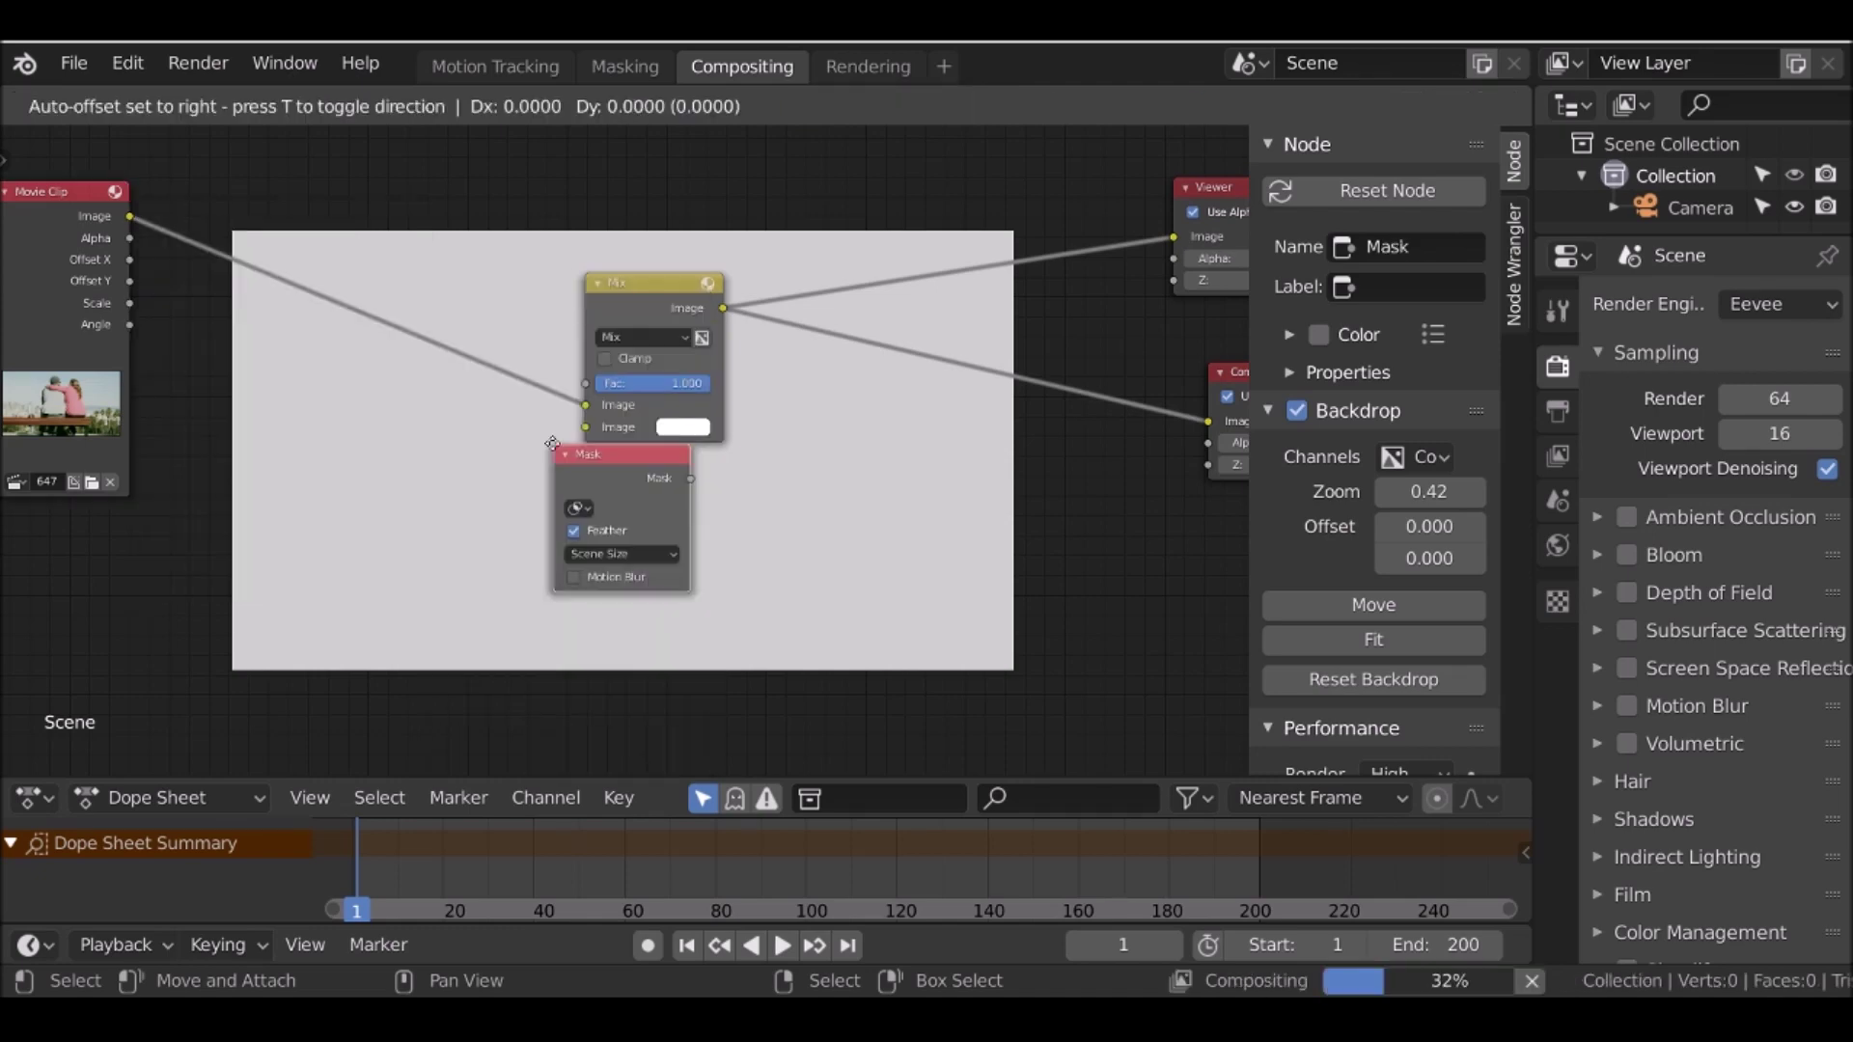
pyautogui.click(159, 342)
pyautogui.scroll(1, 366, 405)
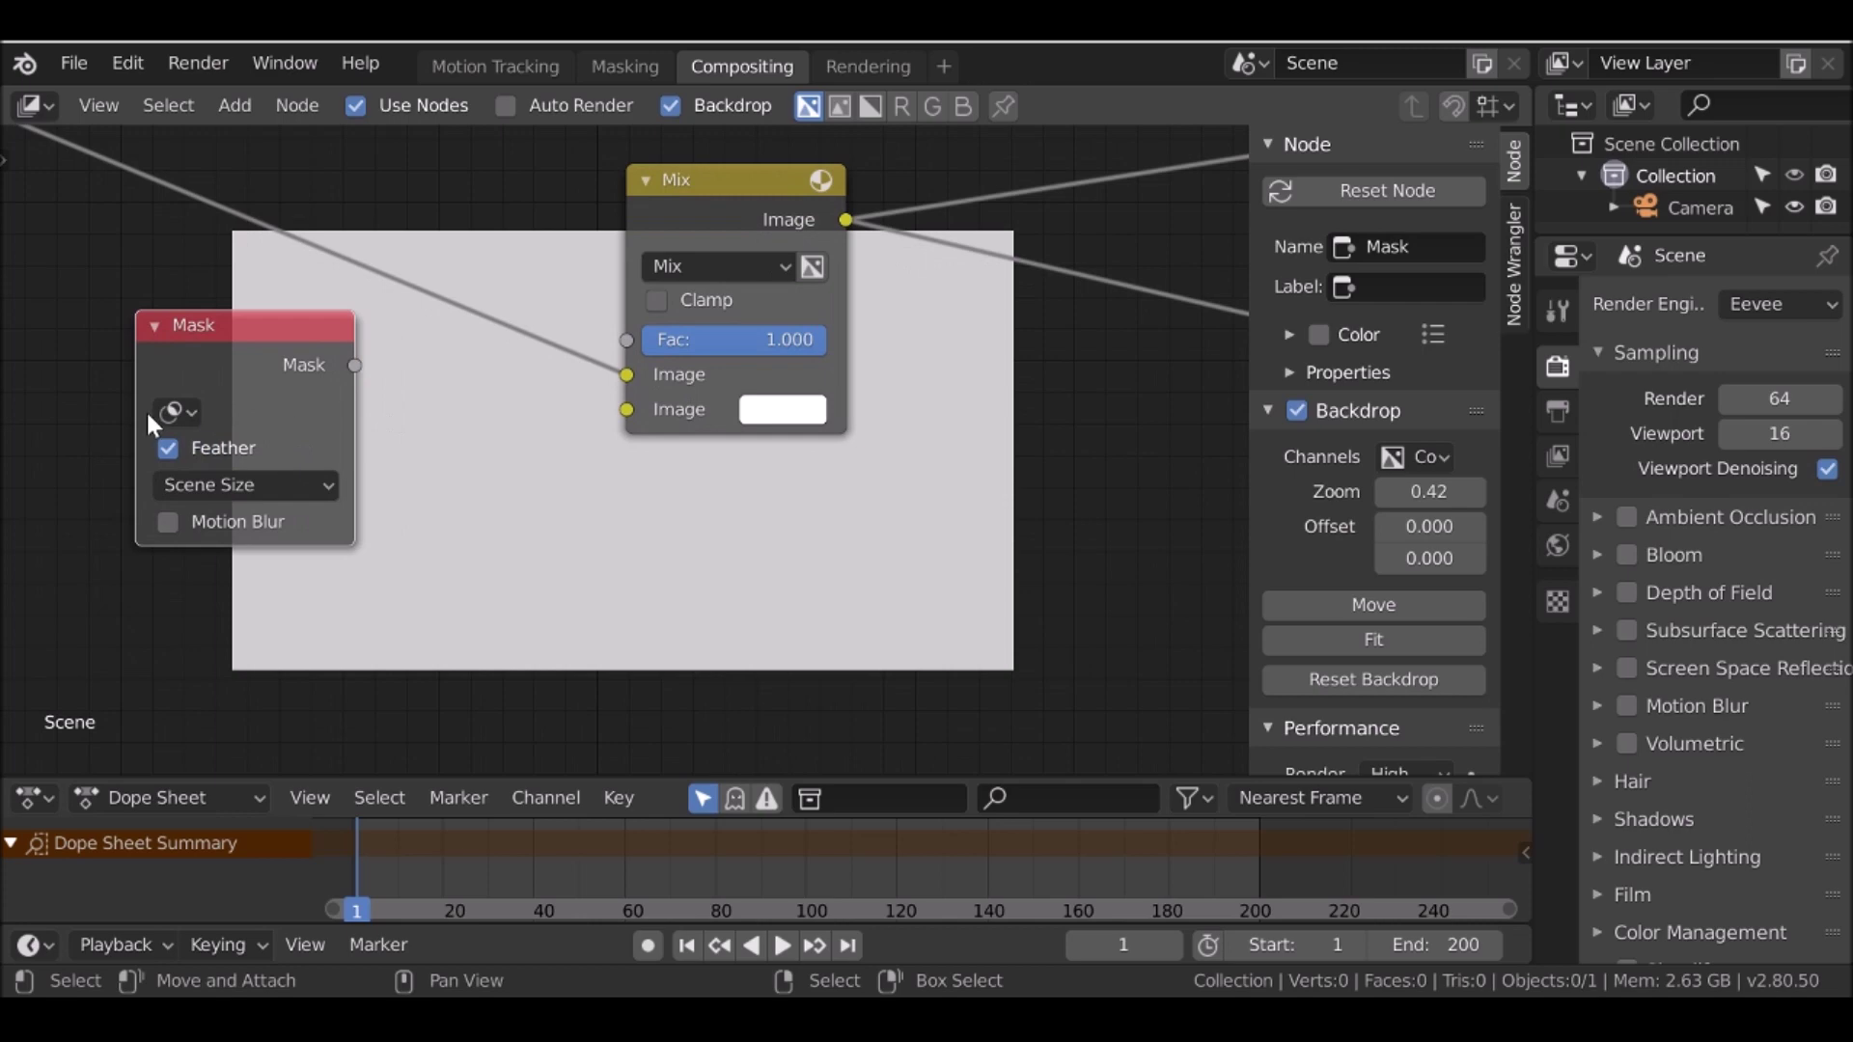
pyautogui.click(172, 413)
pyautogui.click(206, 463)
pyautogui.moveTo(355, 365); pyautogui.dragTo(639, 334)
pyautogui.scroll(-4, 595, 333)
# Move the Woman mask node above the Movie Clip link and shift the Mix node farther from the inputs
pyautogui.moveTo(595, 333); pyautogui.dragTo(603, 606, button='middle')
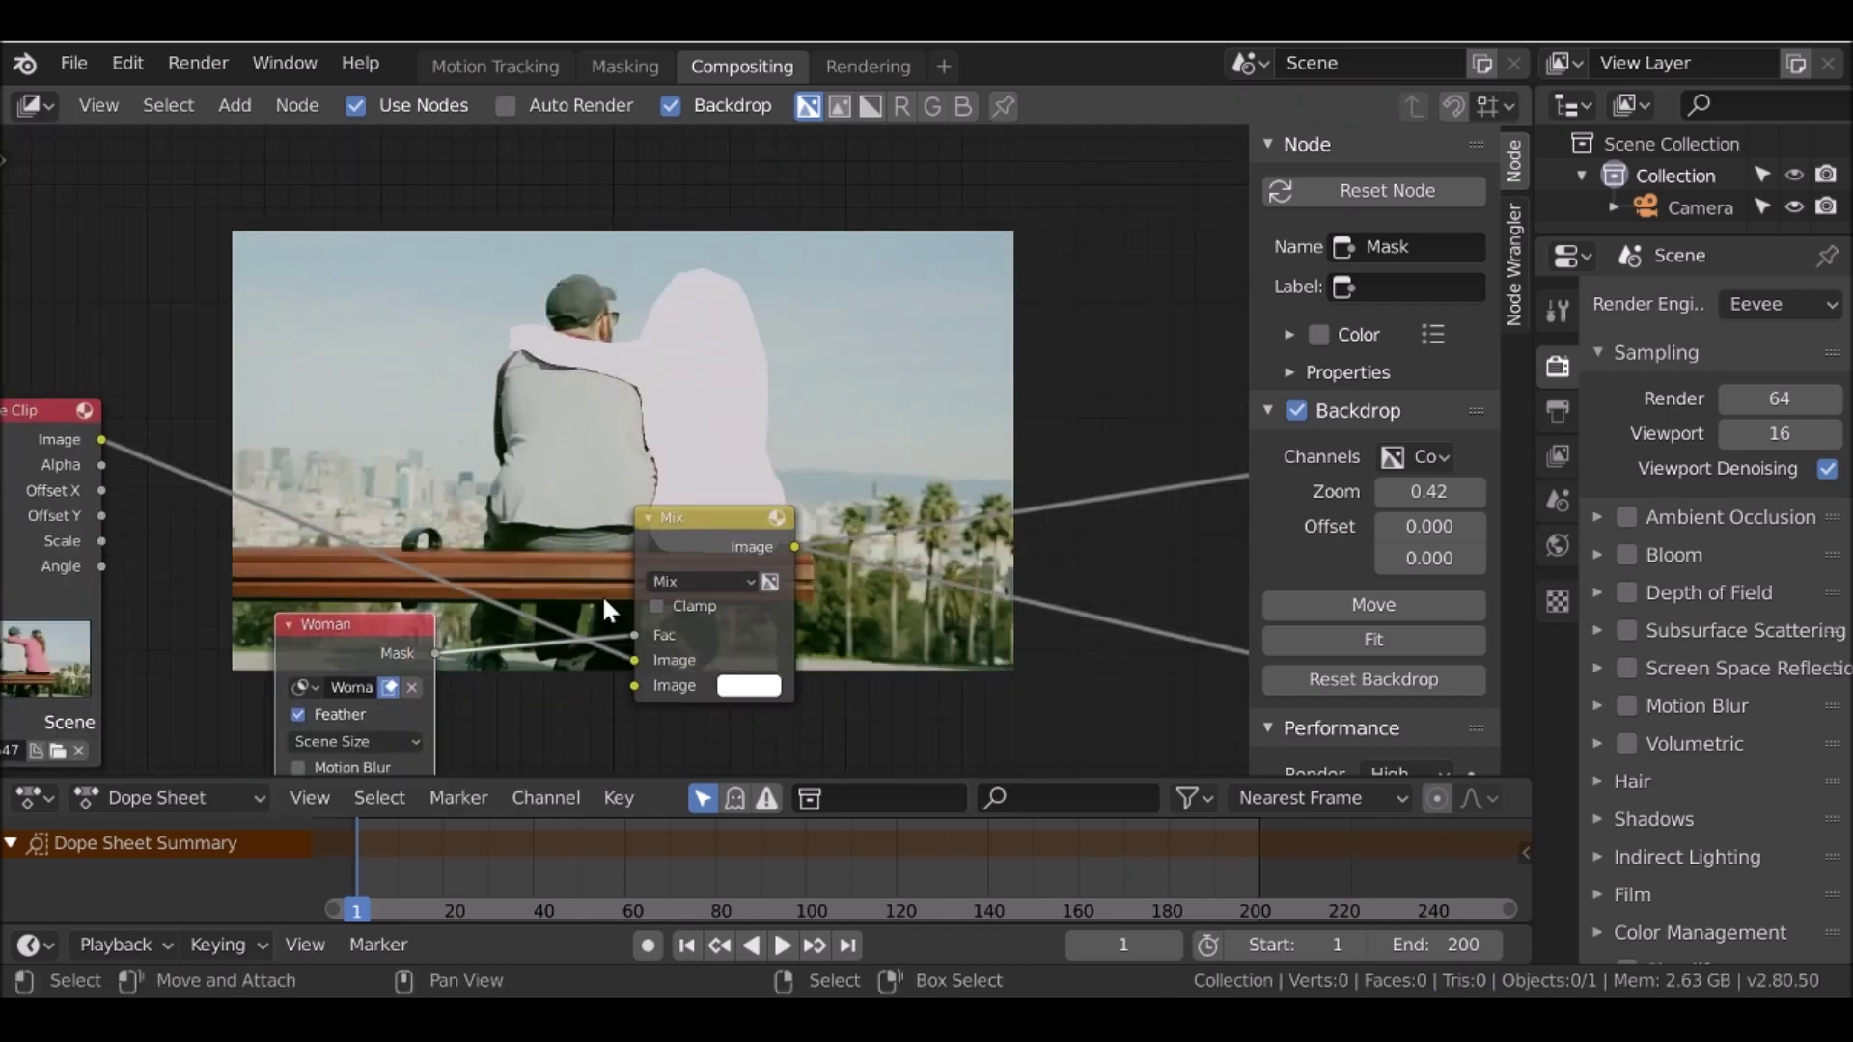
pyautogui.moveTo(358, 623); pyautogui.dragTo(402, 228)
pyautogui.moveTo(680, 518); pyautogui.dragTo(801, 507)
pyautogui.moveTo(704, 539); pyautogui.dragTo(704, 370, button='middle')
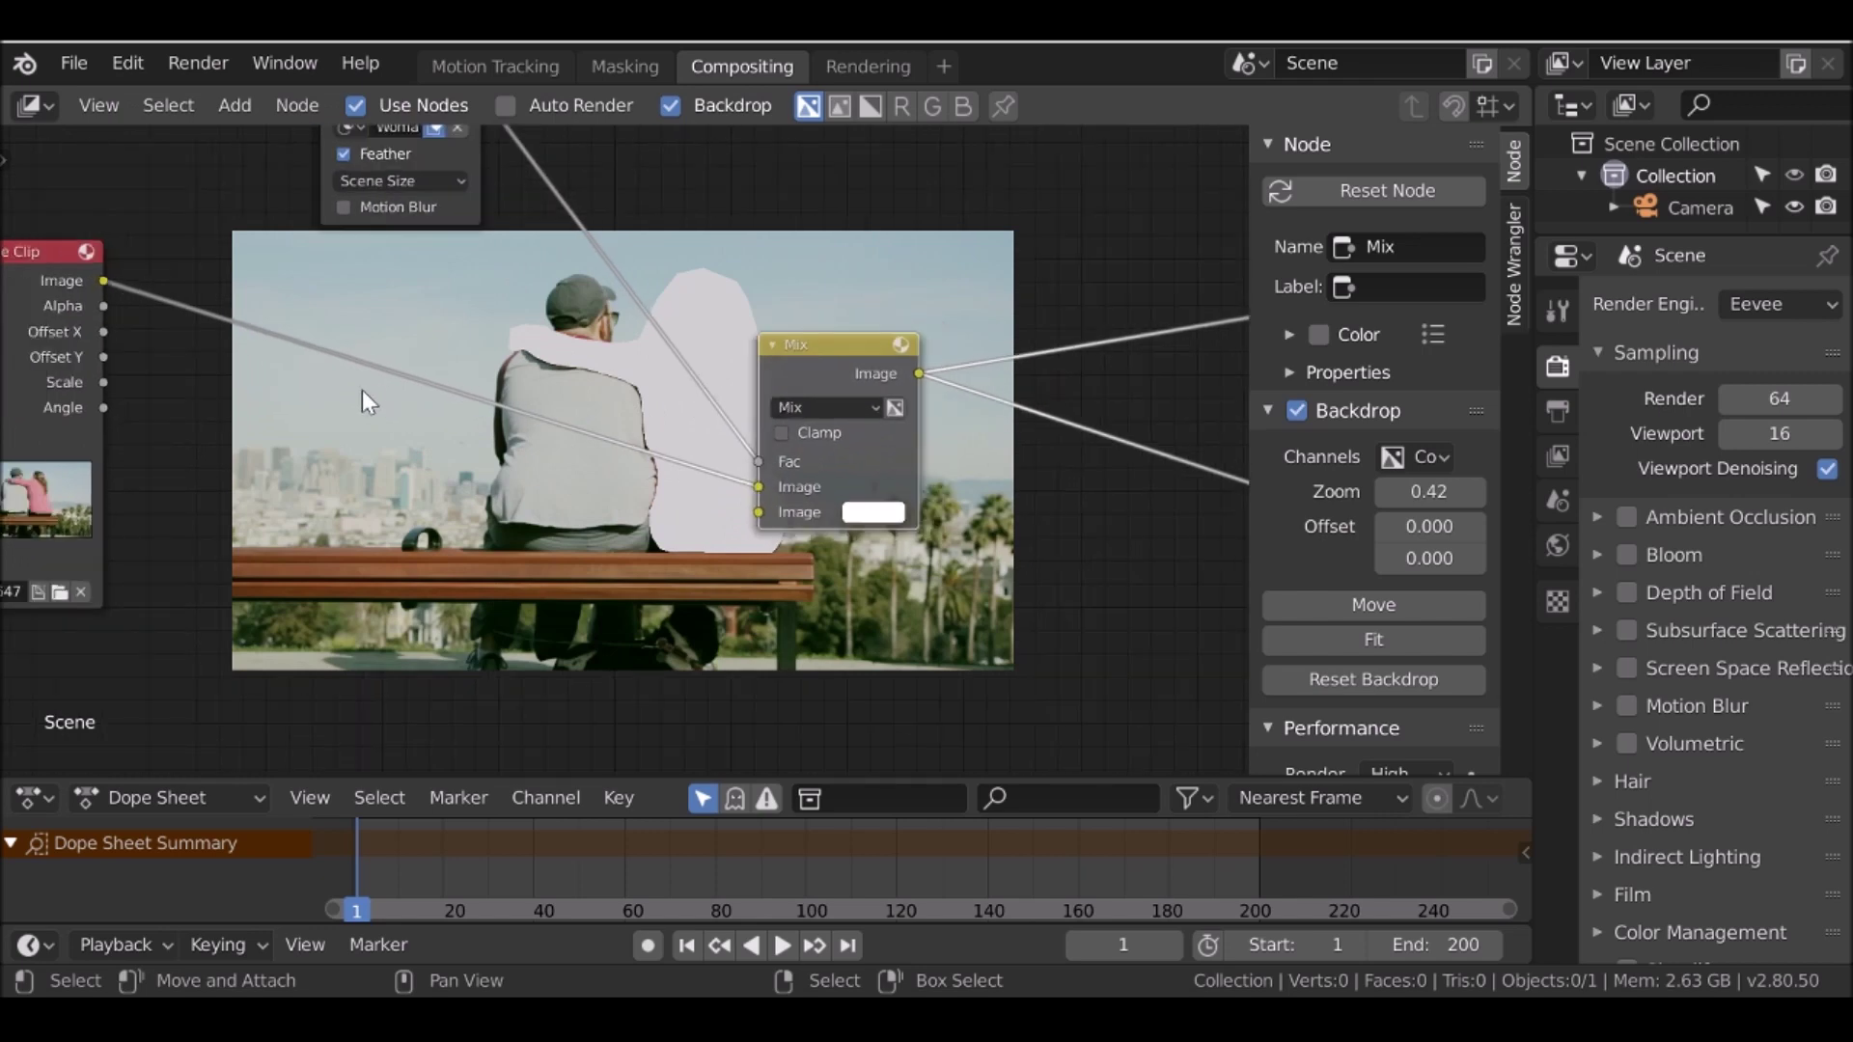
# Connect the Movie Clip's Image output to the second Image input of the Mix node
pyautogui.moveTo(104, 281); pyautogui.dragTo(759, 511)
pyautogui.moveTo(759, 511); pyautogui.dragTo(667, 402, button='middle')
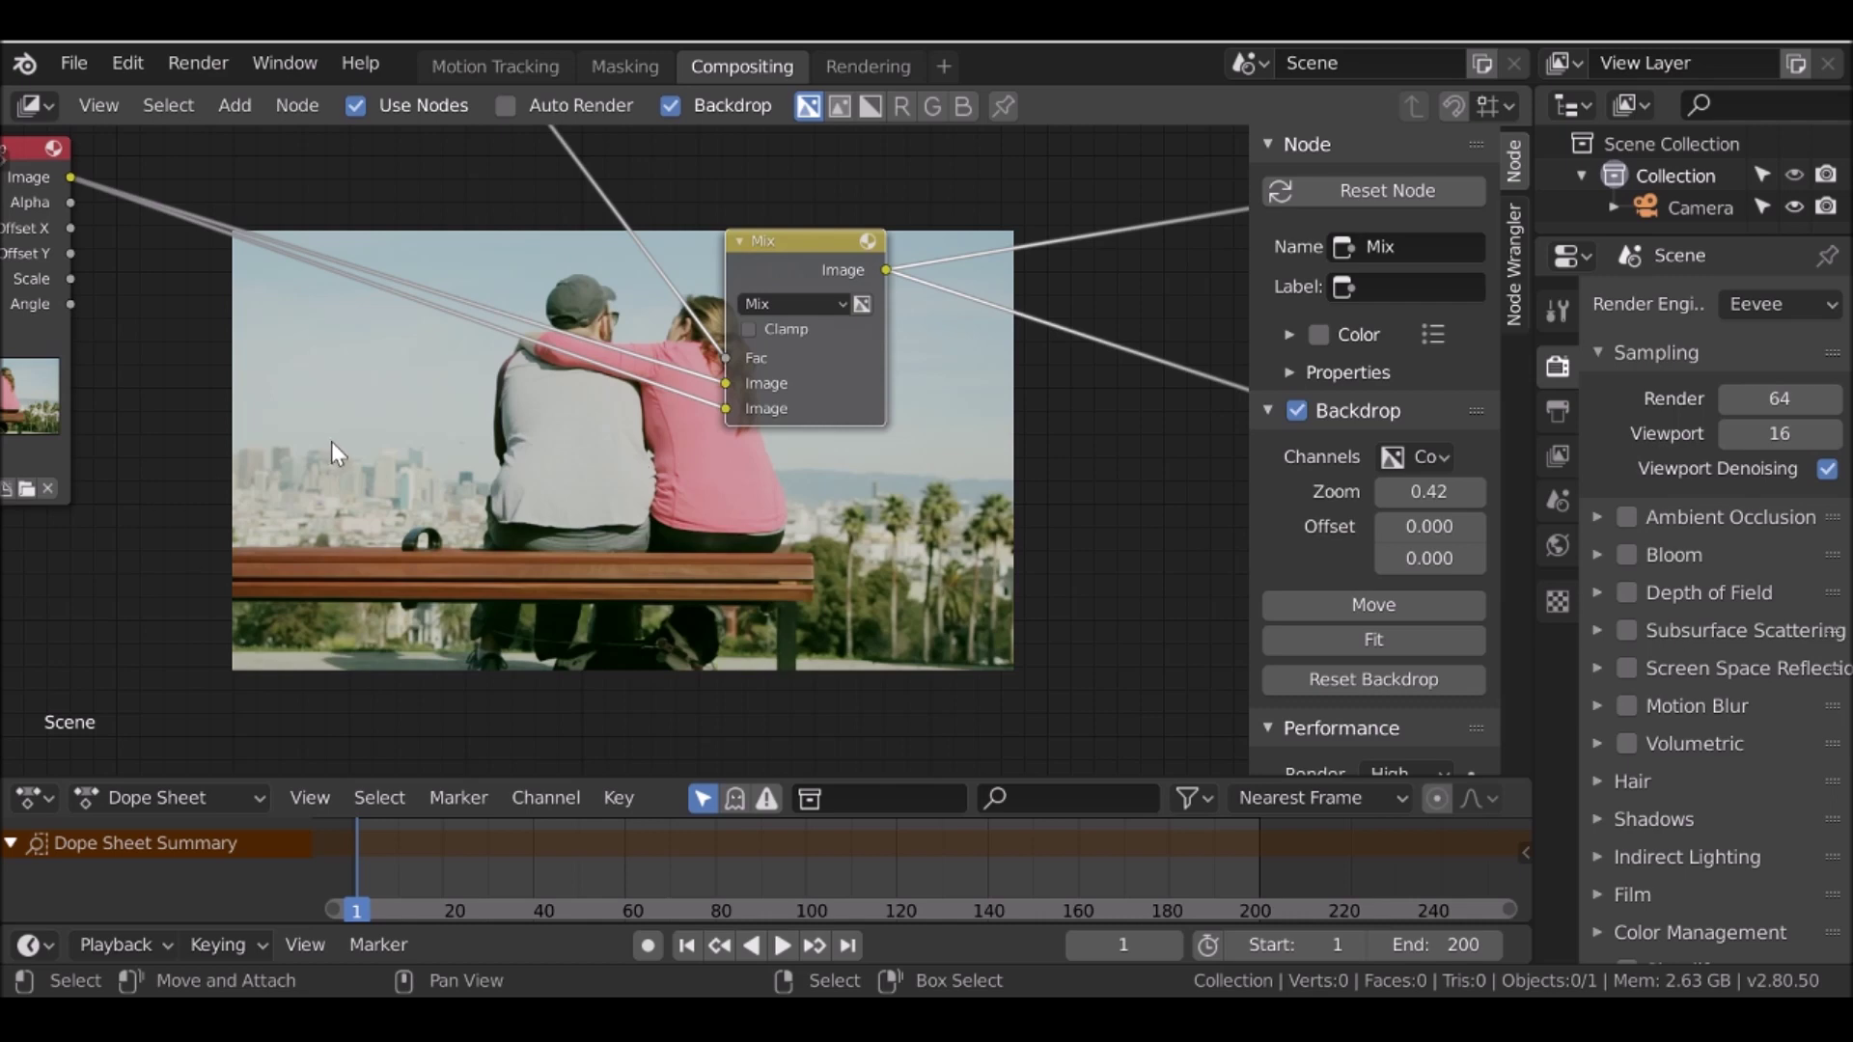
pyautogui.moveTo(473, 448); pyautogui.dragTo(459, 361, button='middle')
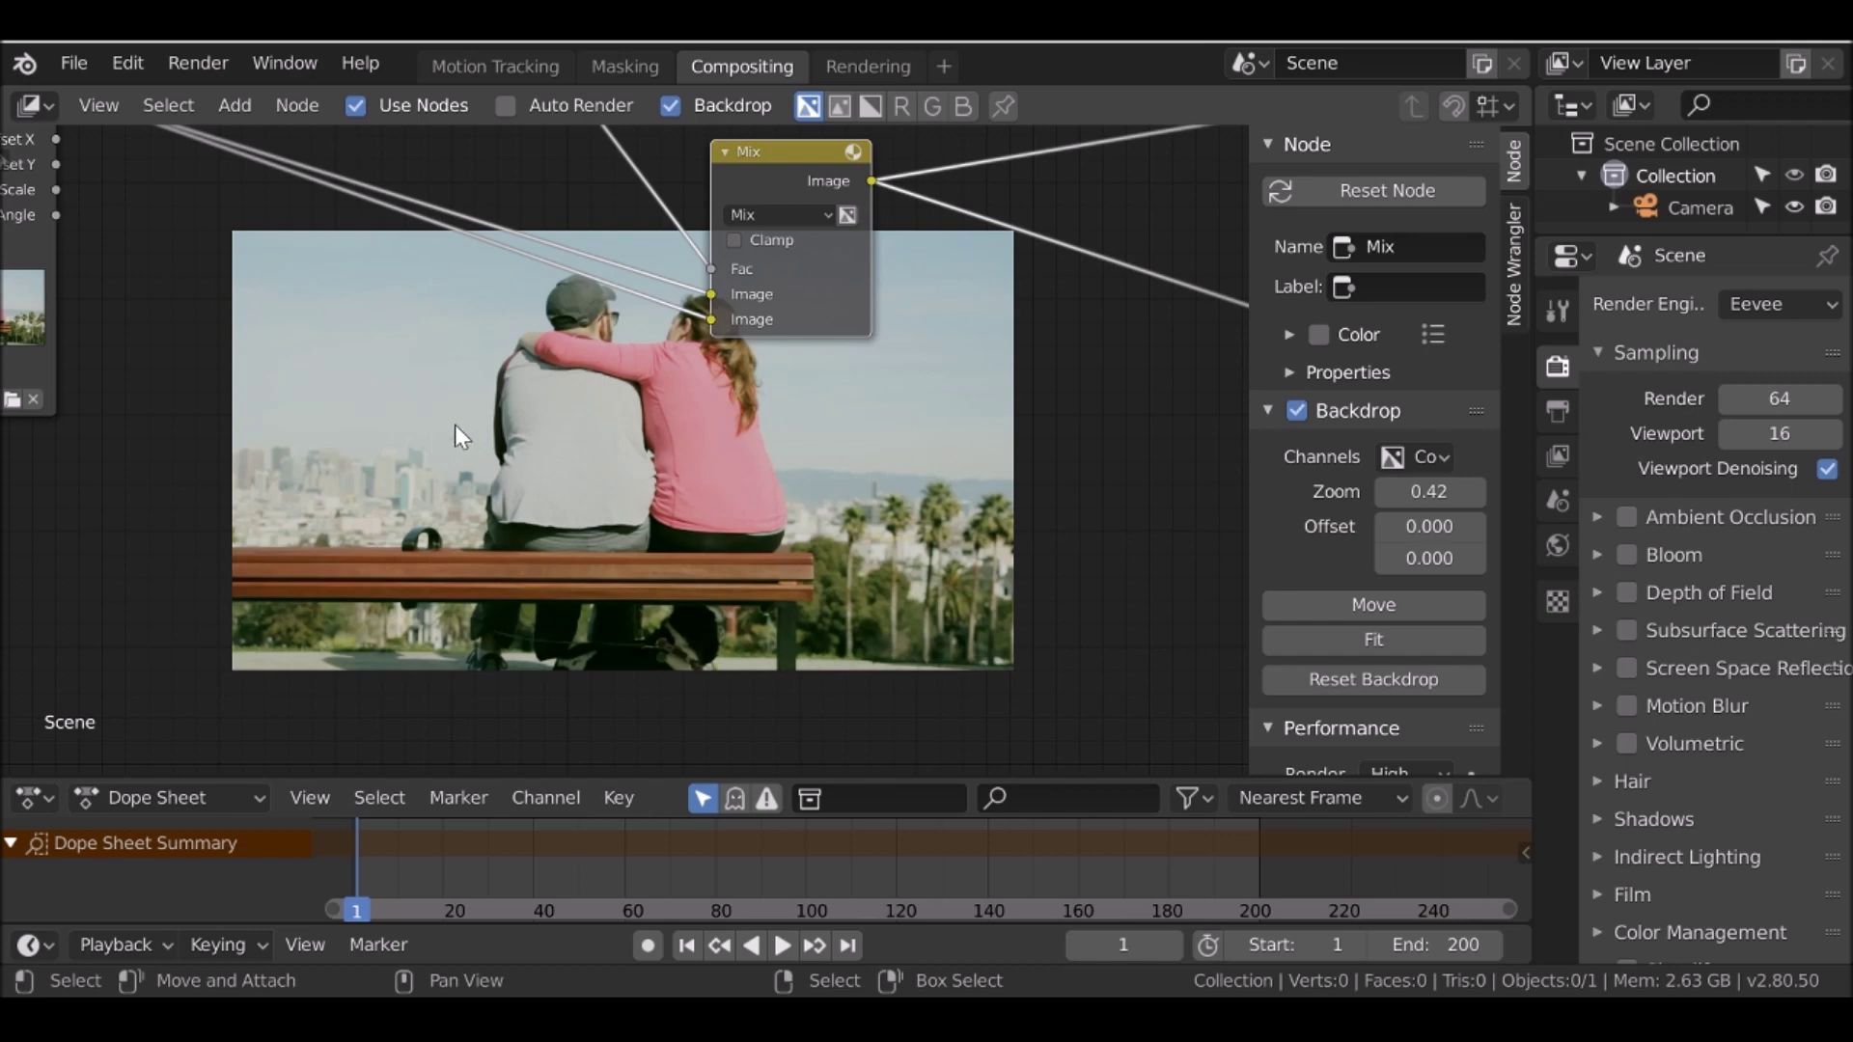
pyautogui.press('Home')
pyautogui.moveTo(526, 358); pyautogui.dragTo(535, 228, button='middle')
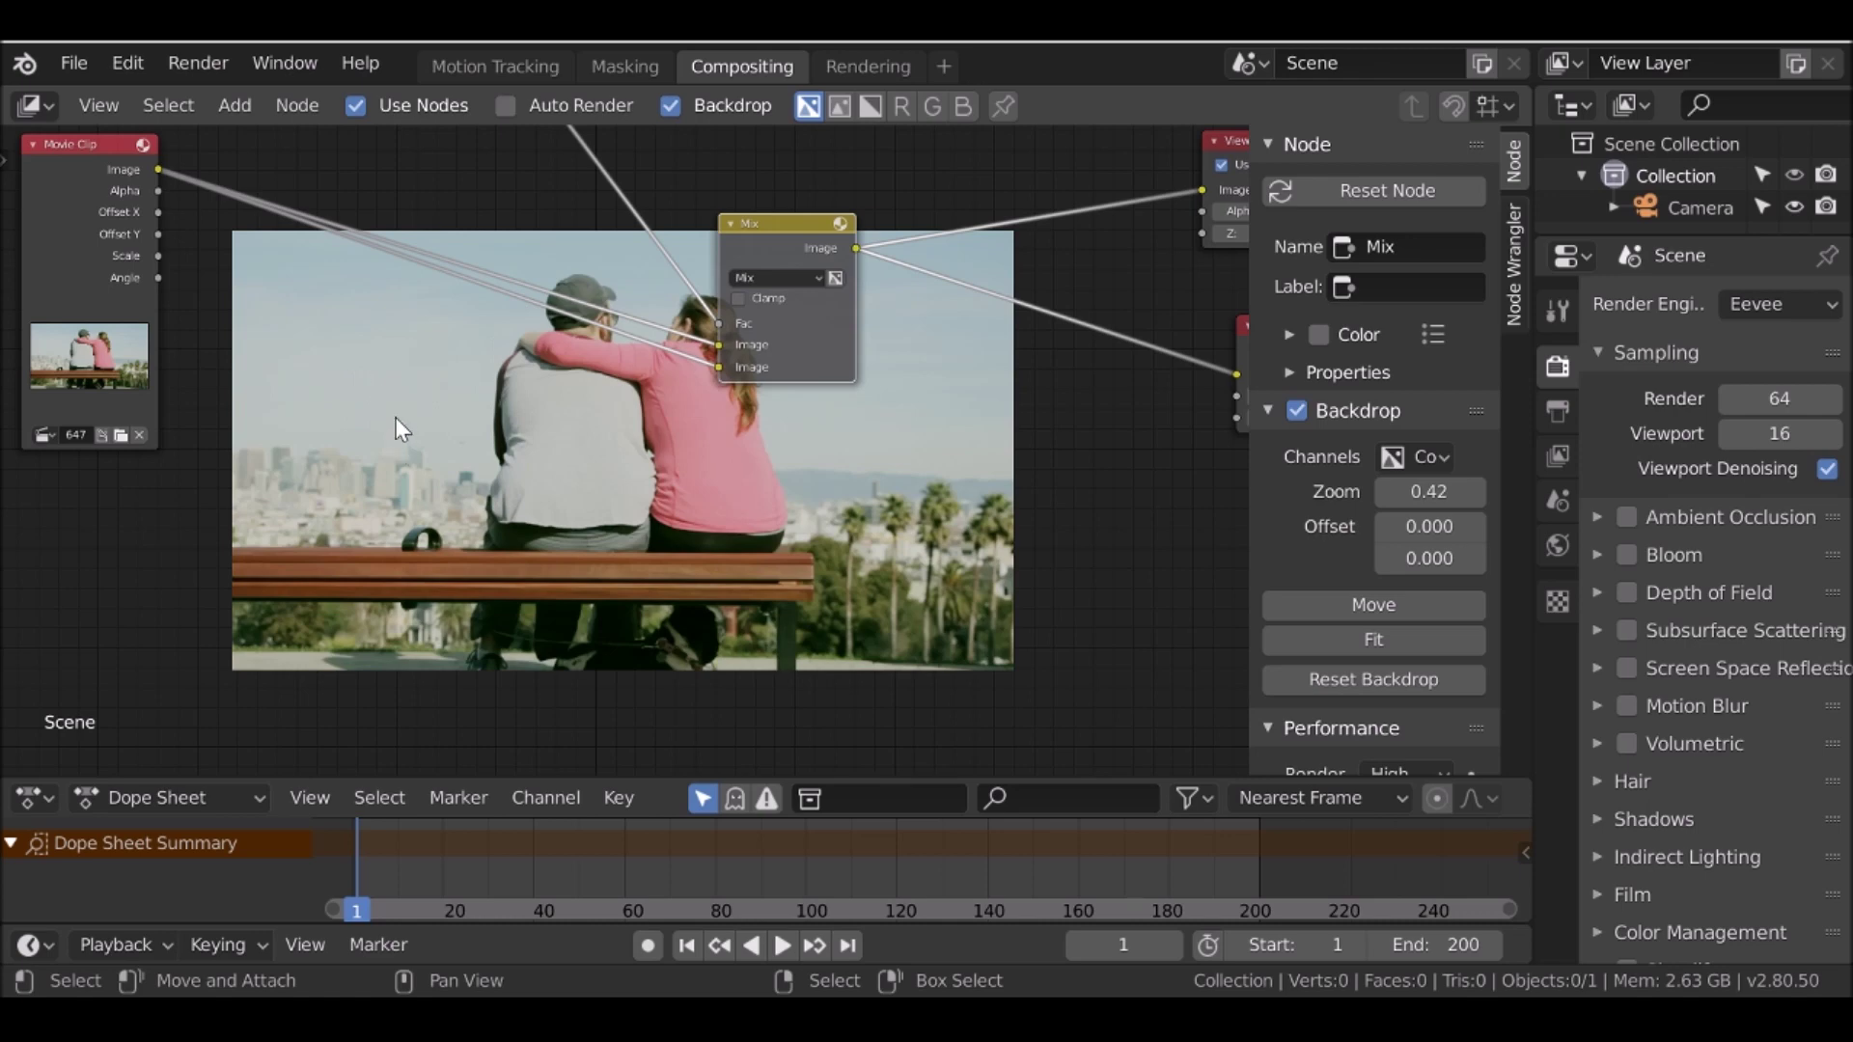
# Insert a Transform node on the link between the Movie Clip and the Mix node's second Image input
pyautogui.hotkey('ctrl', 'z')
pyautogui.hotkey('shift', 'a')
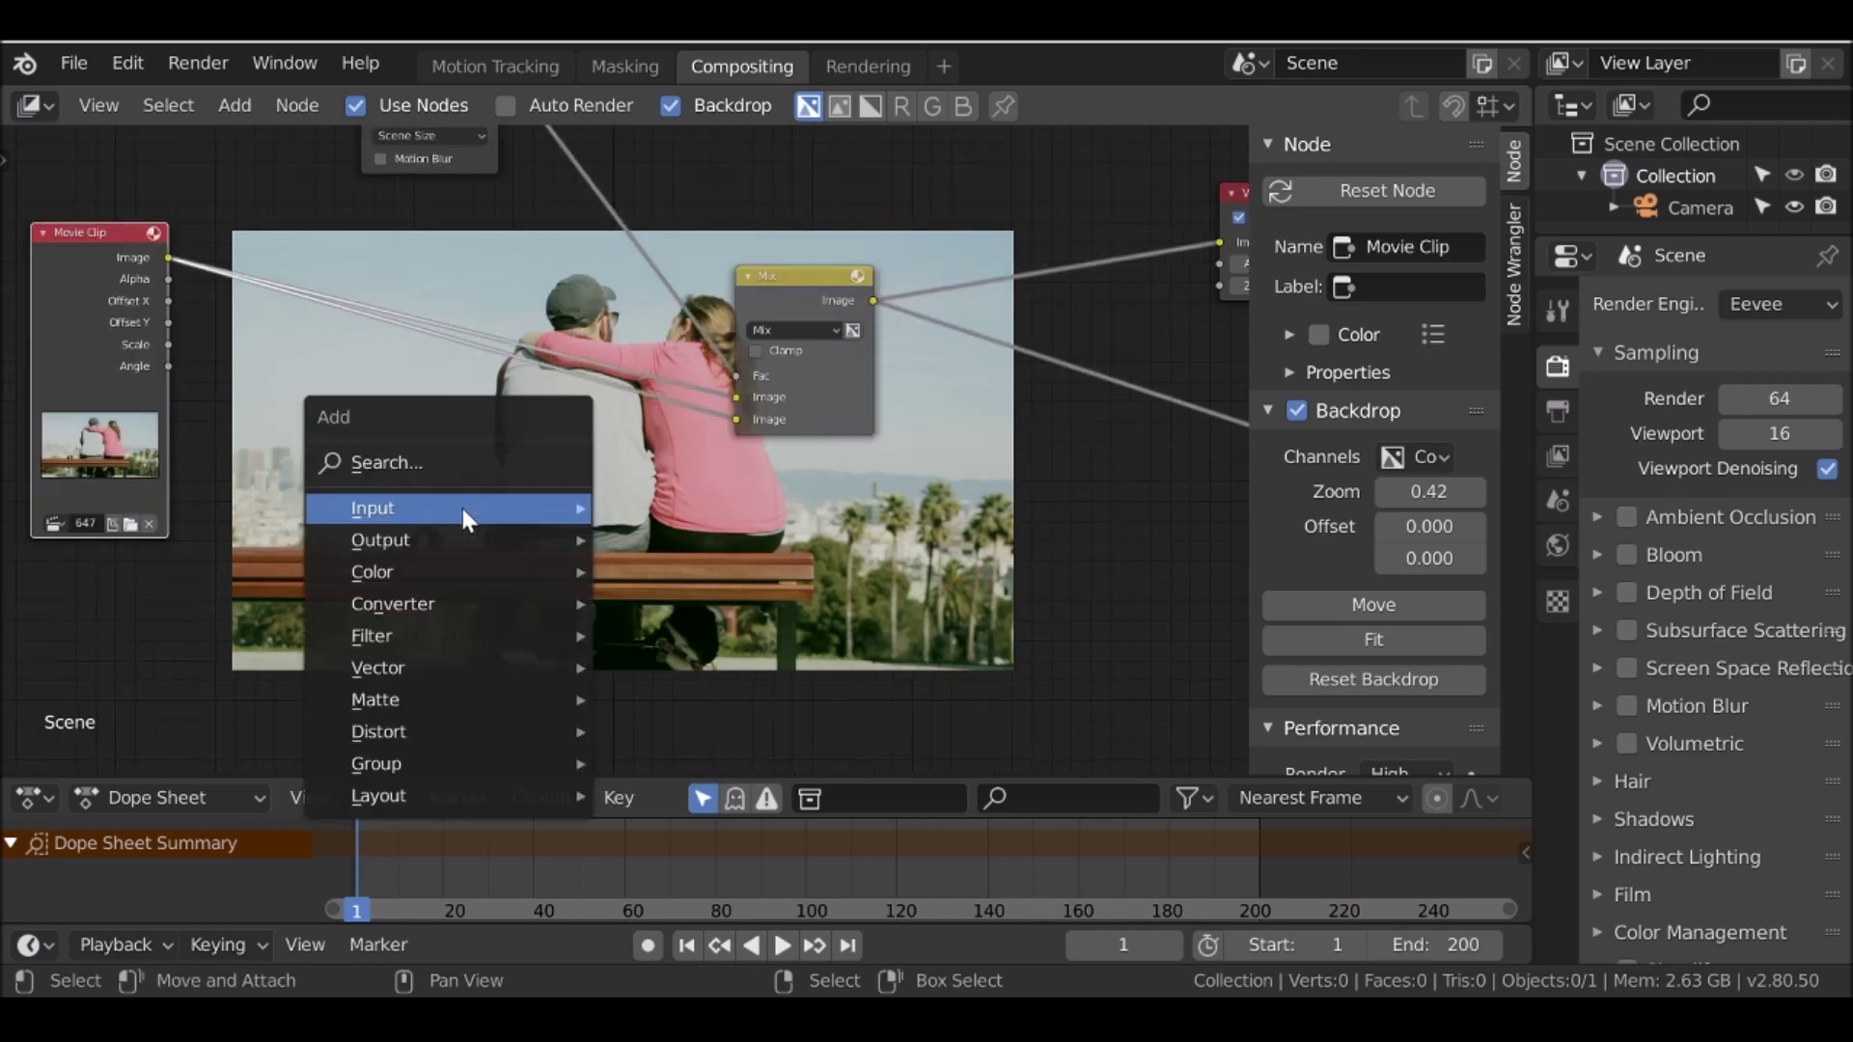
pyautogui.moveTo(462, 508)
pyautogui.moveTo(391, 735)
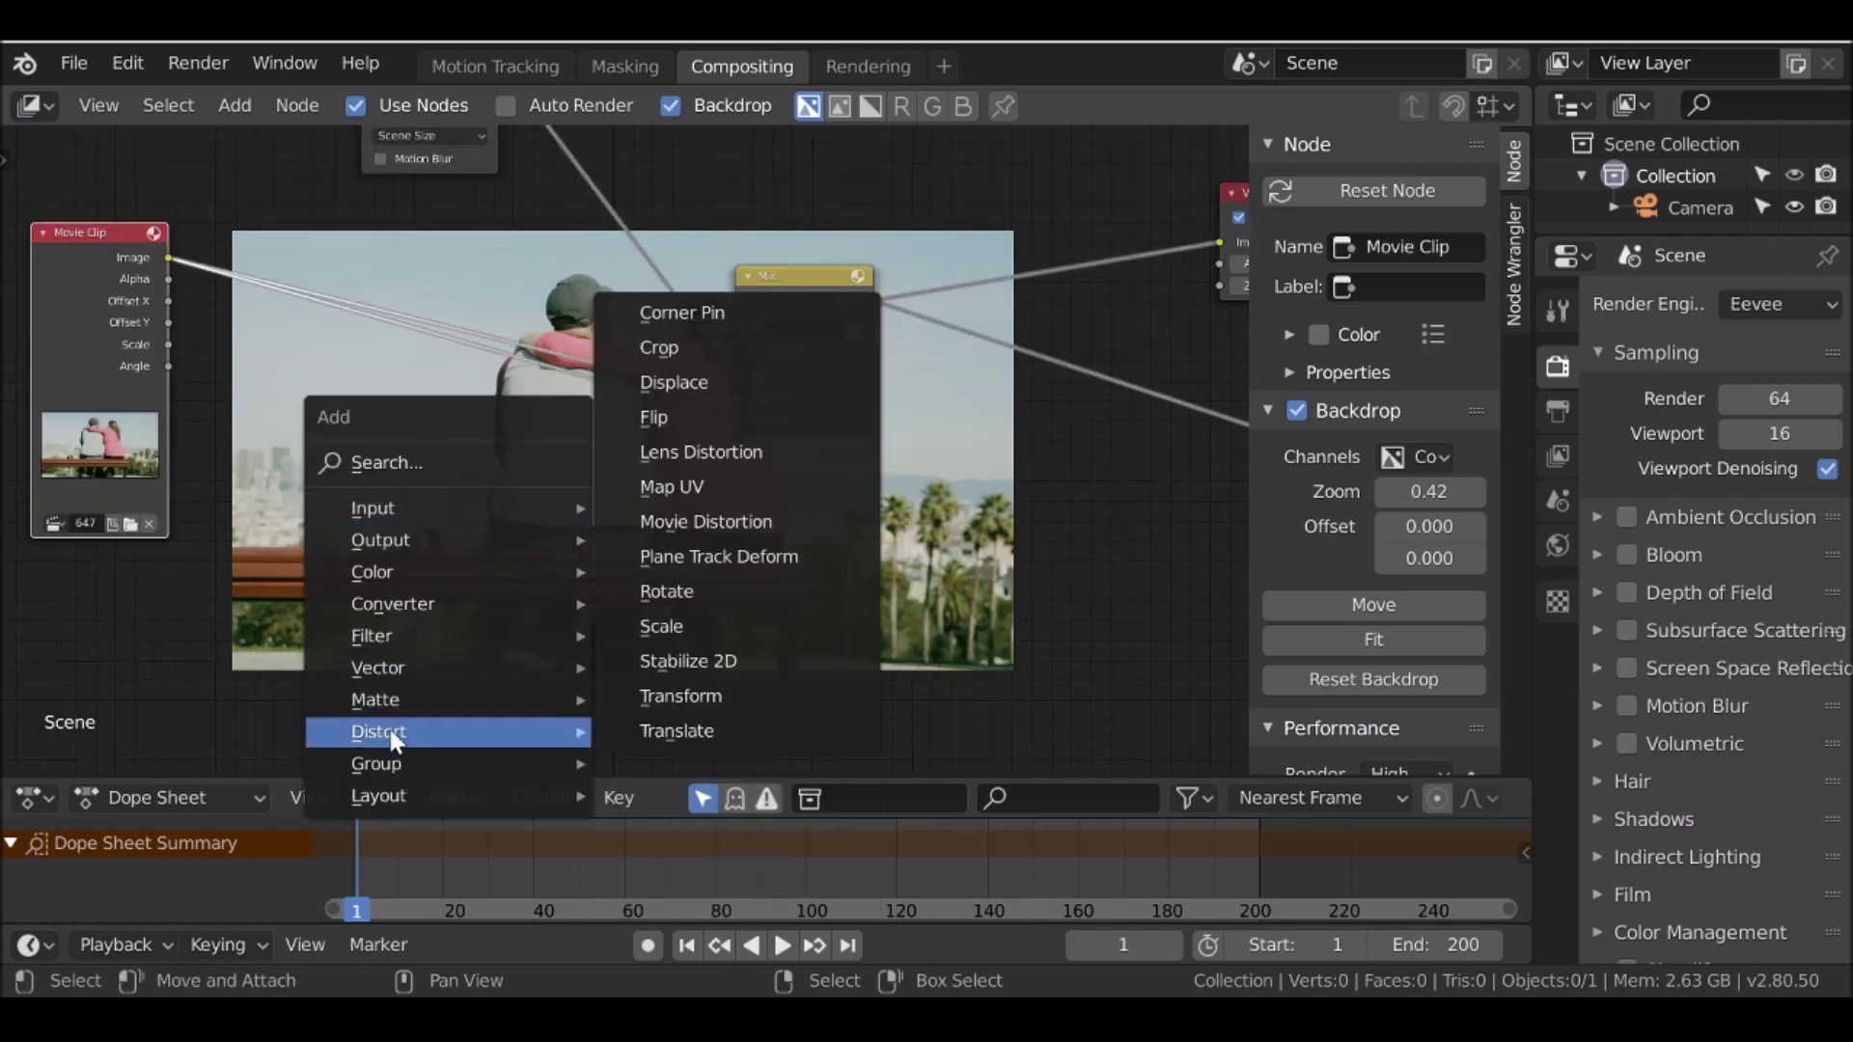
pyautogui.click(747, 696)
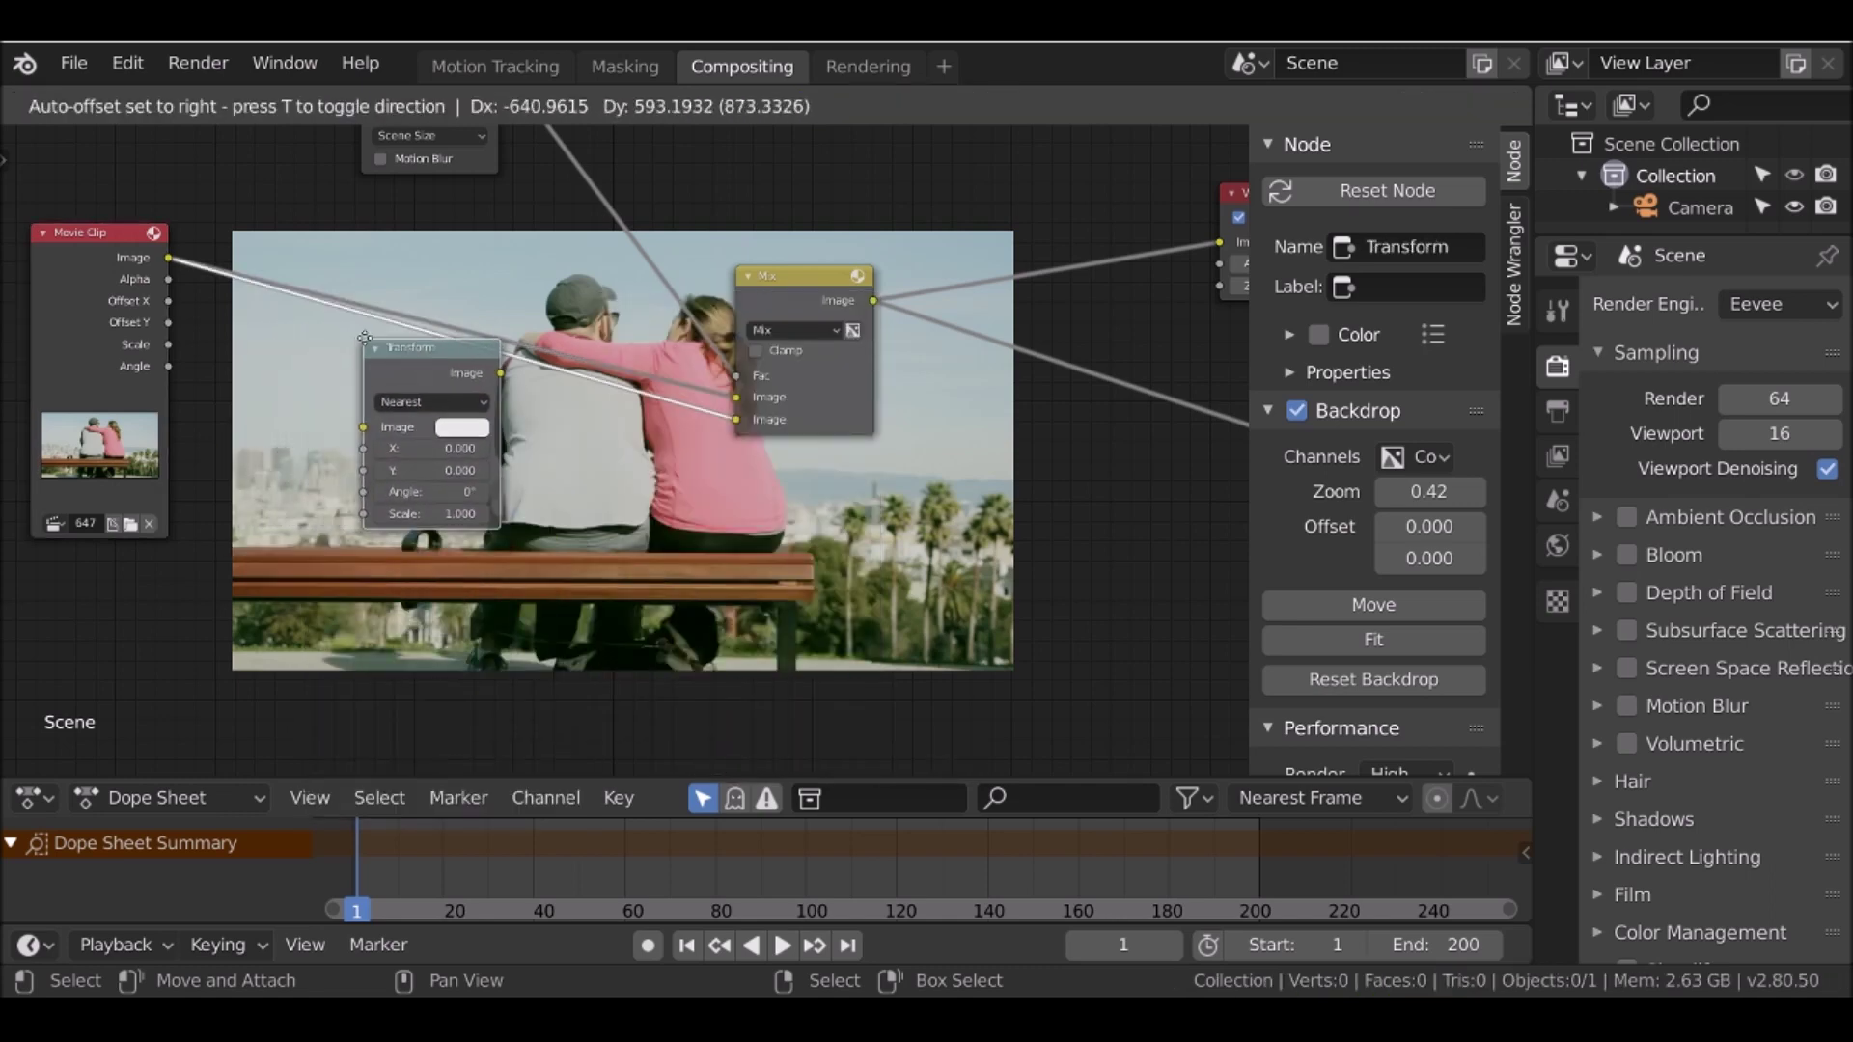
pyautogui.click(394, 344)
# Set the Transform node to X -705.9, Y -49.5, Angle 5.42° and Scale 1.3 to cover the woman with background
pyautogui.scroll(3, 434, 407)
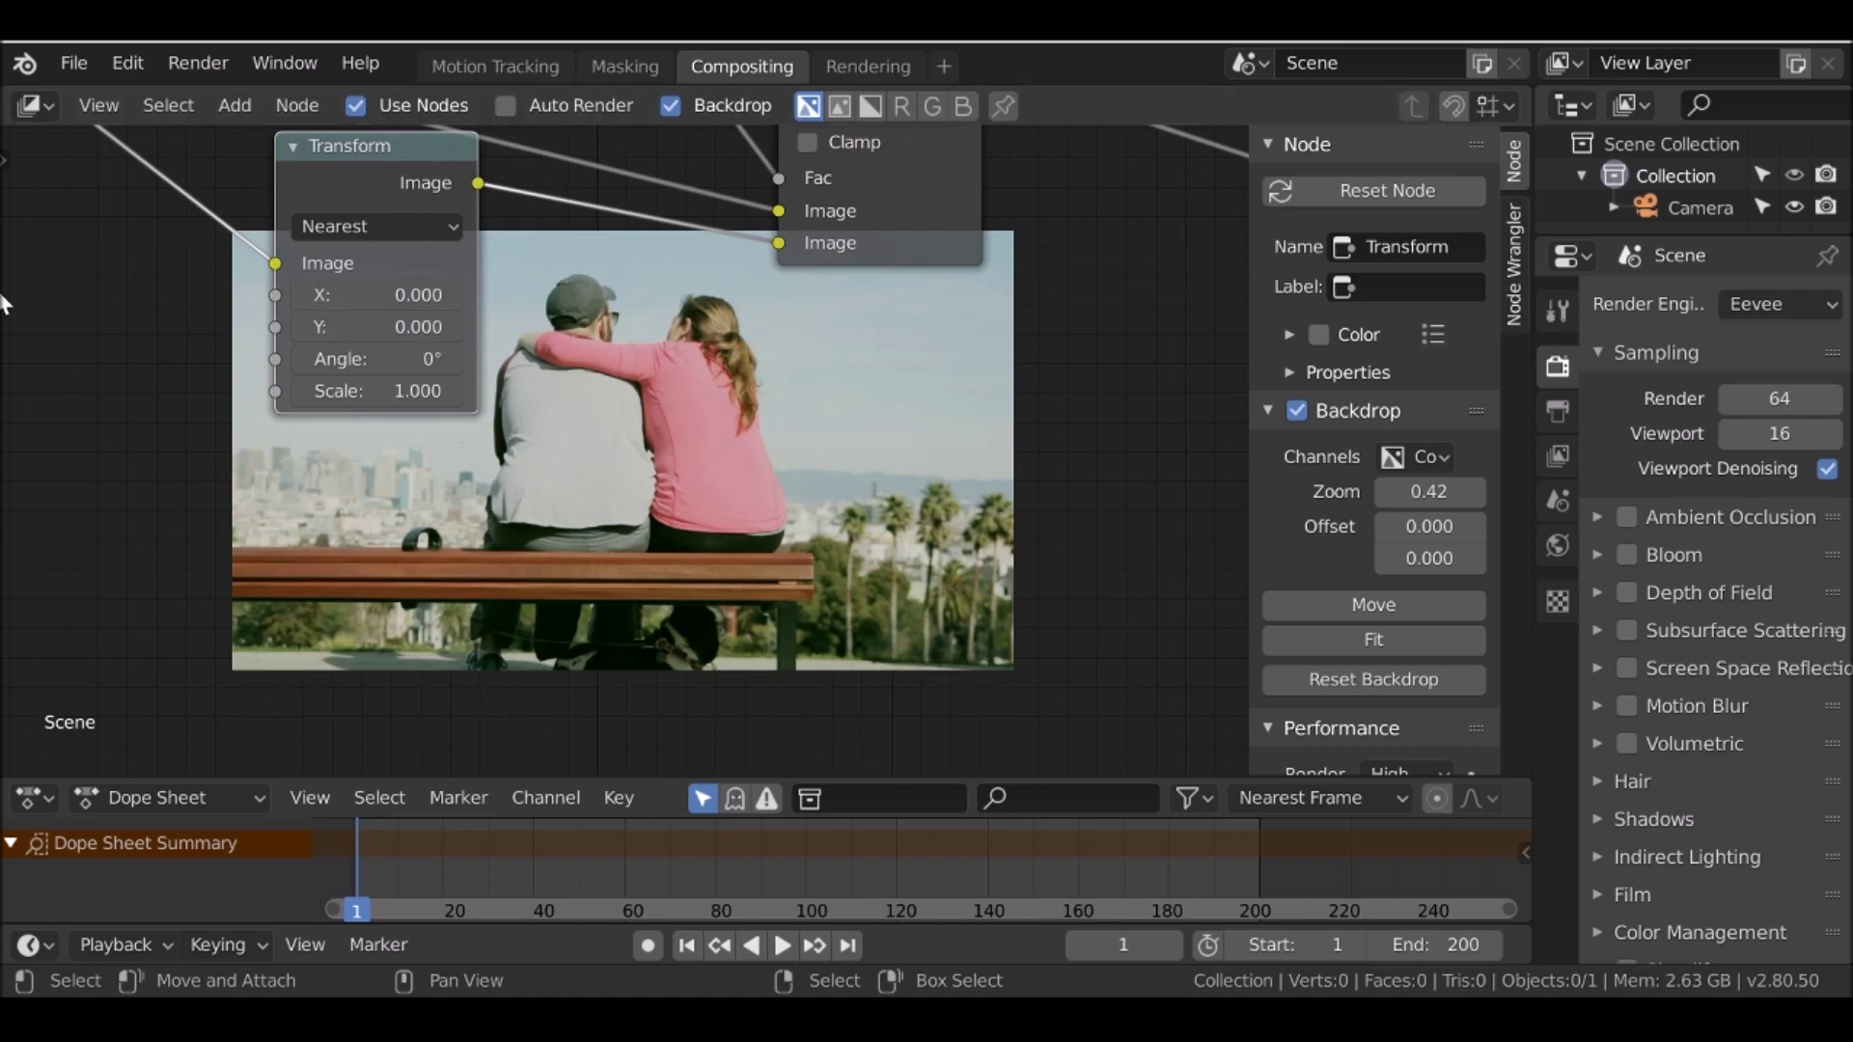
pyautogui.moveTo(326, 281); pyautogui.dragTo(155, 282)
pyautogui.moveTo(384, 297); pyautogui.dragTo(310, 290)
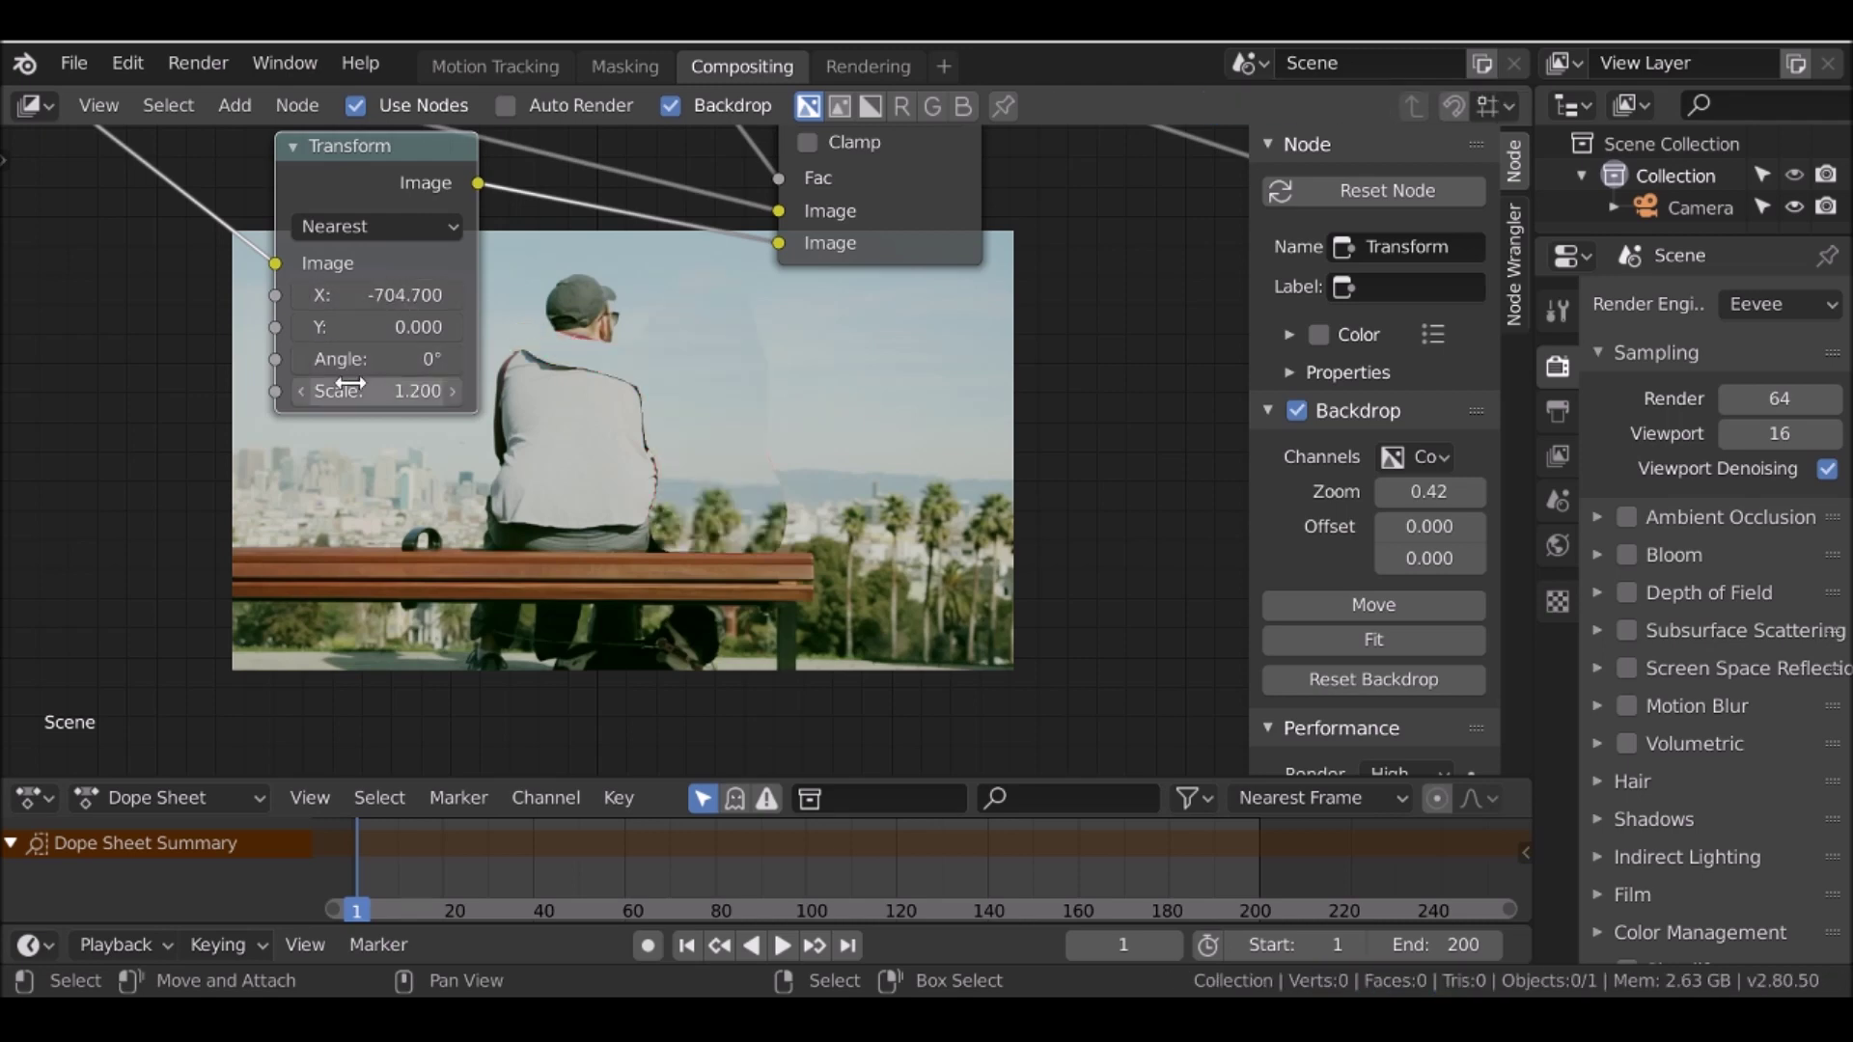
pyautogui.moveTo(367, 359); pyautogui.dragTo(395, 359)
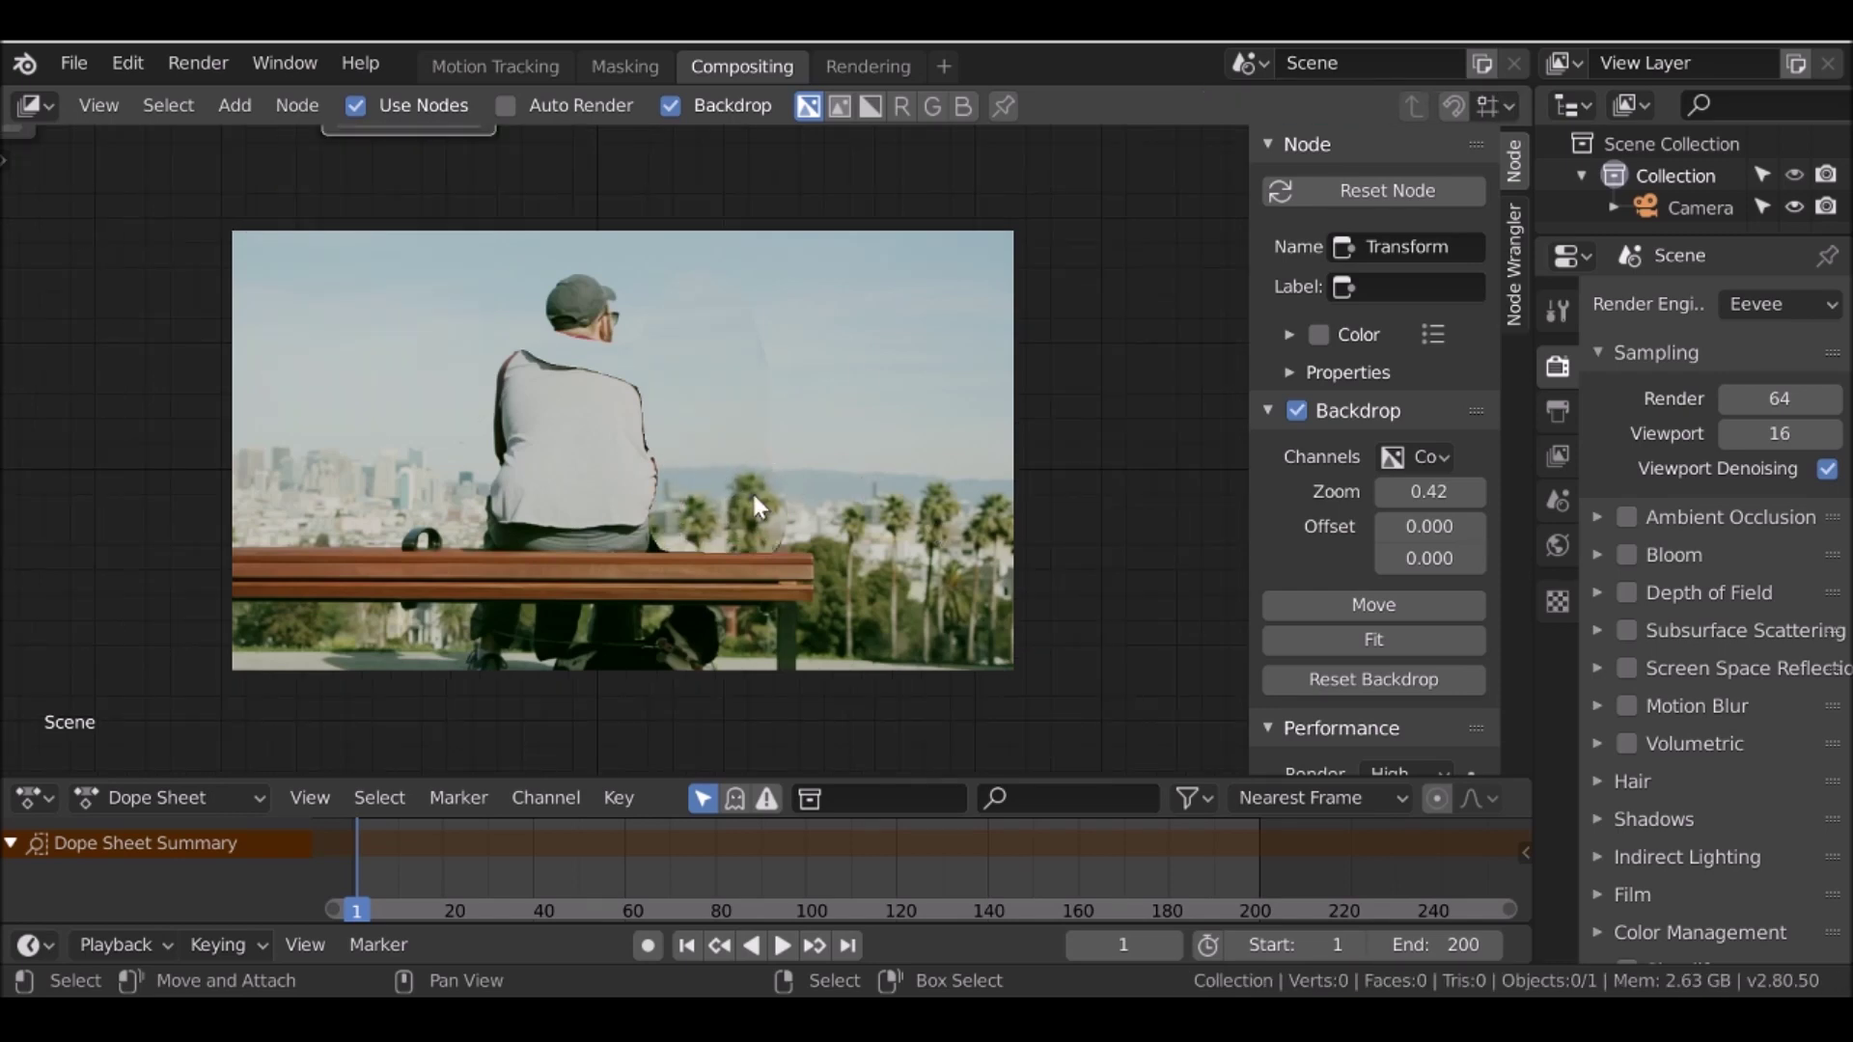
pyautogui.keyDown('shift'); pyautogui.scroll(5, 755, 564); pyautogui.keyUp('shift')
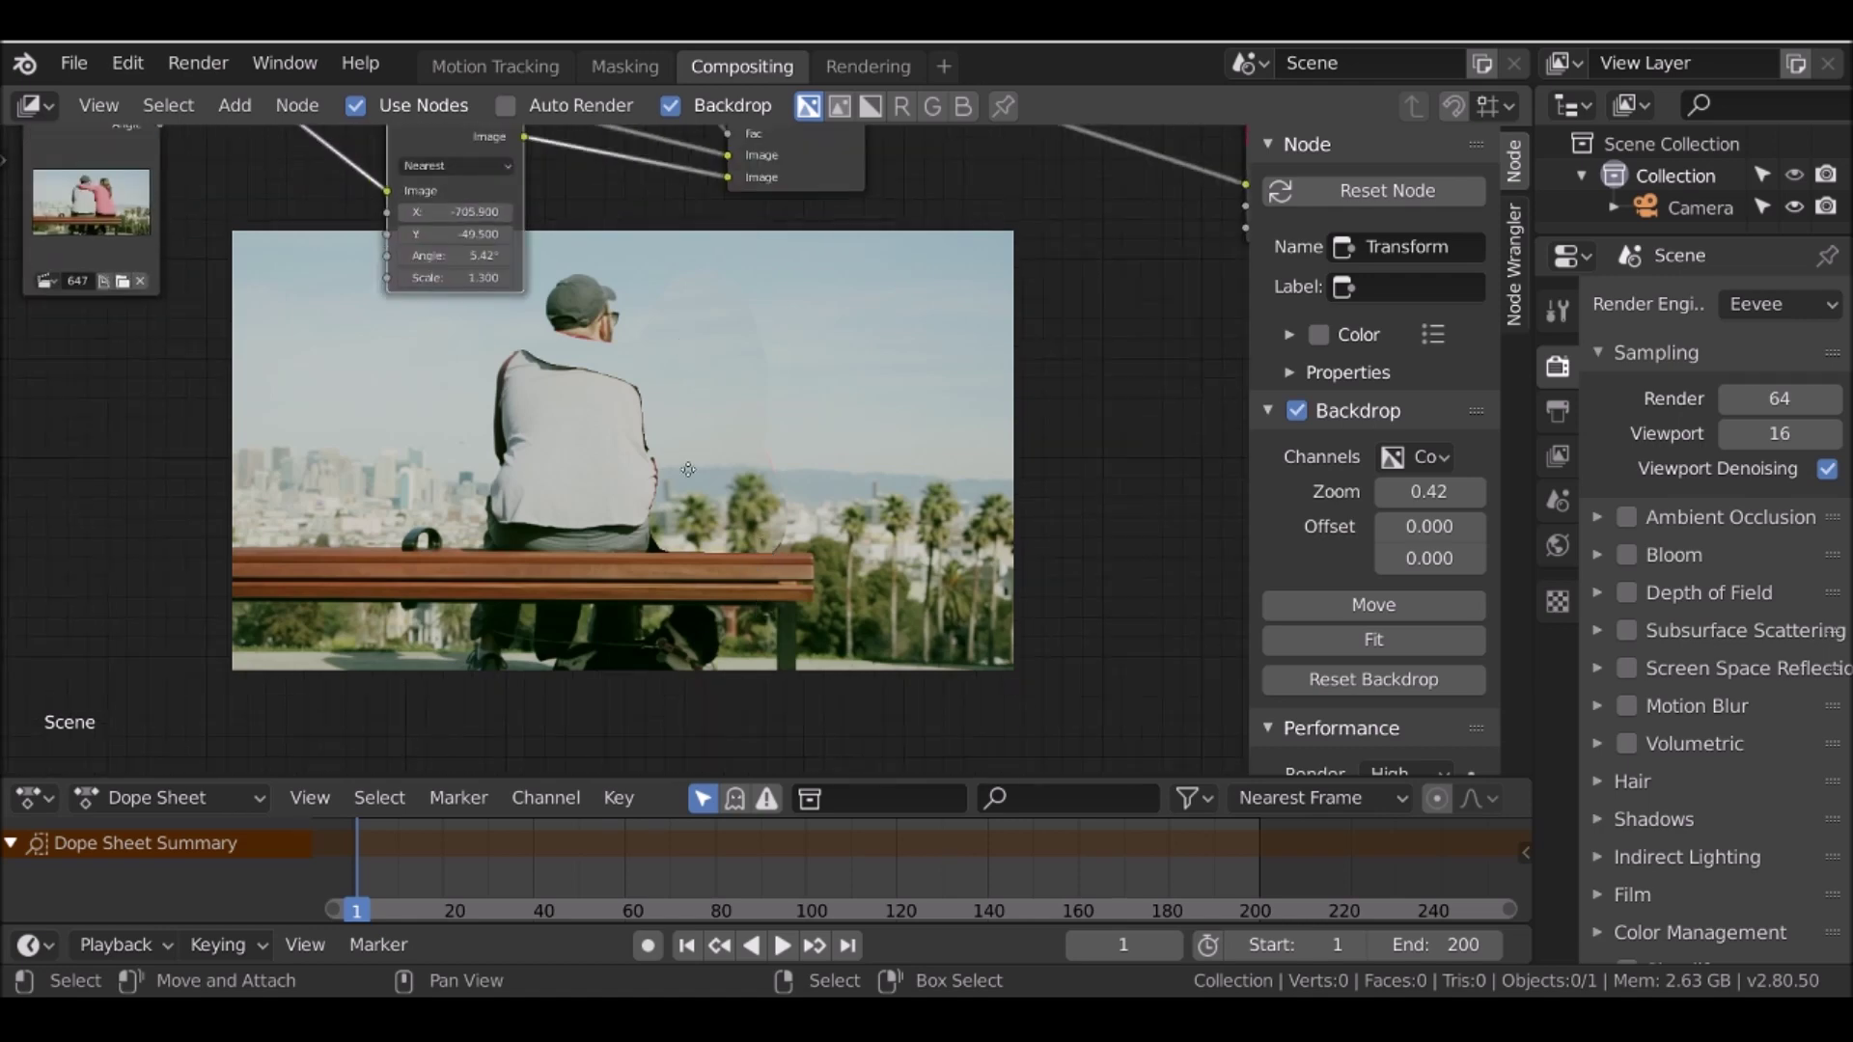
pyautogui.scroll(-2, 790, 448)
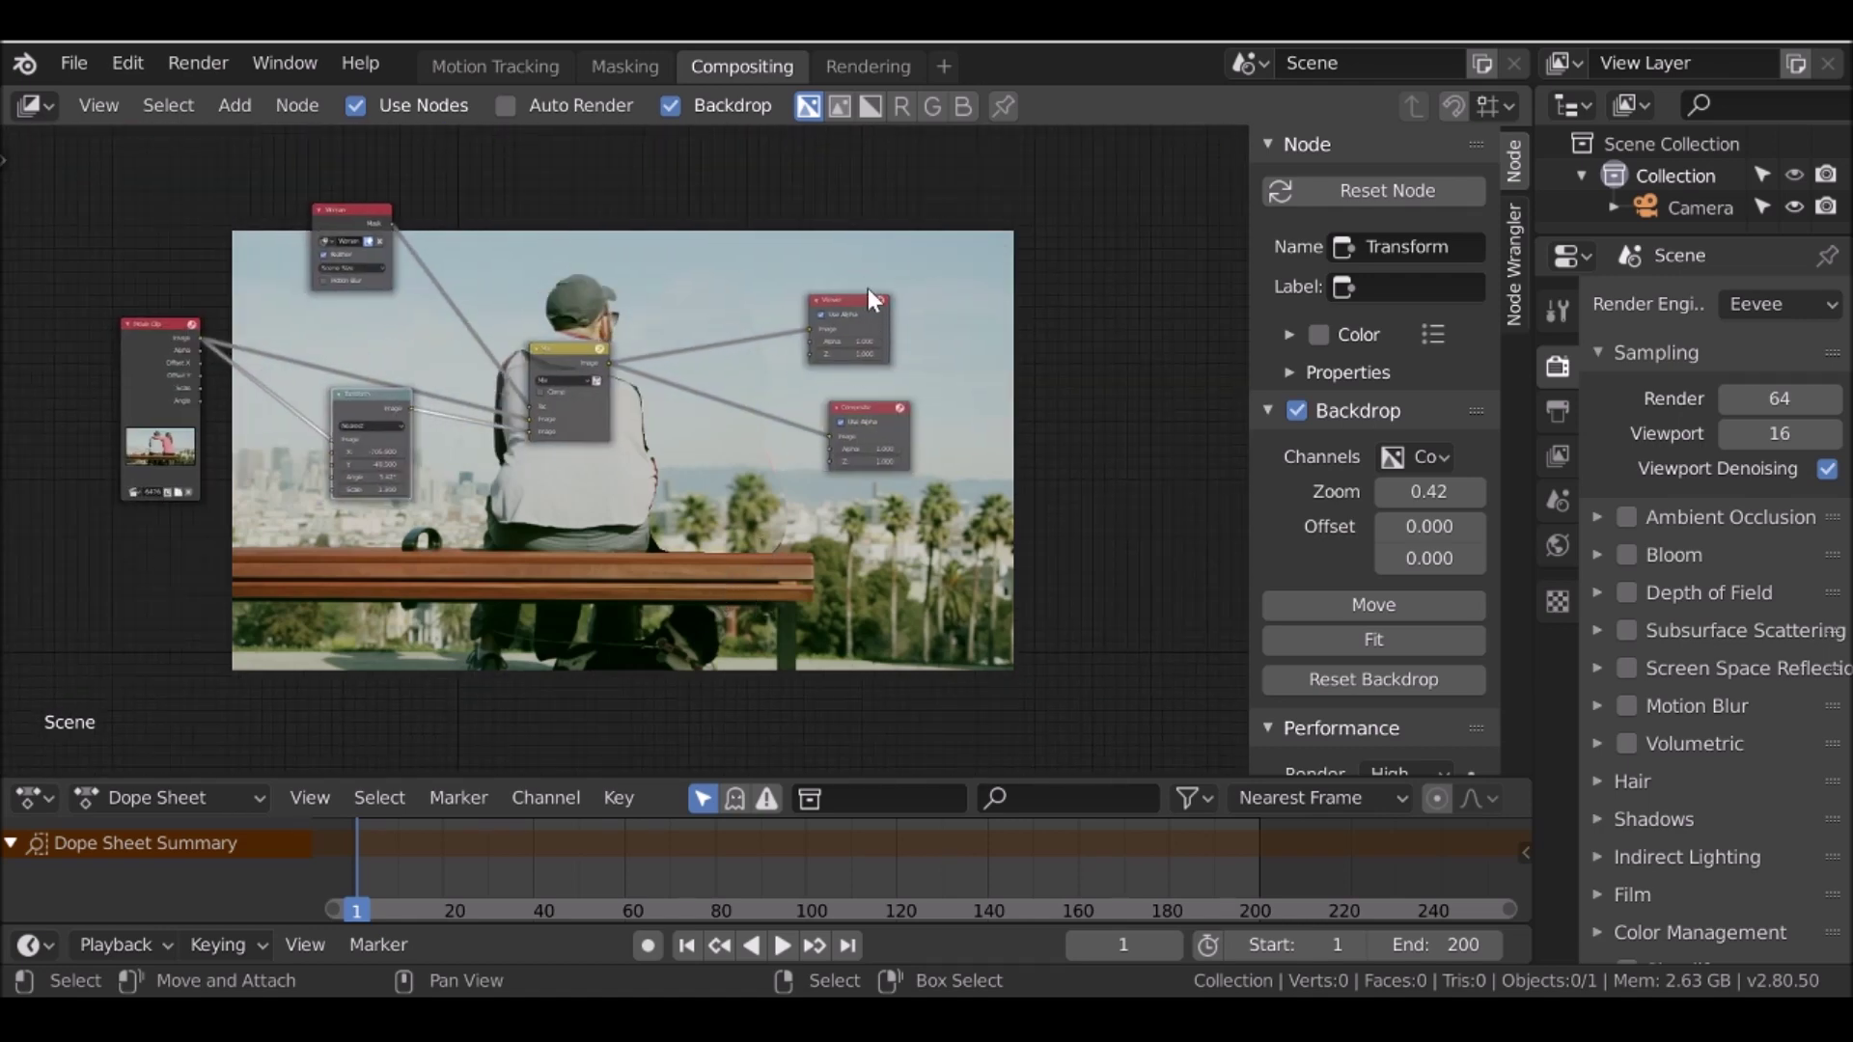
# Duplicate the Mix node onto its own output link and move the Viewer and Composite nodes farther out
pyautogui.scroll(2, 585, 339)
pyautogui.click(530, 308)
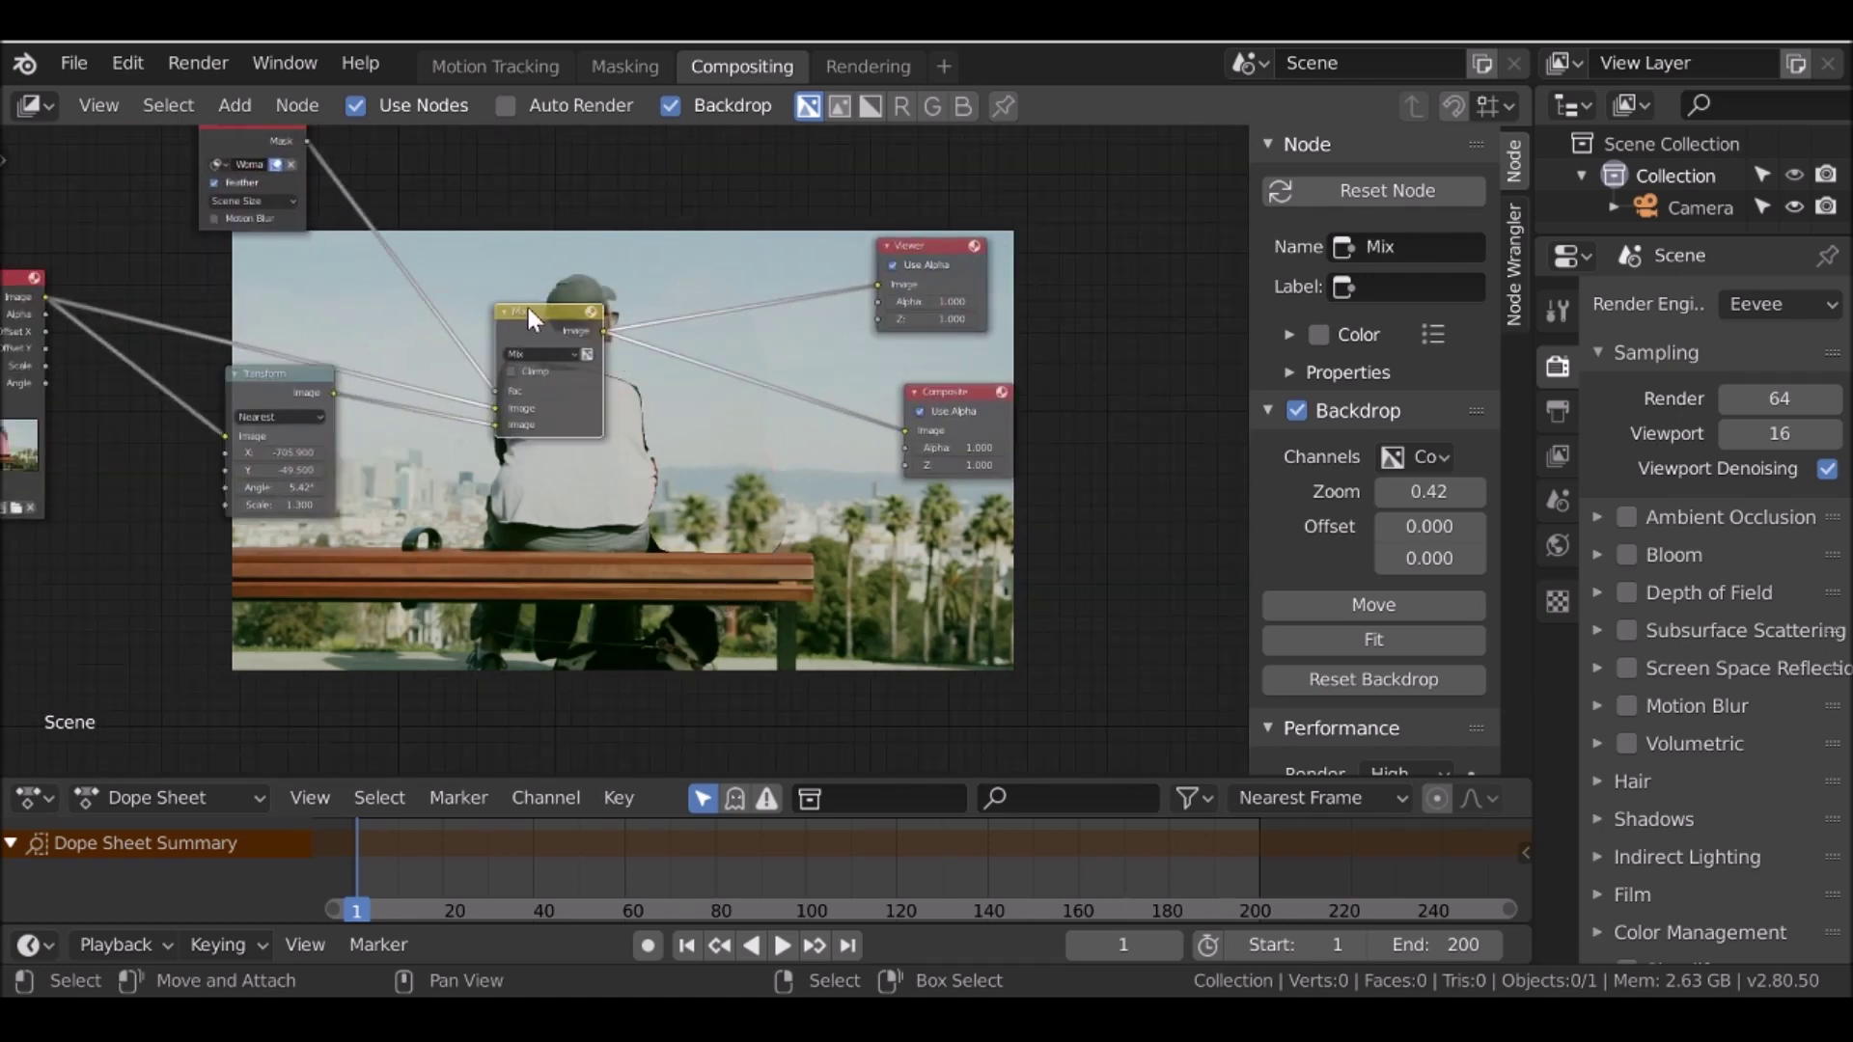
pyautogui.hotkey('shift', 'd')
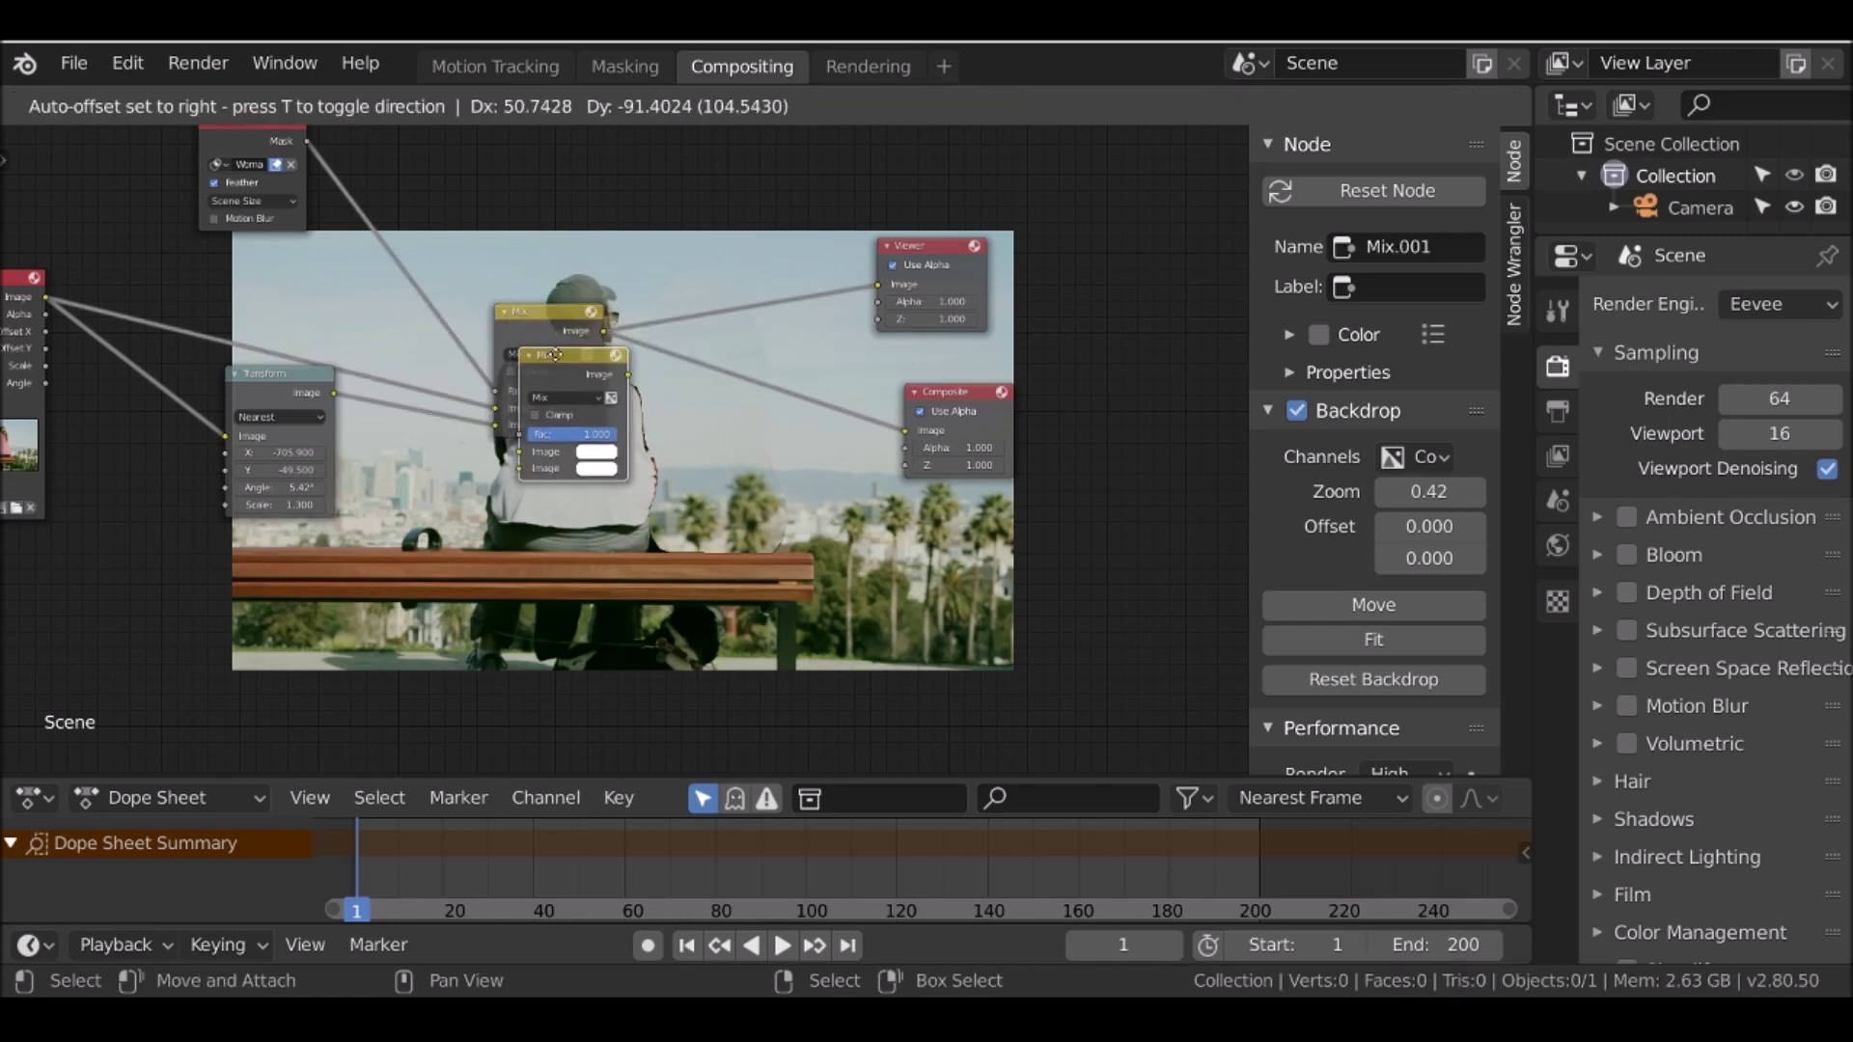
pyautogui.click(742, 344)
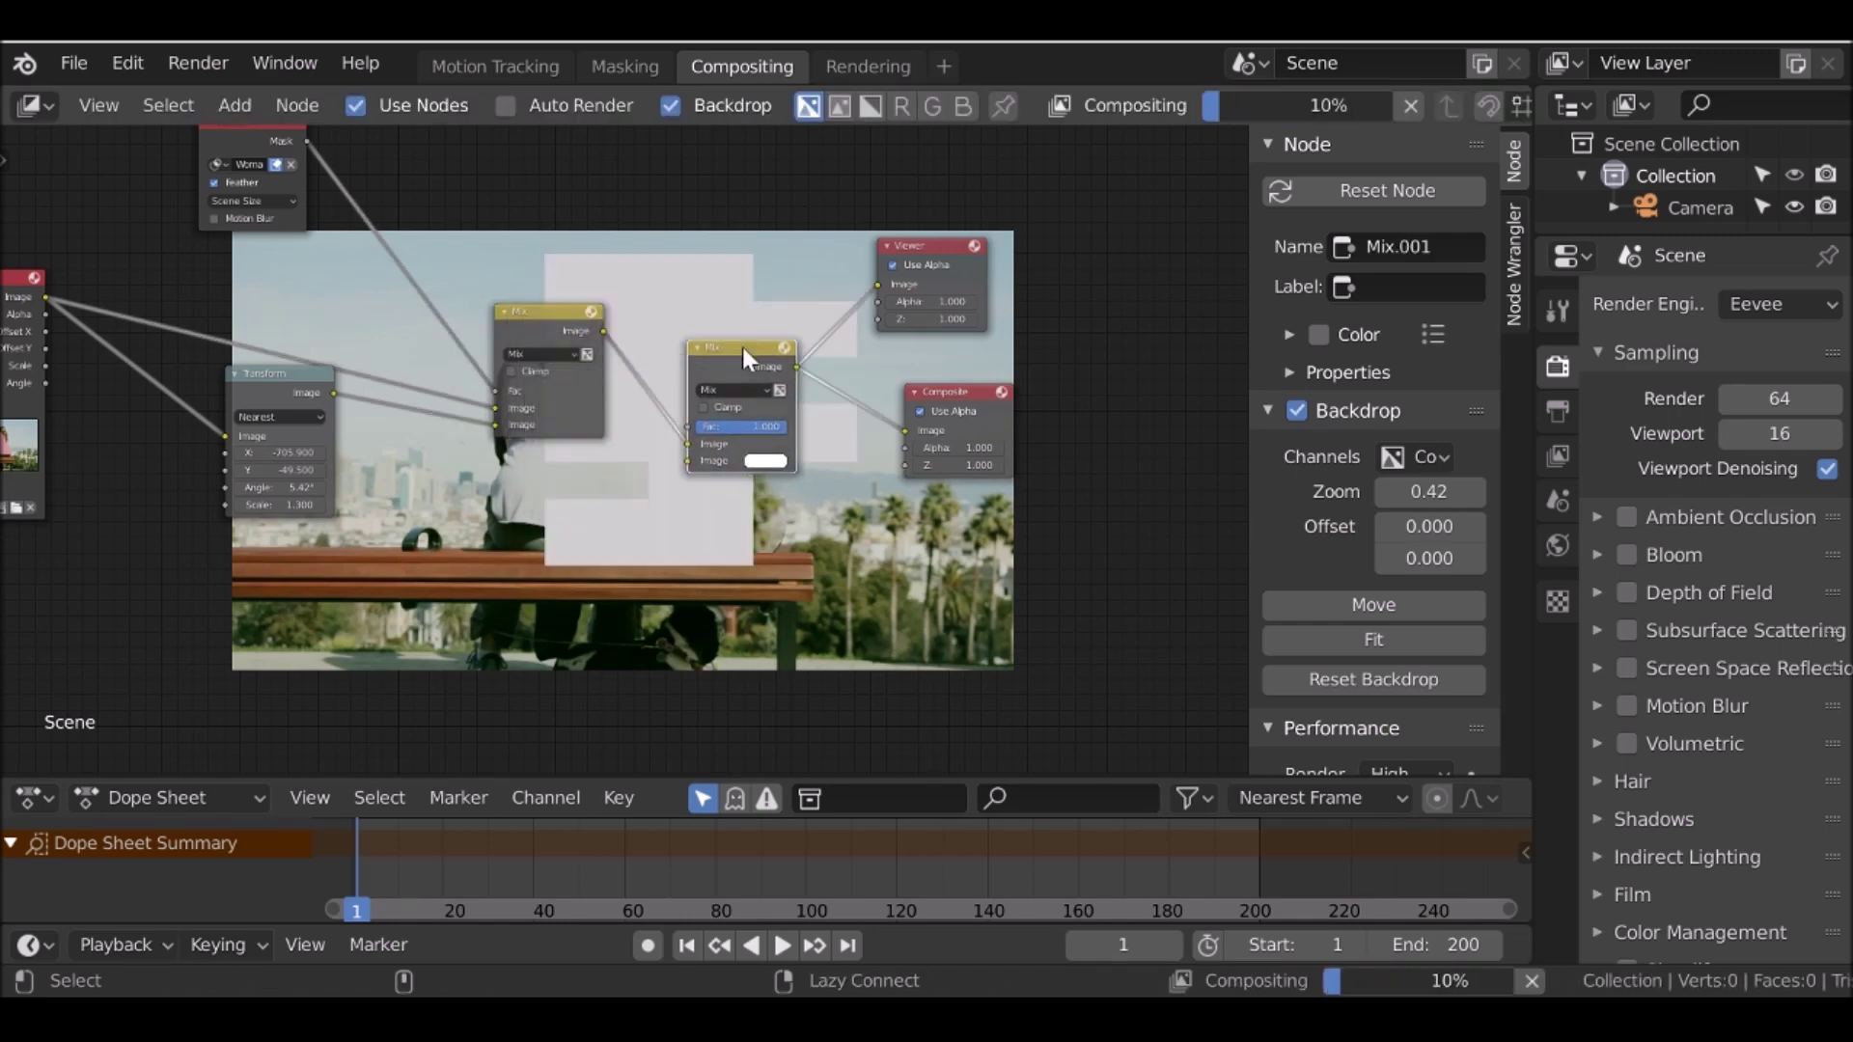
pyautogui.click(1039, 280)
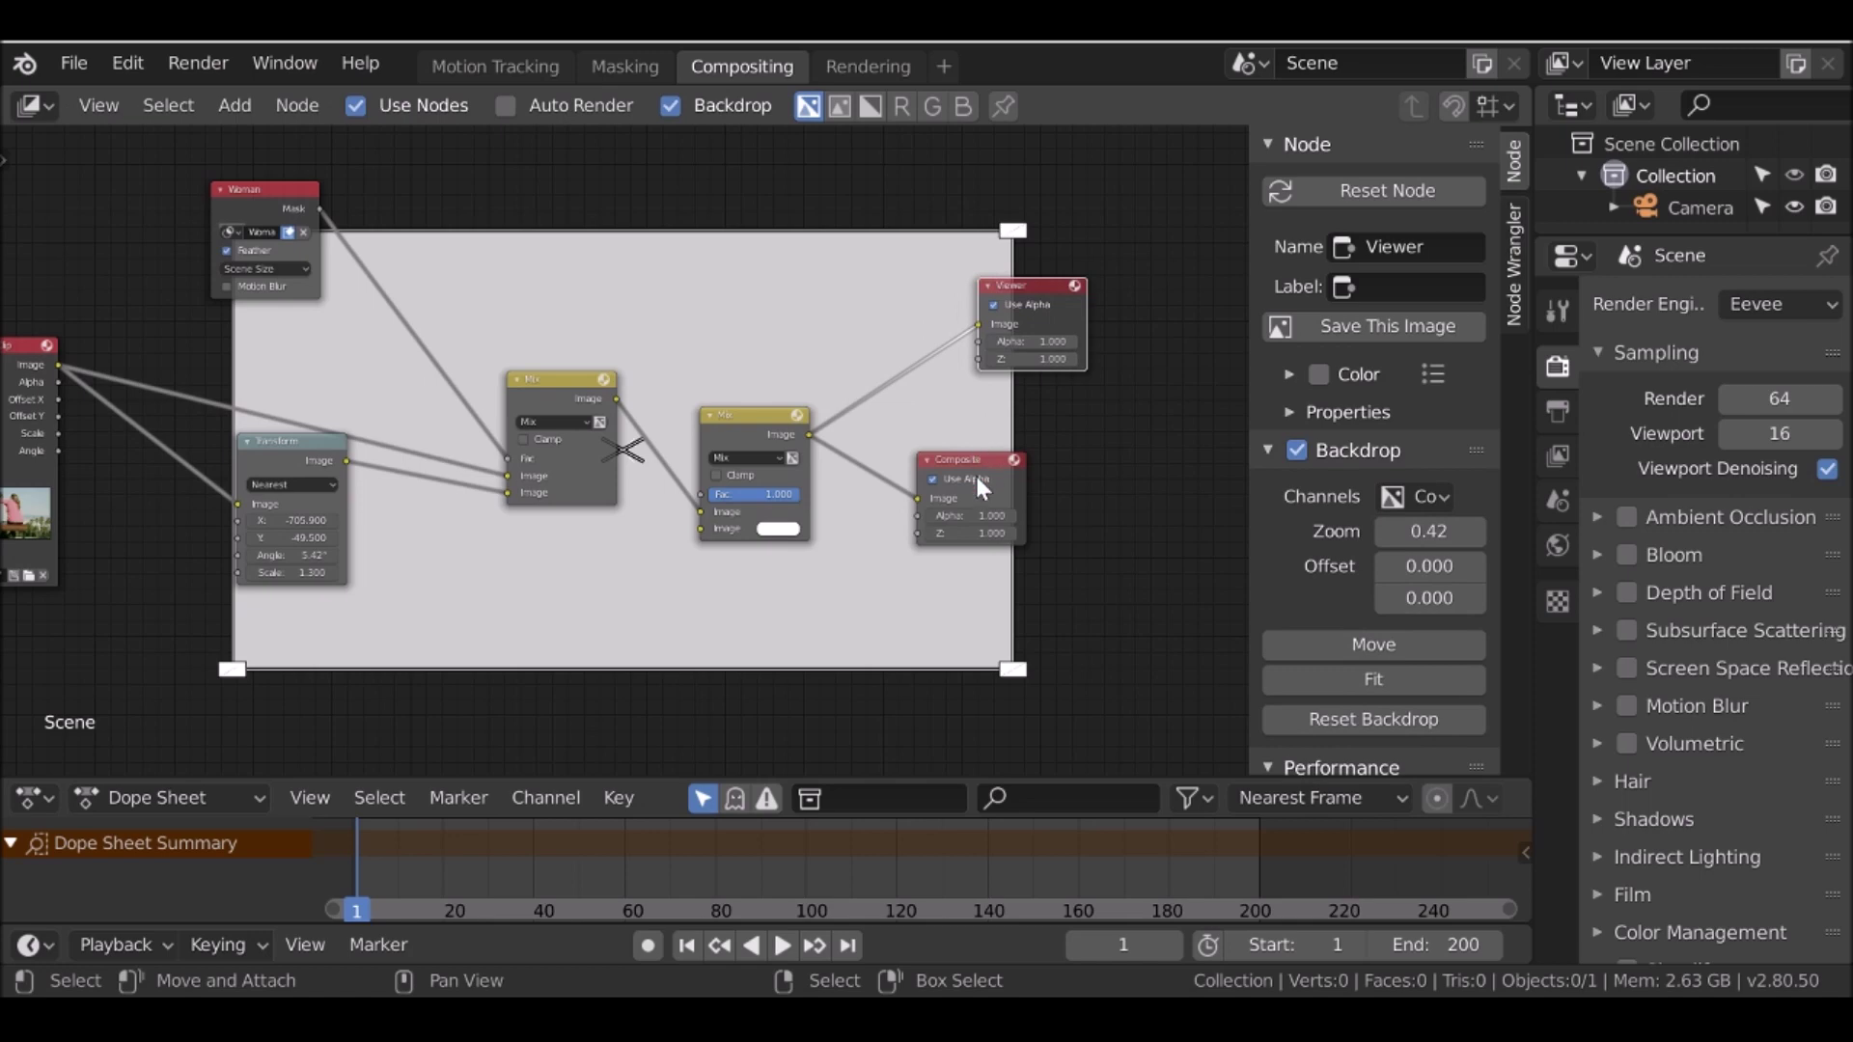
pyautogui.moveTo(979, 487); pyautogui.dragTo(1082, 471)
# Connect the Woman mask to the second Mix node's Fac and the Movie Clip image to its second Image input
pyautogui.moveTo(271, 198); pyautogui.dragTo(709, 492)
pyautogui.moveTo(697, 643); pyautogui.dragTo(653, 461, button='middle')
pyautogui.moveTo(753, 236); pyautogui.dragTo(791, 201)
pyautogui.moveTo(56, 178); pyautogui.dragTo(743, 313)
pyautogui.scroll(-3, 710, 396)
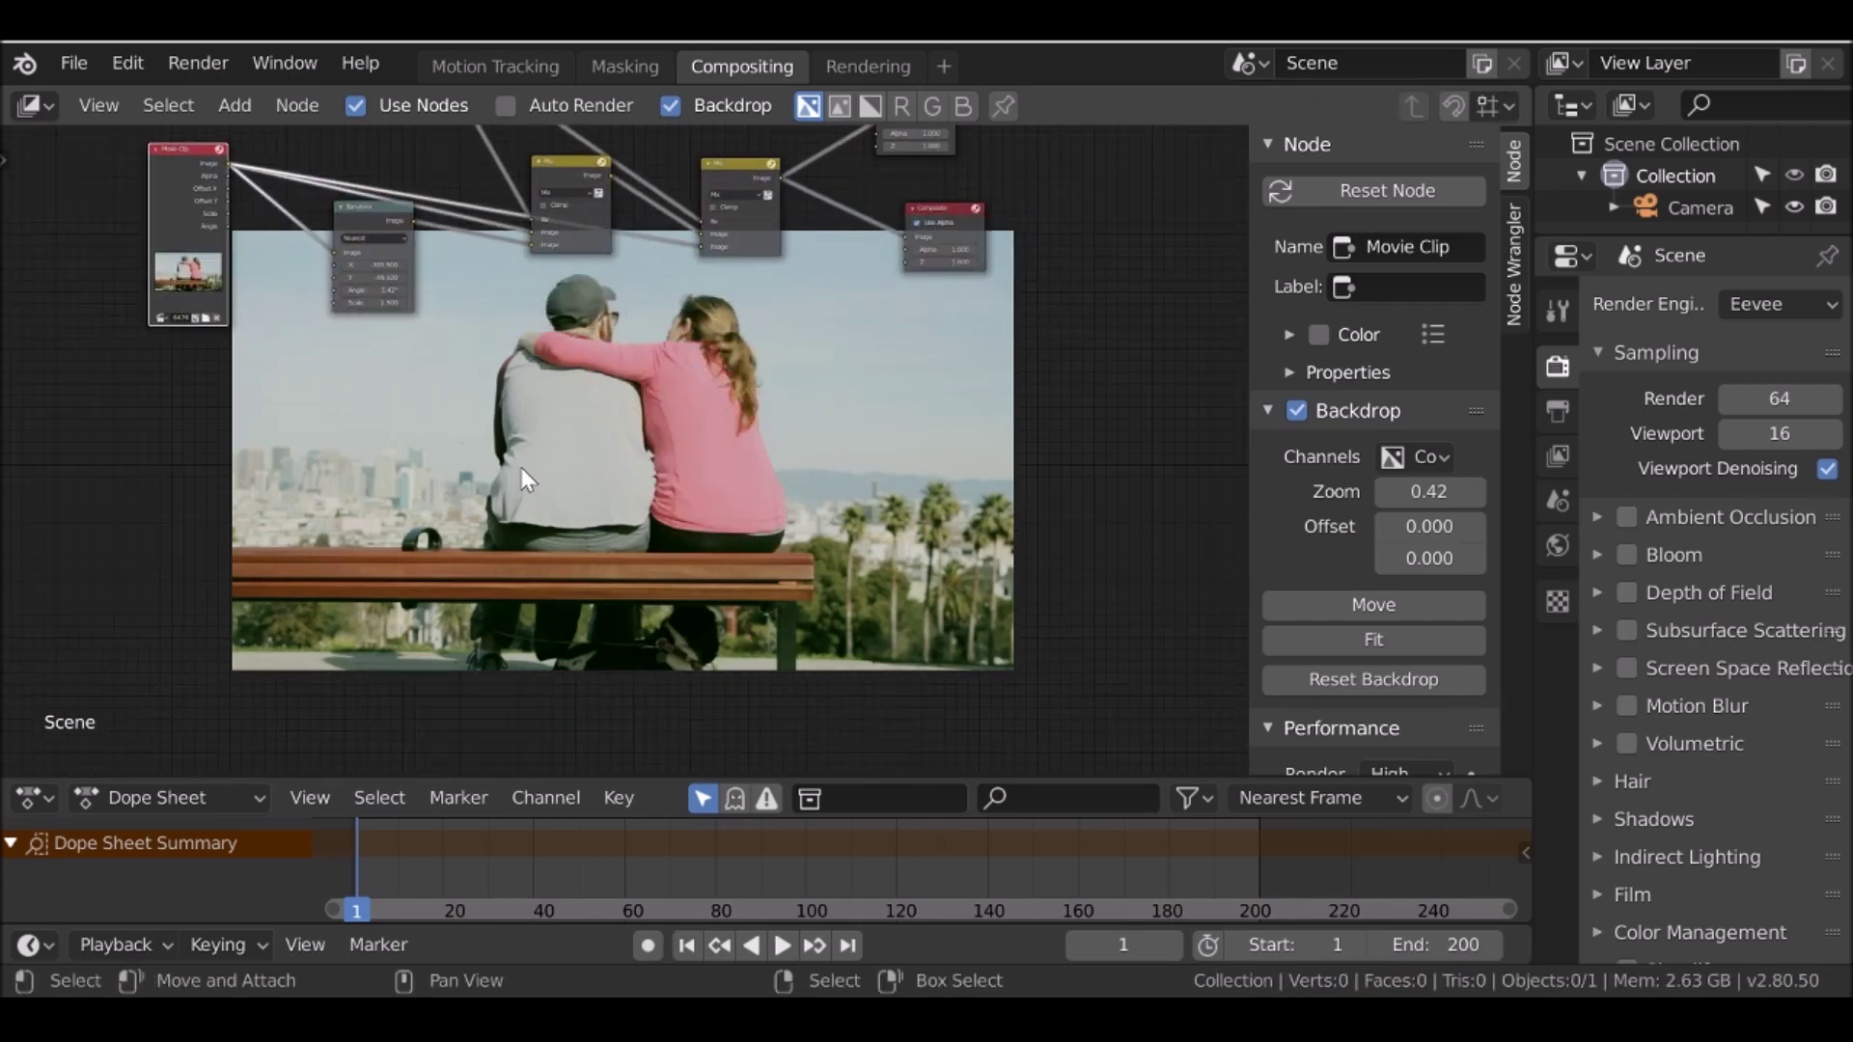
# Preview the Movie Clip, the first Mix and the second Mix in turn through the Viewer node
pyautogui.moveTo(394, 309); pyautogui.dragTo(388, 336, button='middle')
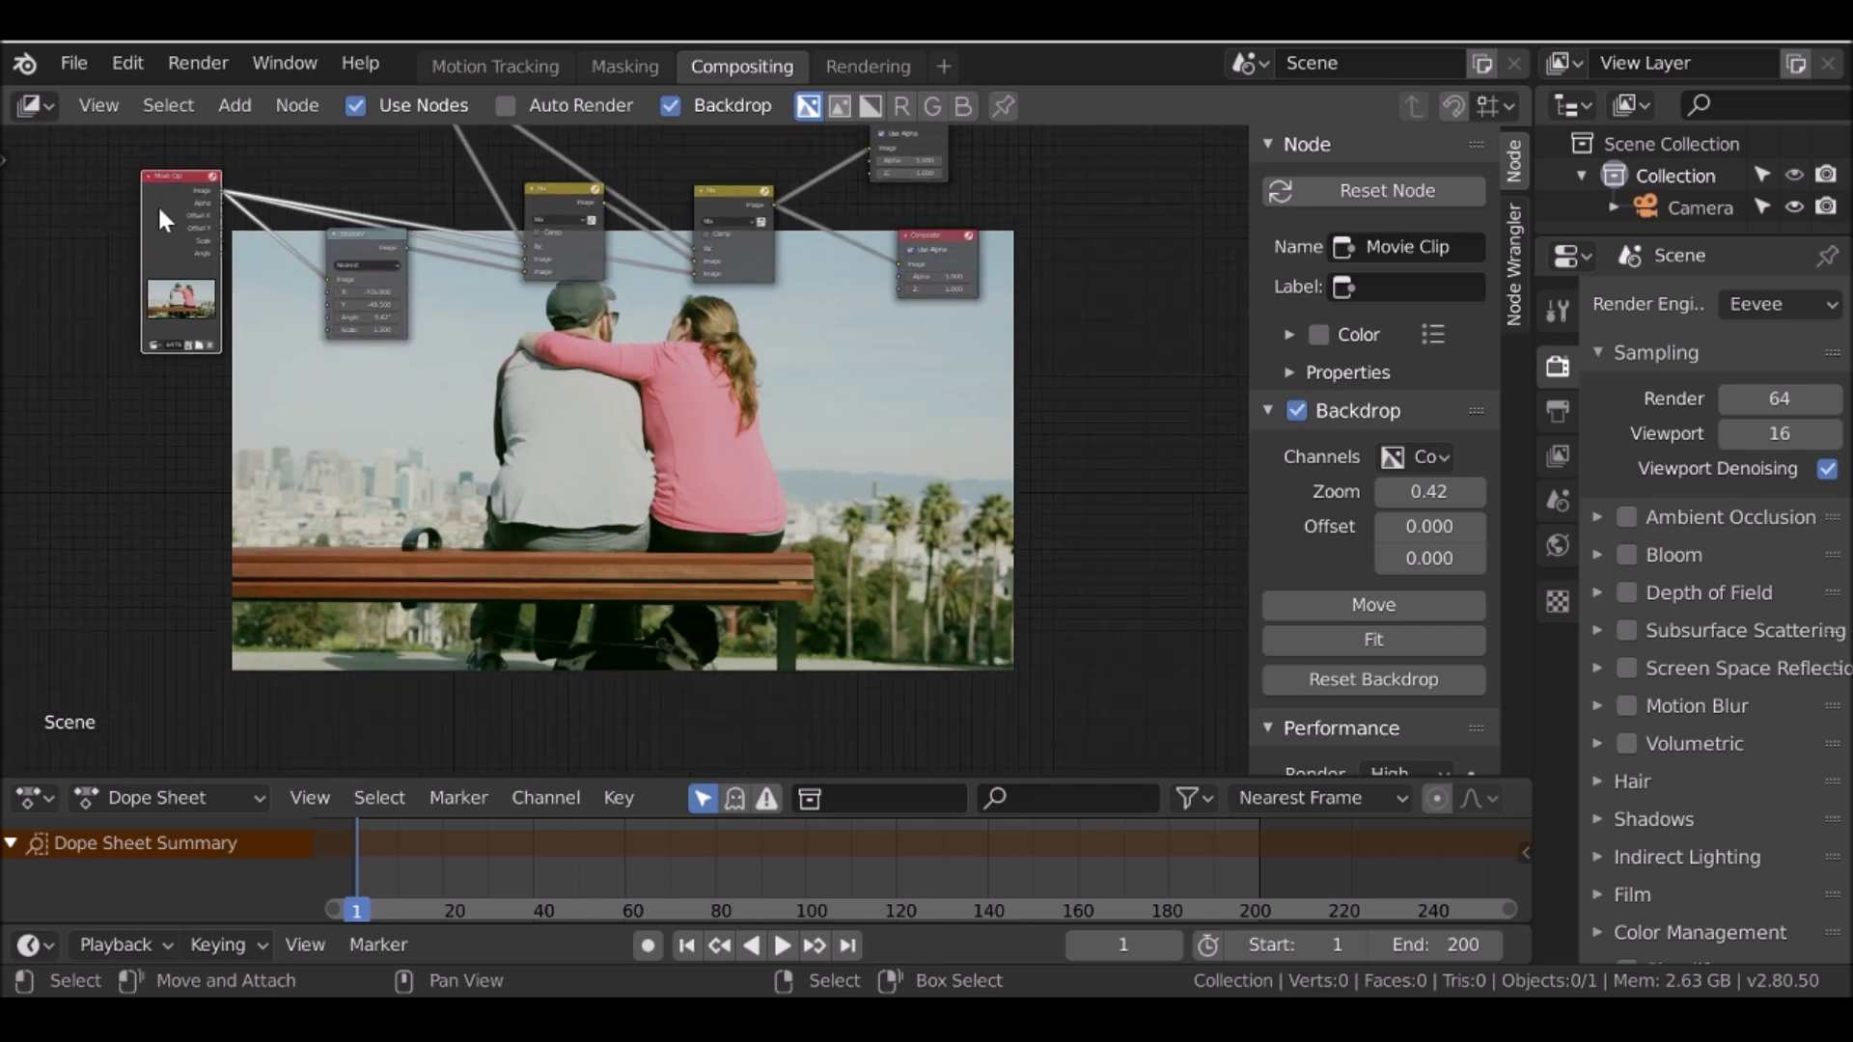
pyautogui.moveTo(168, 189); pyautogui.dragTo(113, 221)
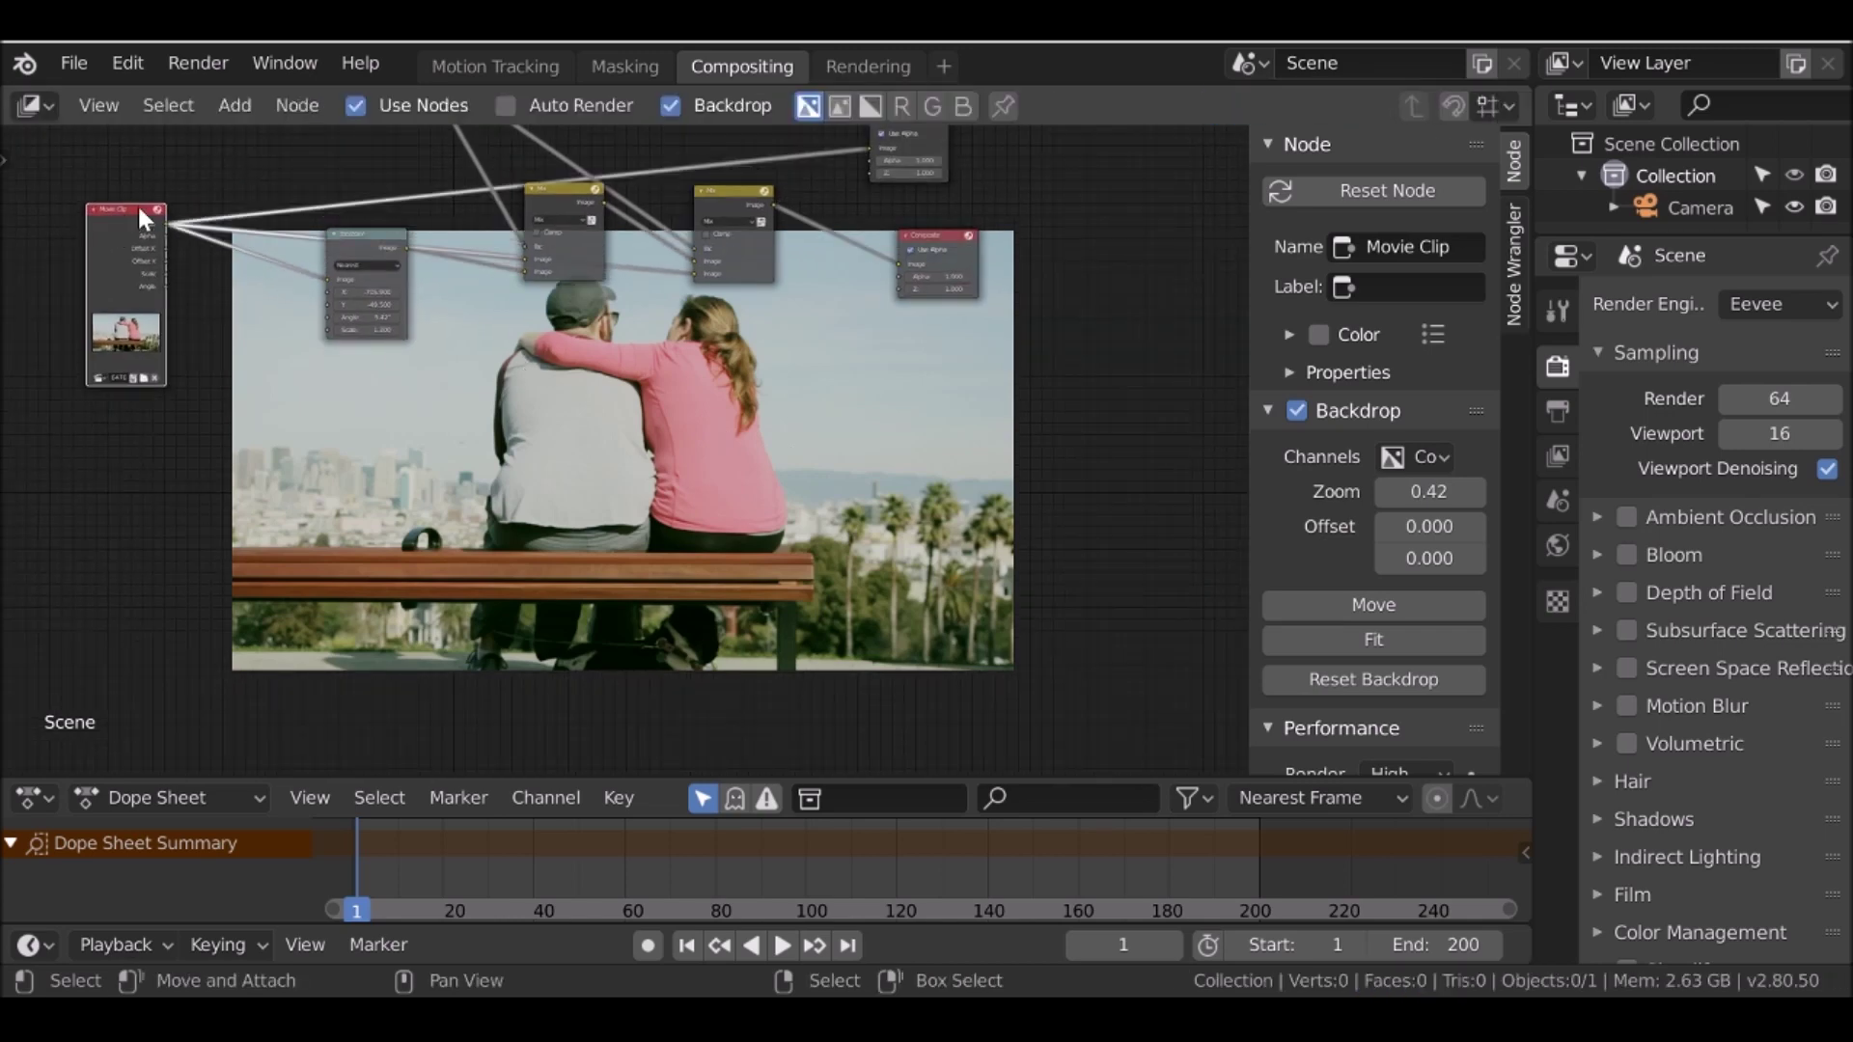
pyautogui.moveTo(789, 176); pyautogui.dragTo(742, 154, button='middle')
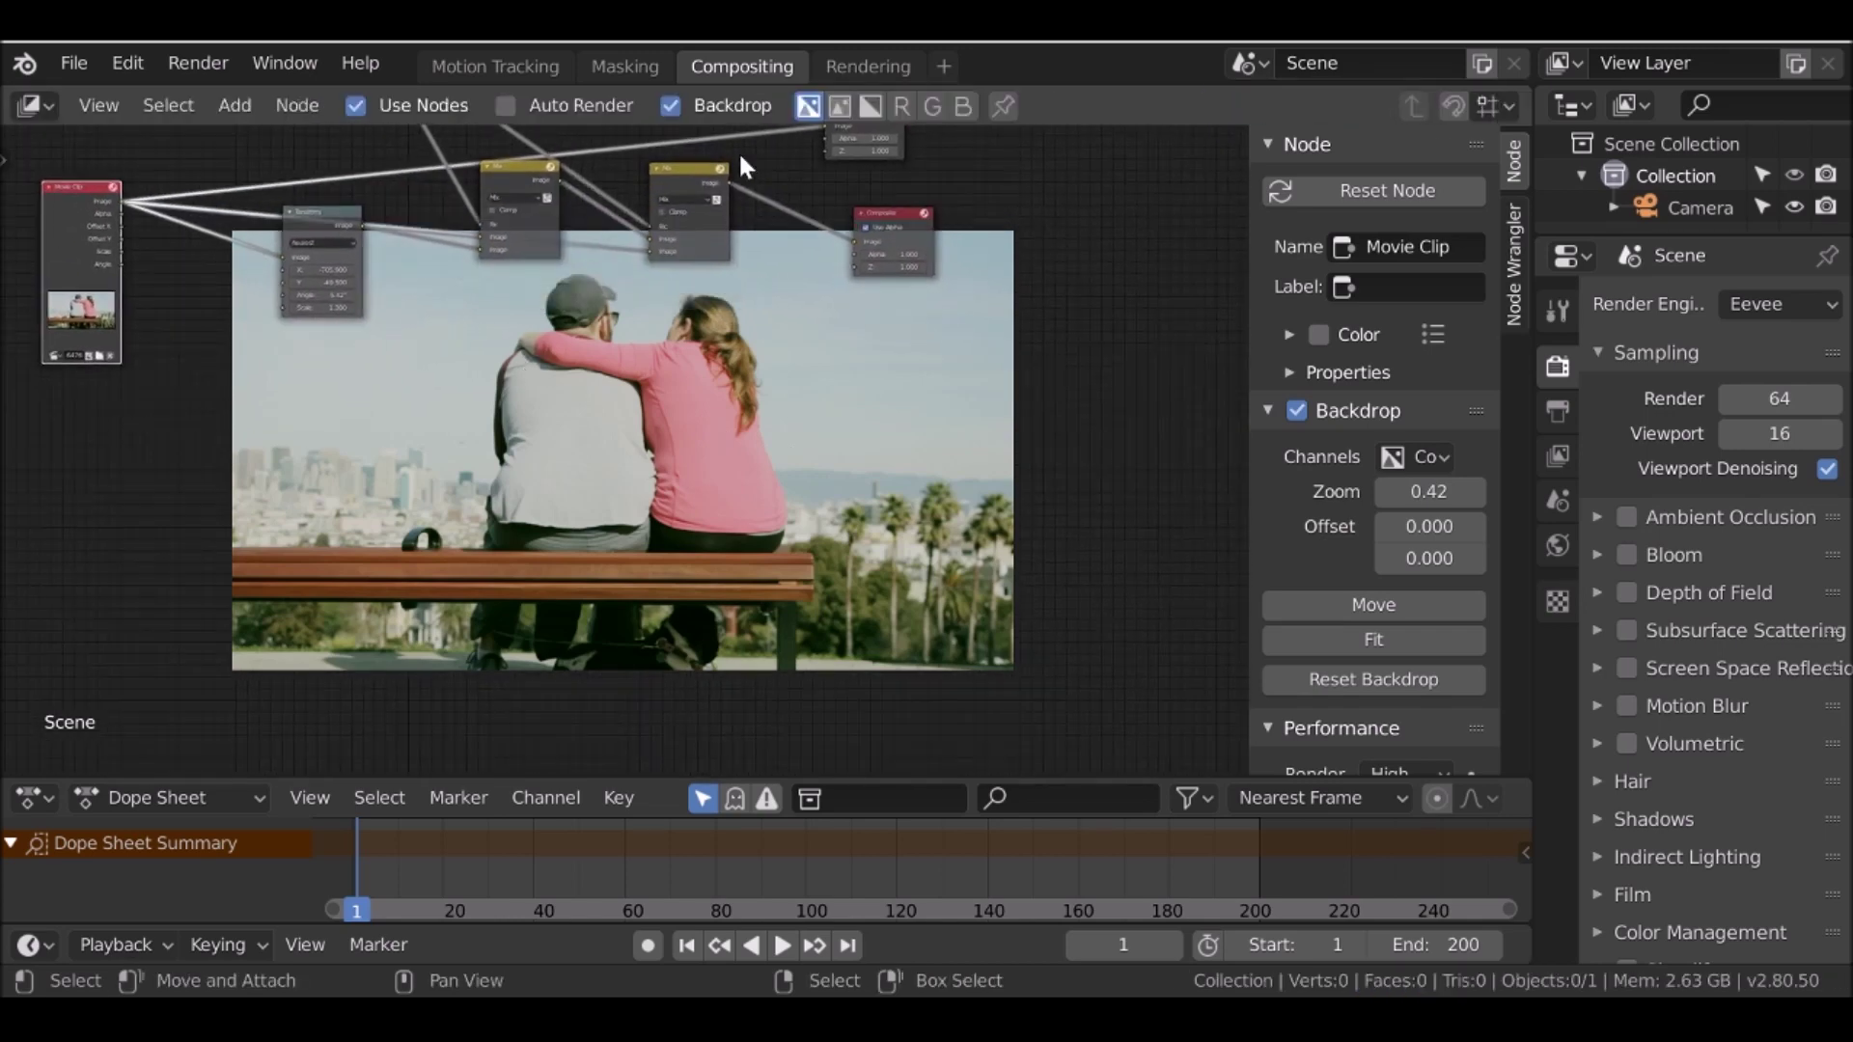
pyautogui.keyDown('ctrl'); pyautogui.keyDown('shift'); pyautogui.click(515, 171); pyautogui.keyUp('shift'); pyautogui.keyUp('ctrl')
pyautogui.click(691, 172)
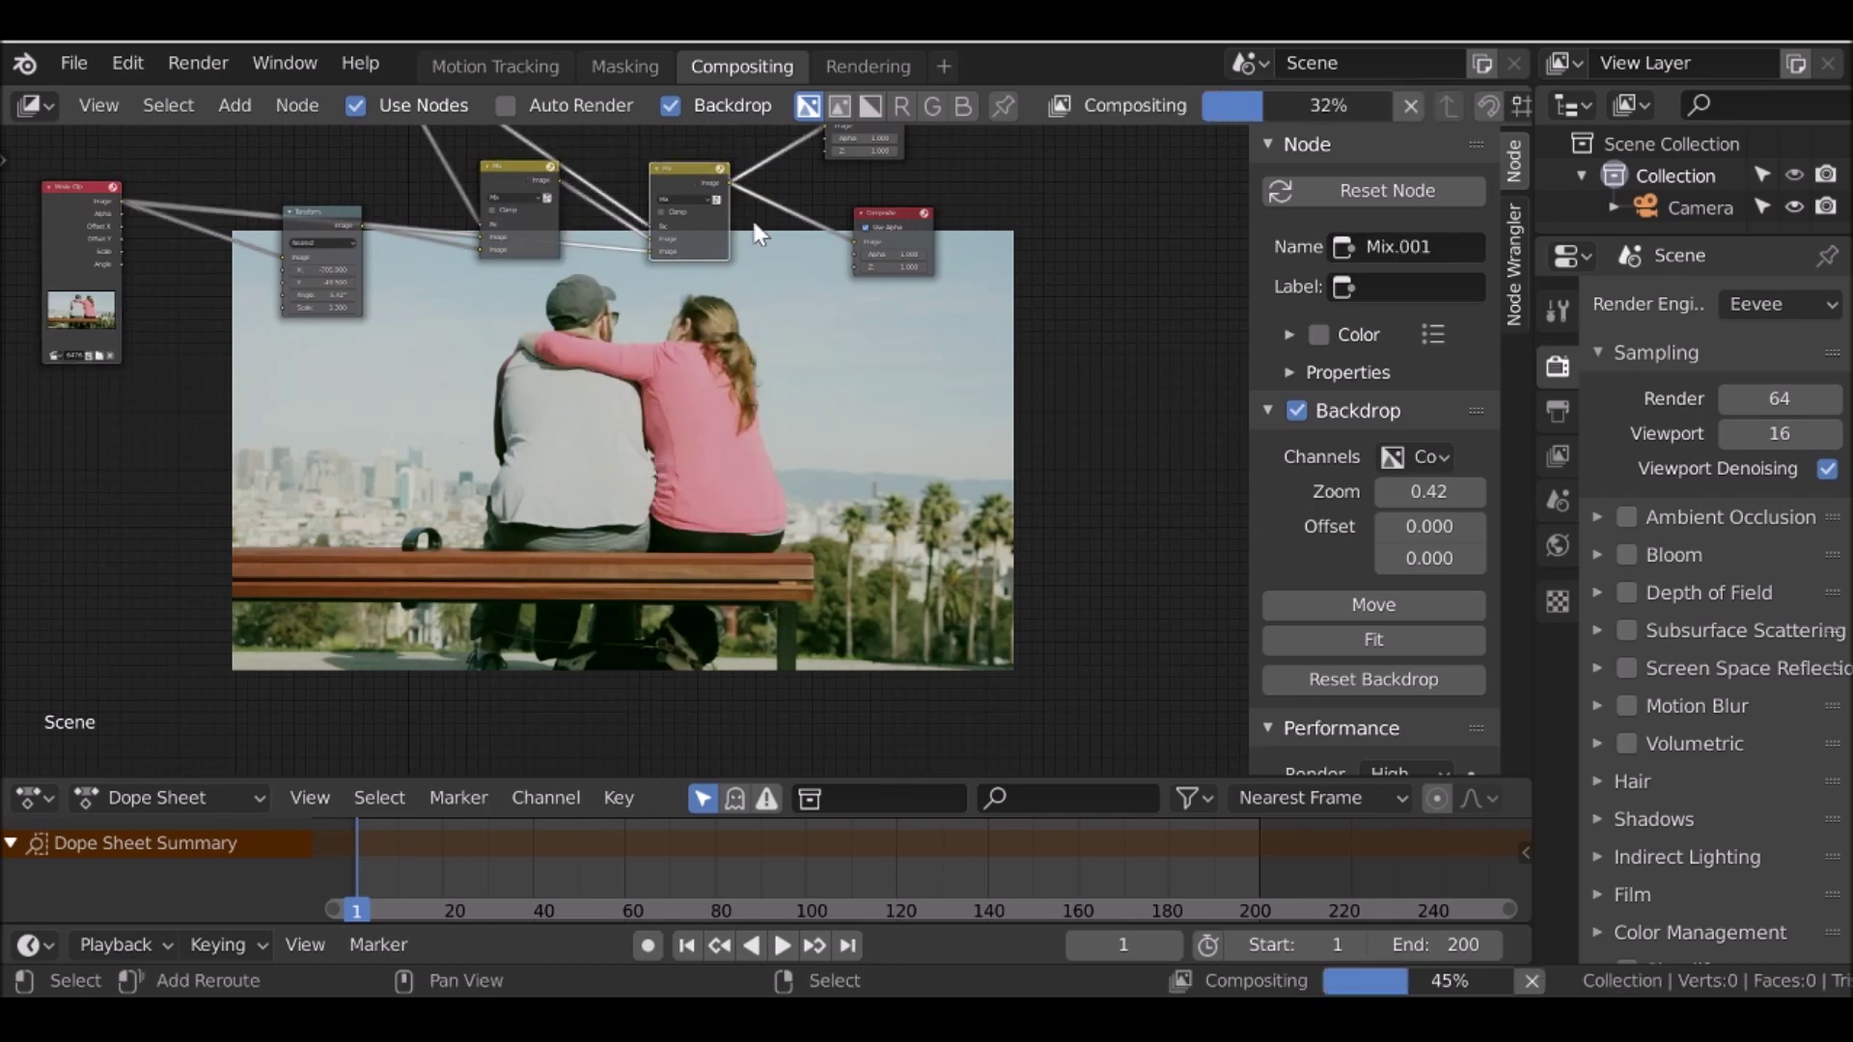
pyautogui.moveTo(680, 320); pyautogui.dragTo(597, 469, button='middle')
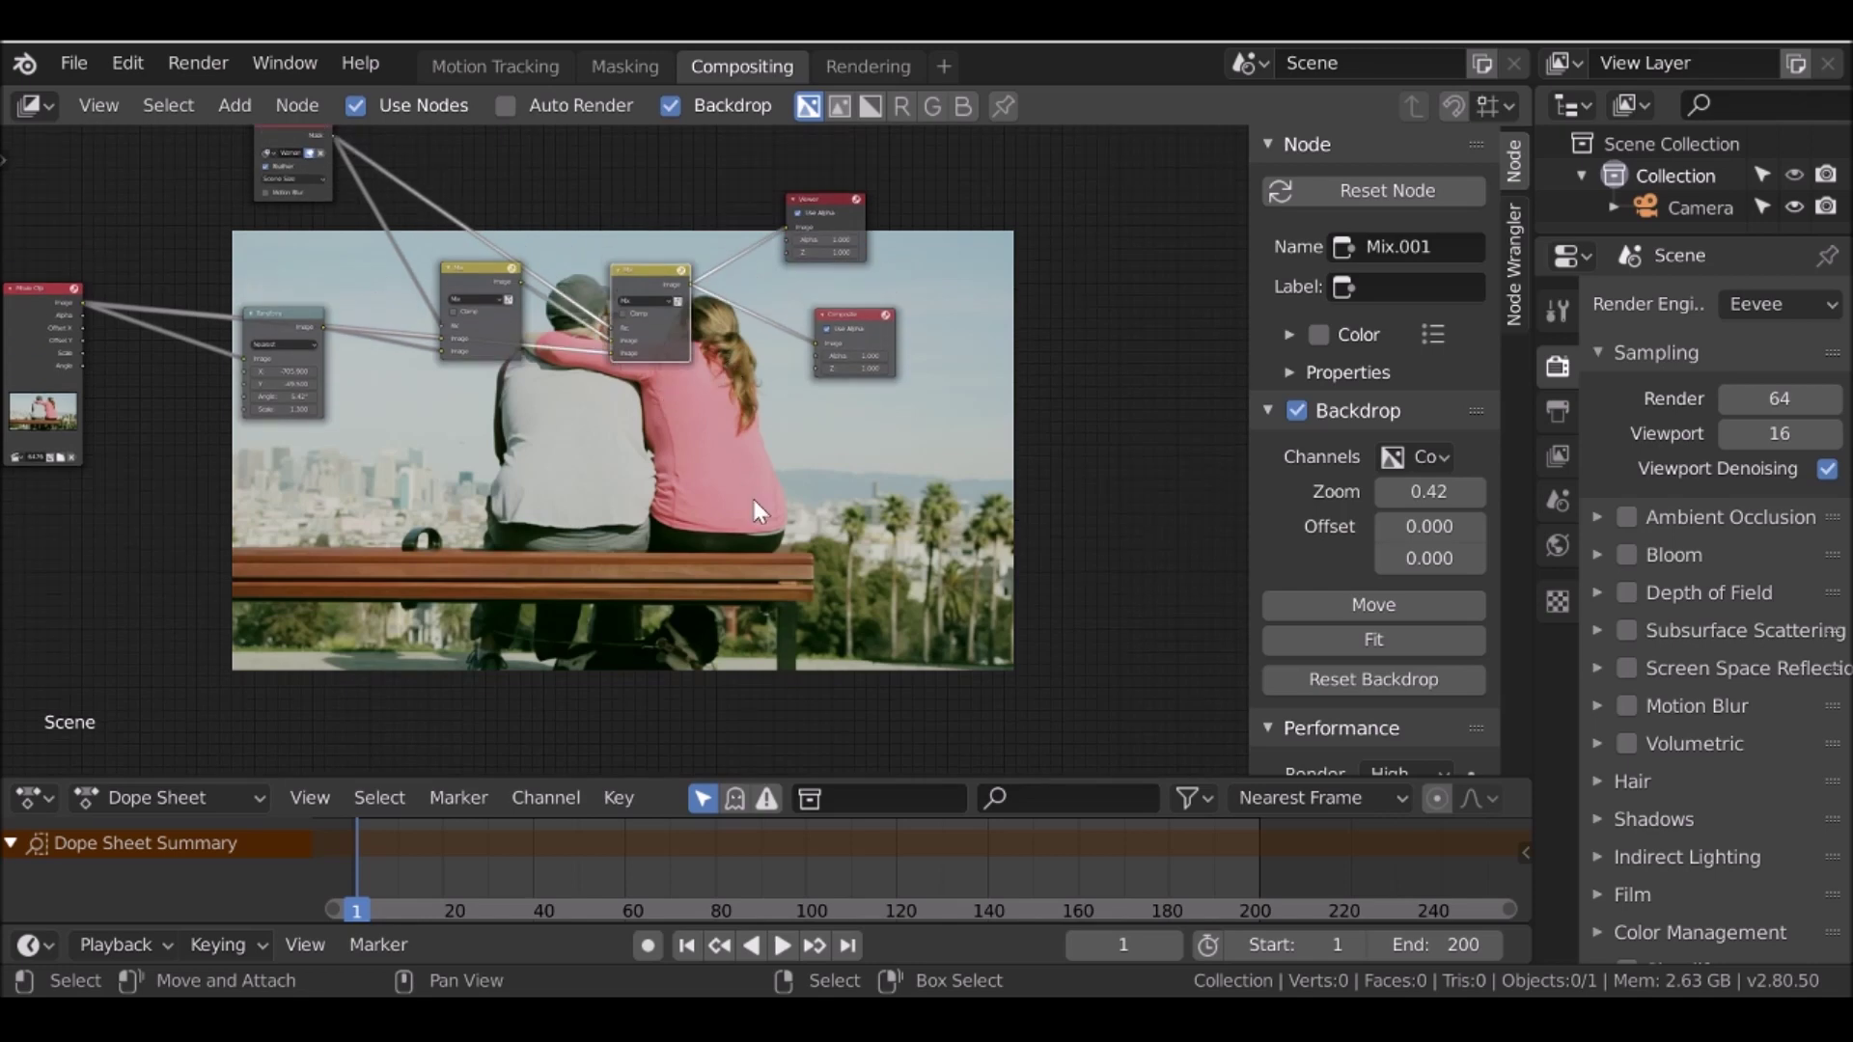
# Insert a ColorRamp node on the link between the Woman mask and the second Mix node's Fac input
pyautogui.scroll(1, 738, 459)
pyautogui.moveTo(735, 409); pyautogui.dragTo(775, 528, button='middle')
pyautogui.scroll(1, 776, 529)
pyautogui.moveTo(627, 205); pyautogui.dragTo(627, 338, button='middle')
pyautogui.scroll(2, 624, 278)
pyautogui.hotkey('shift', 'a')
pyautogui.moveTo(626, 333)
pyautogui.moveTo(546, 277)
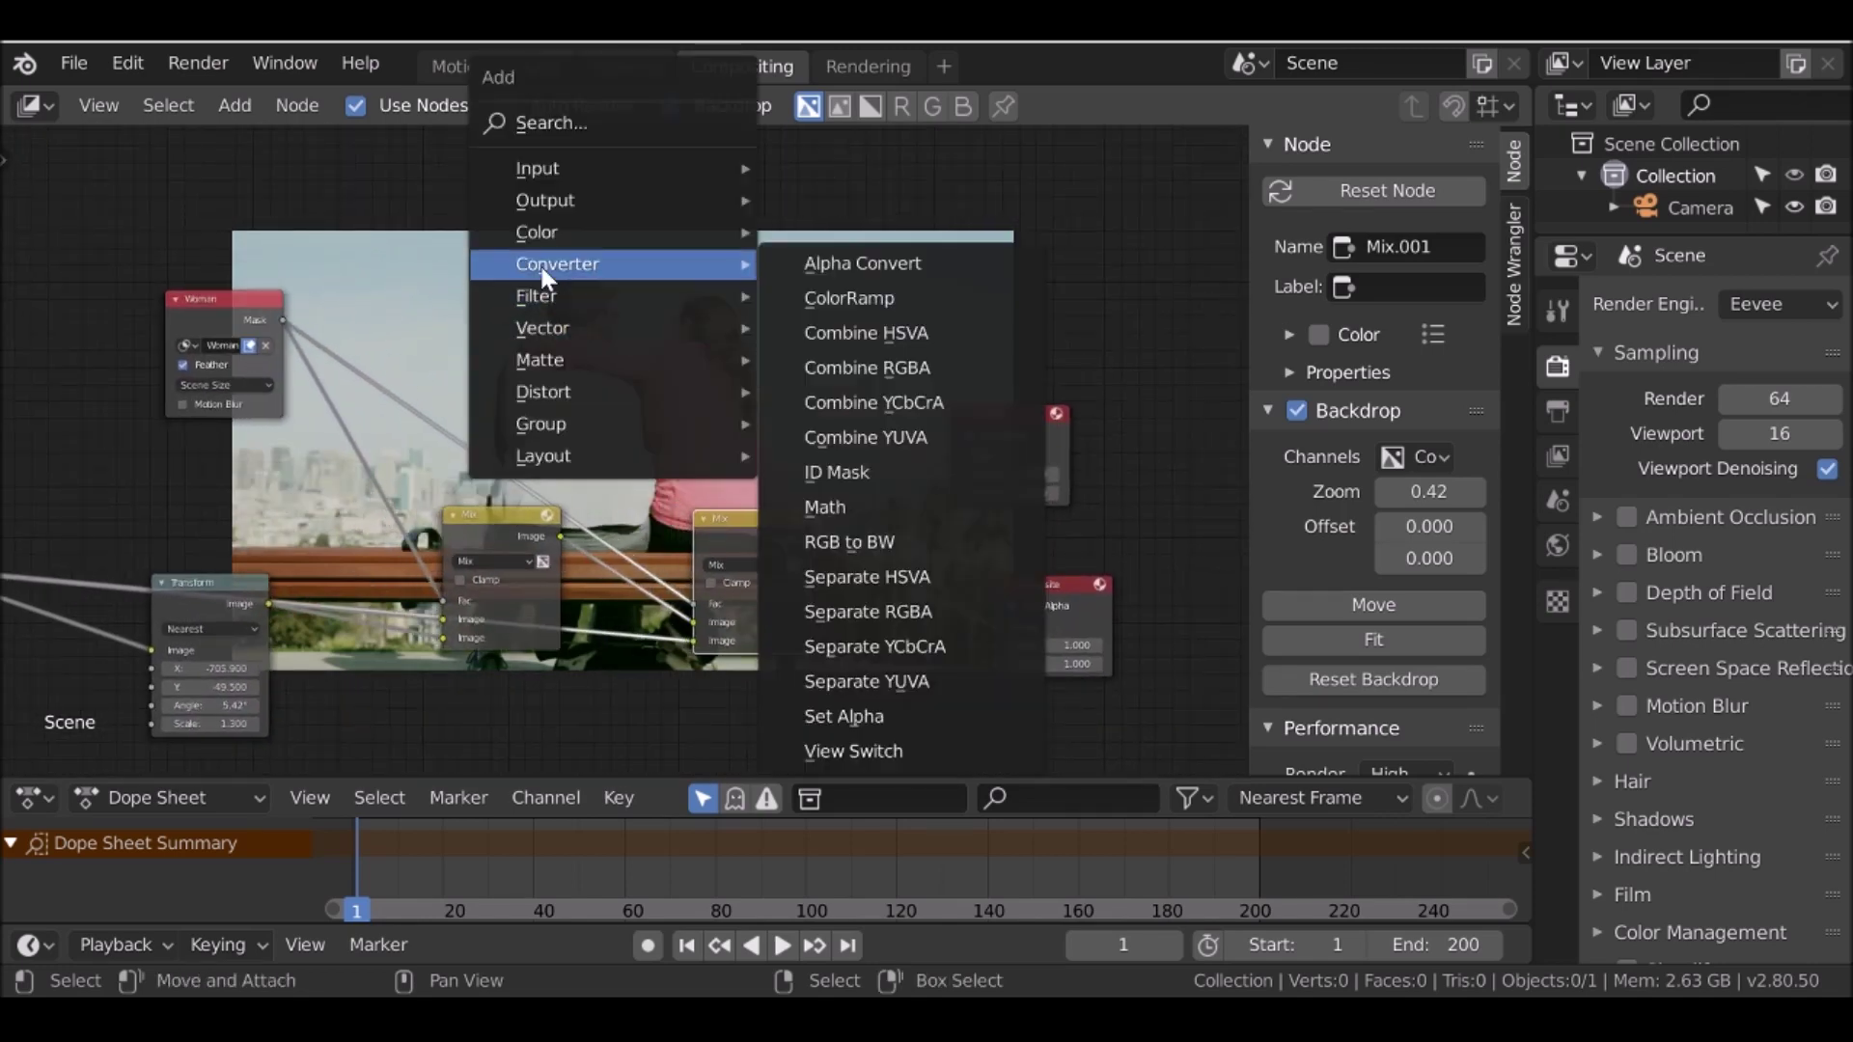
pyautogui.click(884, 285)
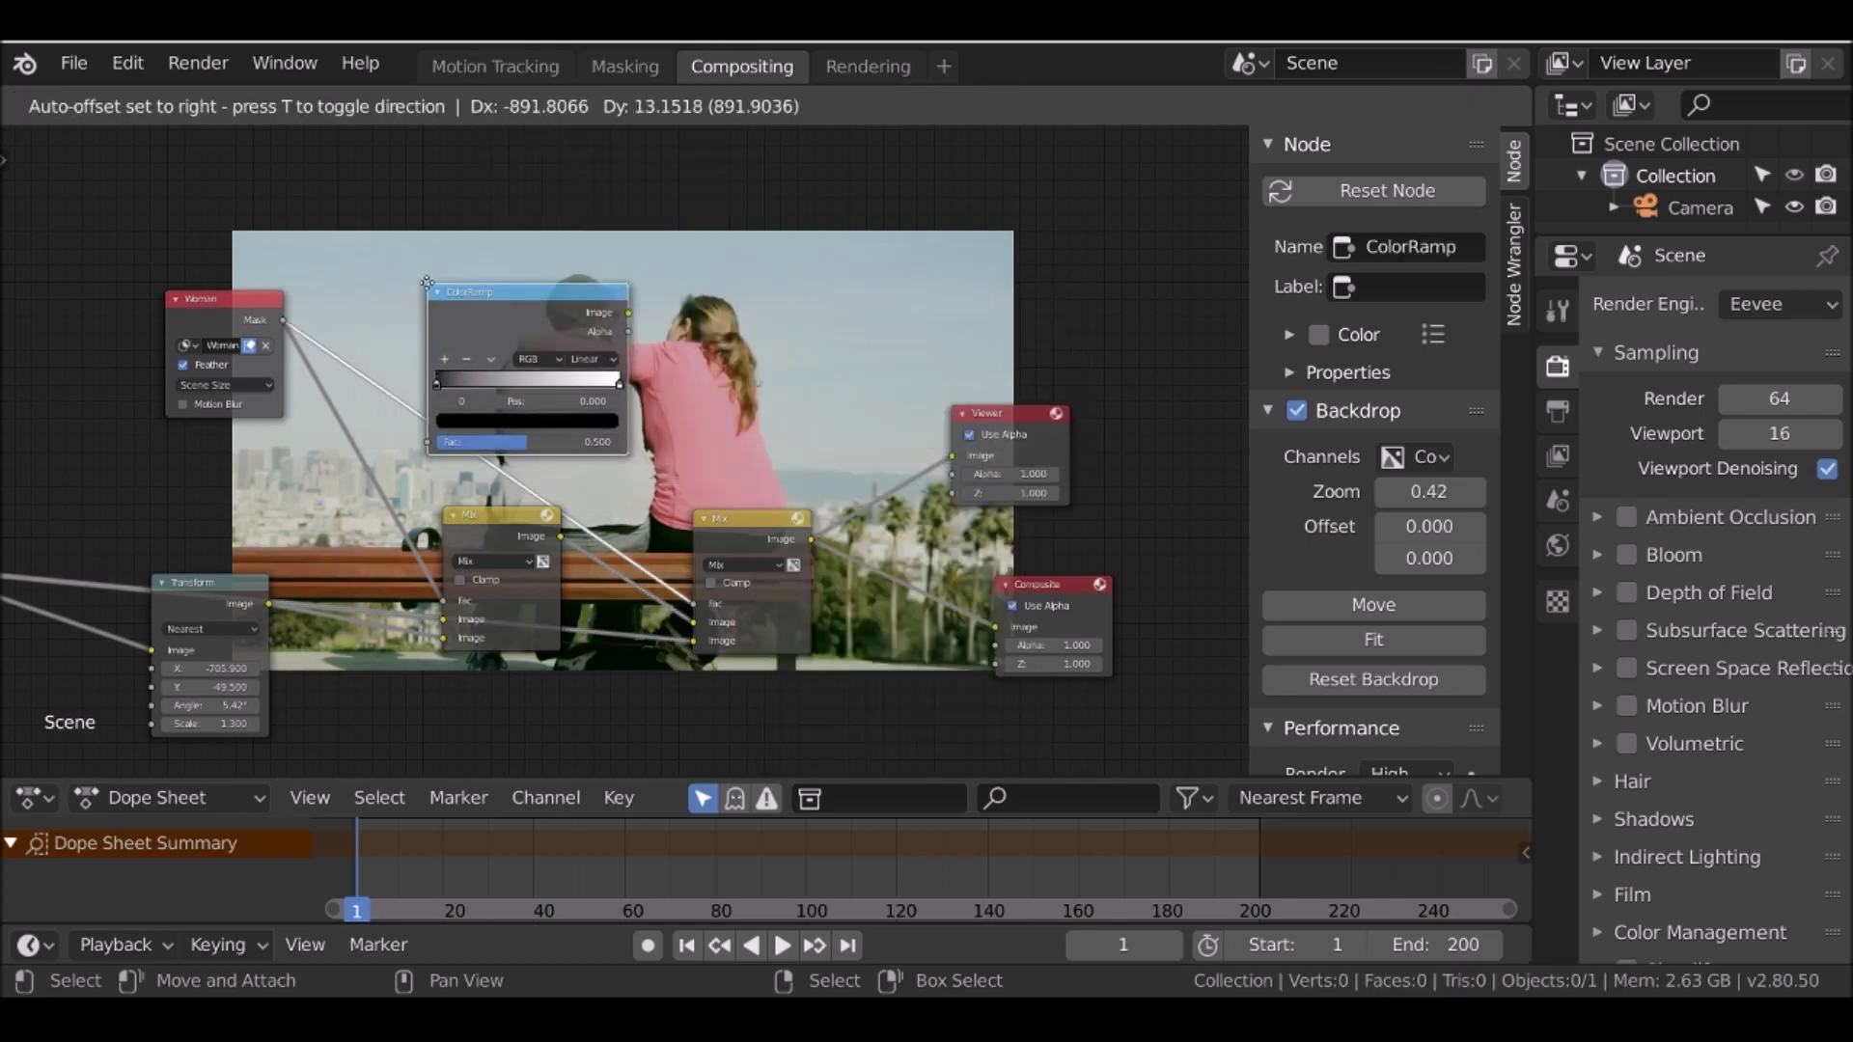
pyautogui.click(426, 282)
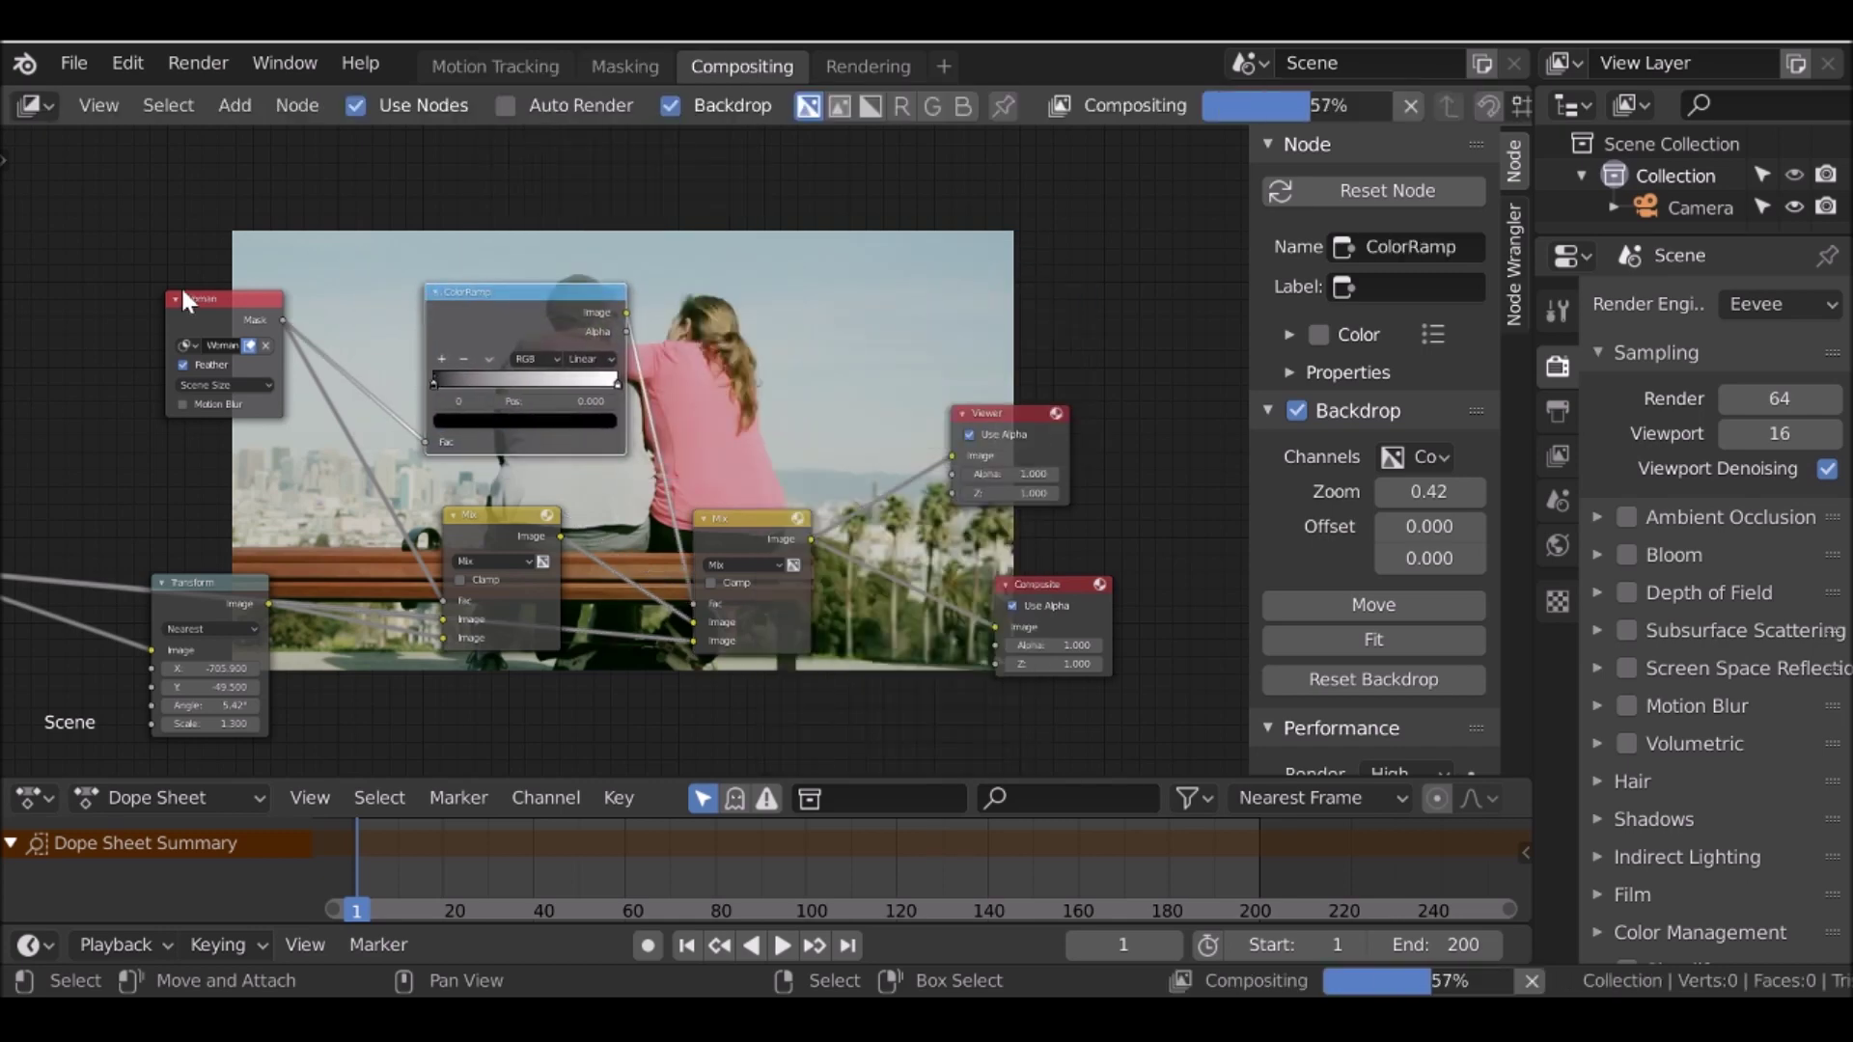
# Darken the ColorRamp's white stop to a grey with value 0.693 and collapse the ColorRamp node
pyautogui.click(705, 517)
pyautogui.moveTo(708, 514); pyautogui.dragTo(774, 500)
pyautogui.click(732, 490)
pyautogui.scroll(3, 634, 376)
pyautogui.scroll(2, 633, 372)
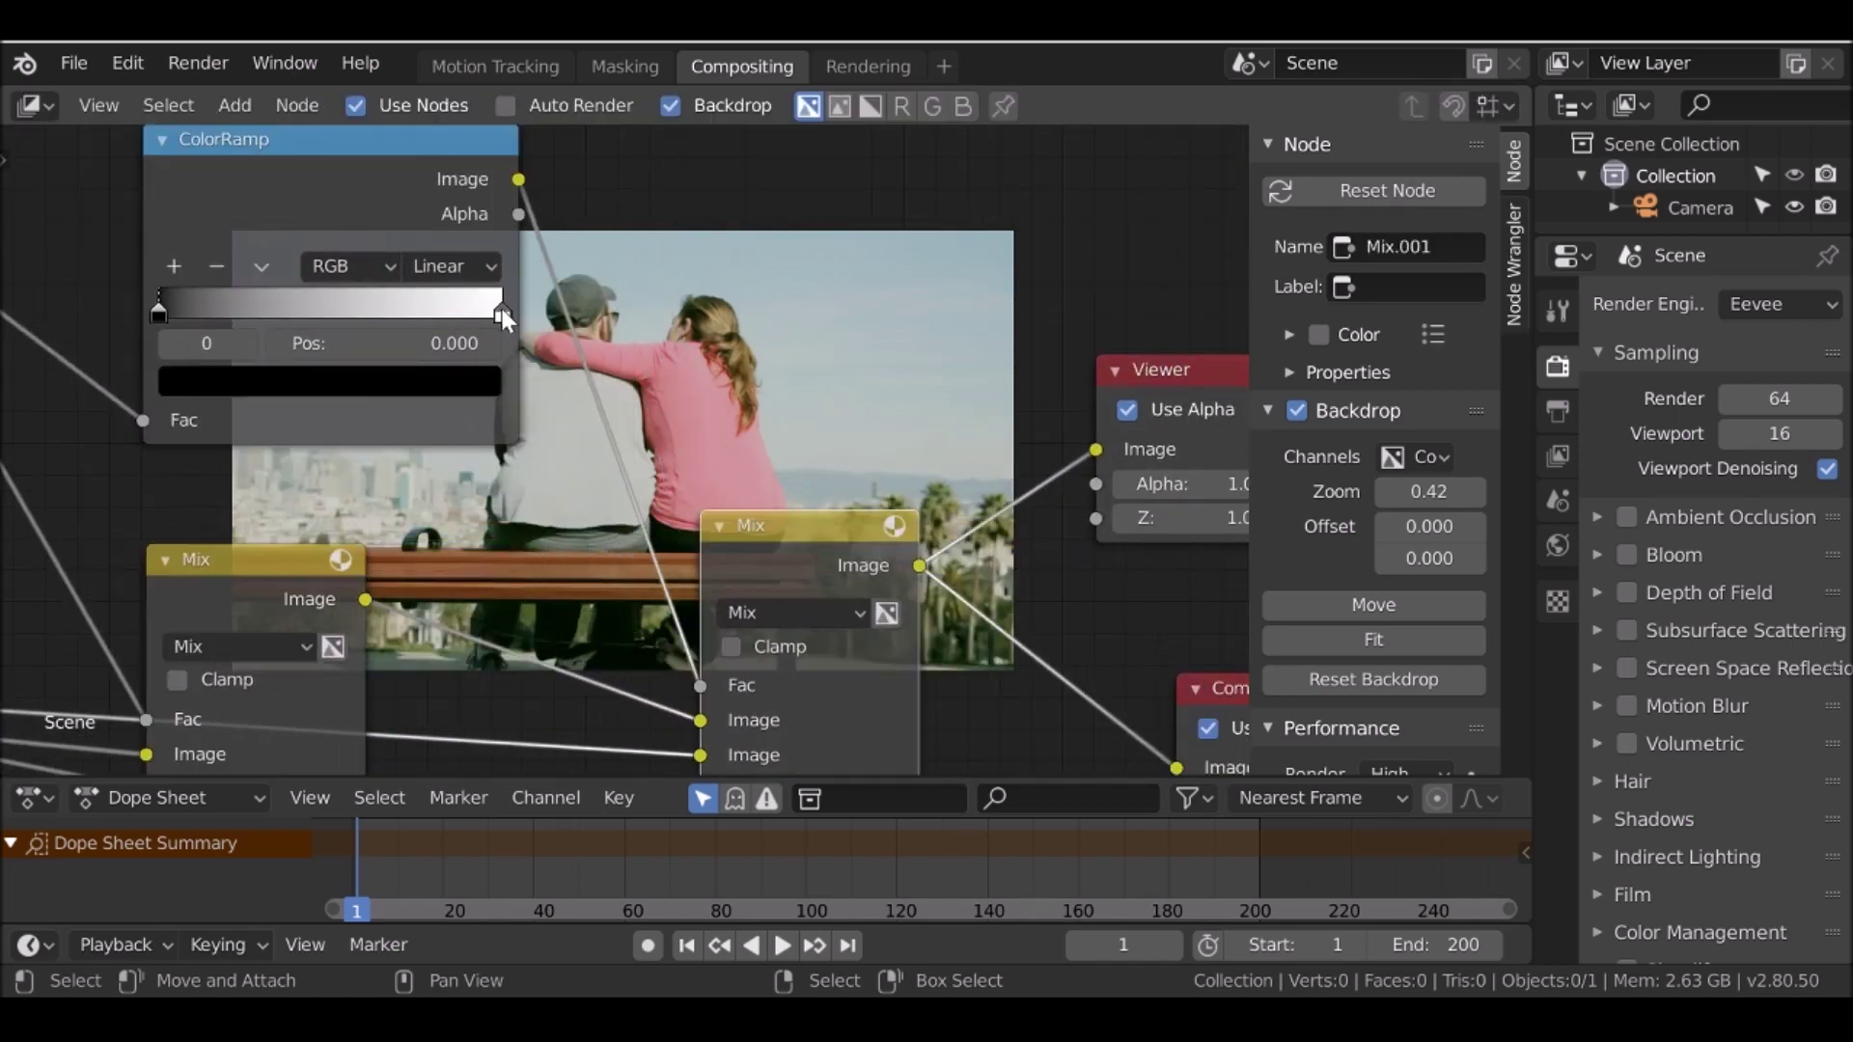
pyautogui.click(502, 311)
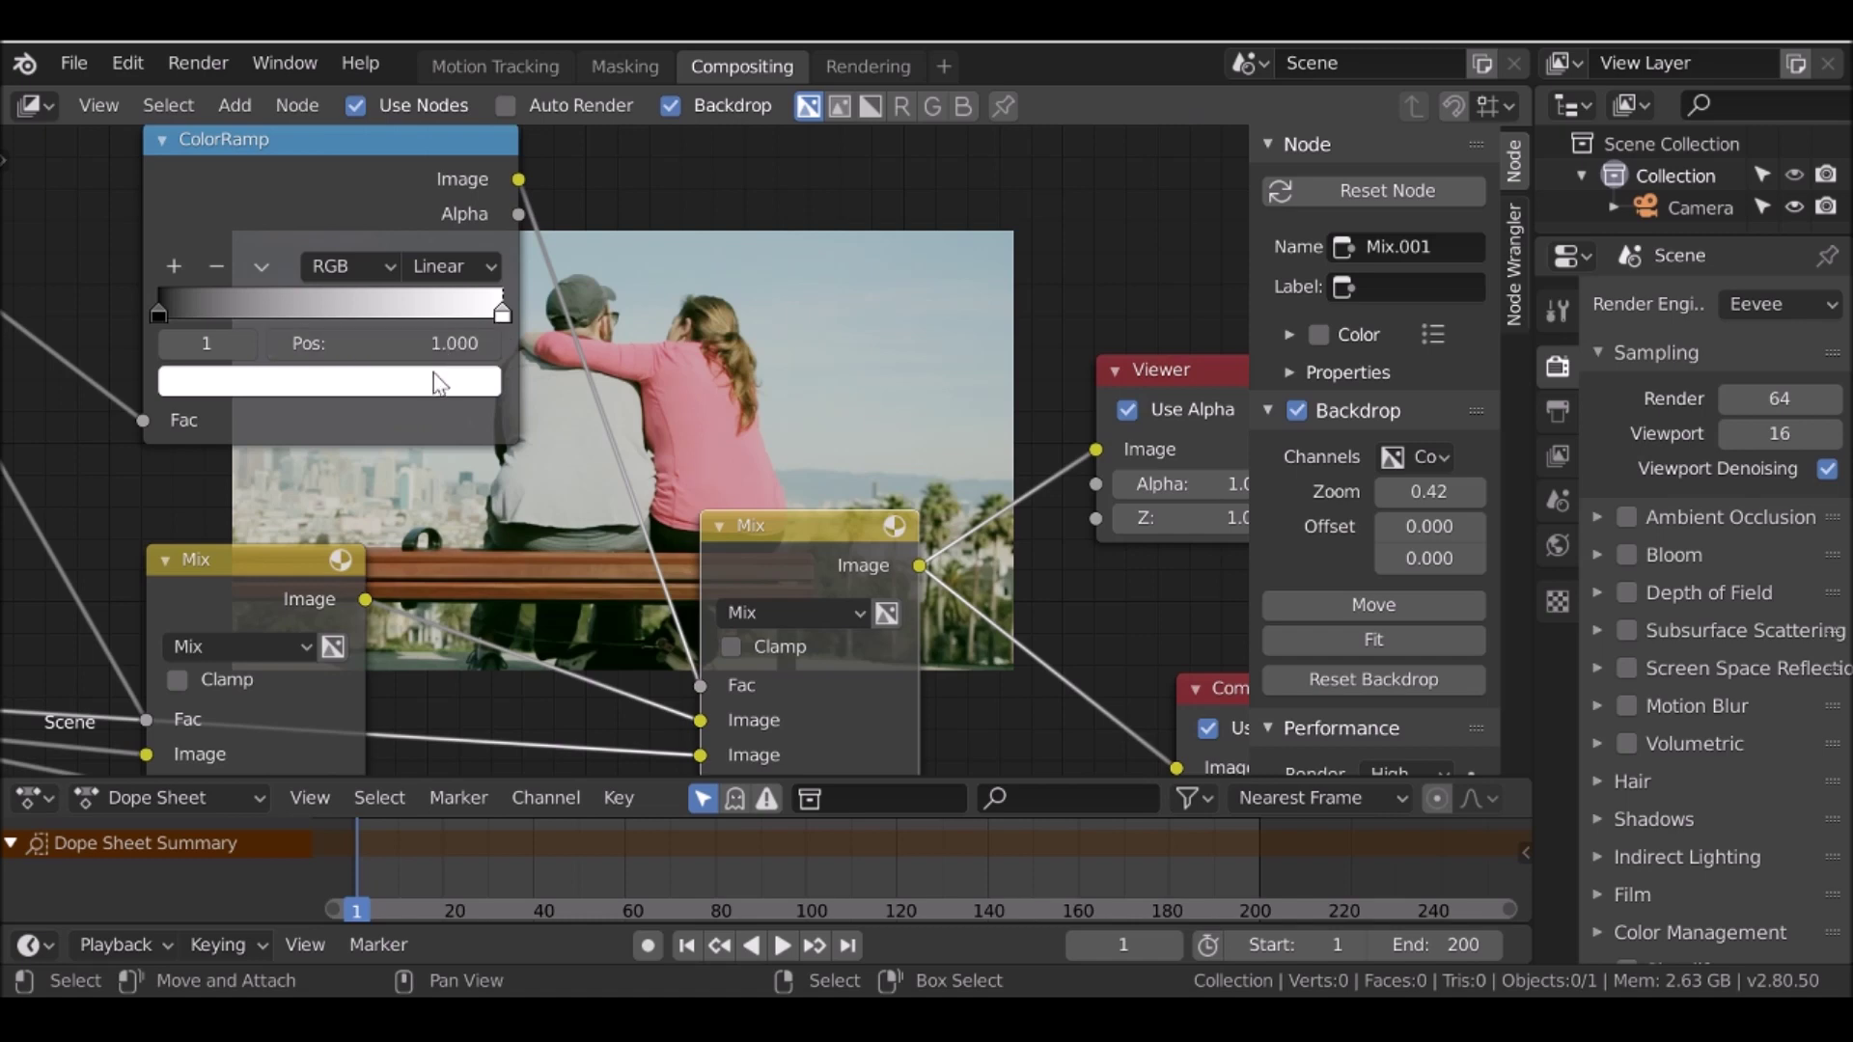
pyautogui.click(396, 397)
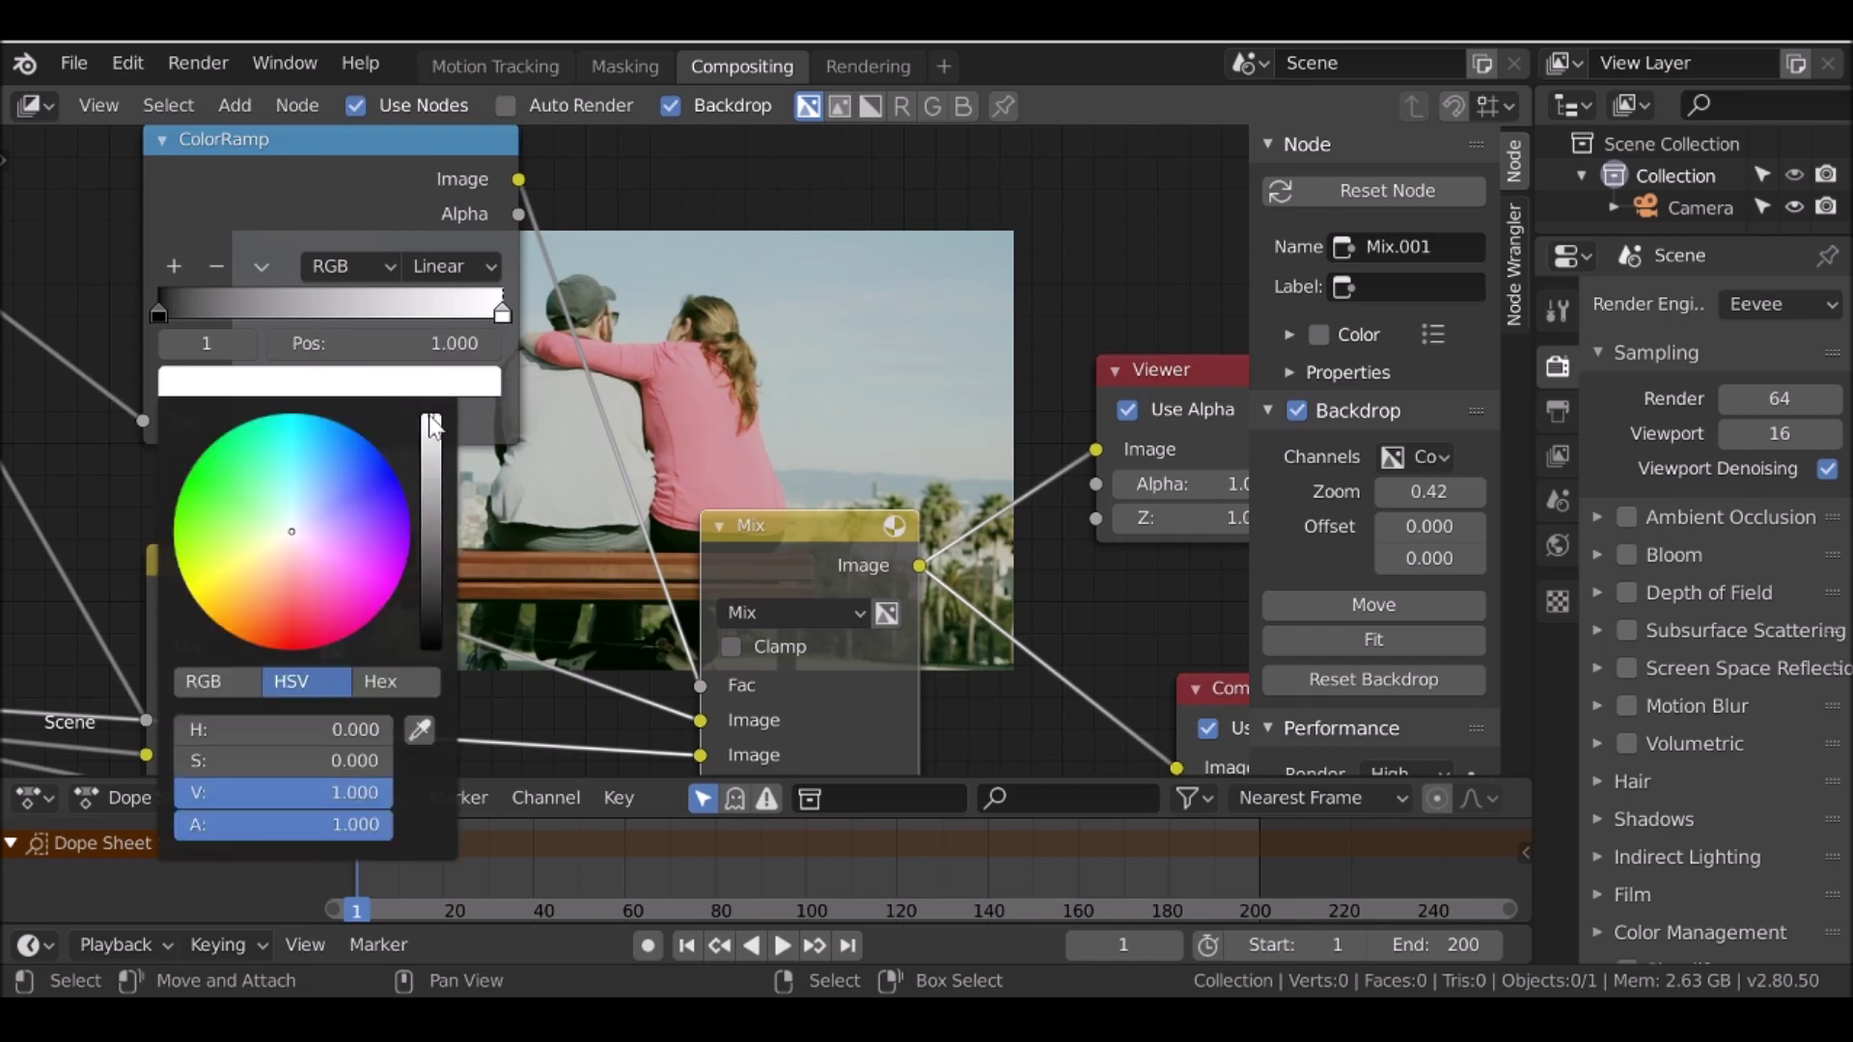
pyautogui.moveTo(431, 419); pyautogui.dragTo(431, 485)
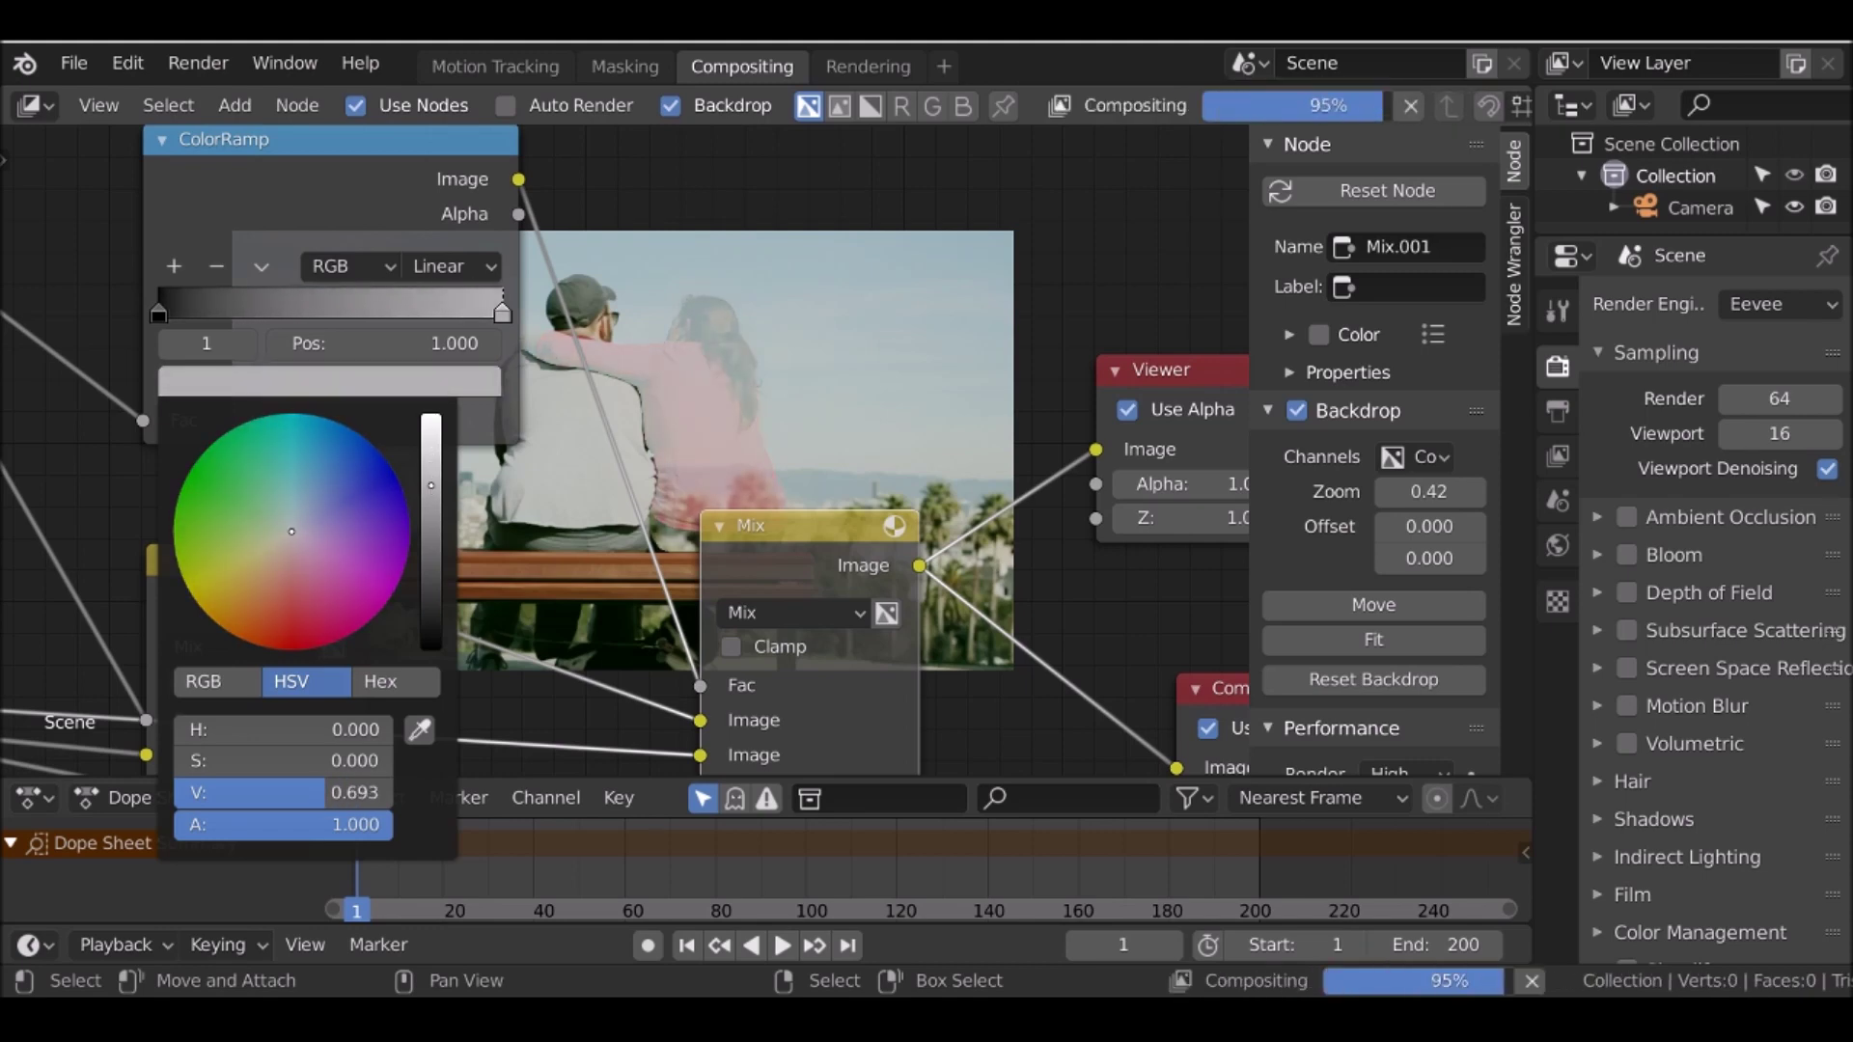
pyautogui.moveTo(742, 384); pyautogui.dragTo(632, 591, button='middle')
pyautogui.scroll(-2, 632, 591)
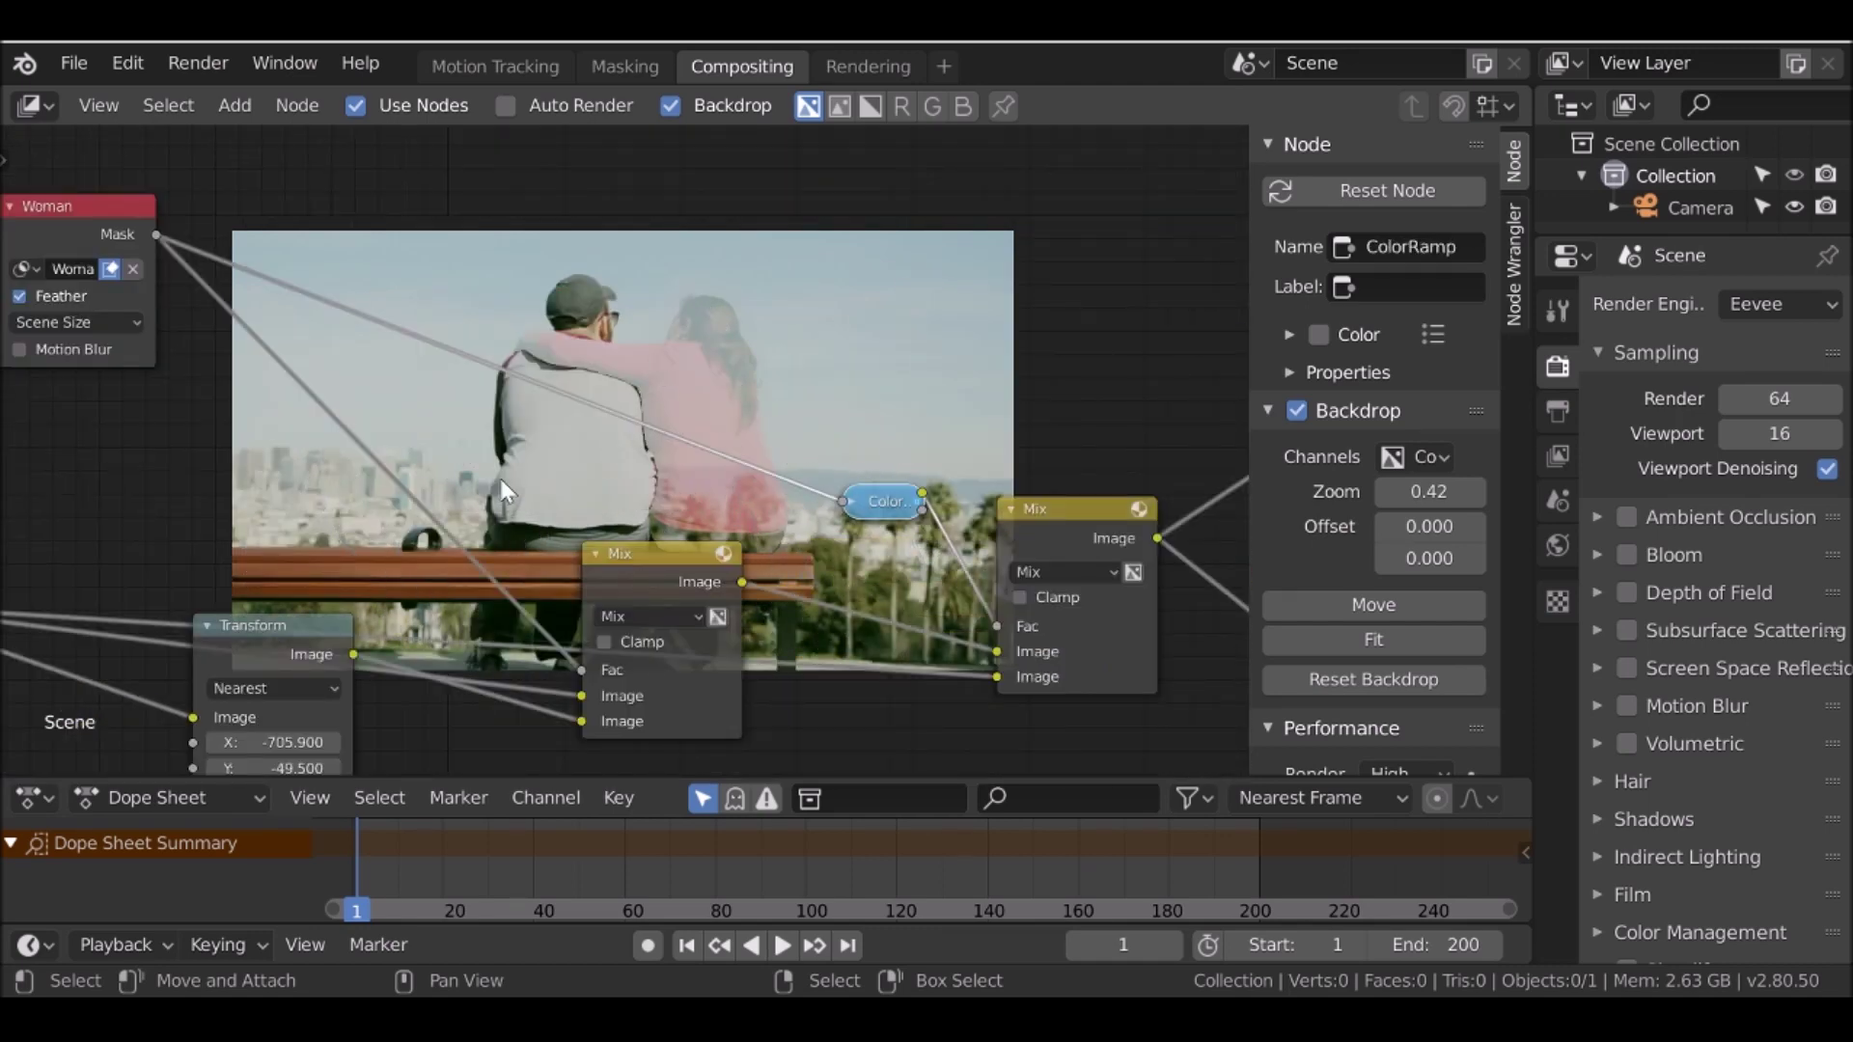
# Insert a Blur node between the Woman mask and the first Mix node's Fac, and duplicate it onto the mask's link to the ColorRamp
pyautogui.hotkey('shift', 'a')
pyautogui.moveTo(662, 303)
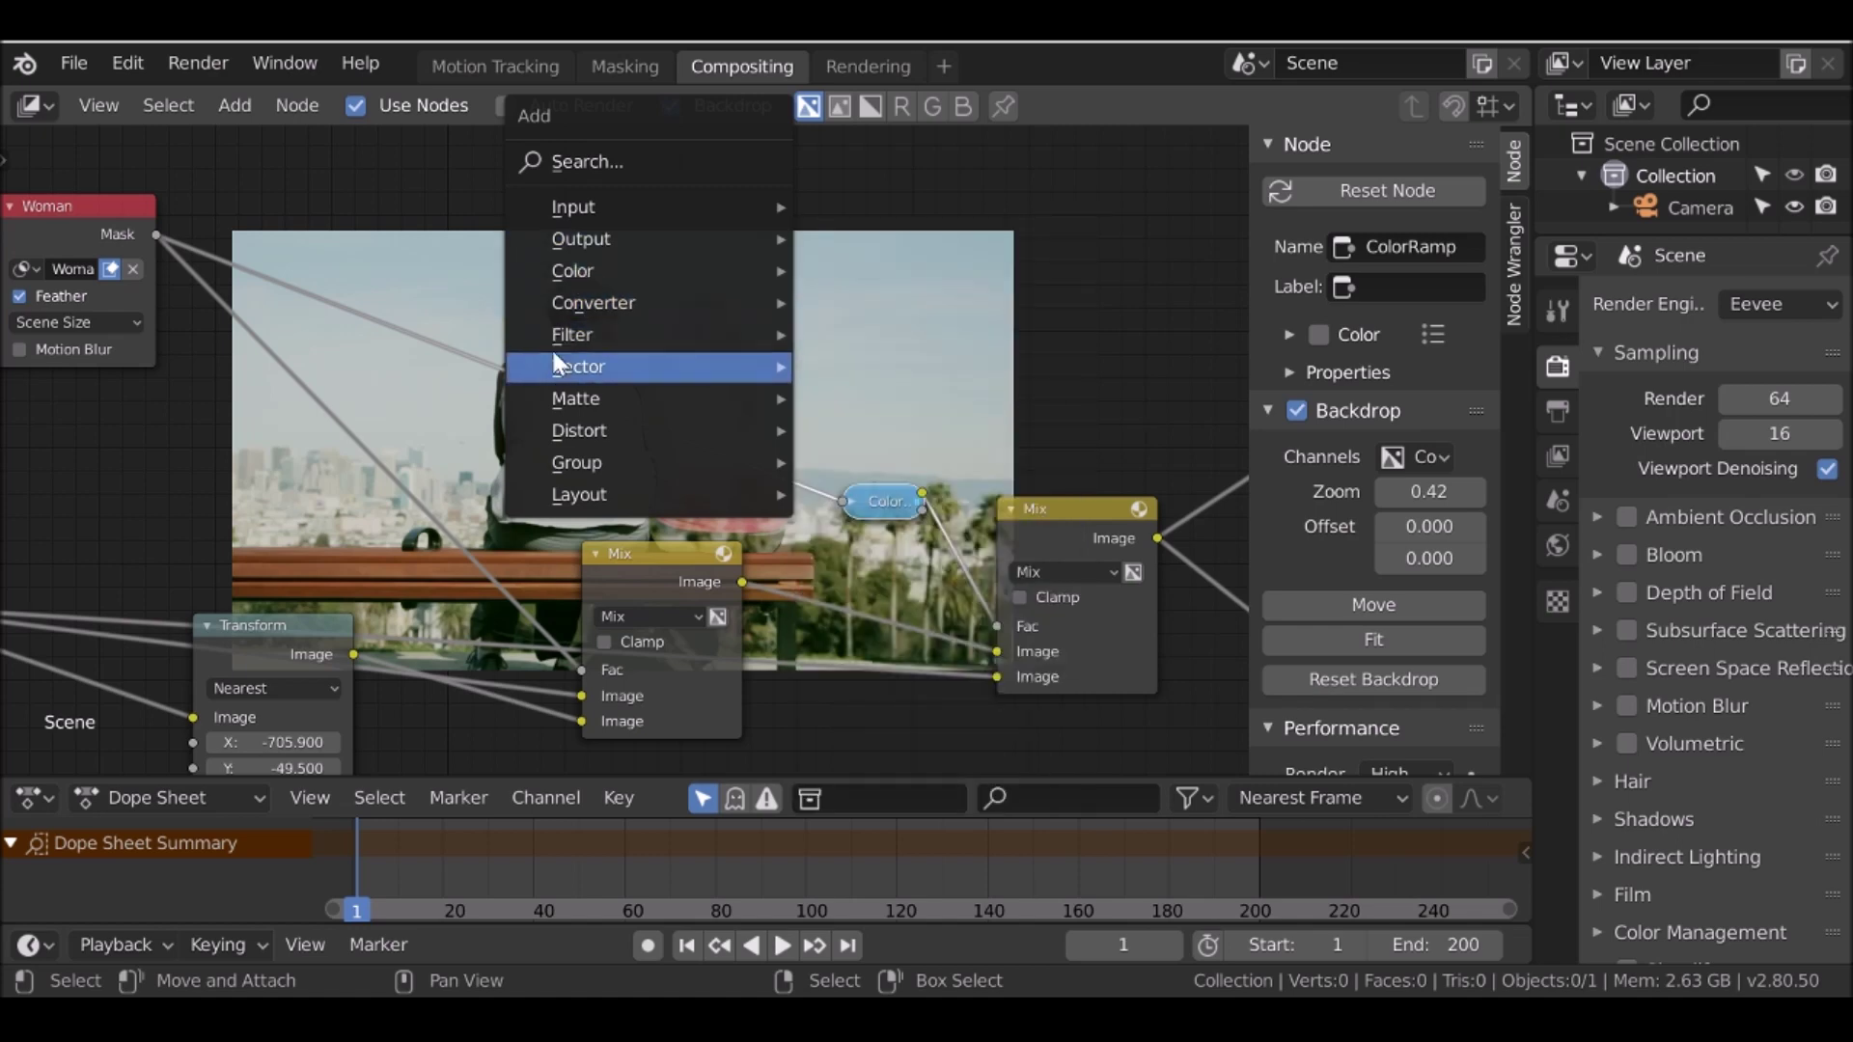
pyautogui.moveTo(560, 334)
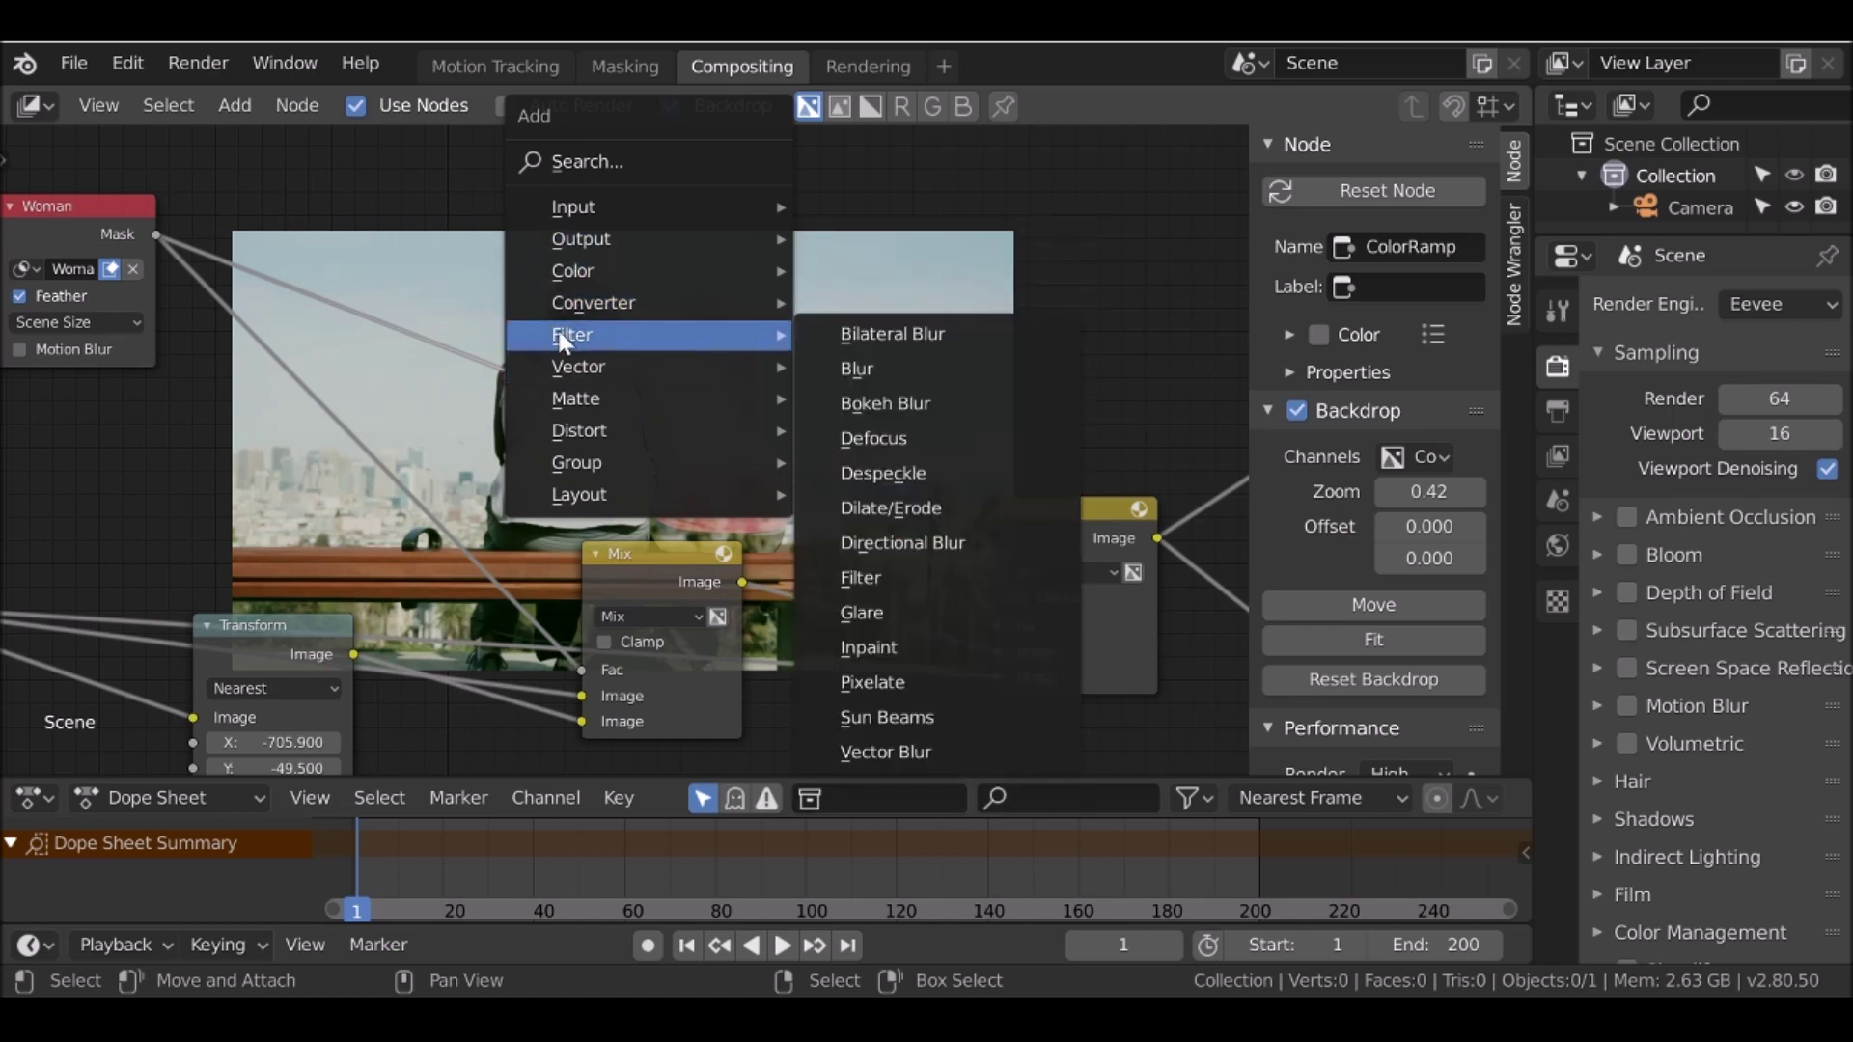
pyautogui.click(927, 369)
pyautogui.click(305, 391)
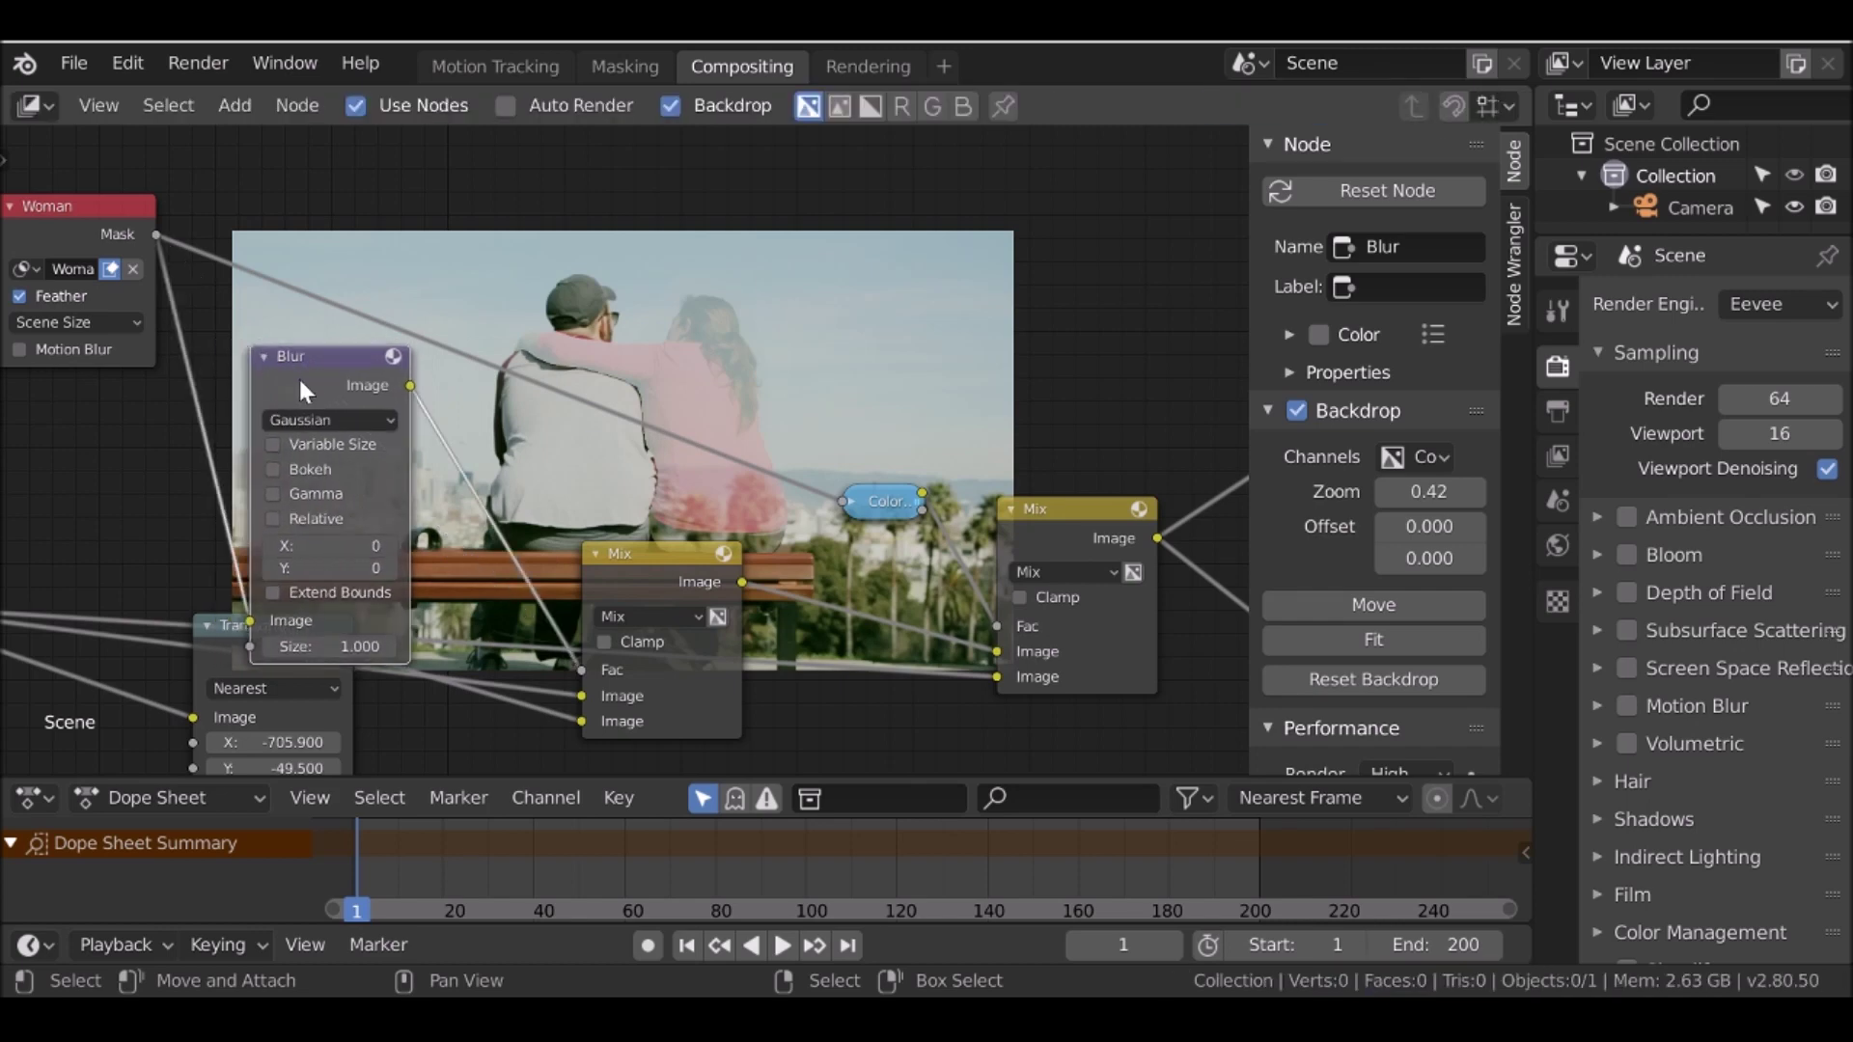
pyautogui.hotkey('shift', 'd')
pyautogui.click(593, 207)
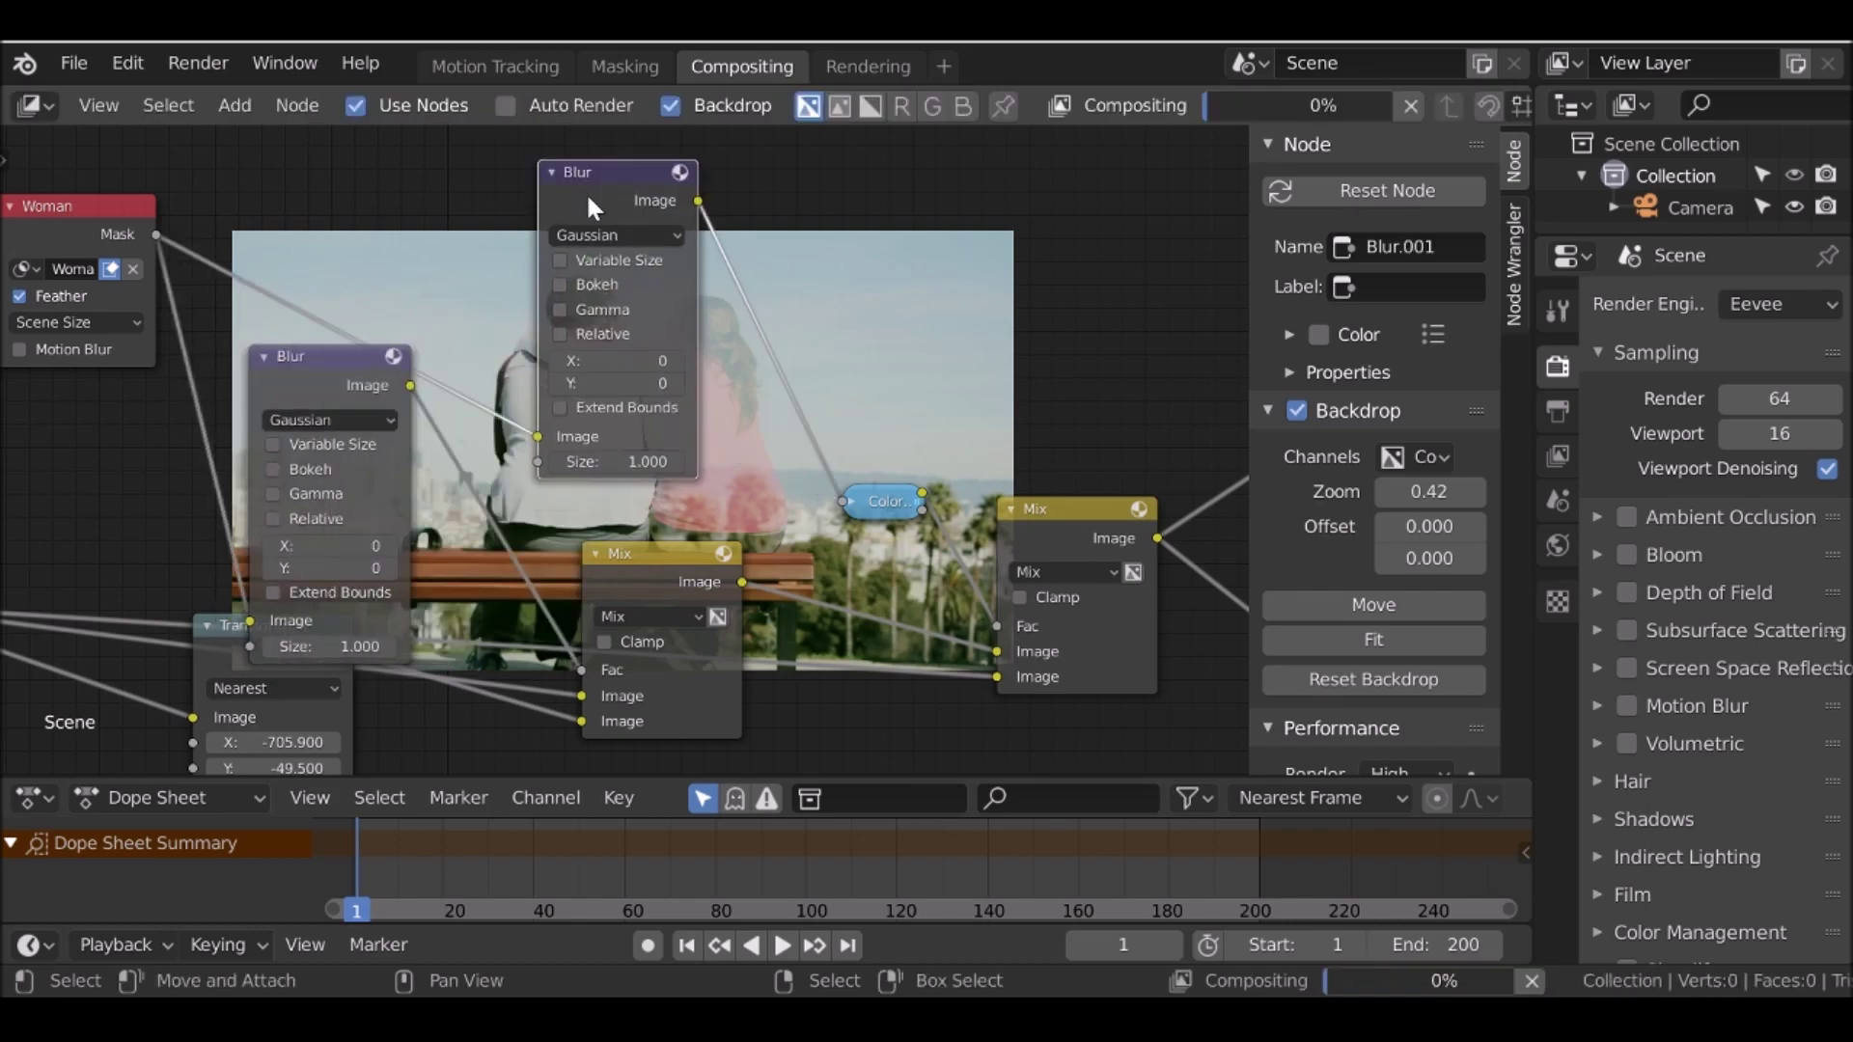
# Set the X and Y size of the Blur node feeding the first Mix node to 10
pyautogui.moveTo(483, 306); pyautogui.dragTo(483, 129, button='middle')
pyautogui.scroll(4, 385, 380)
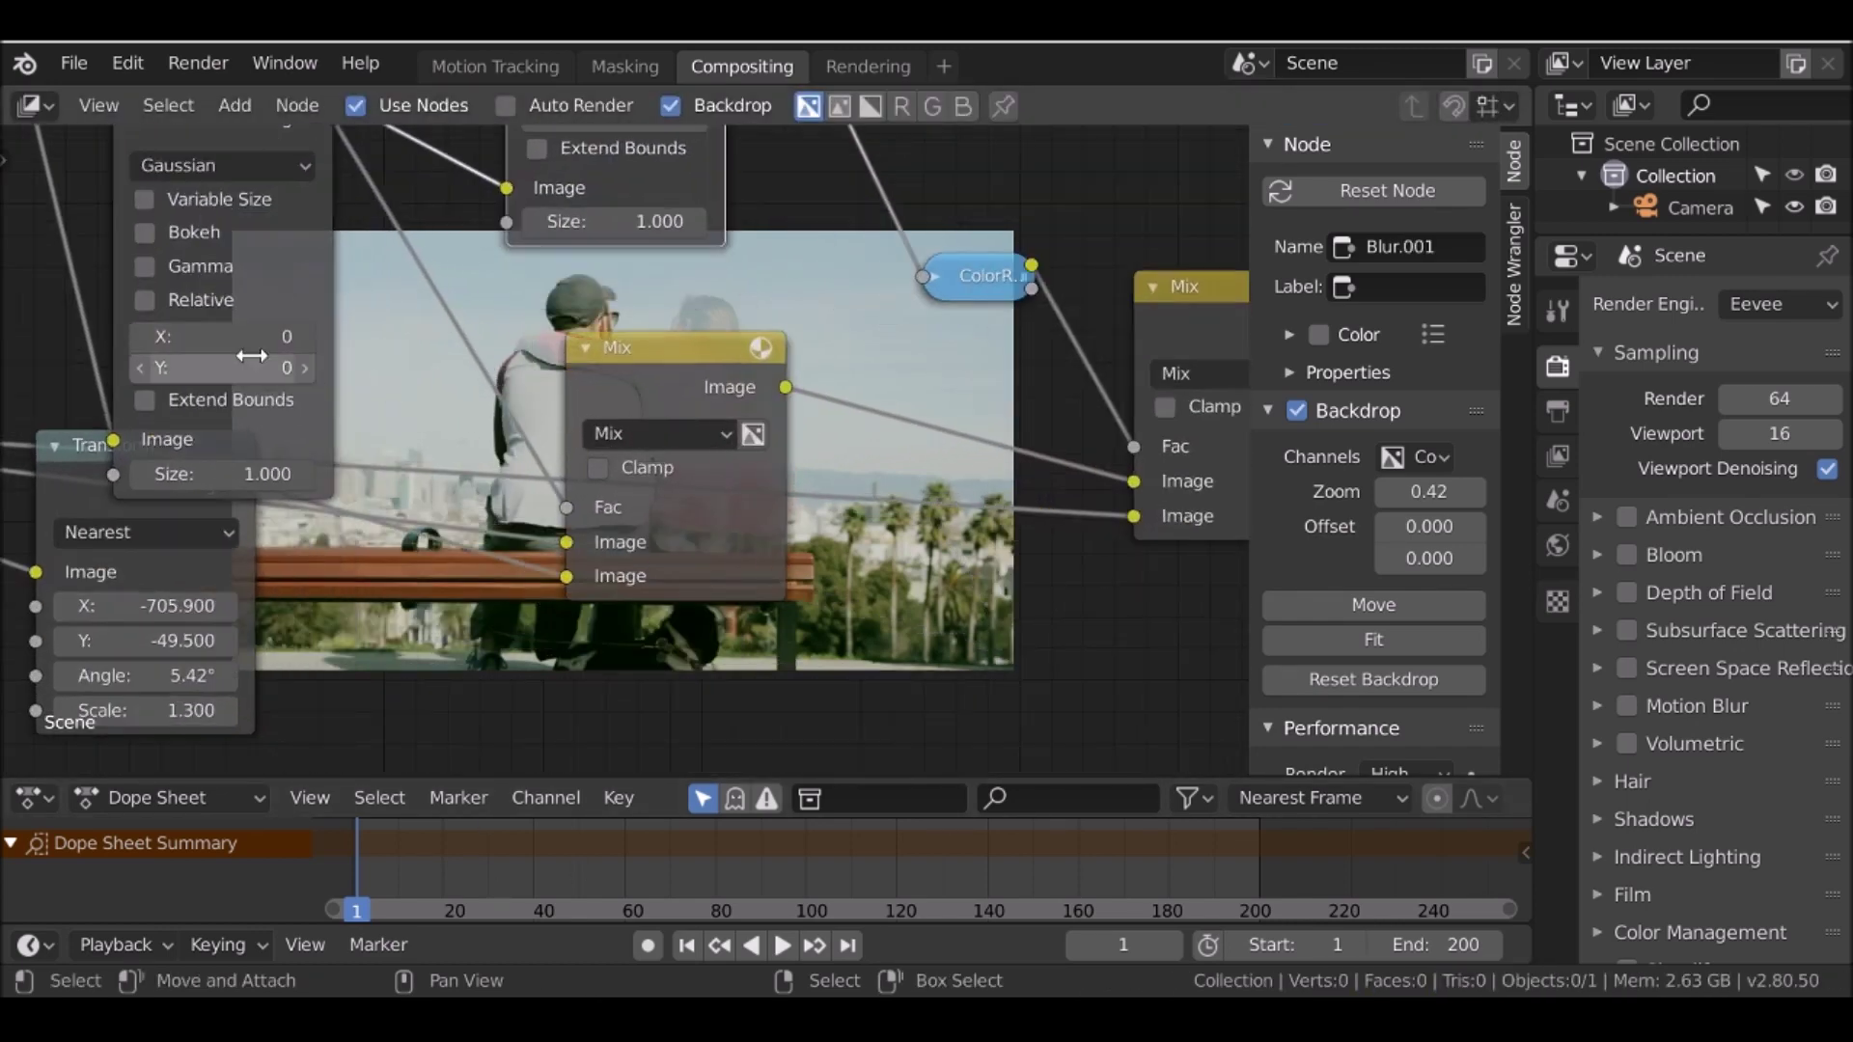
pyautogui.moveTo(251, 356); pyautogui.dragTo(245, 341)
pyautogui.write('10')
pyautogui.press('Return')
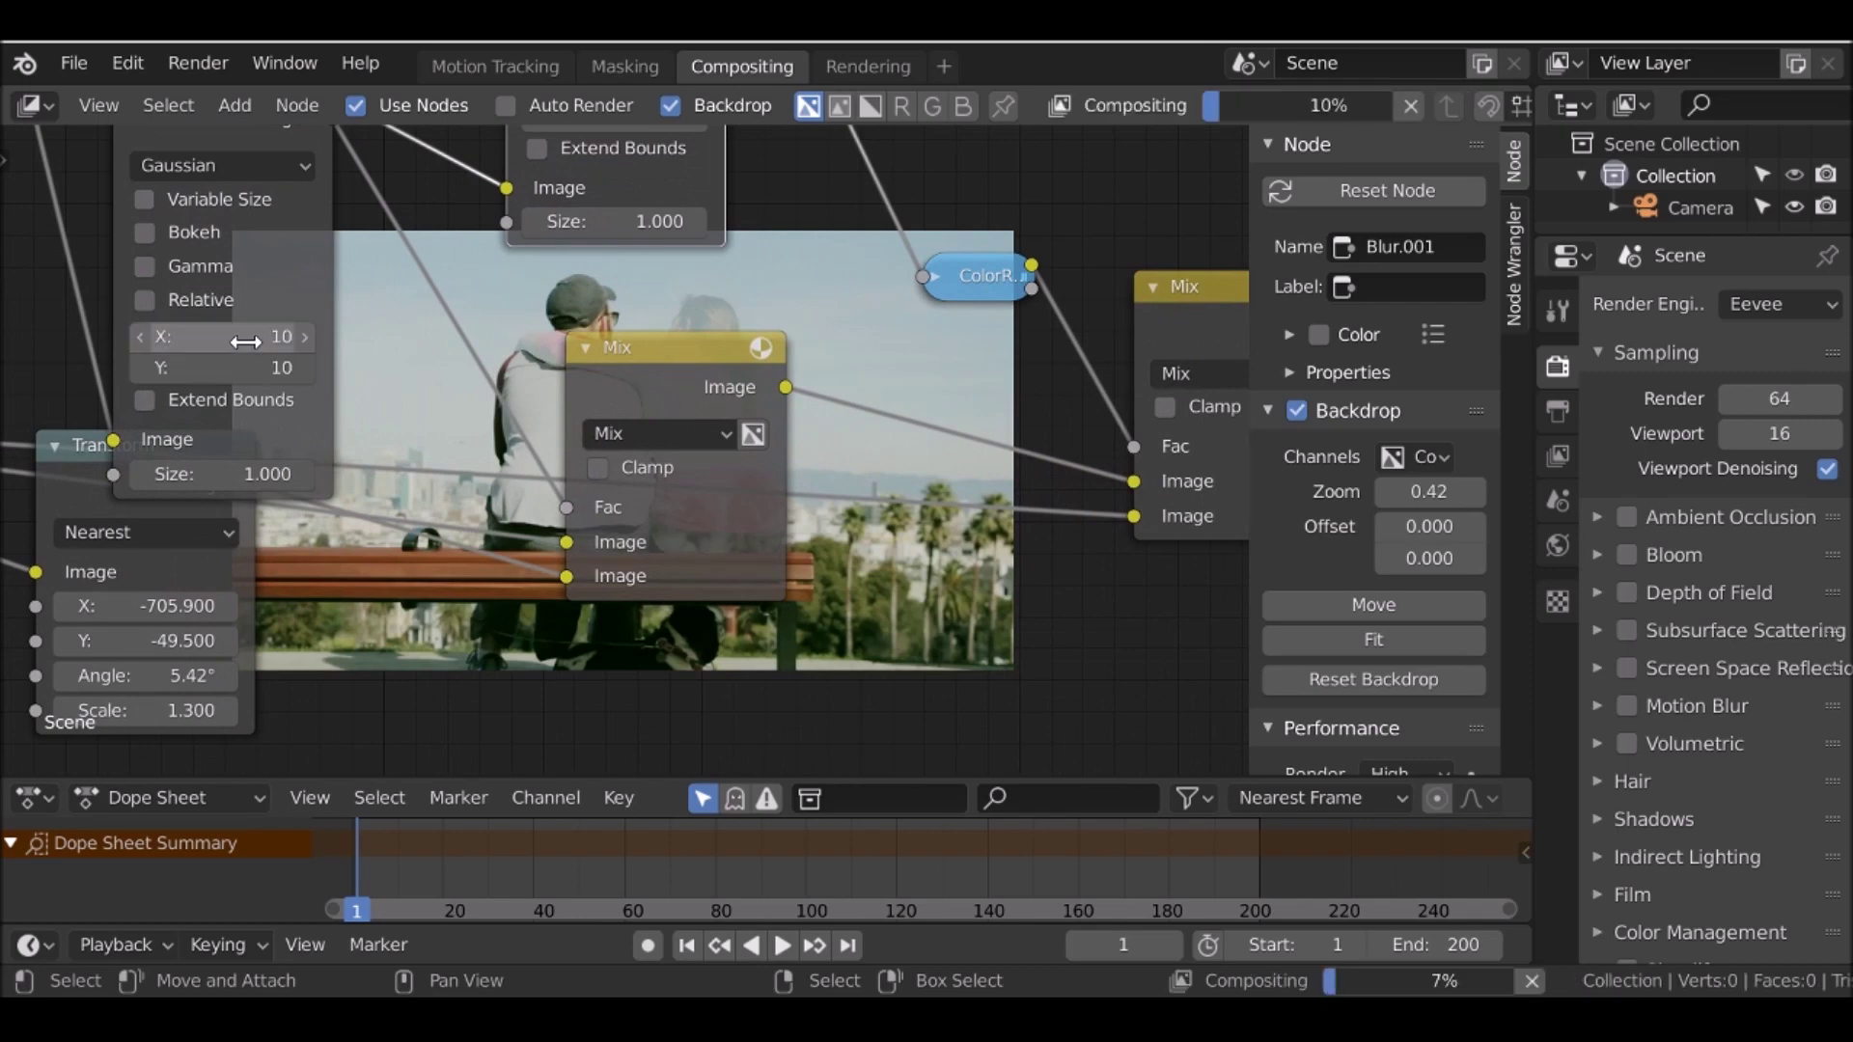
# Set the X and Y size of the Blur node feeding the ColorRamp to 20
pyautogui.moveTo(663, 145); pyautogui.dragTo(397, 343, button='middle')
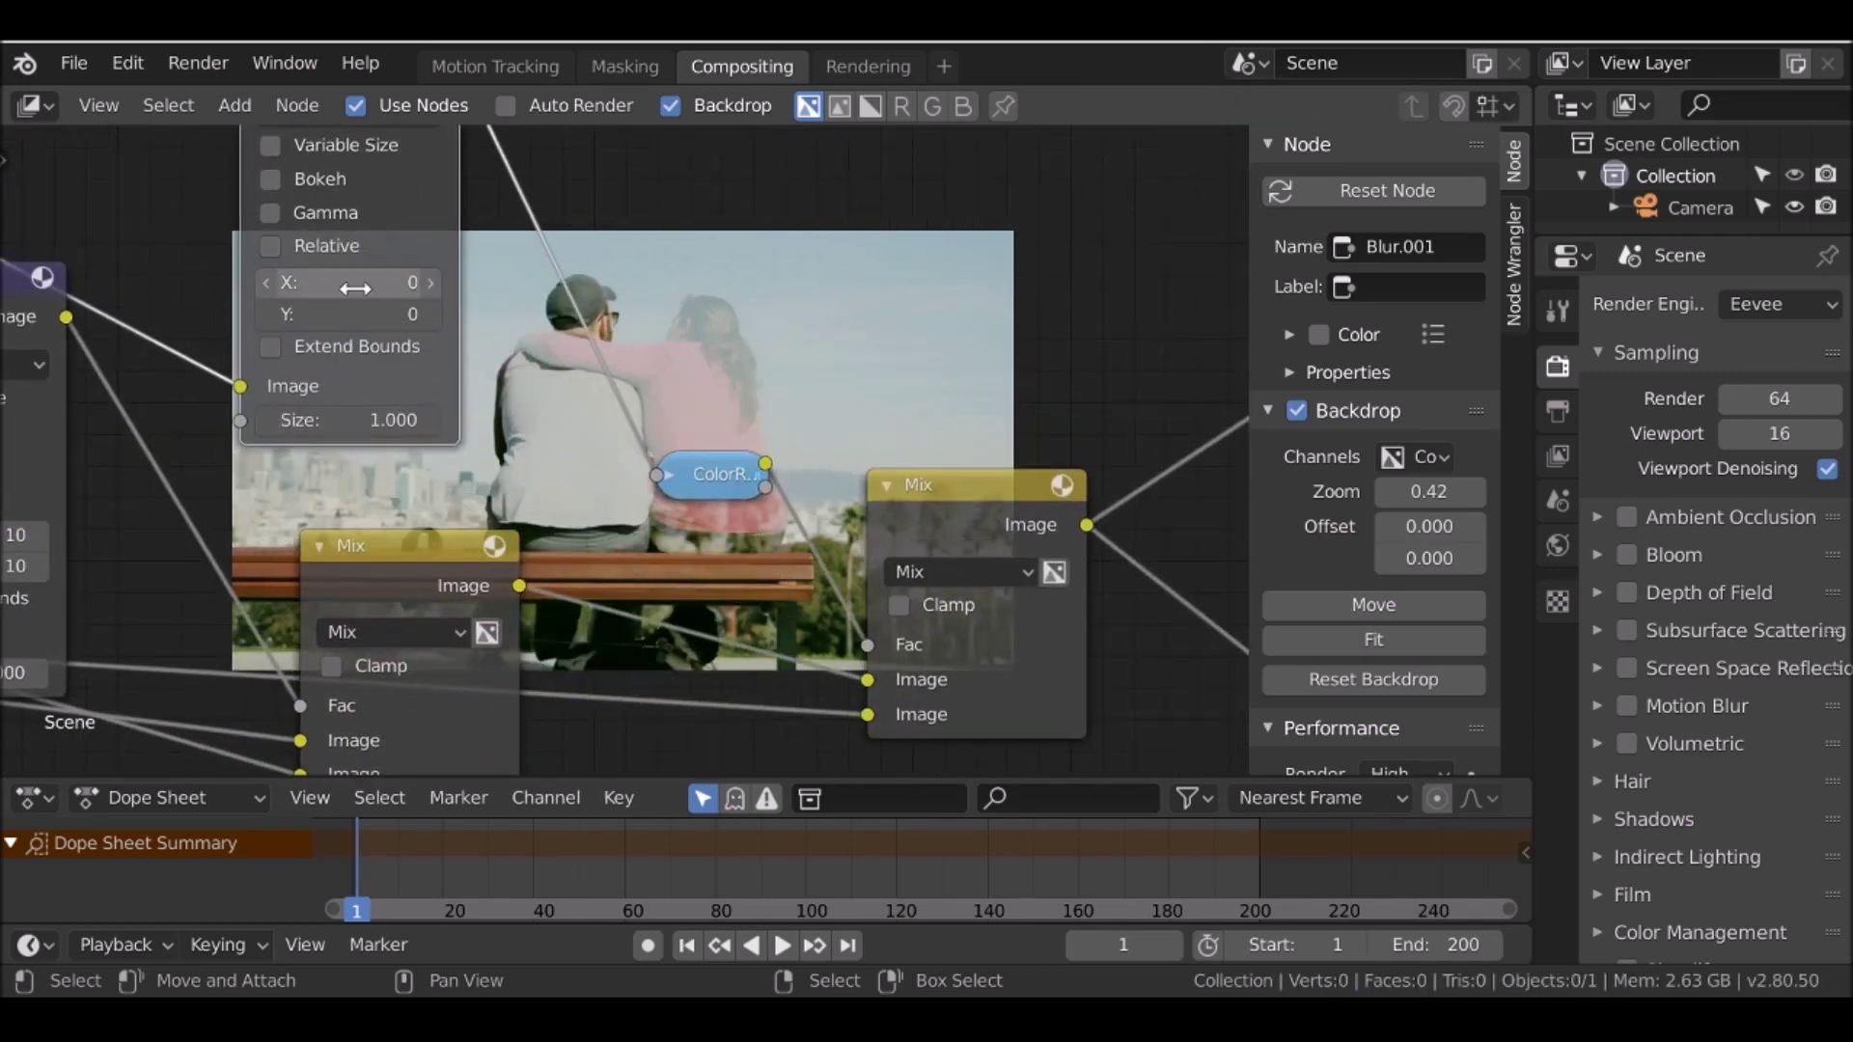
pyautogui.moveTo(353, 287); pyautogui.dragTo(353, 315)
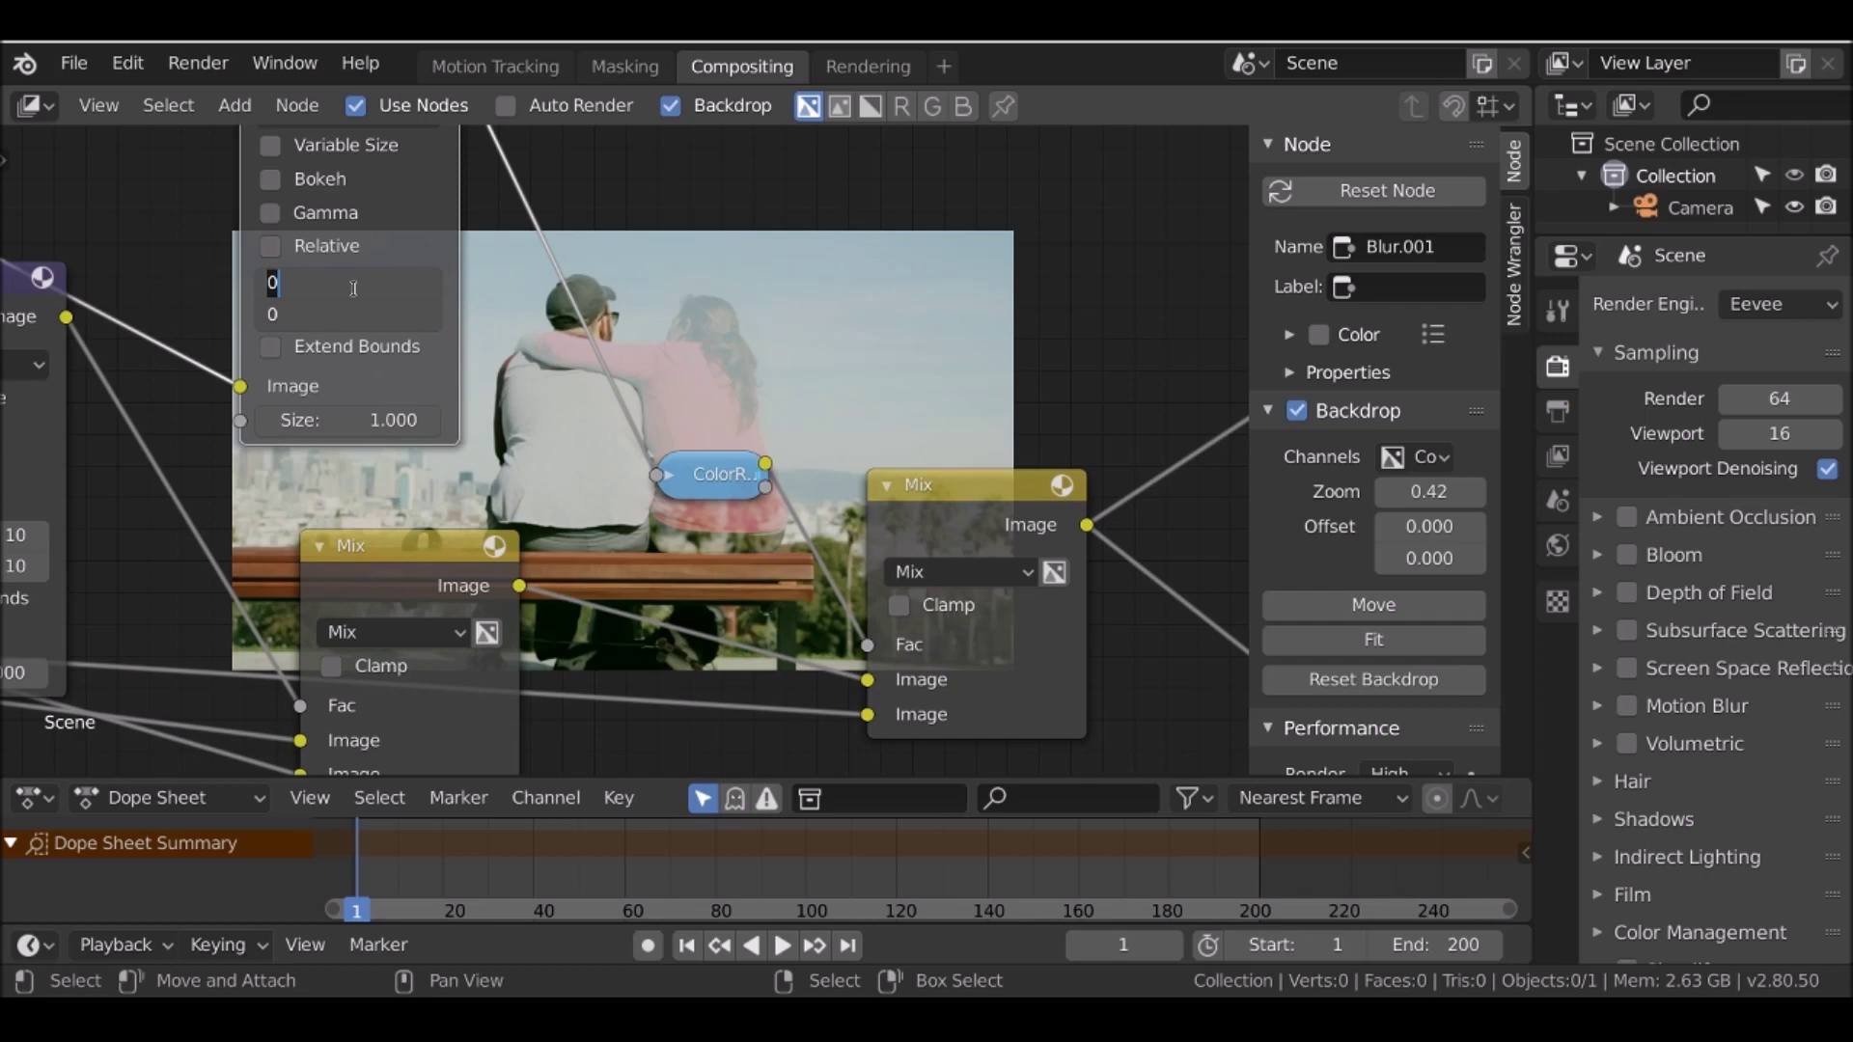
pyautogui.write('20')
pyautogui.press('Return')
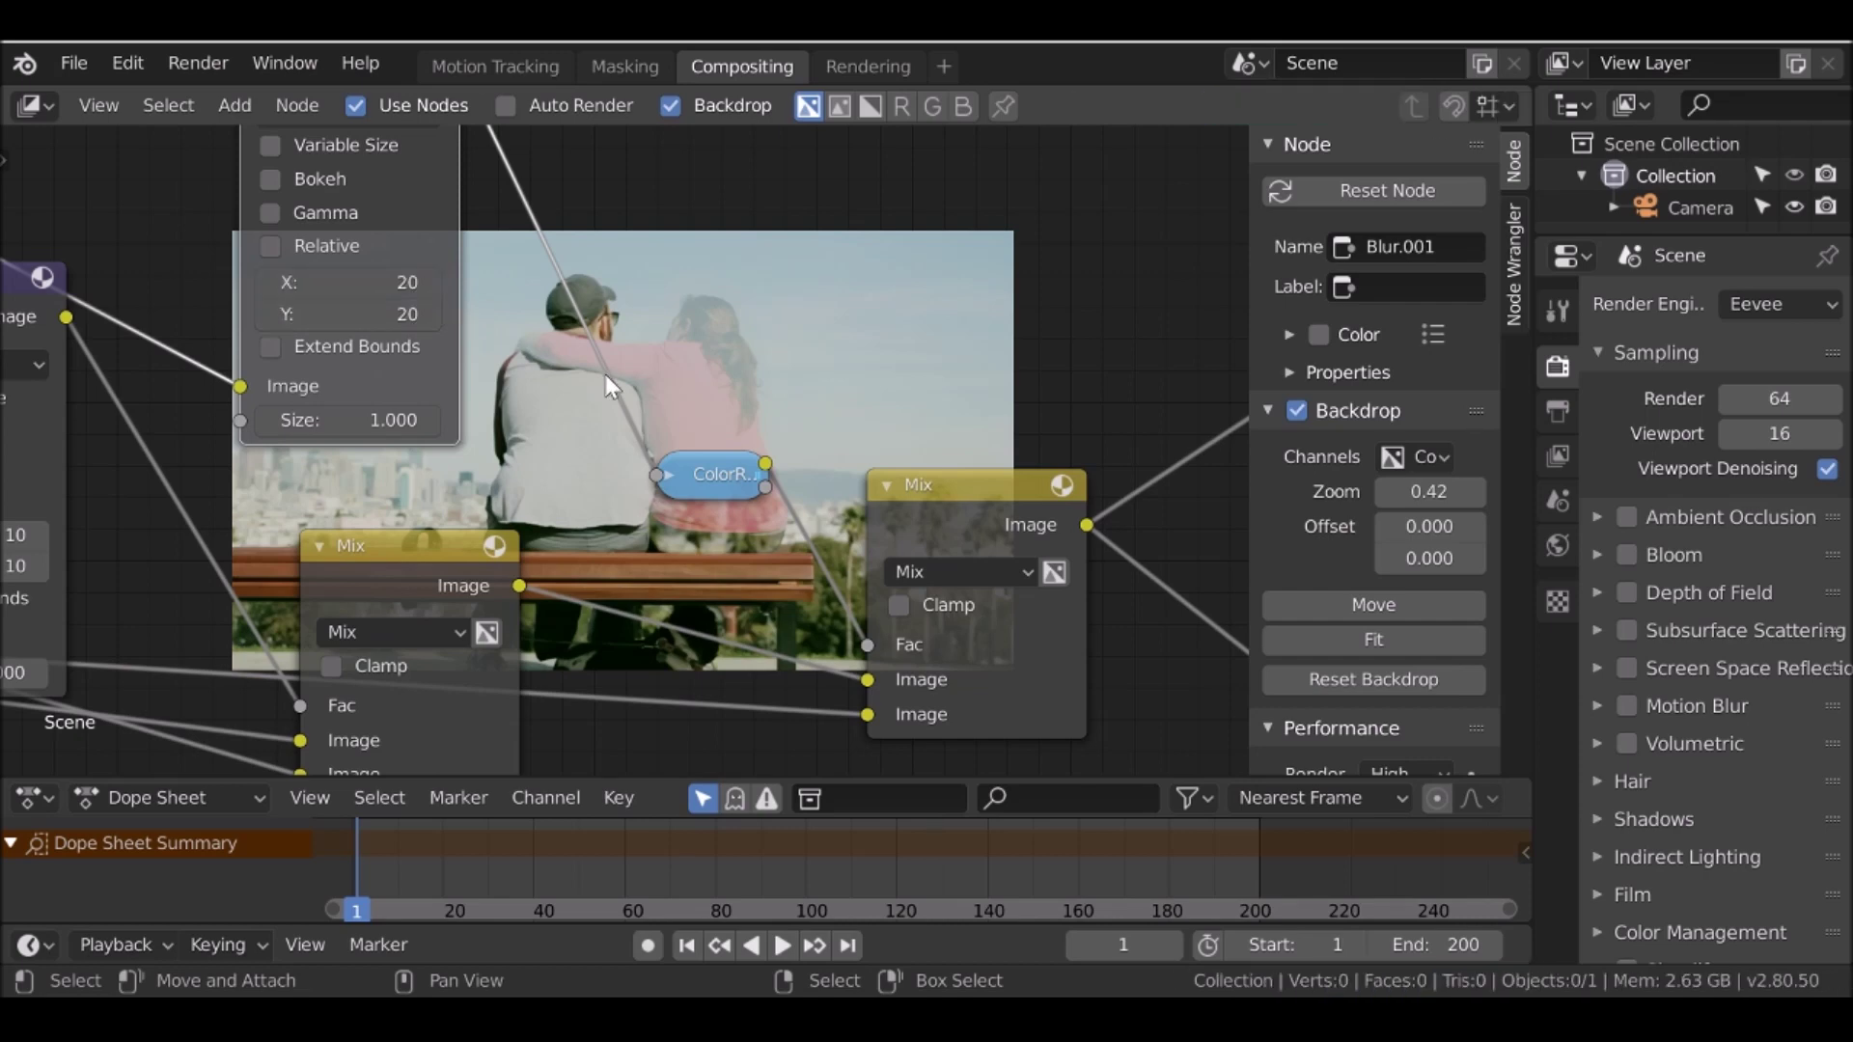
pyautogui.scroll(-2, 648, 453)
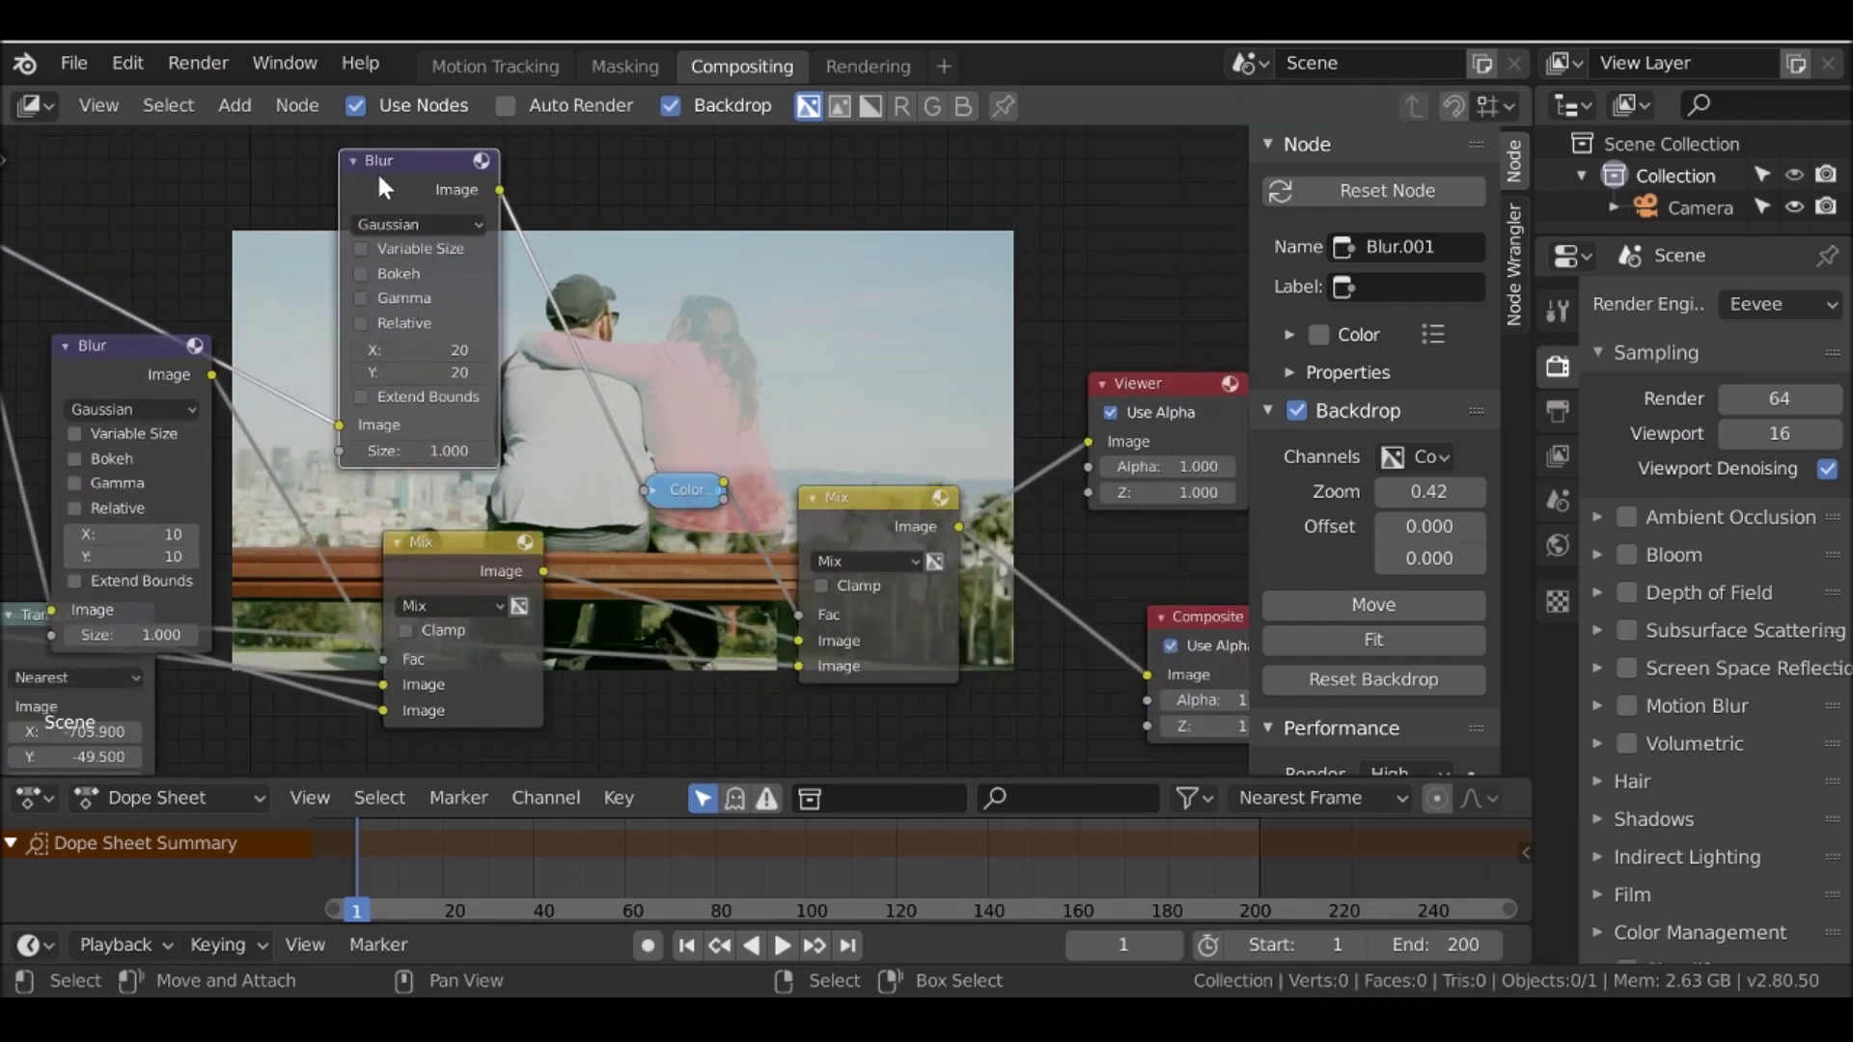
# Compare the mask edges with both Blur nodes muted and unmuted, enlarging the backdrop and fitting it to the view again
pyautogui.keyDown('shift'); pyautogui.click(132, 352); pyautogui.keyUp('shift')
pyautogui.moveTo(460, 299); pyautogui.dragTo(295, 393, button='middle')
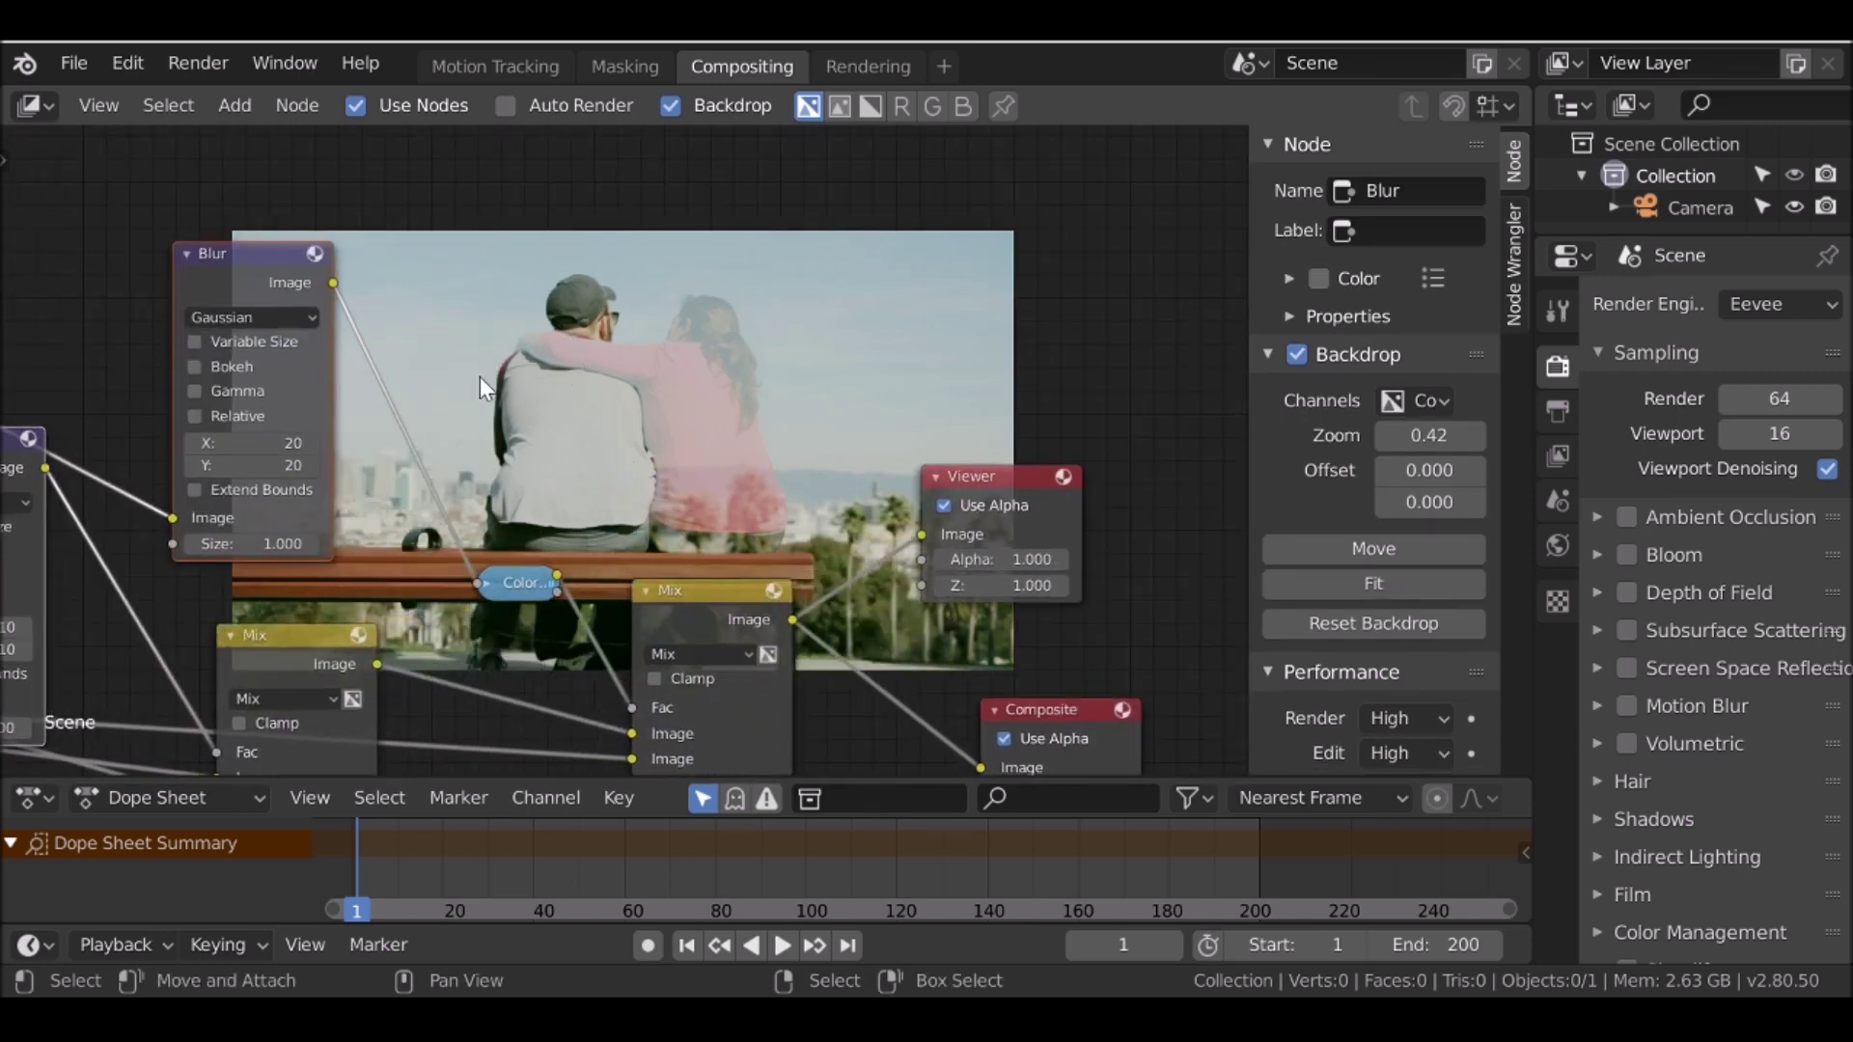
pyautogui.moveTo(478, 376); pyautogui.dragTo(530, 372, button='middle')
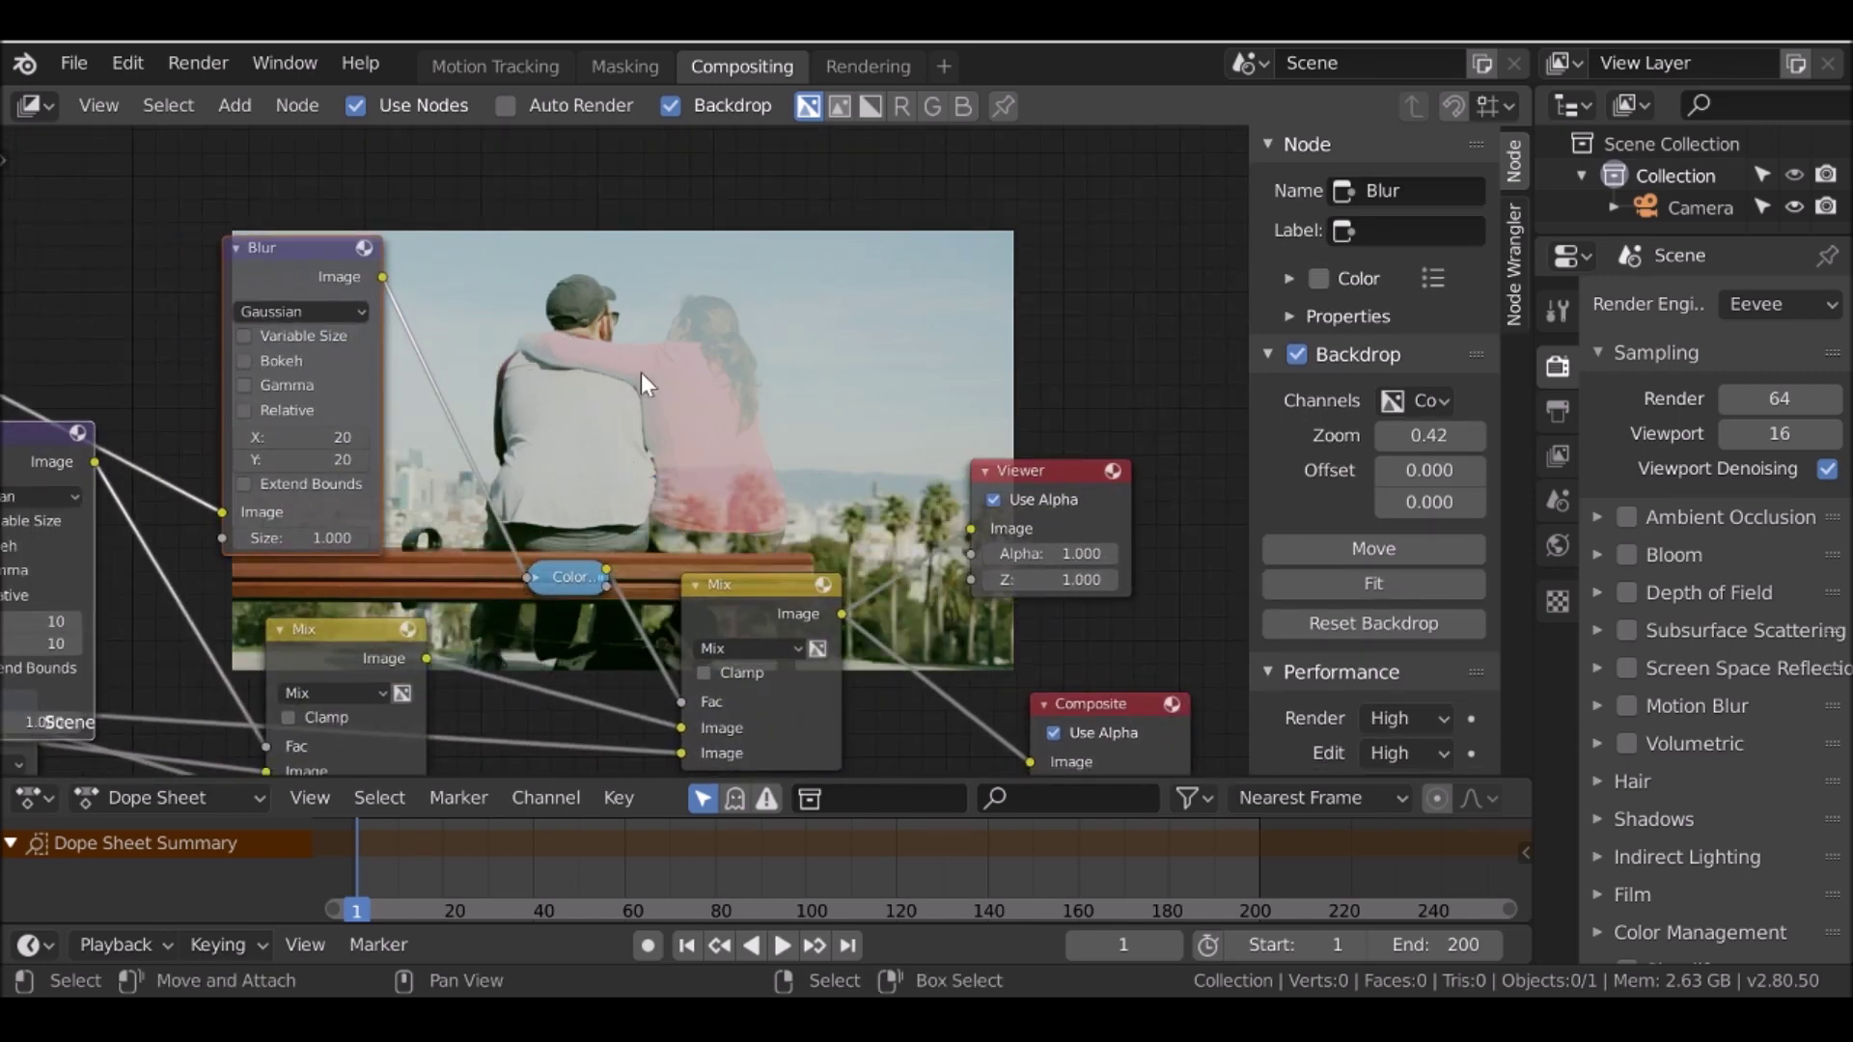
pyautogui.press('m')
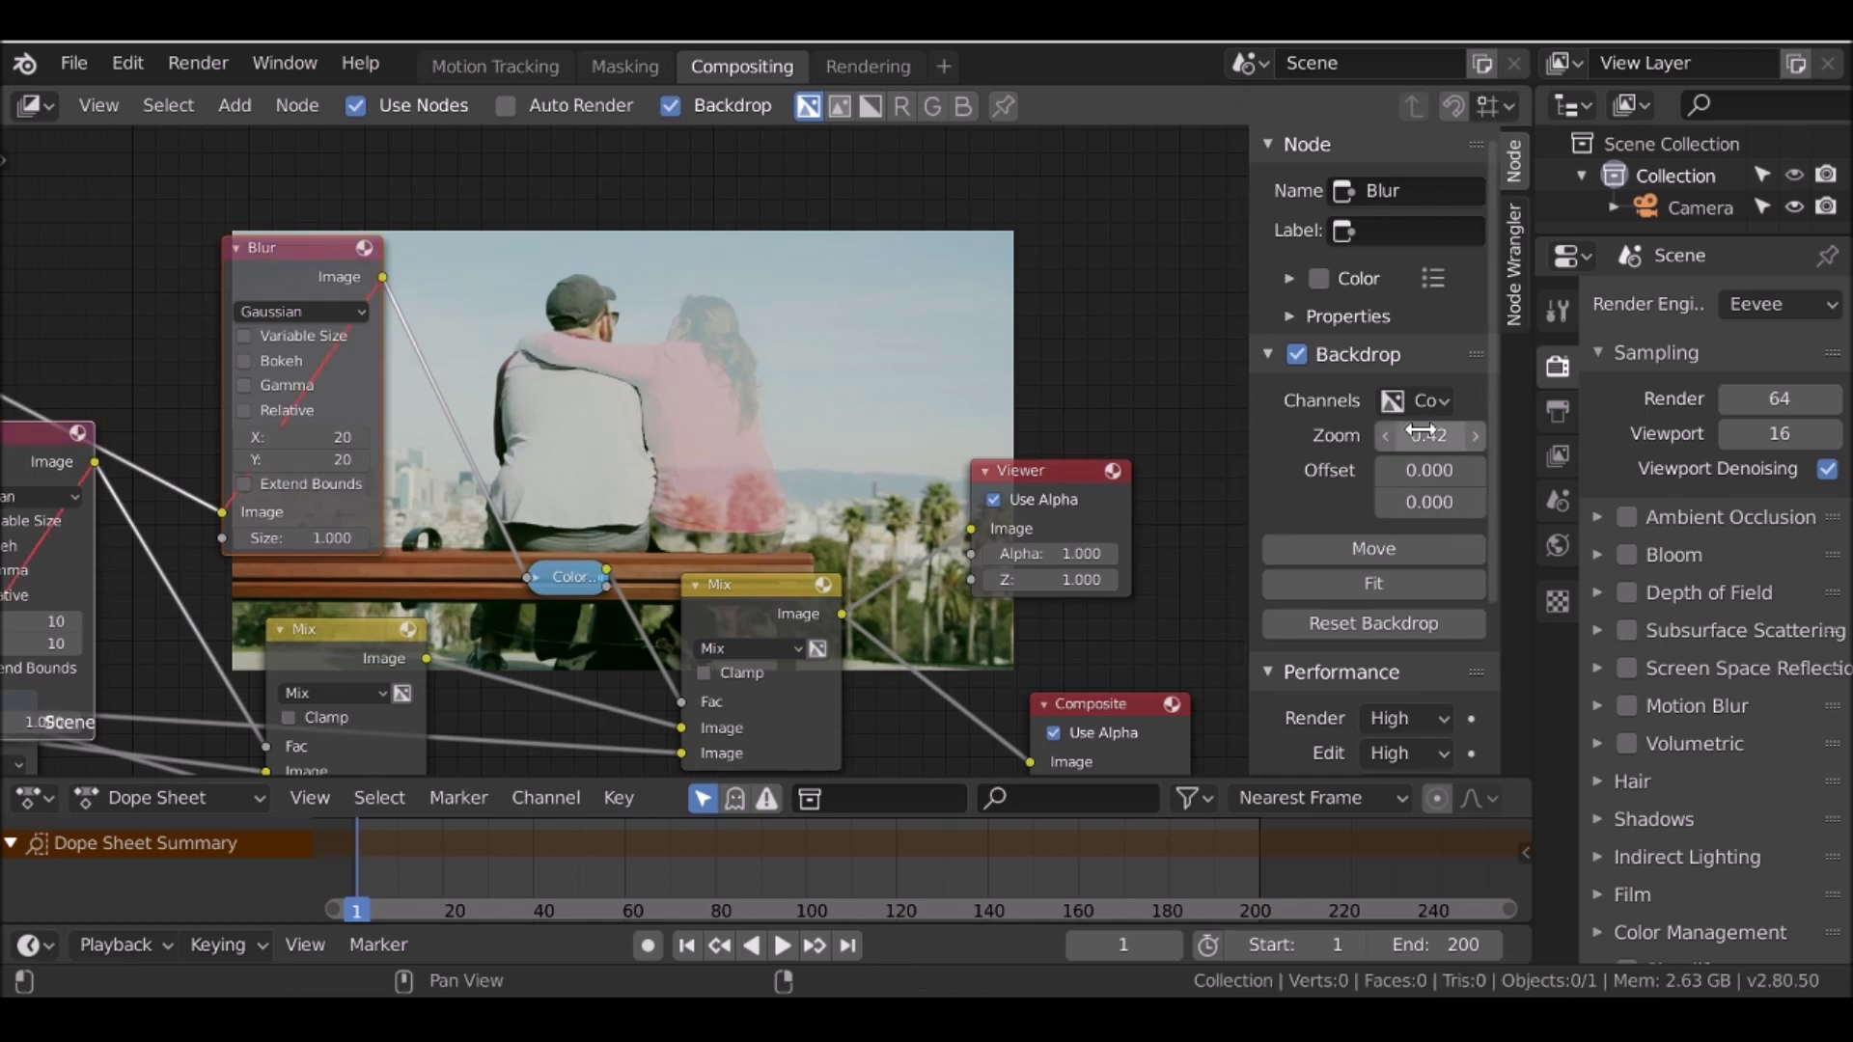
pyautogui.moveTo(1421, 433); pyautogui.dragTo(1477, 436)
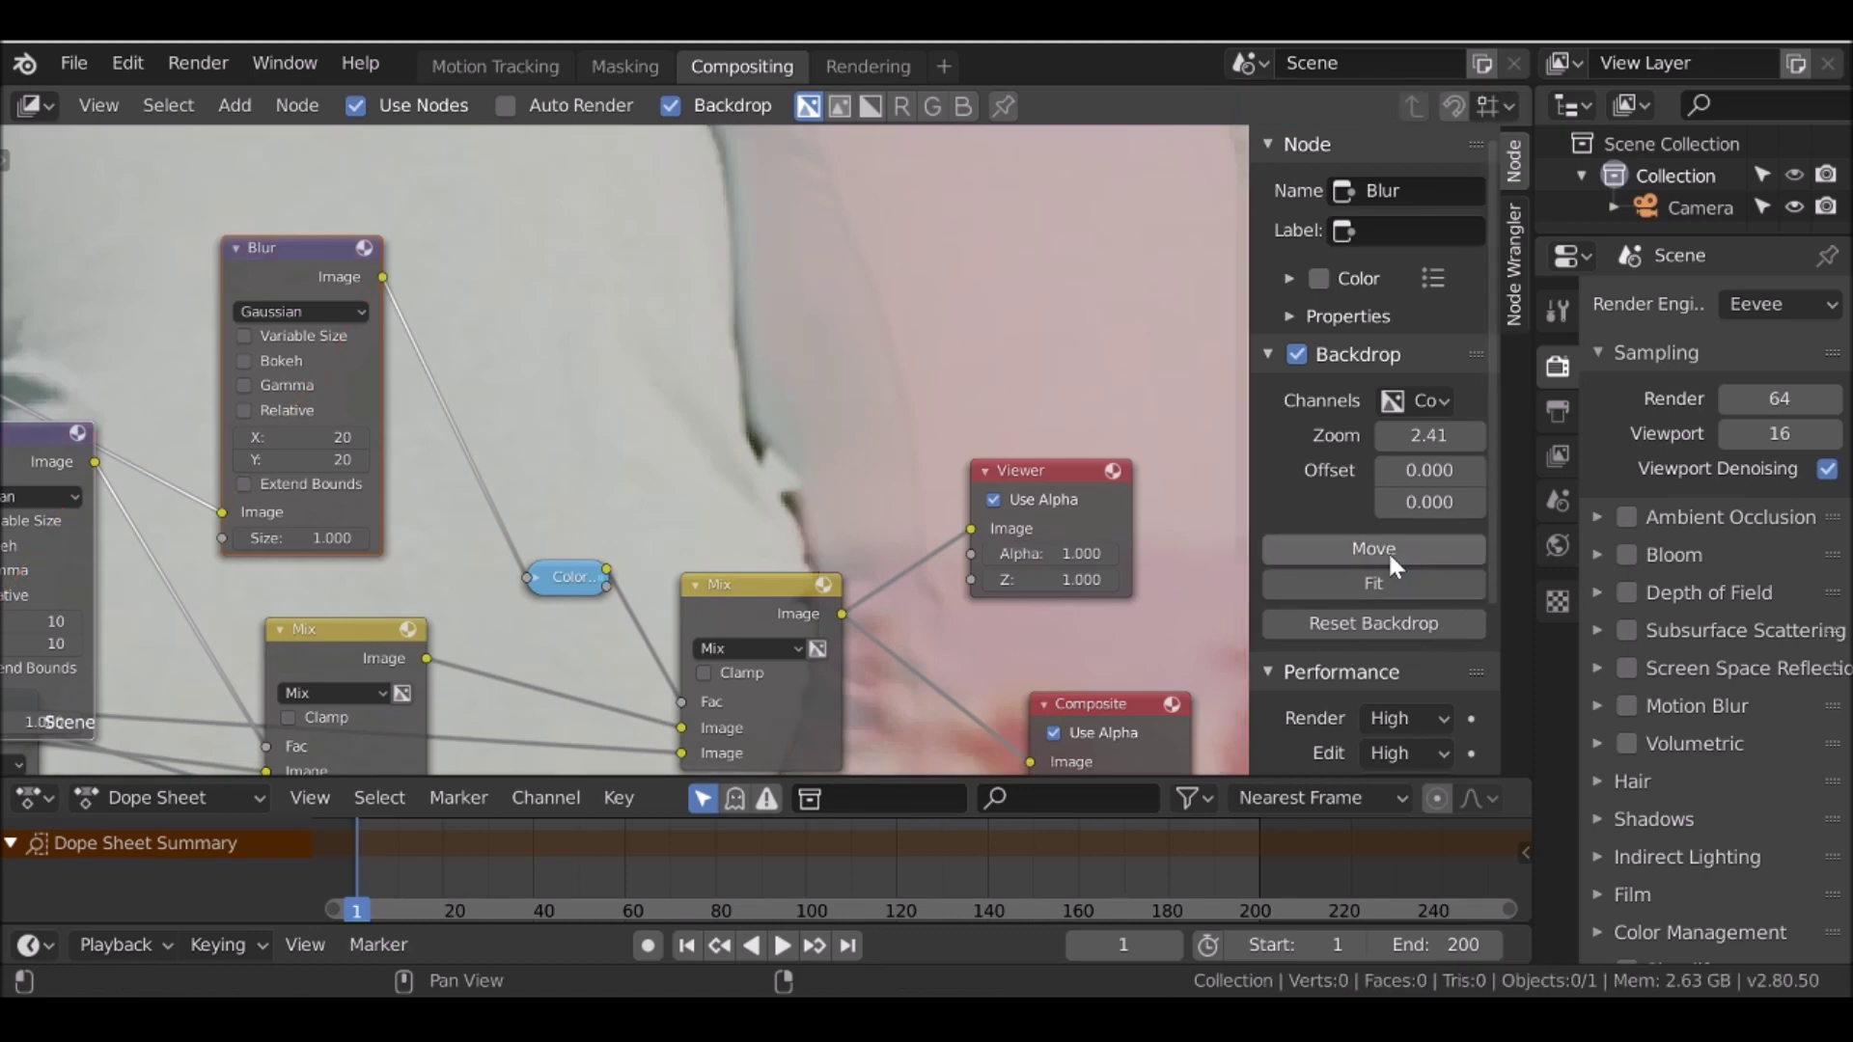
pyautogui.click(1389, 579)
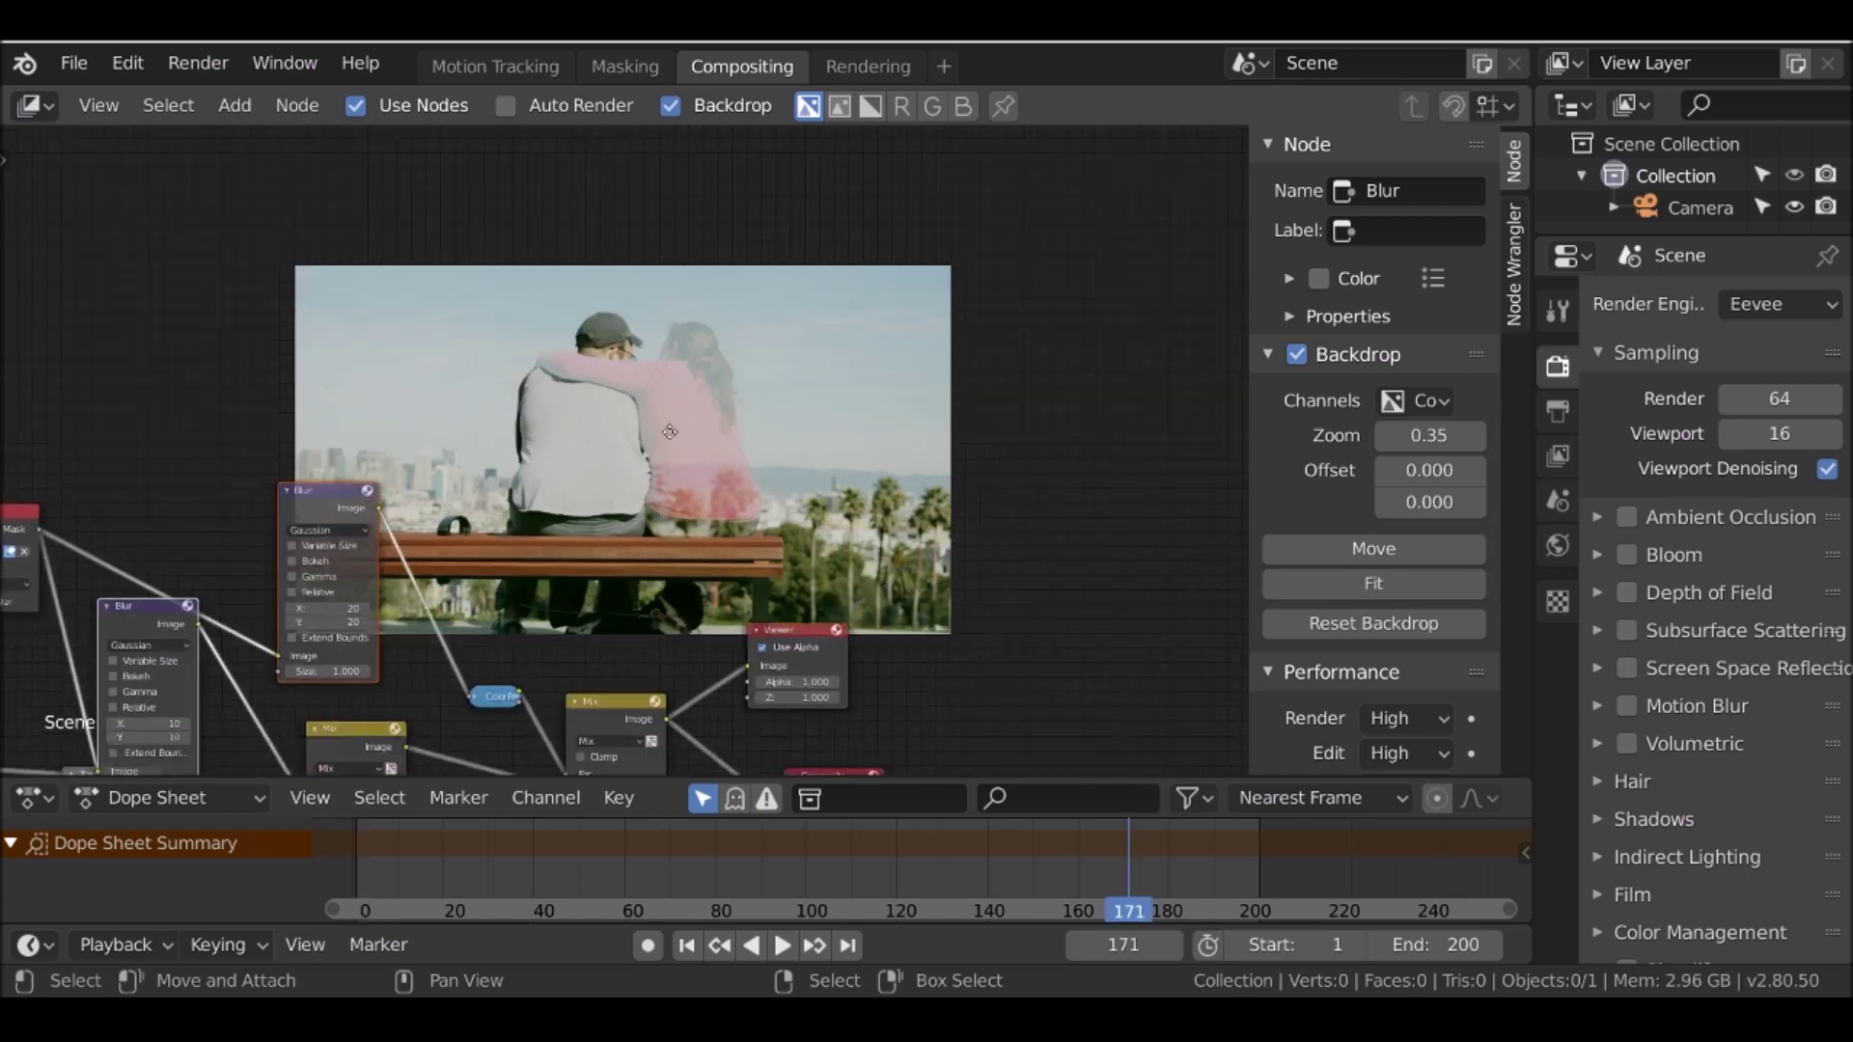
# Preview the composite at frame 171 and set the render output path to the Ghost folder
pyautogui.scroll(-3, 623, 473)
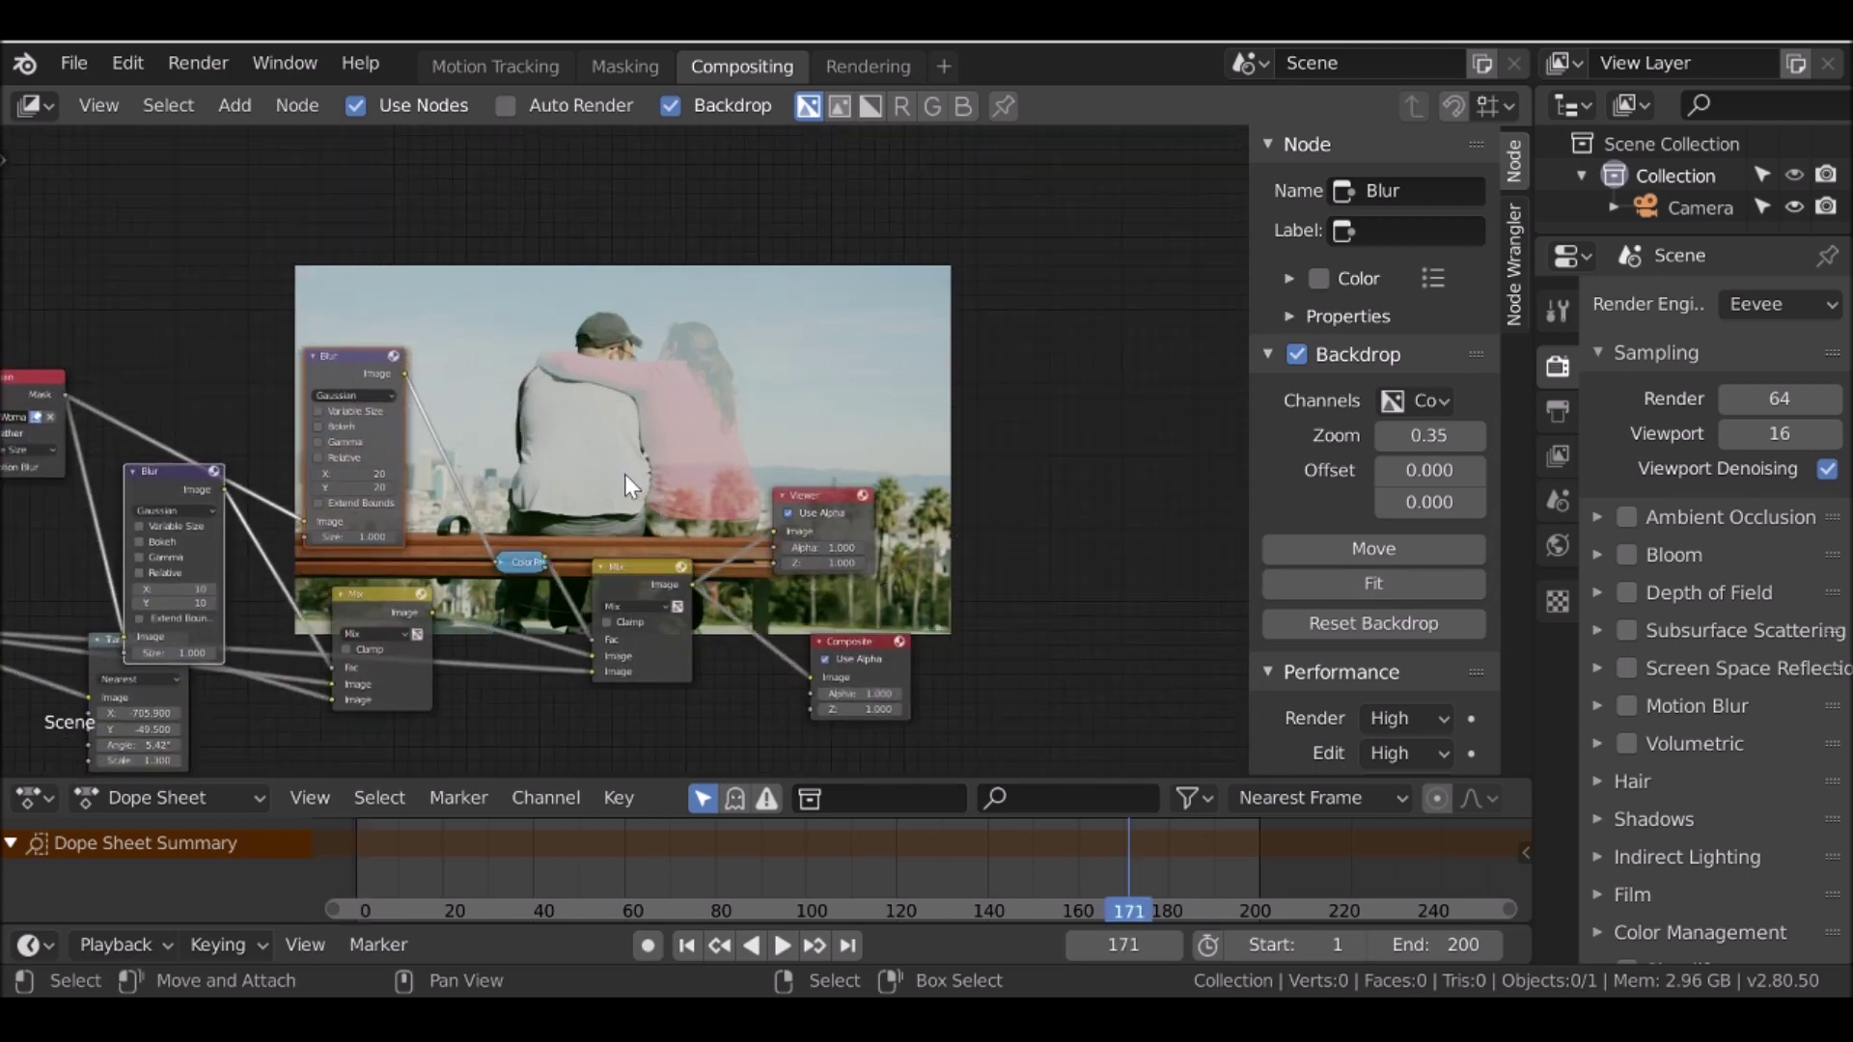
pyautogui.moveTo(424, 537); pyautogui.dragTo(426, 295, button='middle')
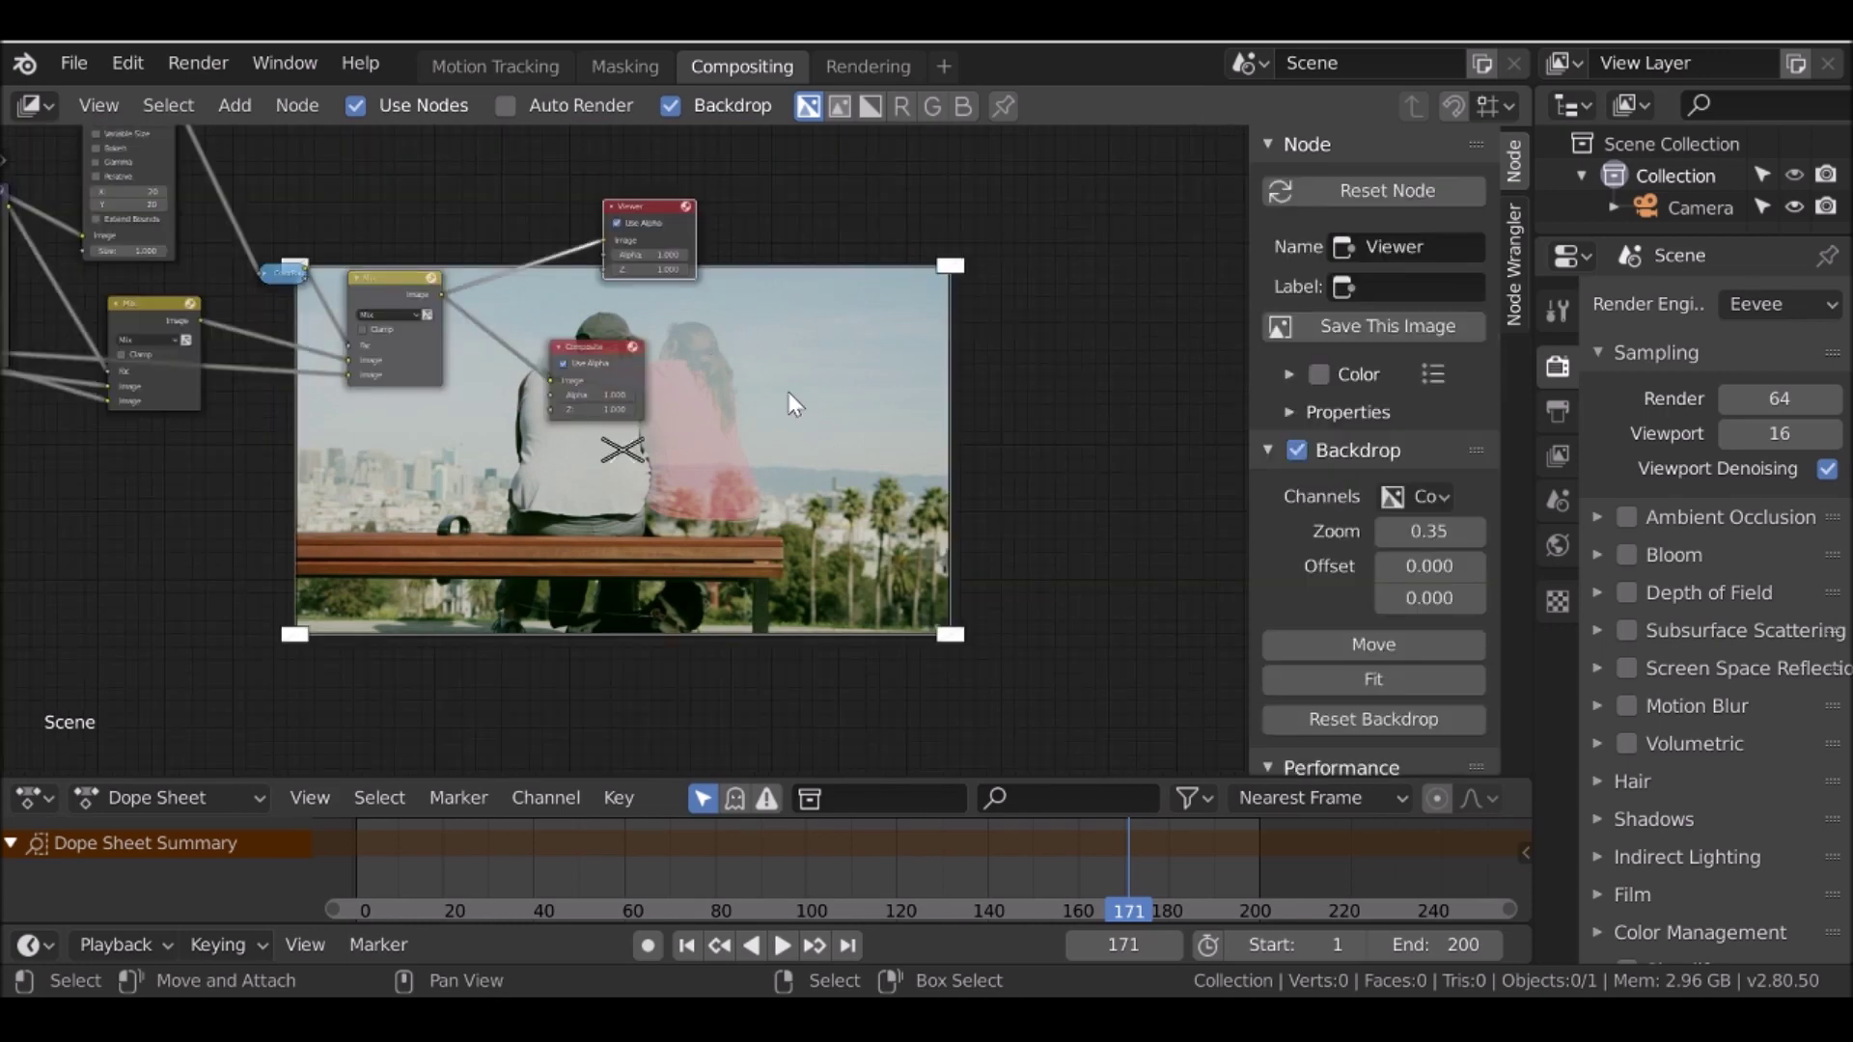
pyautogui.click(1558, 411)
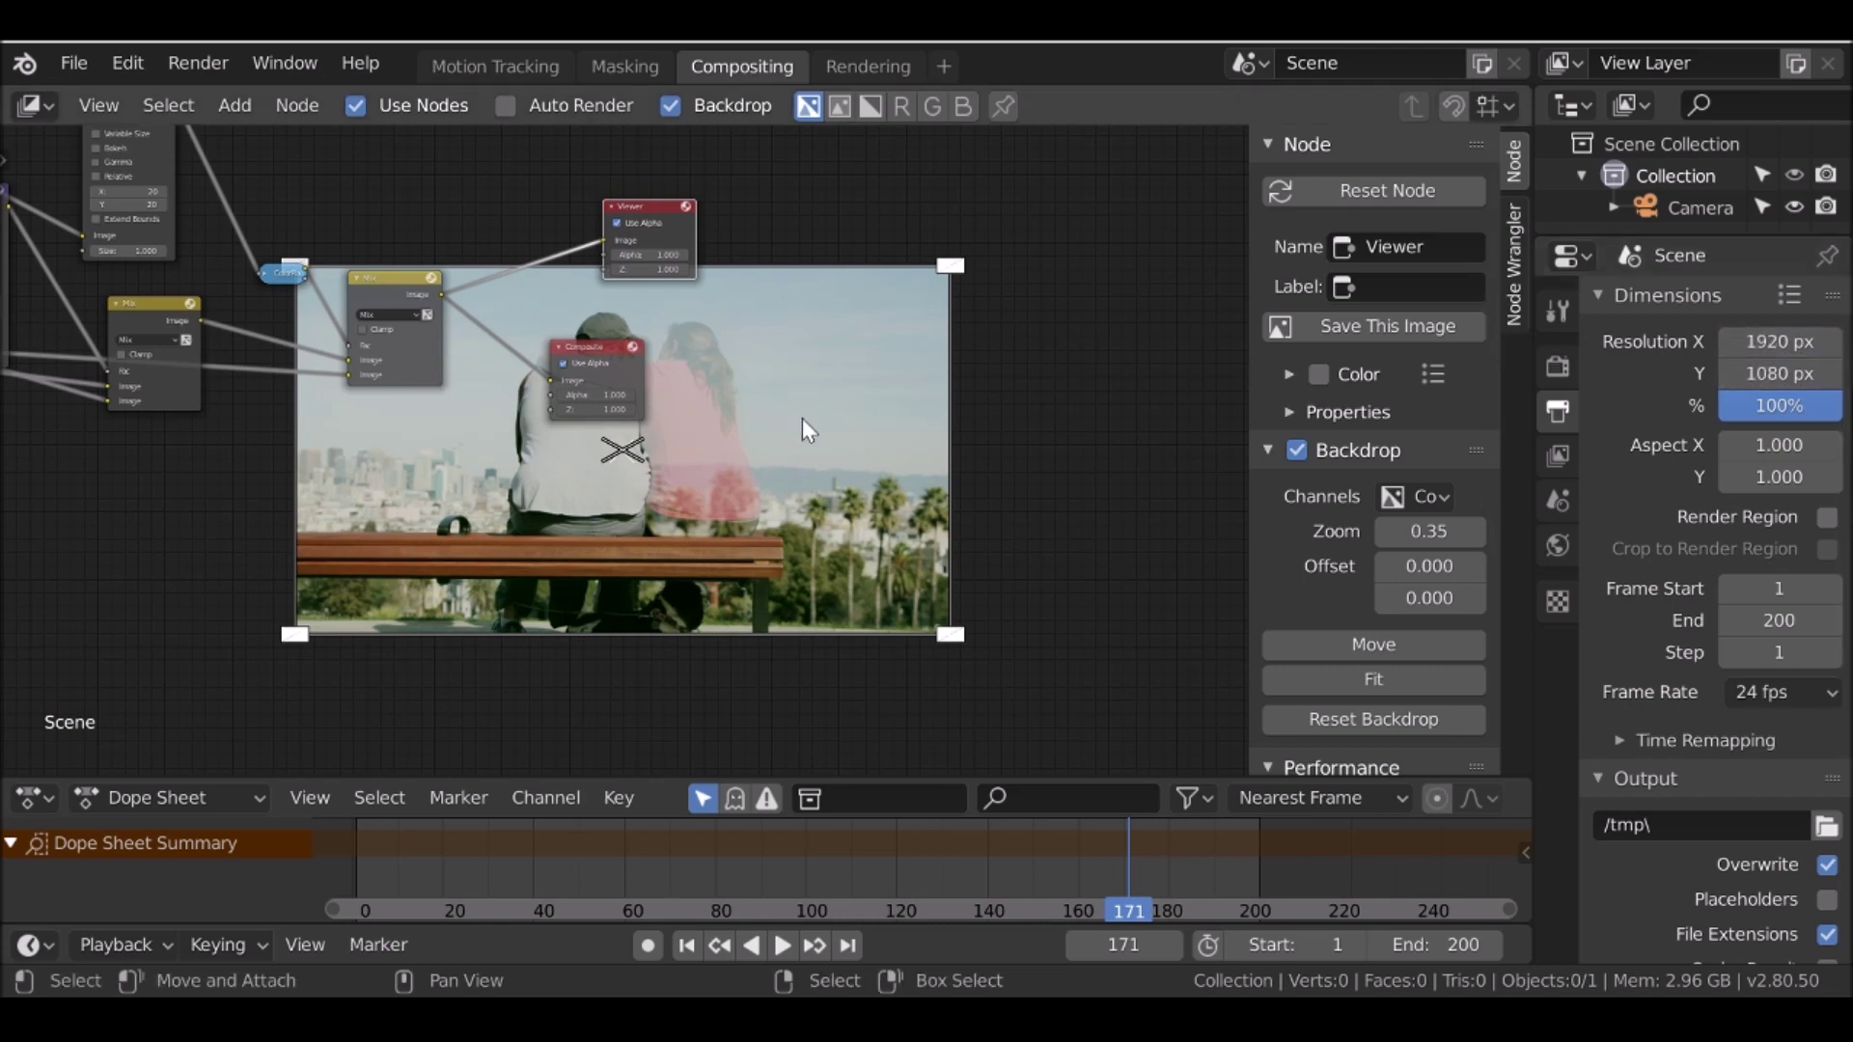
pyautogui.moveTo(1805, 402)
pyautogui.mouseDown()
pyautogui.moveTo(1751, 401)
pyautogui.moveTo(1806, 401)
pyautogui.mouseUp()
pyautogui.scroll(-5, 1642, 403)
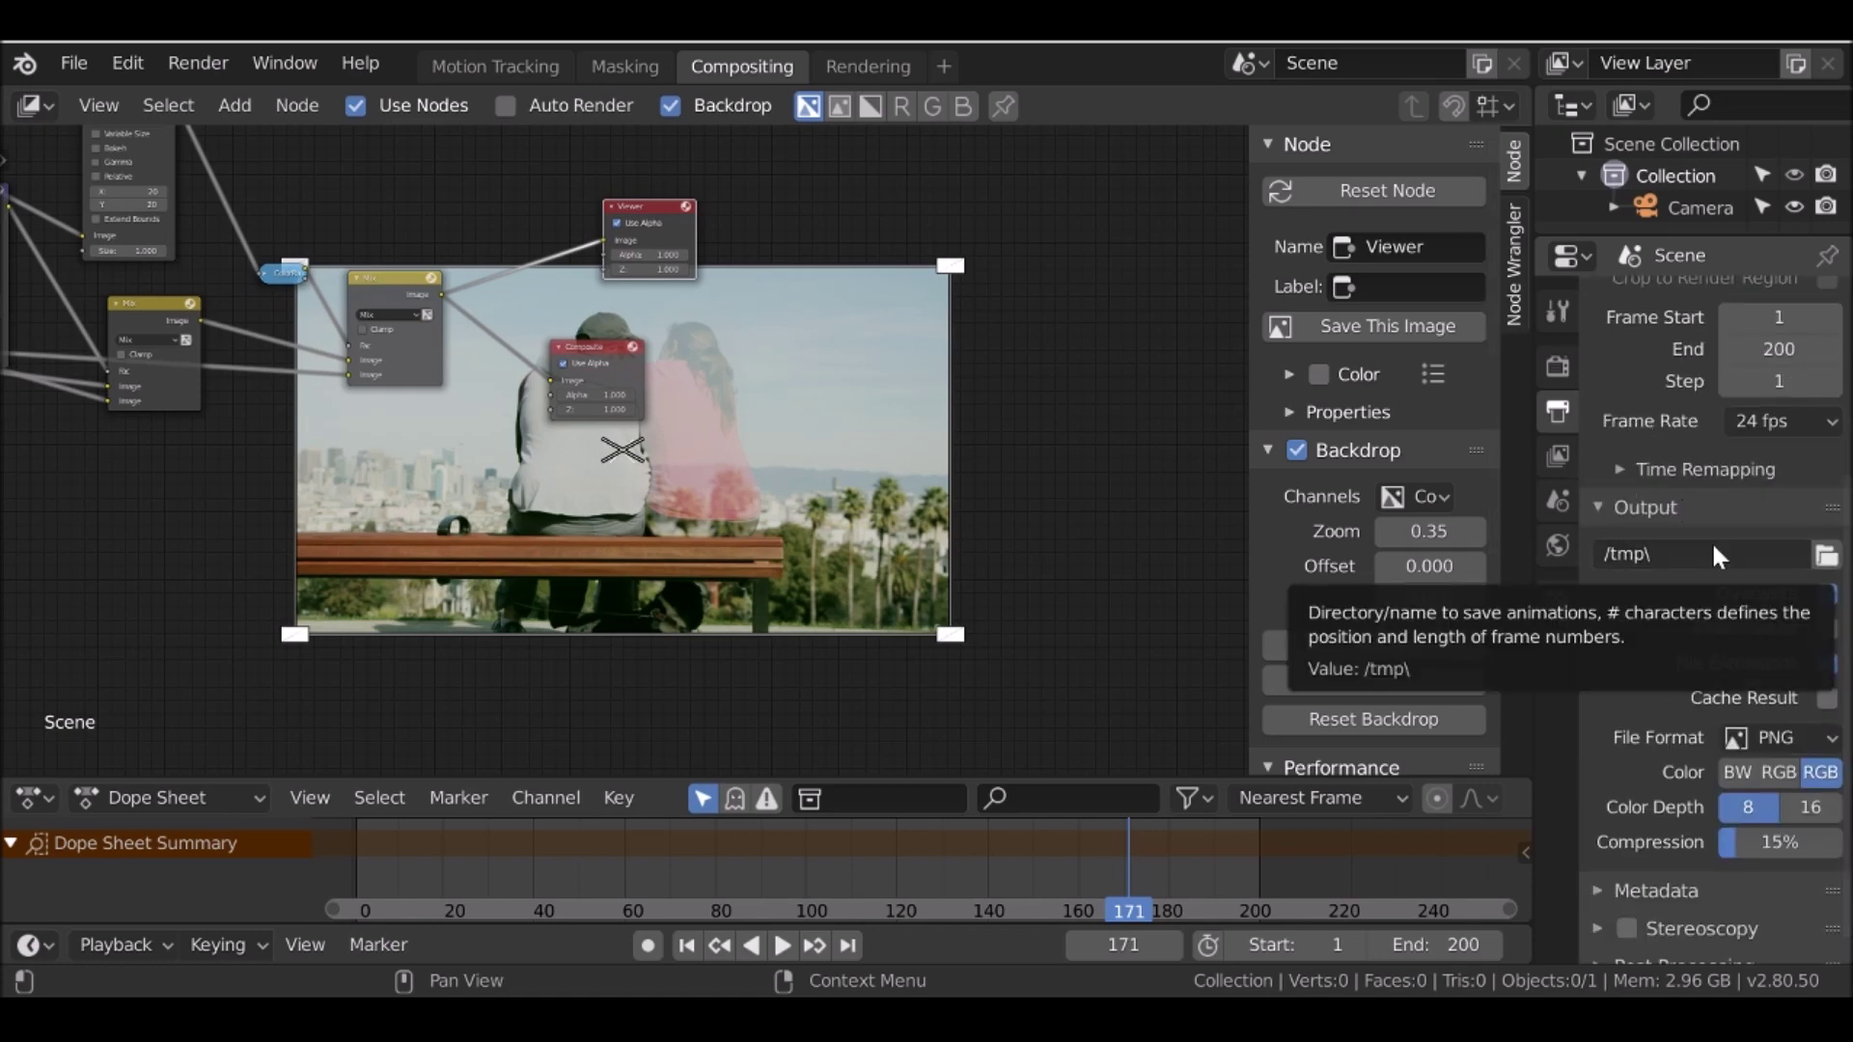
pyautogui.click(1831, 558)
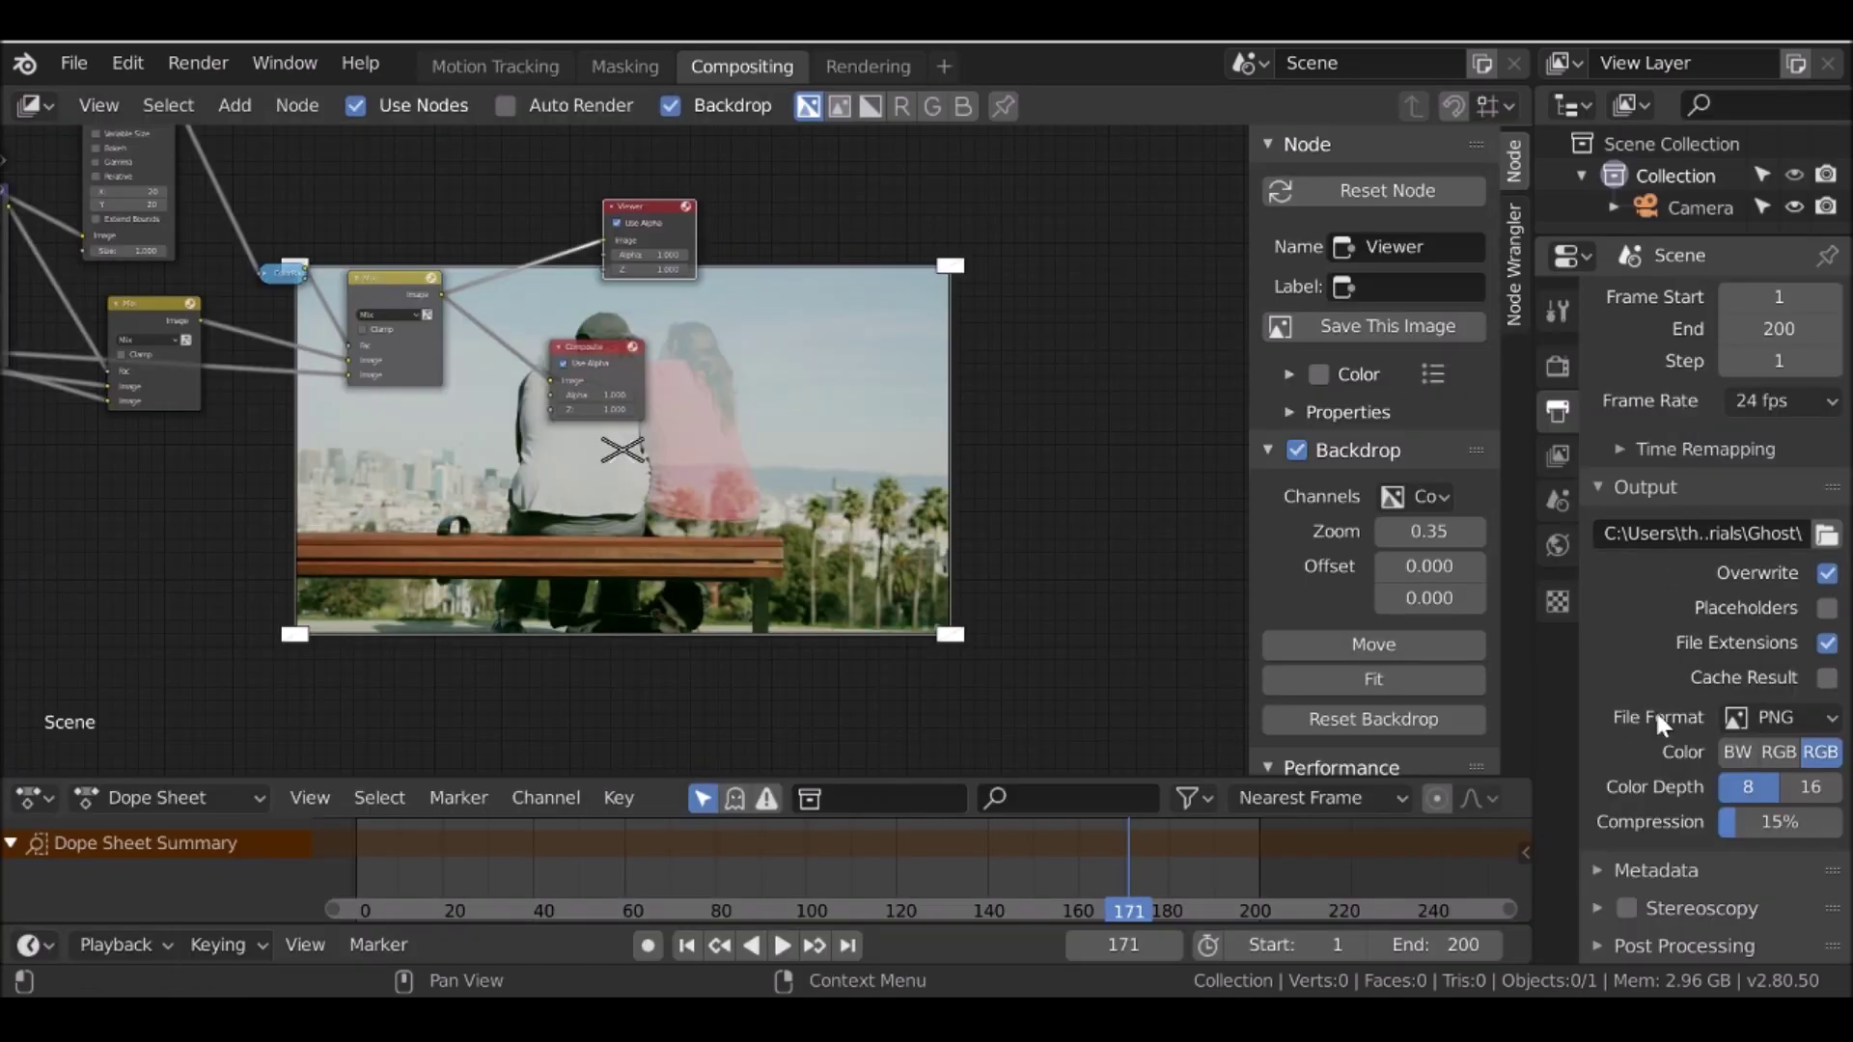
# Set the output file format to FFmpeg video and apply the h264 in MP4 encoding preset
pyautogui.click(1820, 720)
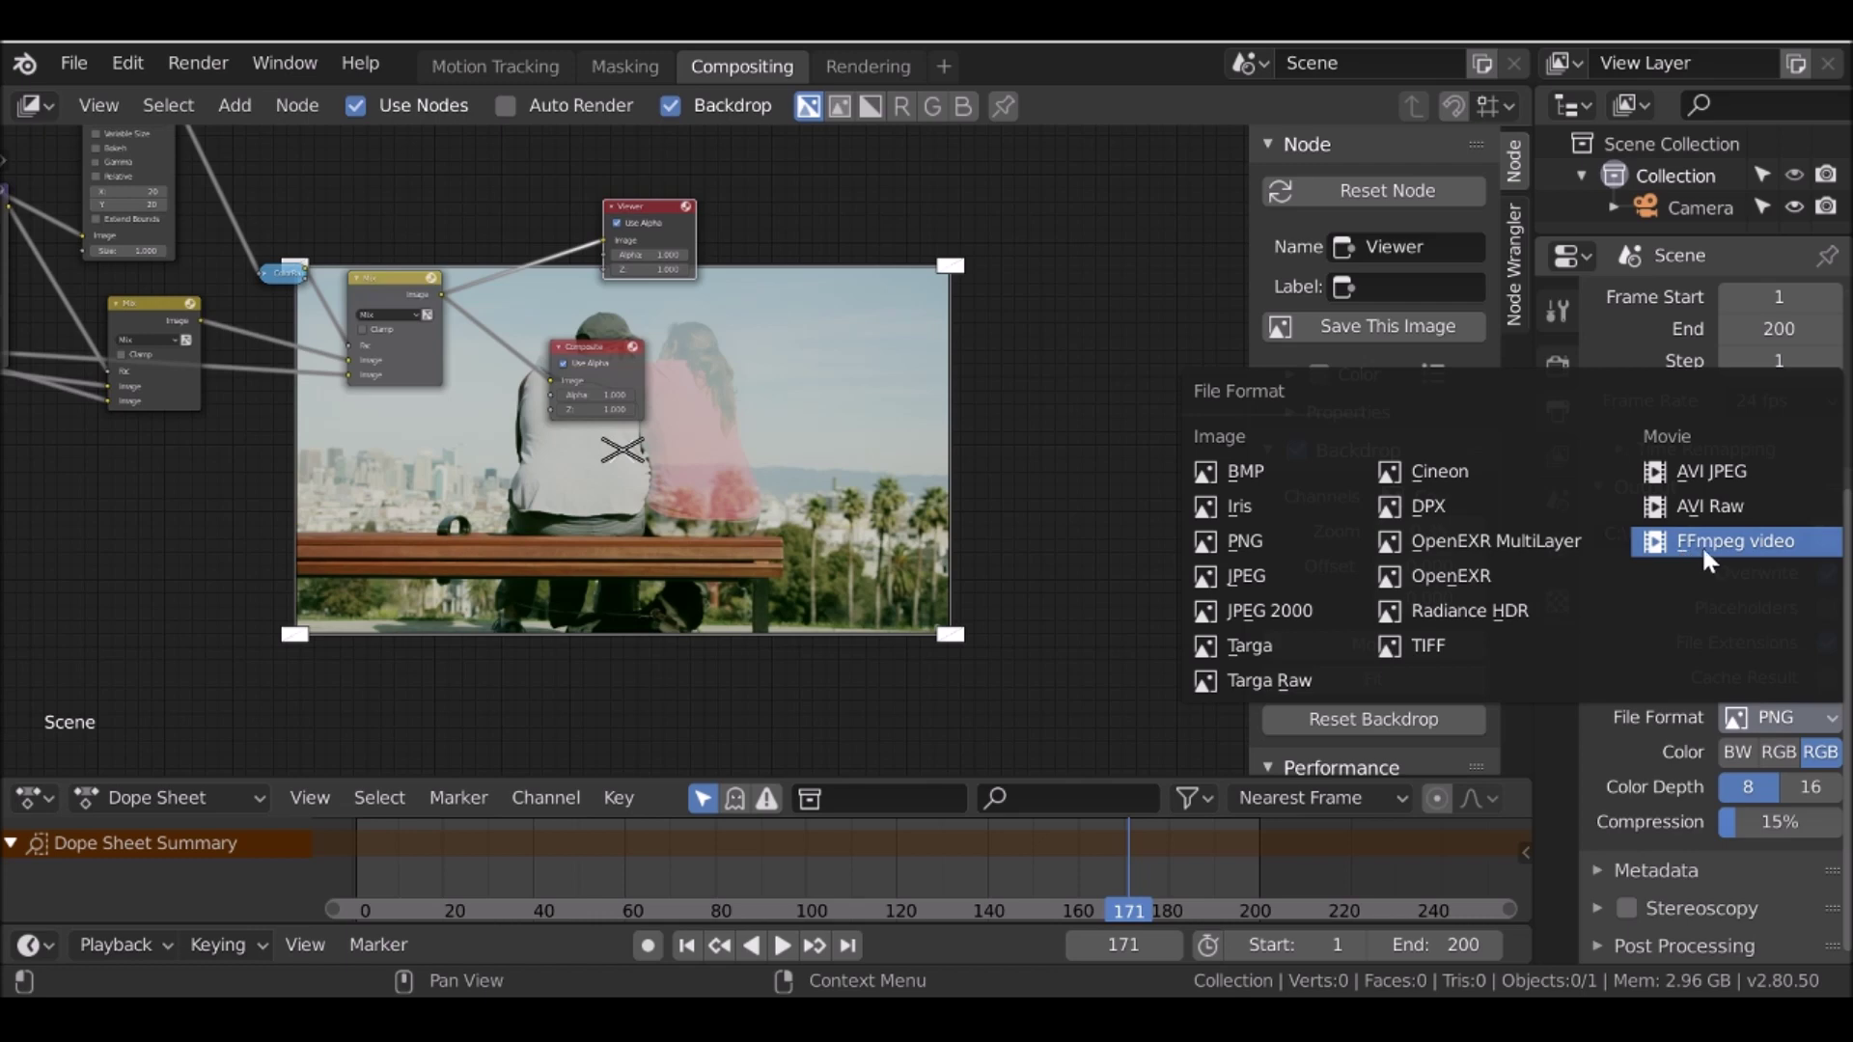
pyautogui.click(1731, 543)
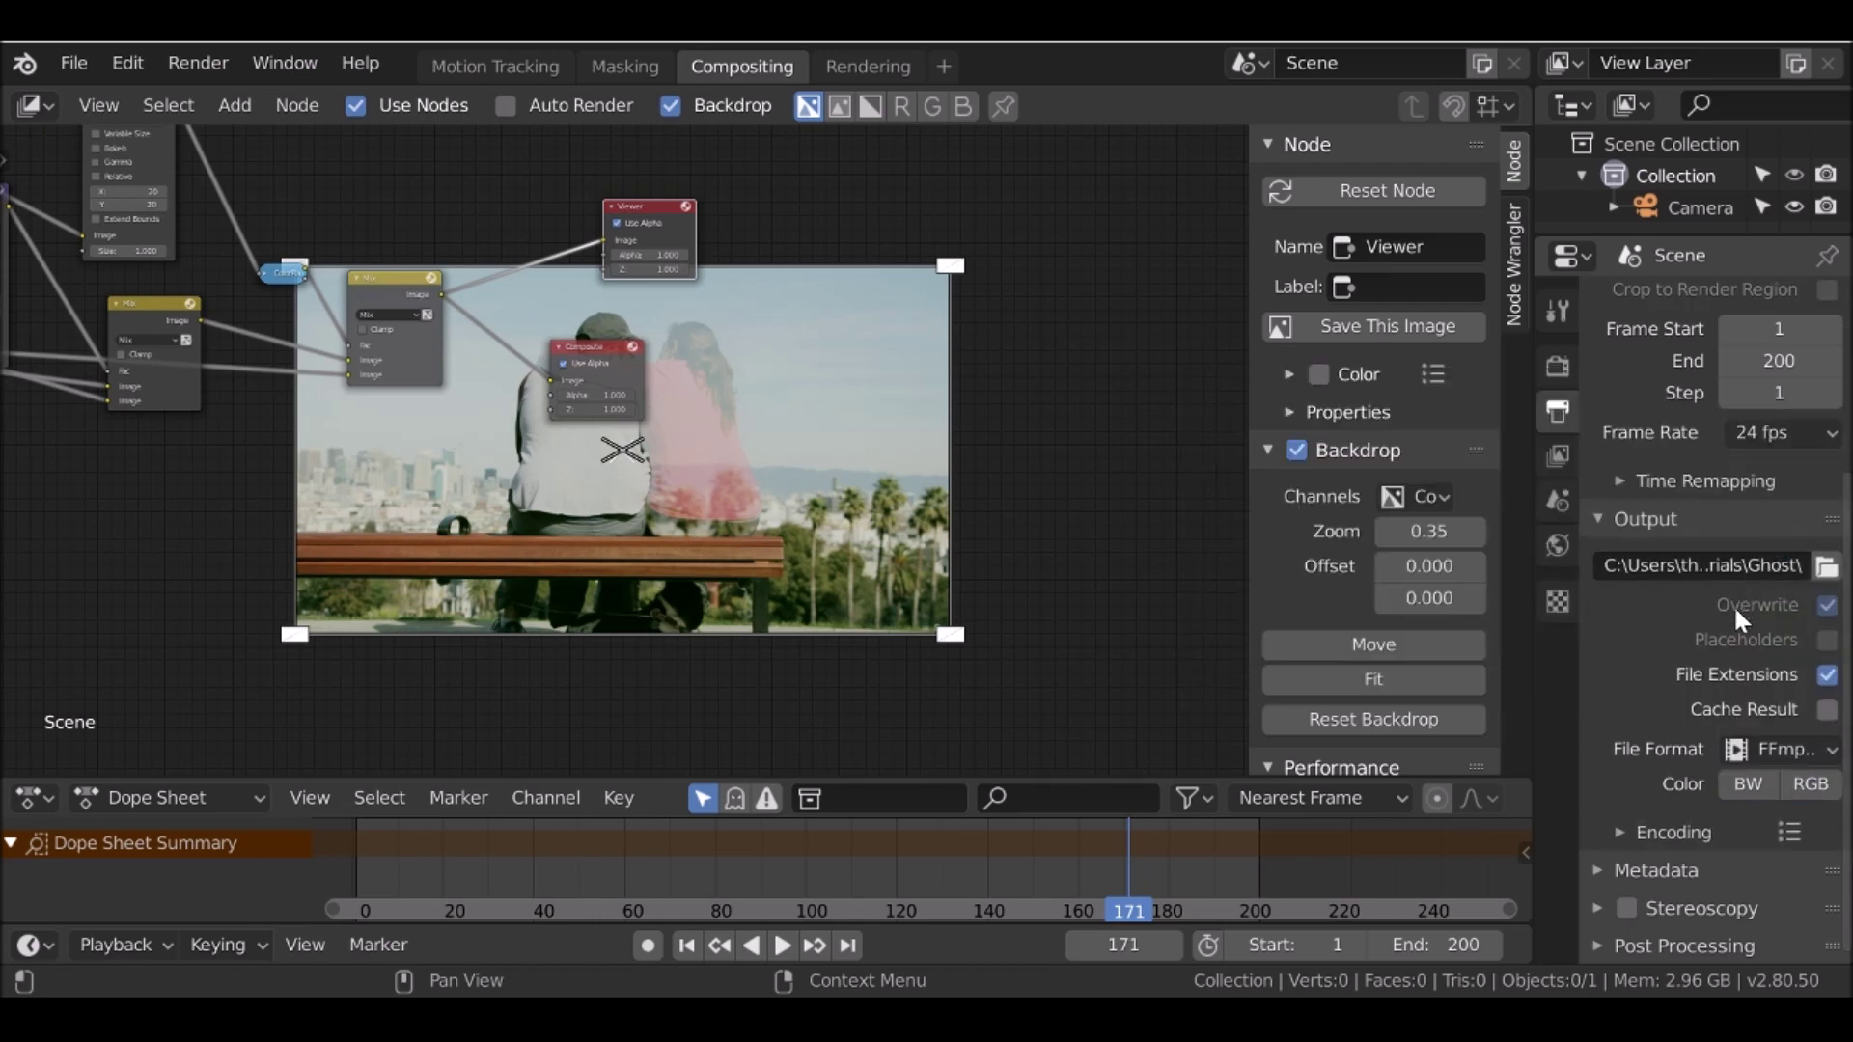
pyautogui.click(1618, 830)
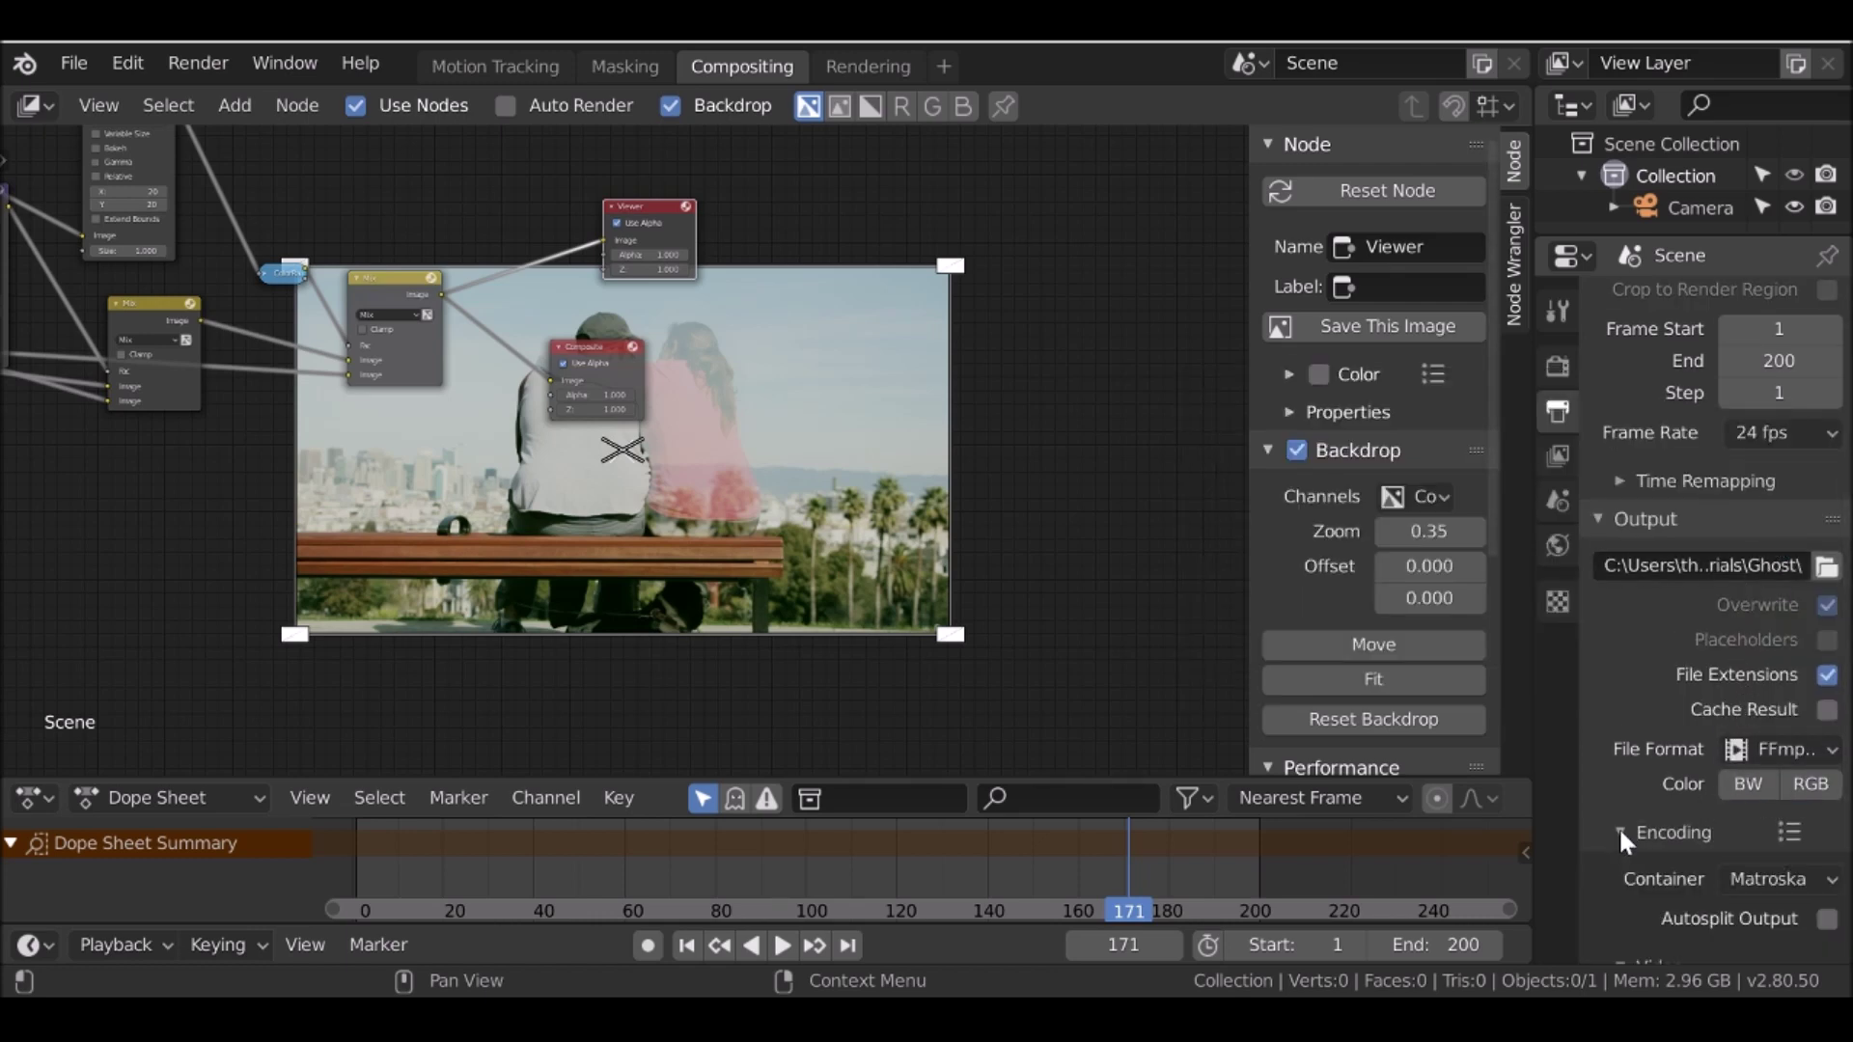
pyautogui.scroll(-4, 1620, 824)
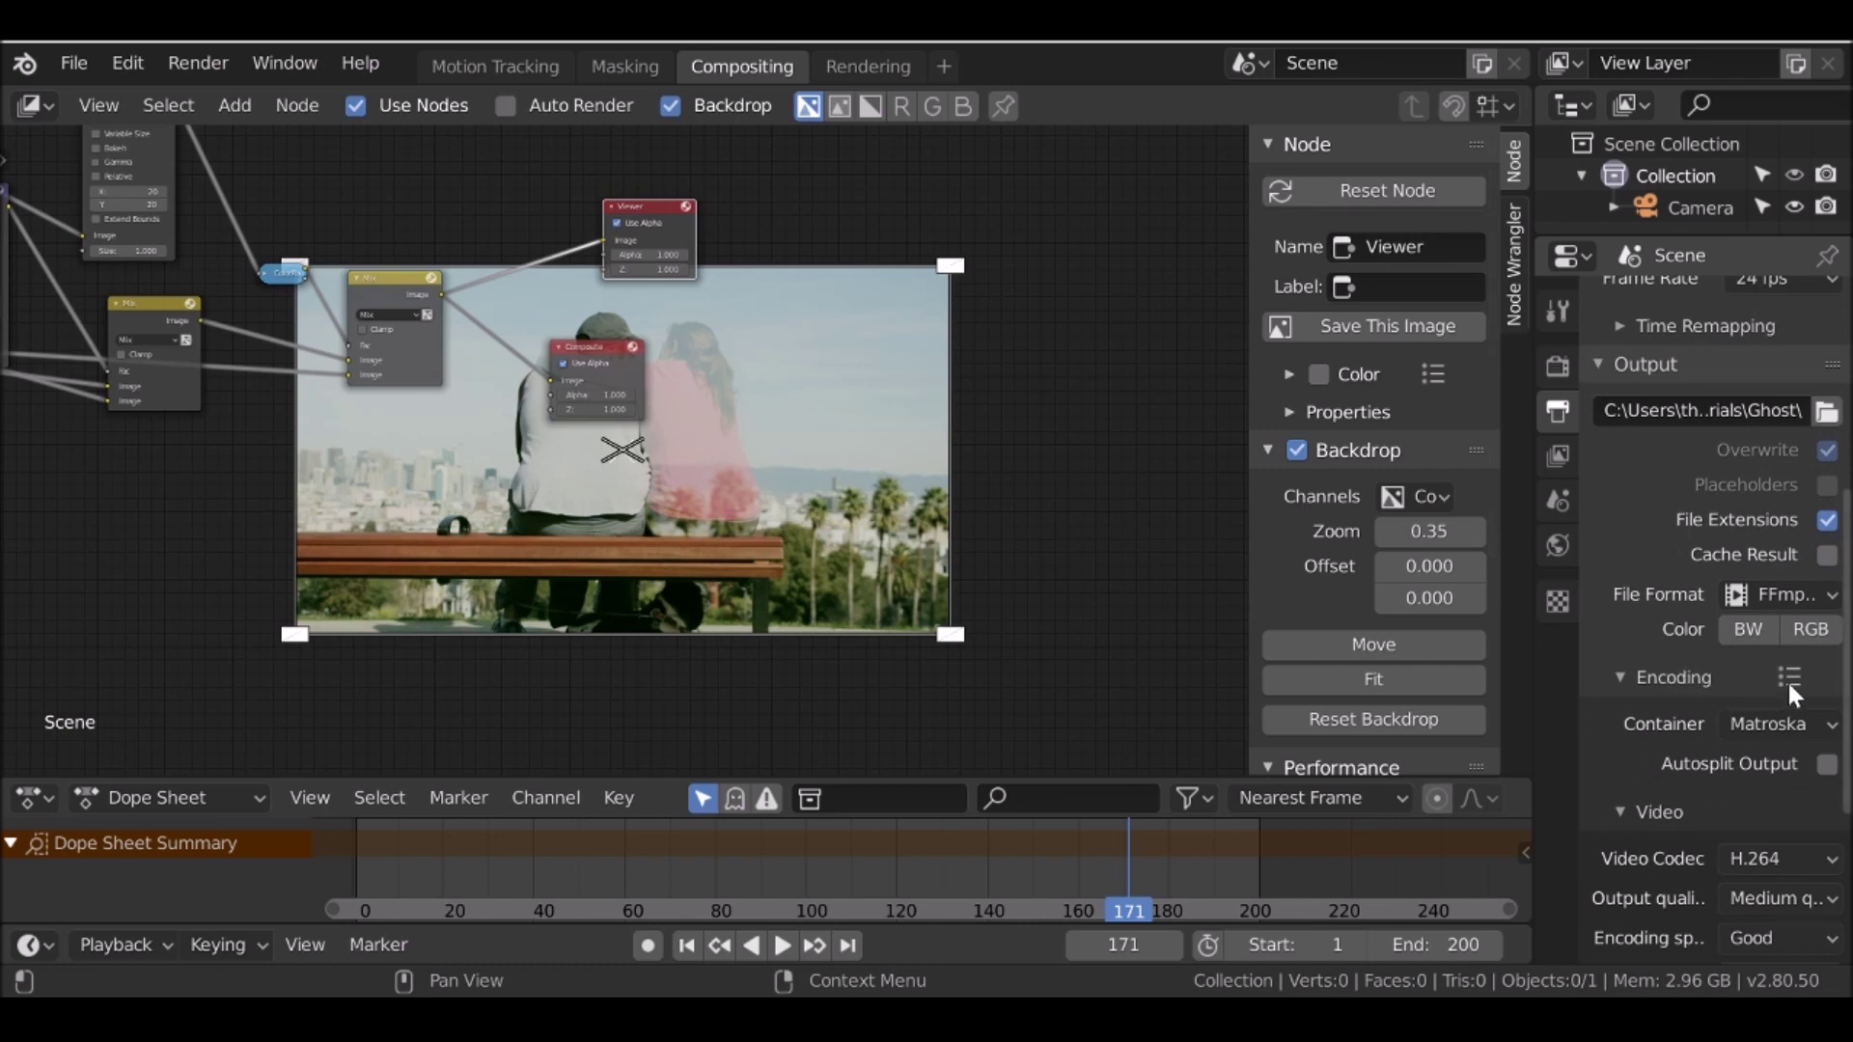
pyautogui.click(1787, 679)
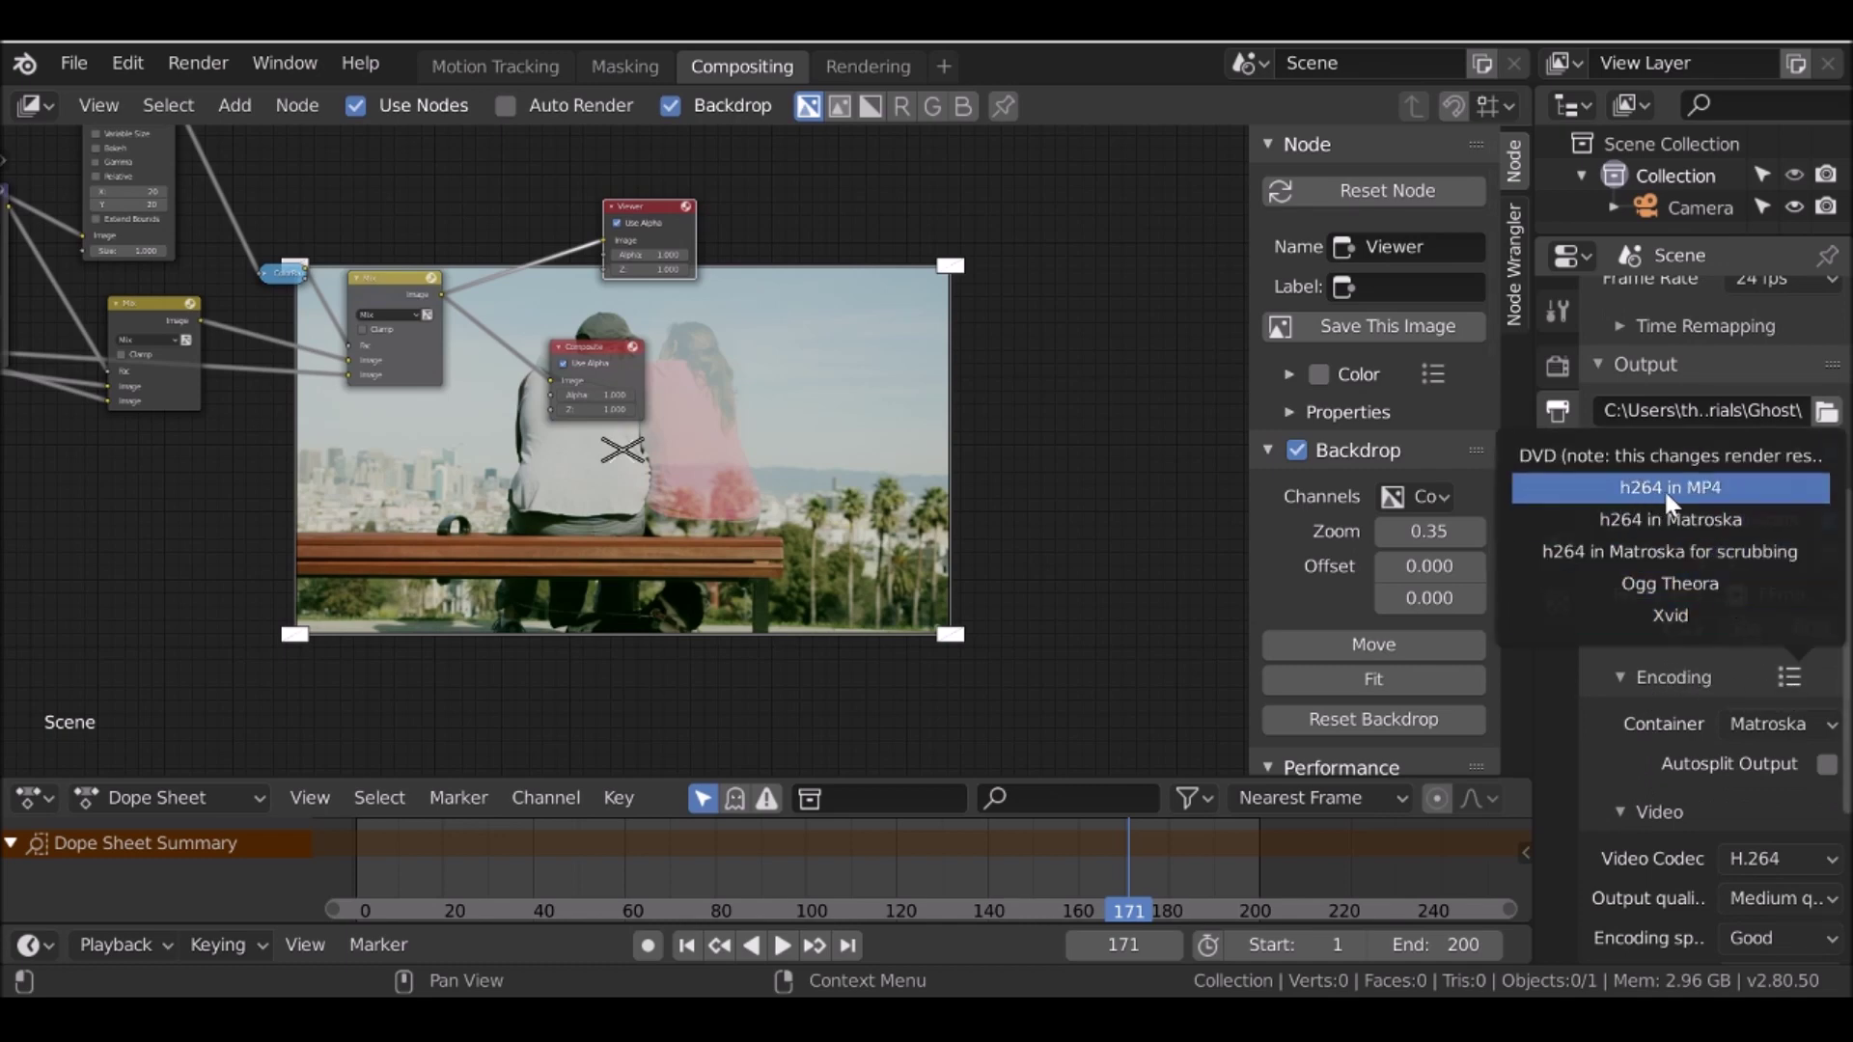
pyautogui.click(1745, 488)
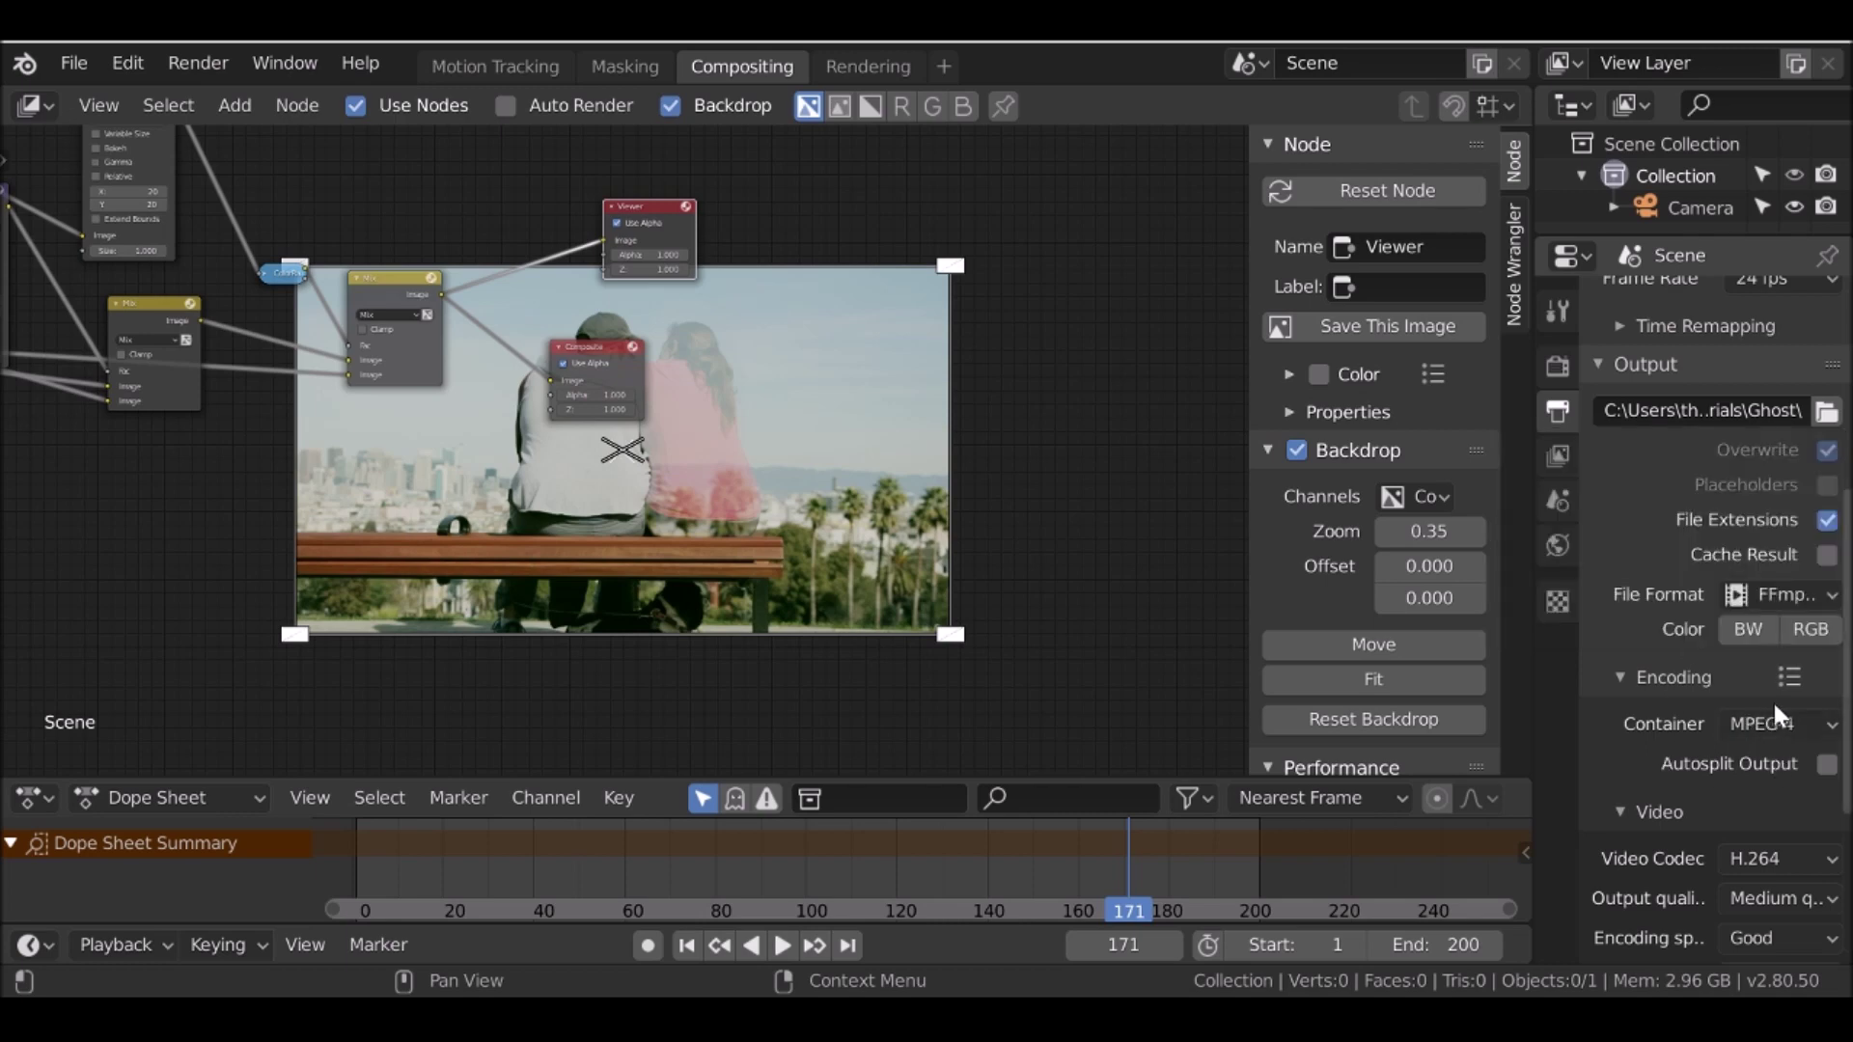
pyautogui.scroll(4, 1745, 668)
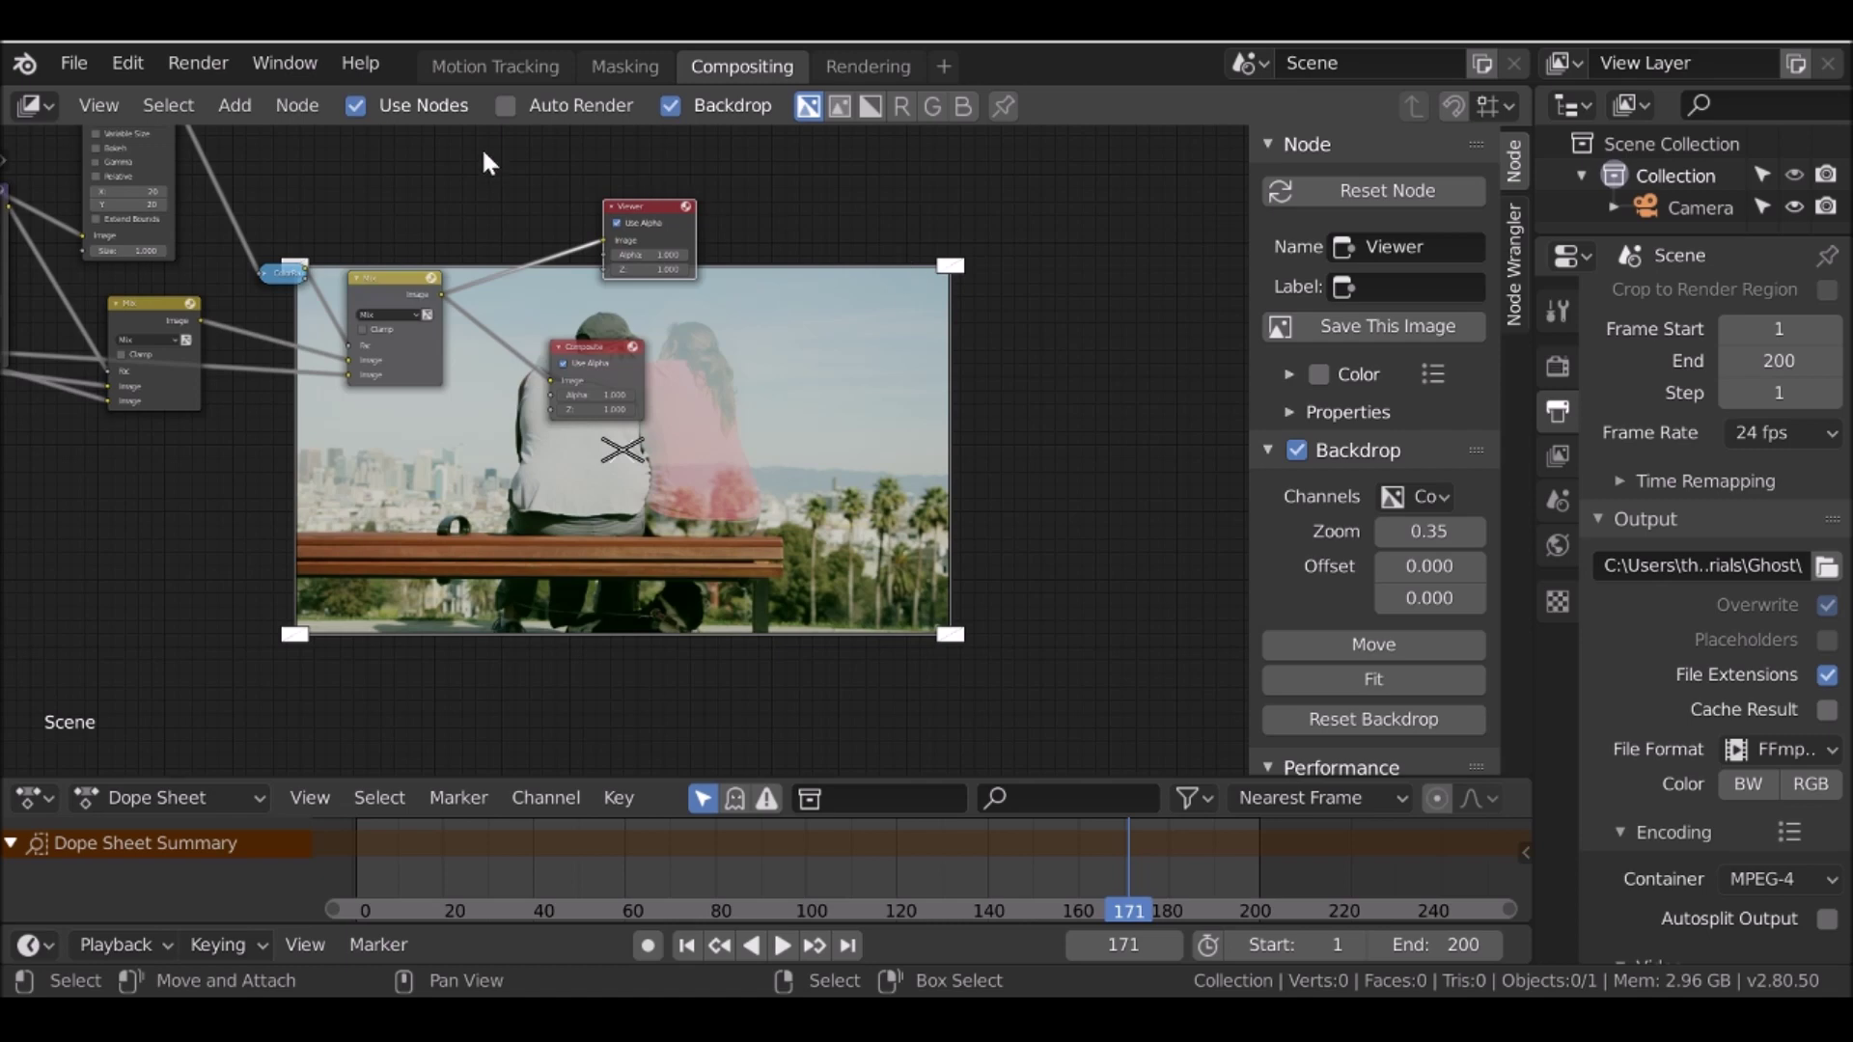
# Choose a Display Mode for rendering and bring the composited backdrop into clear view
pyautogui.click(209, 65)
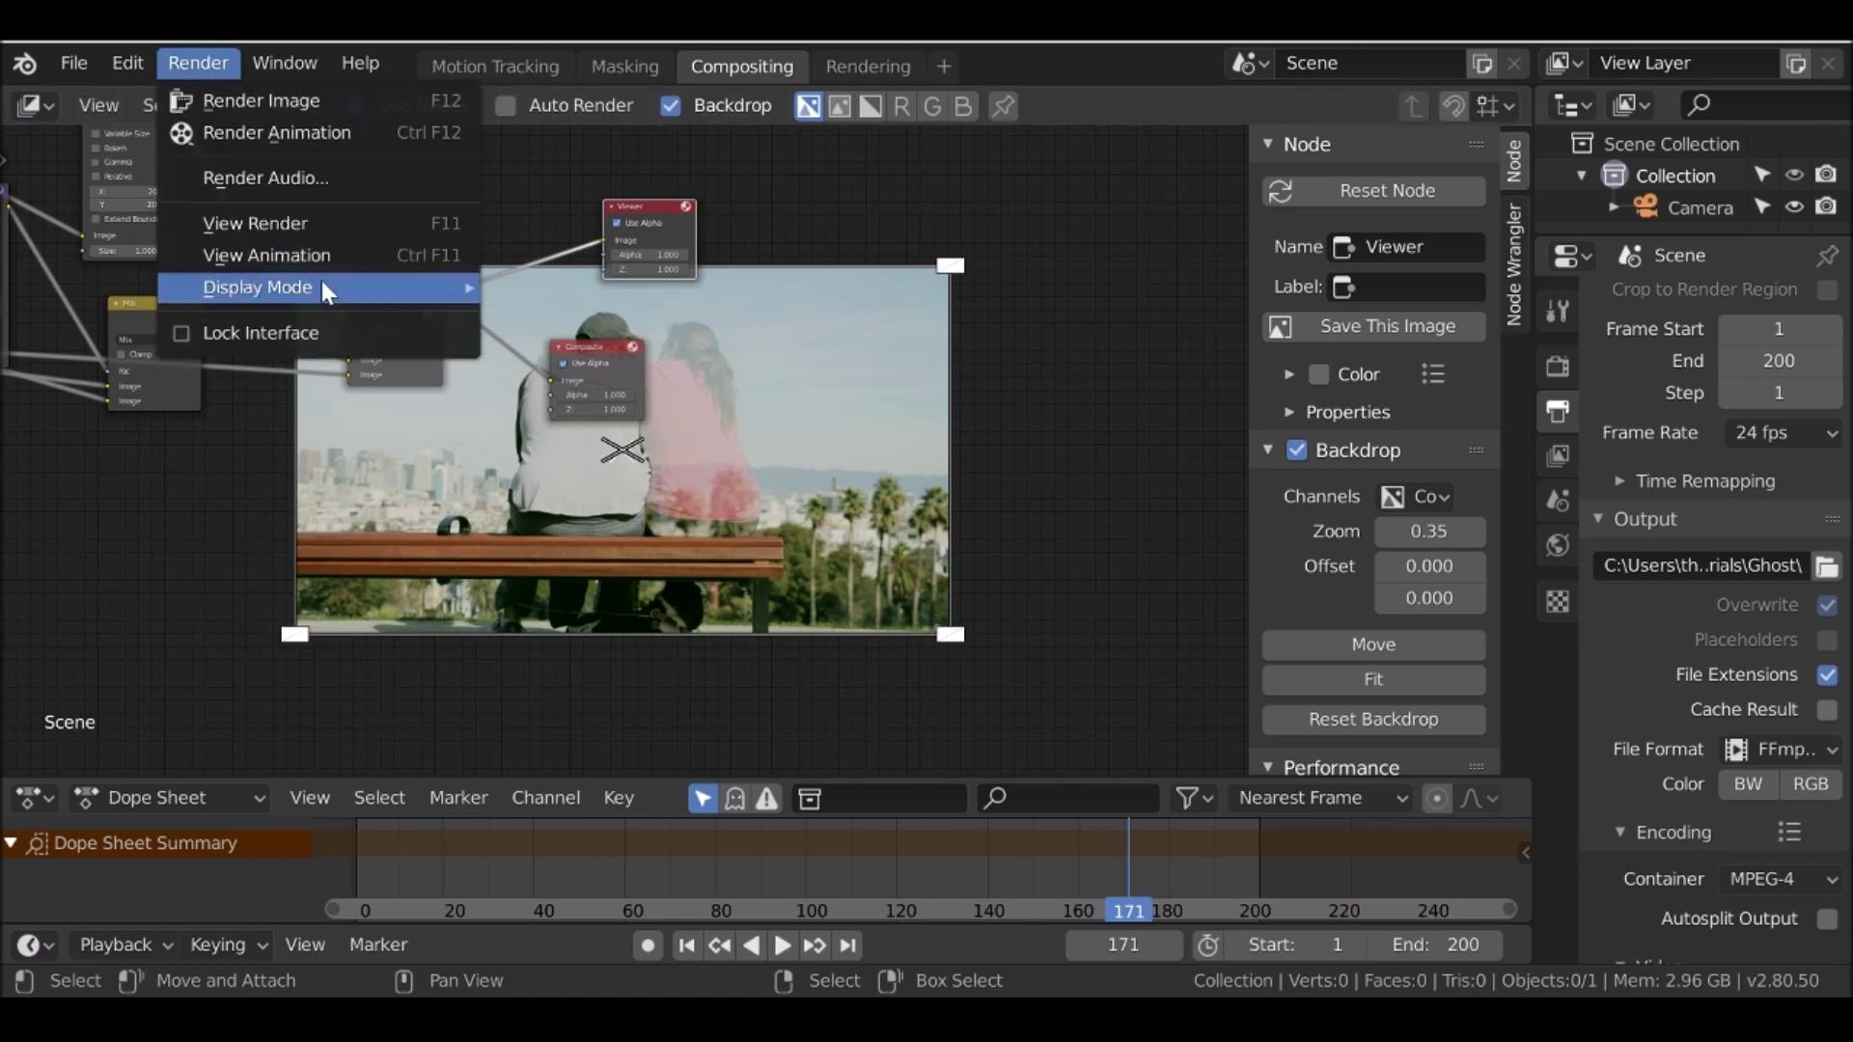
pyautogui.moveTo(406, 285)
pyautogui.click(569, 326)
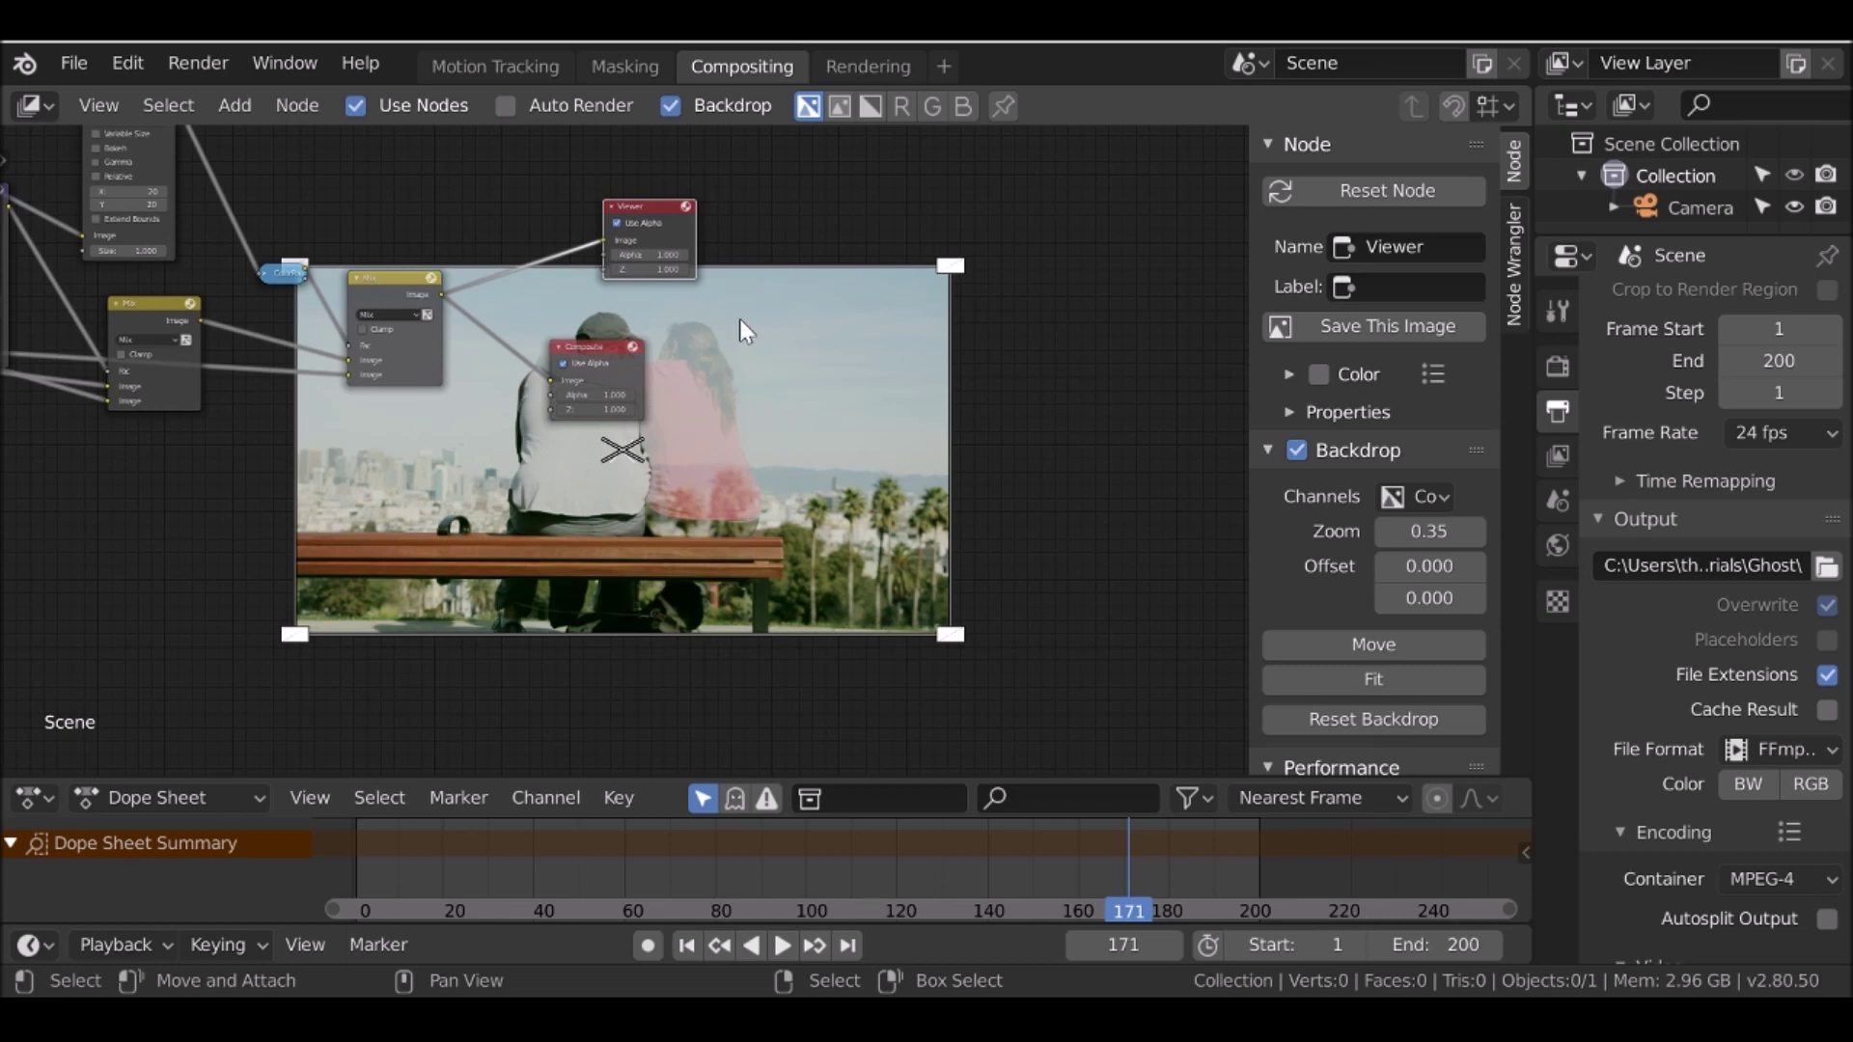
pyautogui.click(204, 62)
pyautogui.moveTo(789, 556); pyautogui.dragTo(710, 378, button='middle')
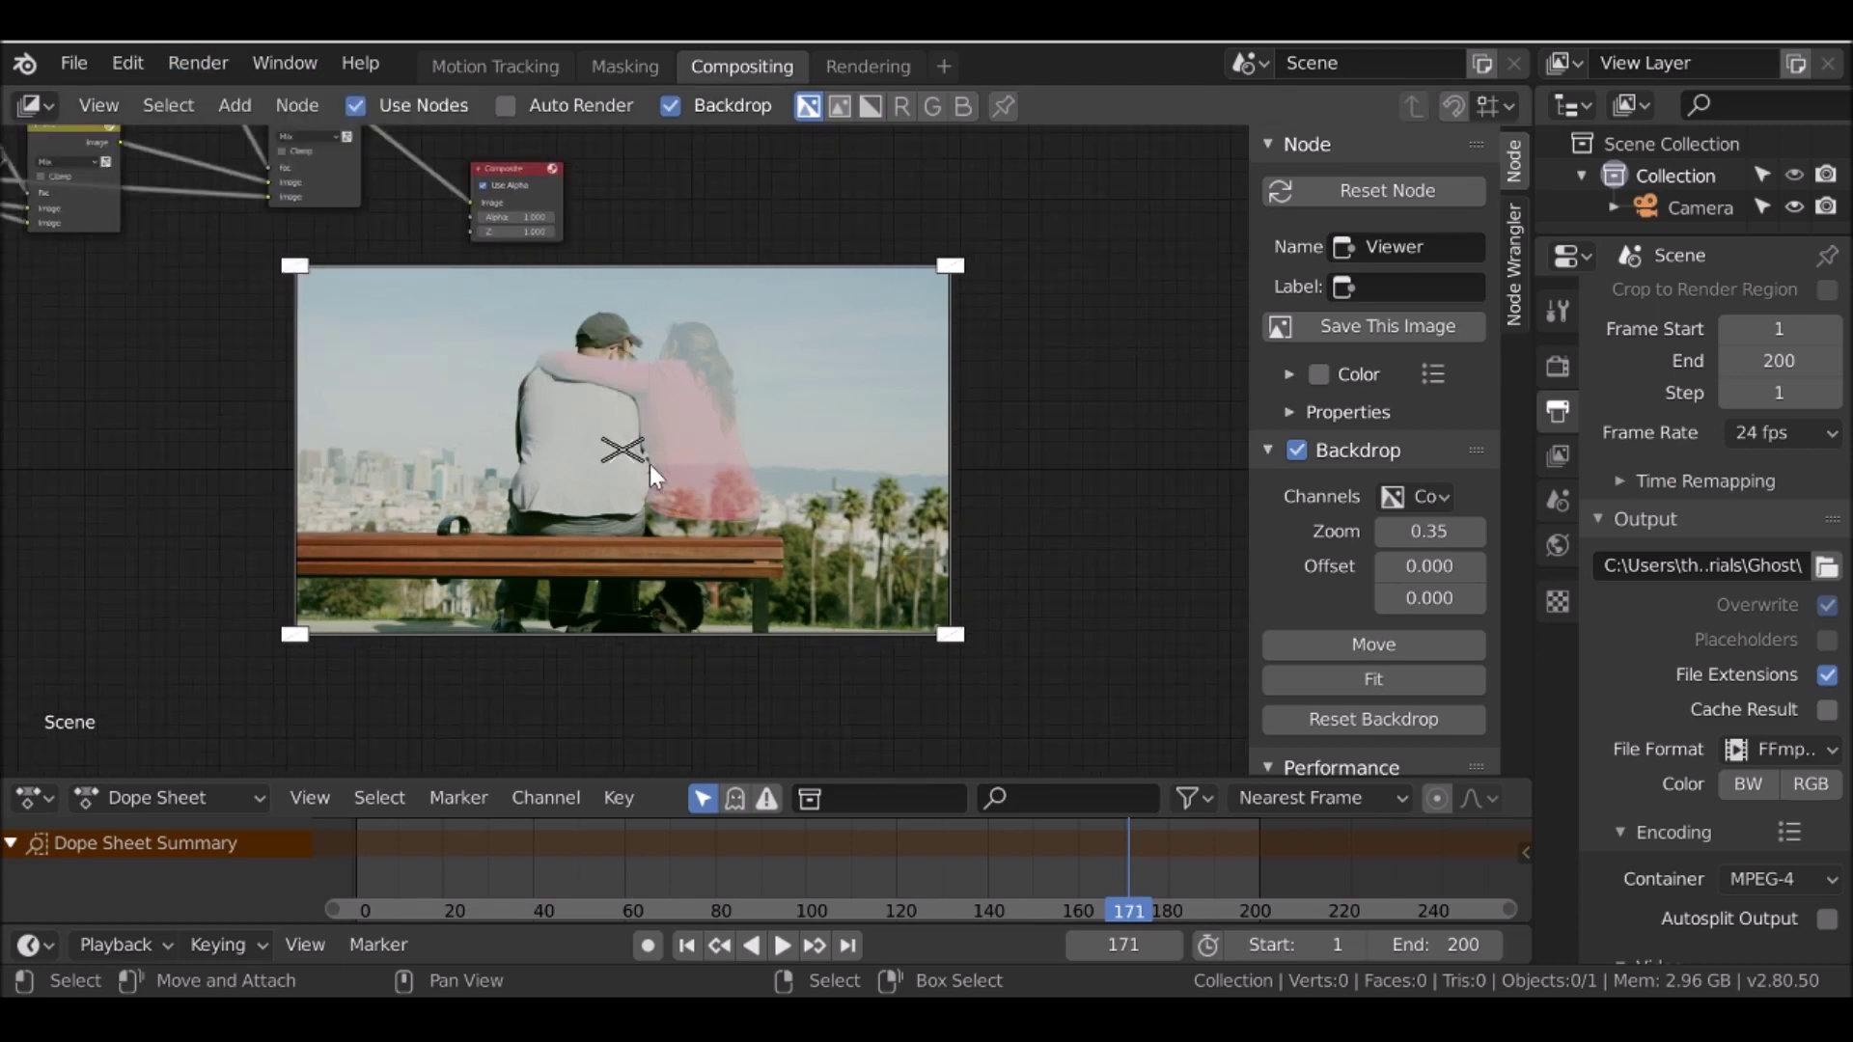